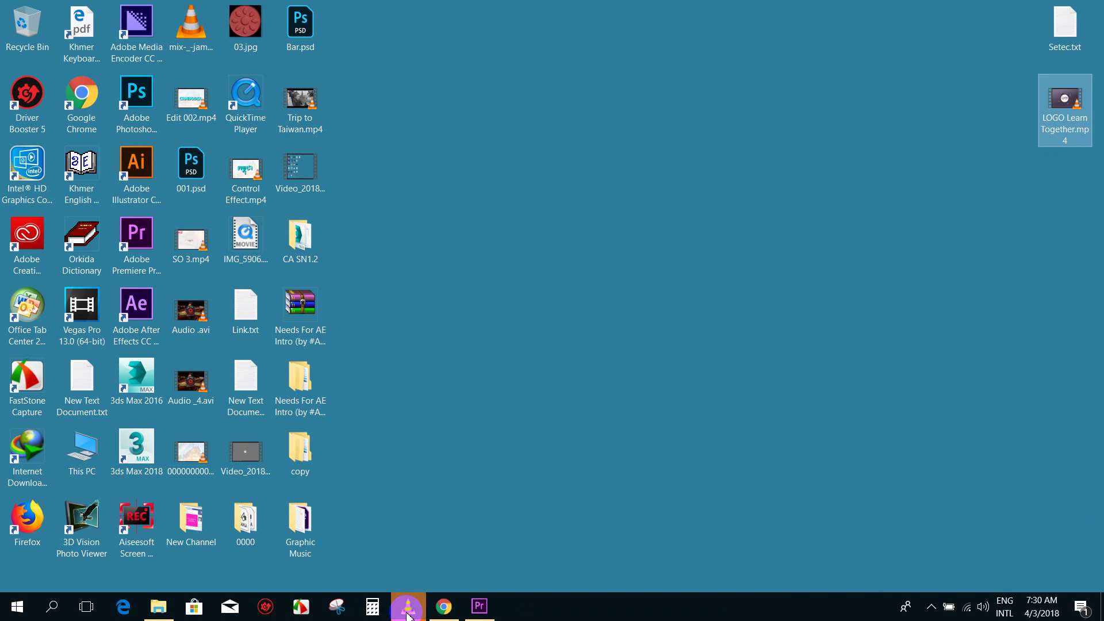
# Close the VLC window playing LOGO Learn Together.mp4 from its taskbar jump list
pyautogui.moveTo(408, 607)
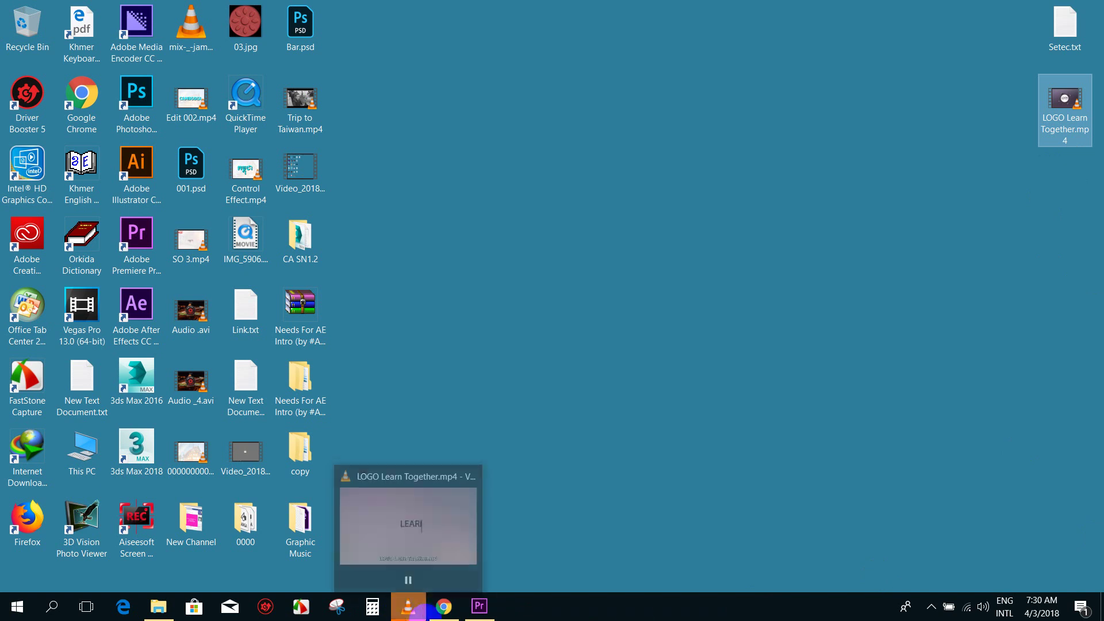
pyautogui.click(407, 607)
pyautogui.rightClick(407, 607)
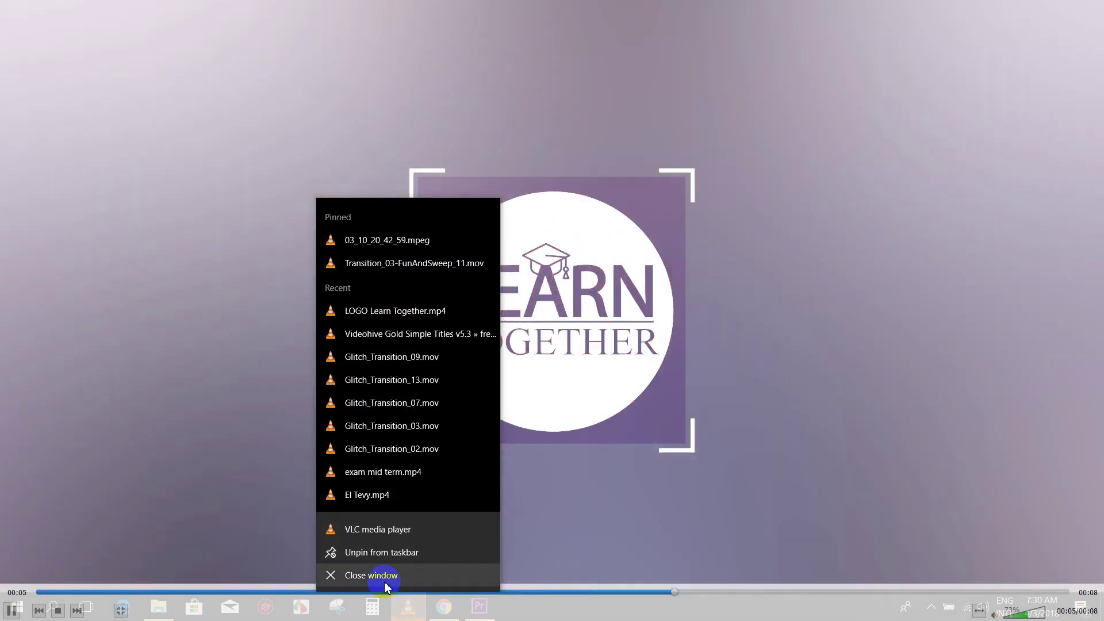
pyautogui.click(403, 583)
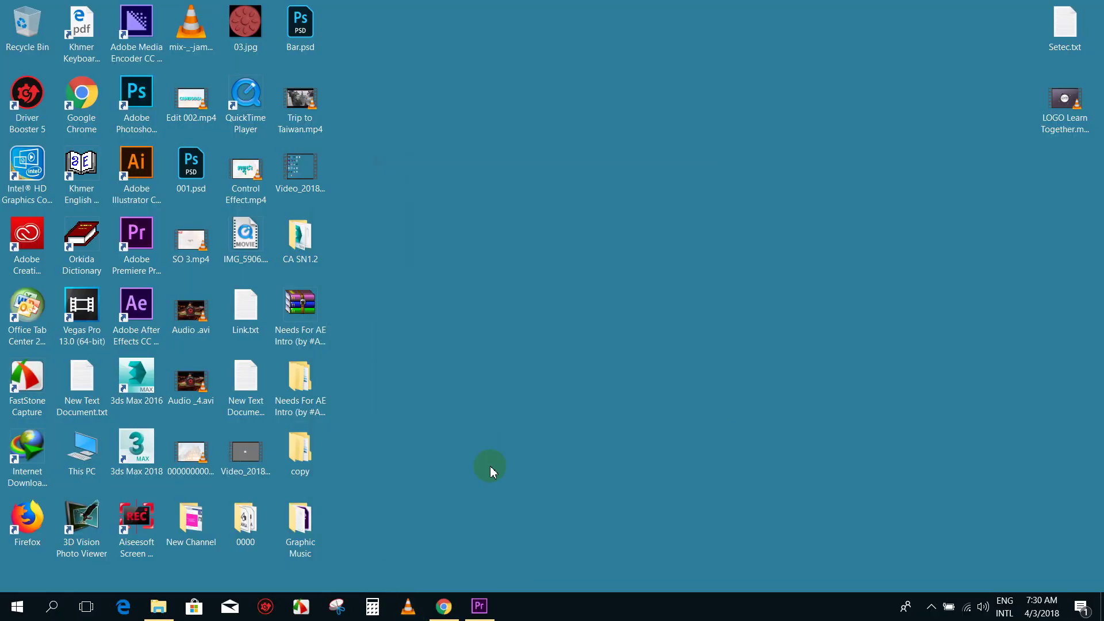
# Restore Premiere Pro and scrub the Clip 001 sequence around 1–3 seconds, zooming the timeline in and out
pyautogui.click(479, 609)
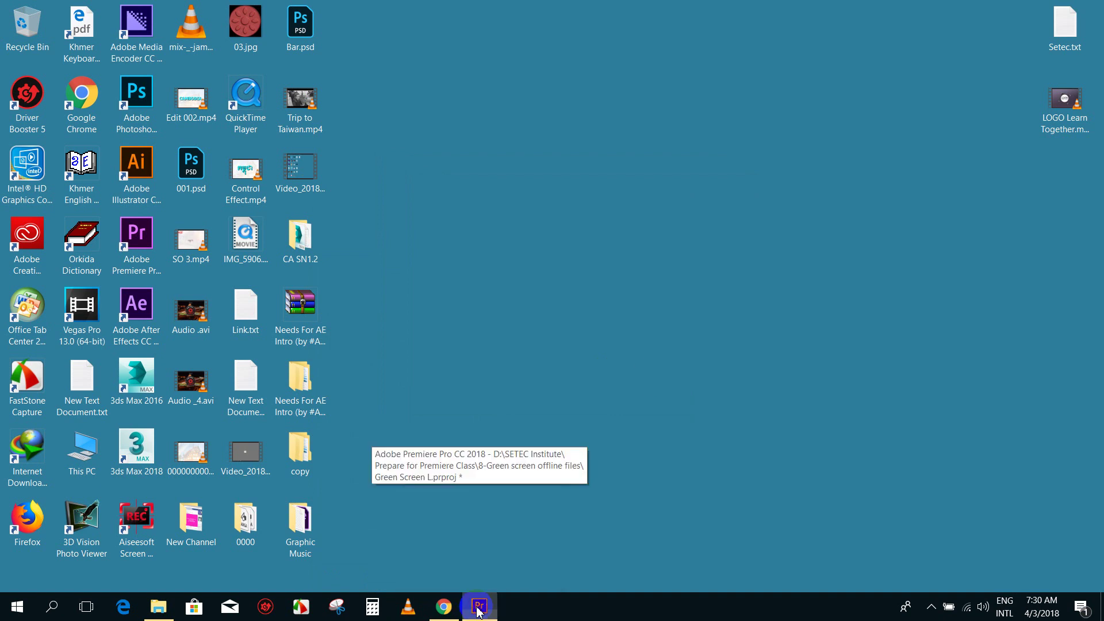
pyautogui.moveTo(437, 413); pyautogui.dragTo(454, 418)
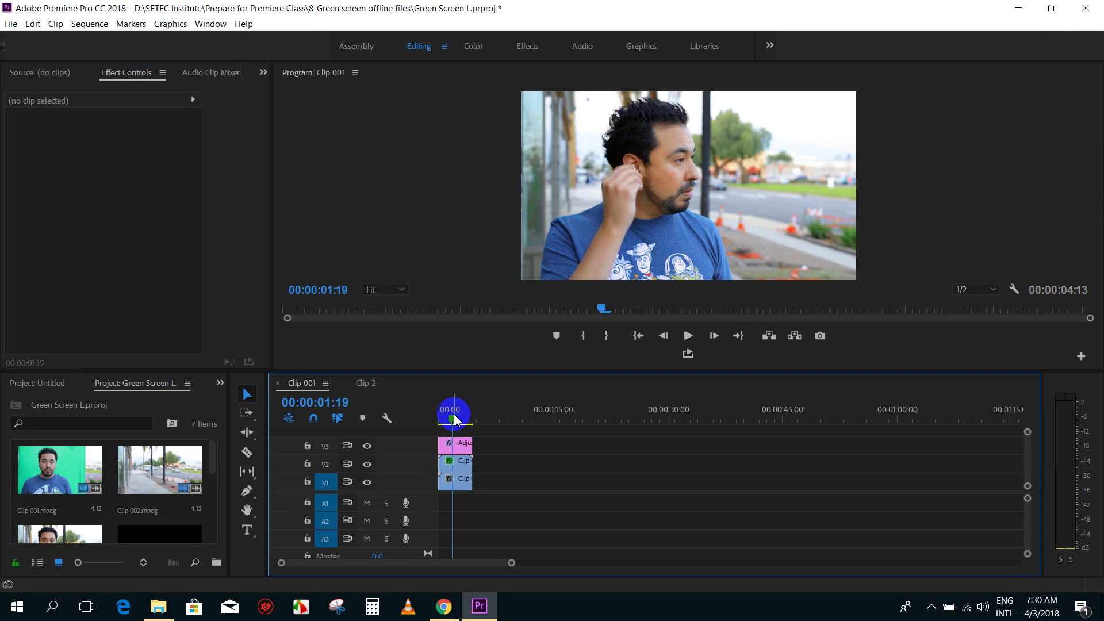
pyautogui.press('=')
pyautogui.press('=')
pyautogui.moveTo(454, 418)
pyautogui.mouseDown()
pyautogui.moveTo(557, 419)
pyautogui.moveTo(463, 424)
pyautogui.mouseUp()
pyautogui.press('-')
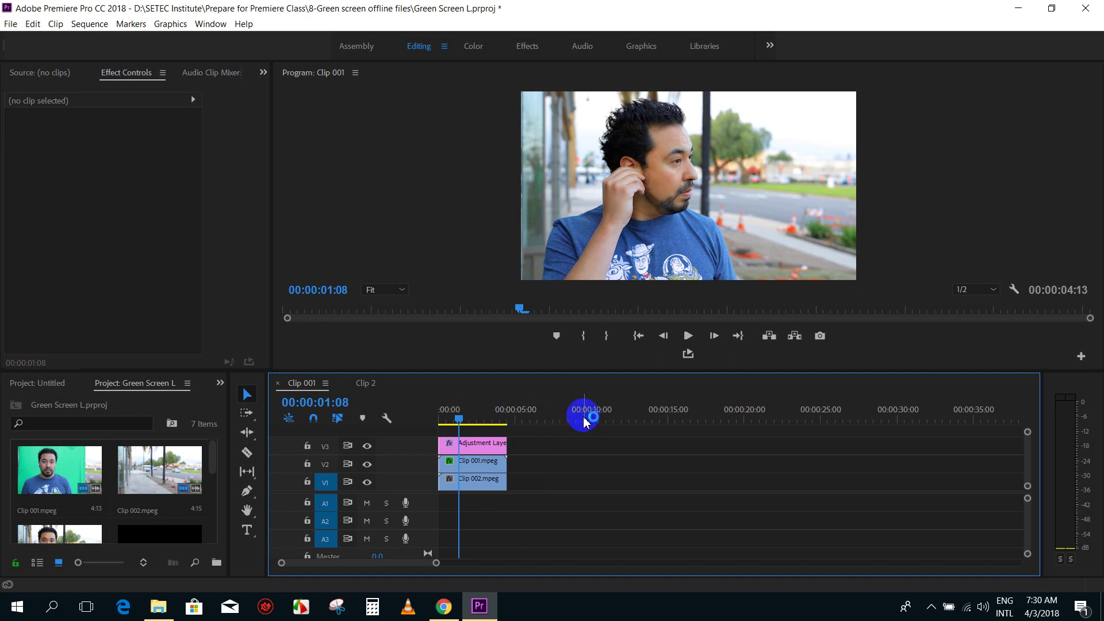
pyautogui.click(491, 418)
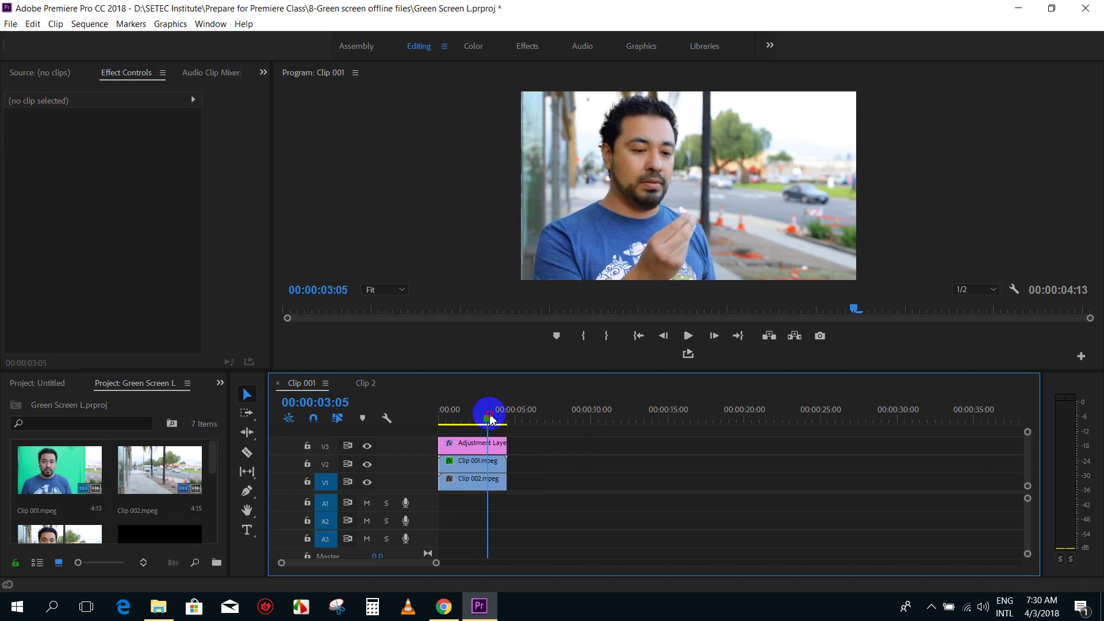
pyautogui.moveTo(491, 418)
pyautogui.mouseDown()
pyautogui.moveTo(475, 426)
pyautogui.moveTo(598, 431)
pyautogui.moveTo(594, 423)
pyautogui.mouseUp()
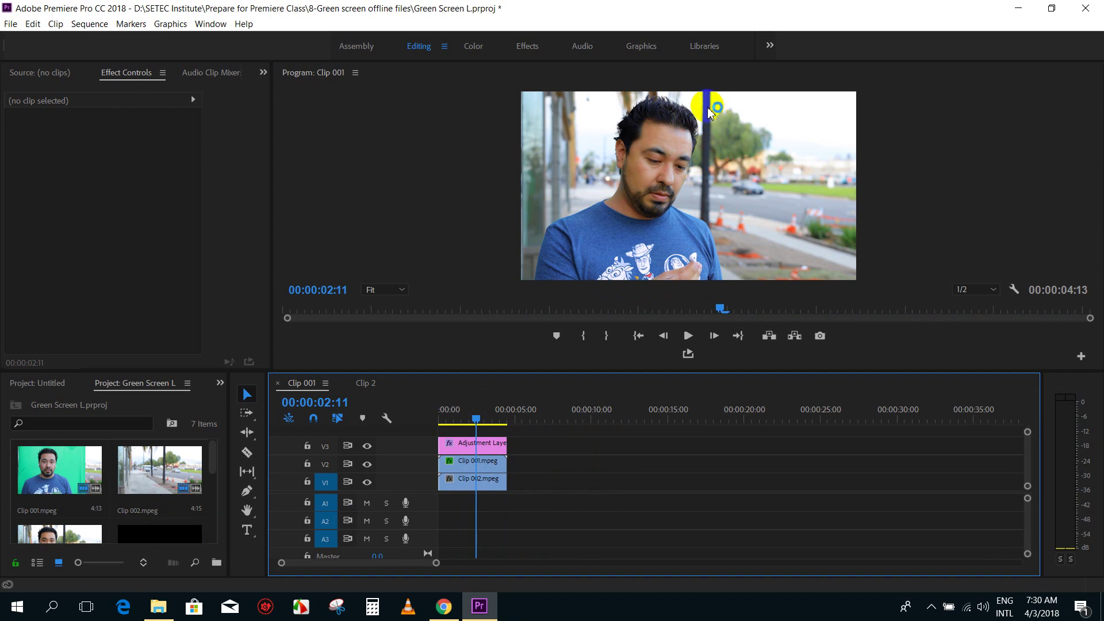
# Place Clip 002.mpeg in the sequence near 12 seconds and scrub through it
pyautogui.click(159, 489)
pyautogui.click(170, 500)
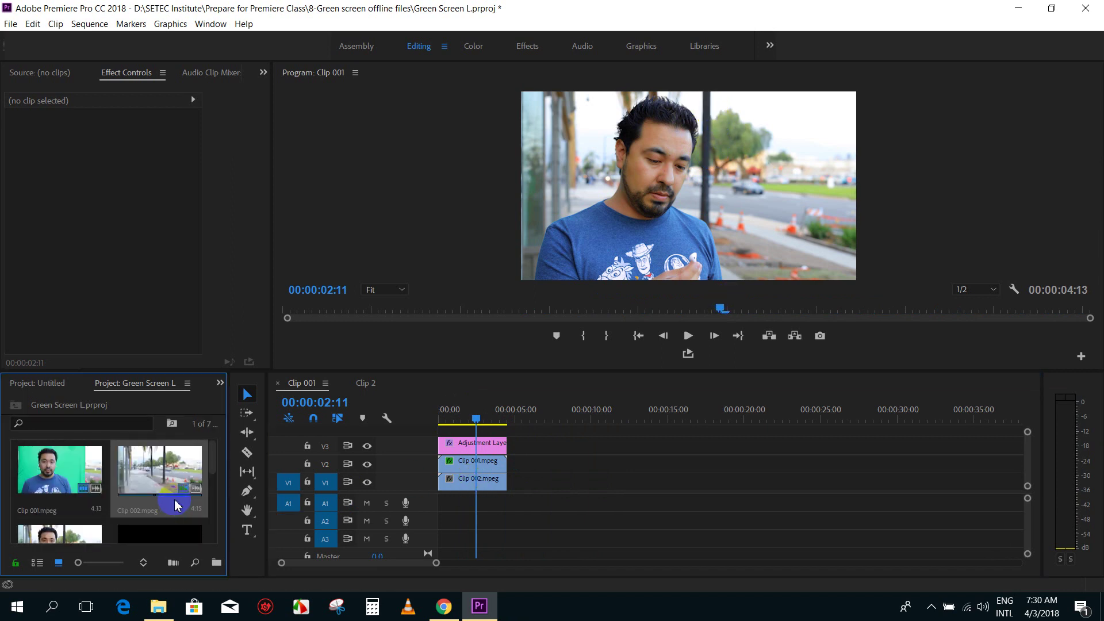
pyautogui.moveTo(165, 481); pyautogui.dragTo(638, 482)
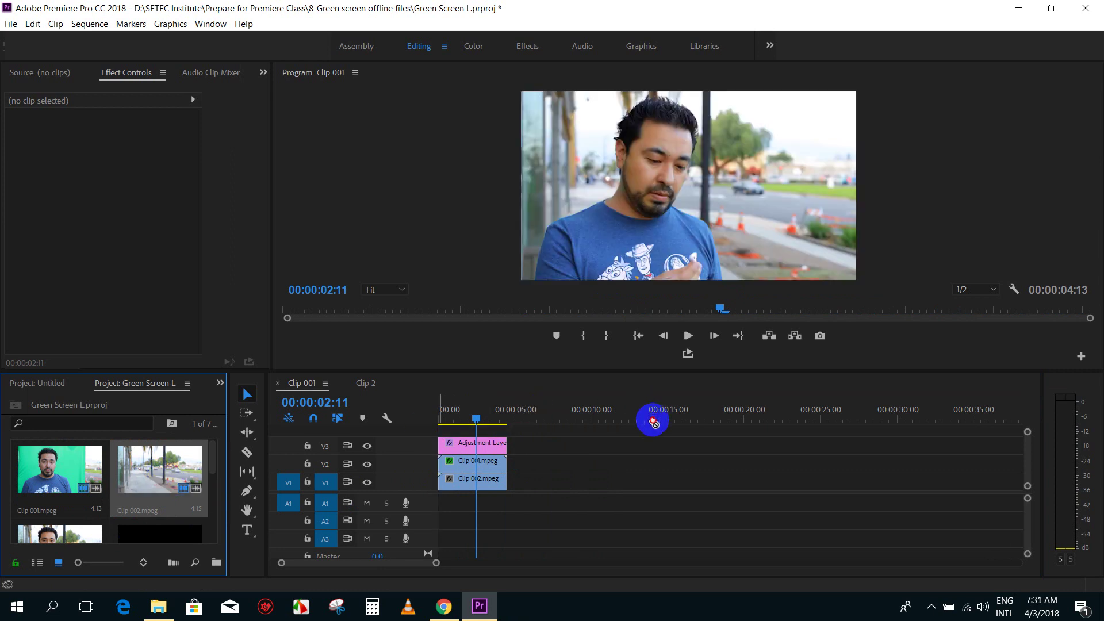
pyautogui.click(648, 409)
pyautogui.press('=')
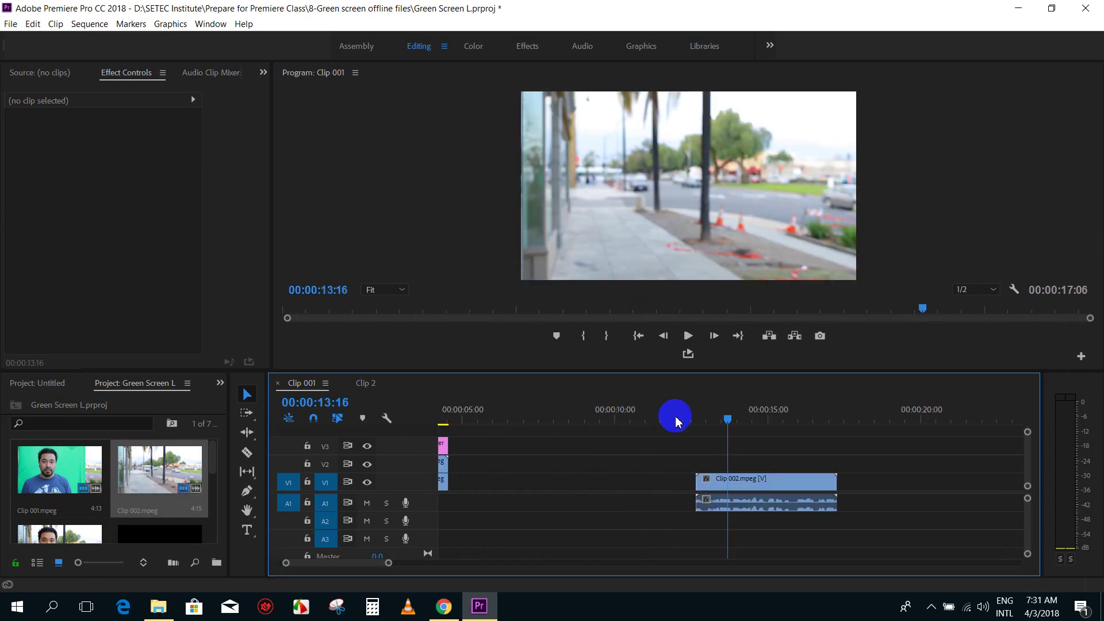
pyautogui.press('=')
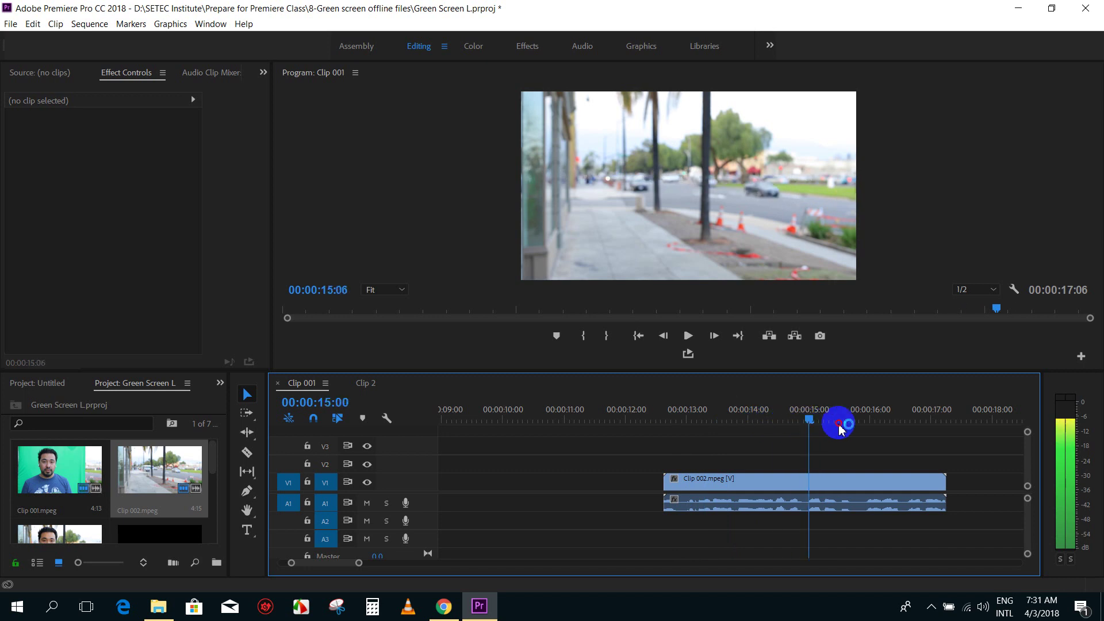
pyautogui.moveTo(706, 426); pyautogui.dragTo(896, 424)
pyautogui.moveTo(765, 442); pyautogui.dragTo(722, 437)
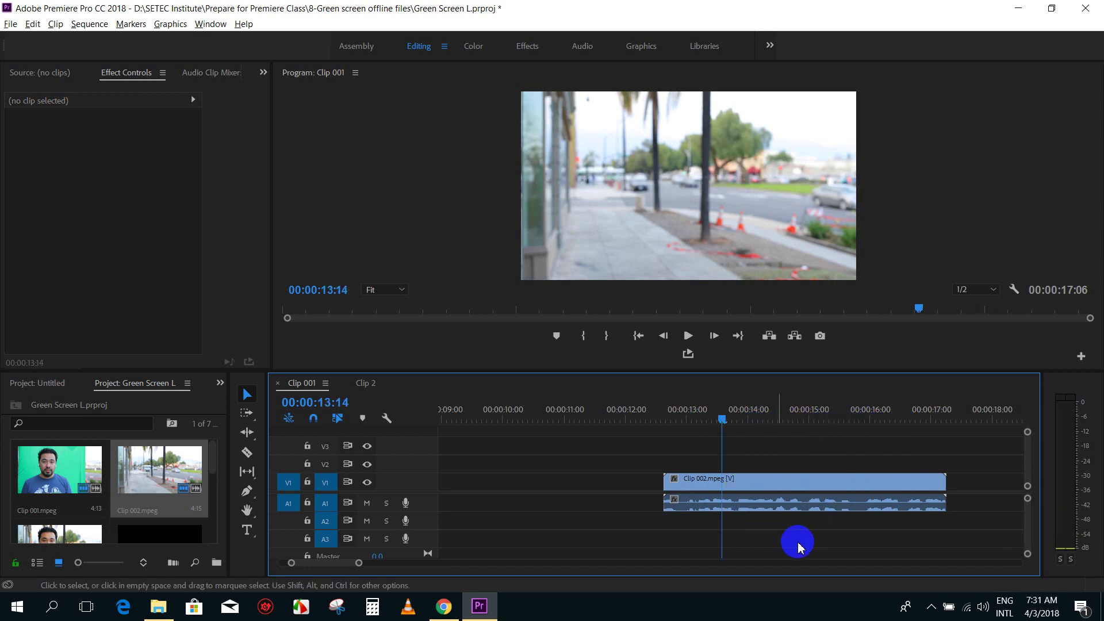
# Delete Clip 002's A1 audio, then place Clip 001.mpeg above it at about 12:23
pyautogui.moveTo(796, 542); pyautogui.dragTo(751, 506)
pyautogui.press('Delete')
pyautogui.press('-')
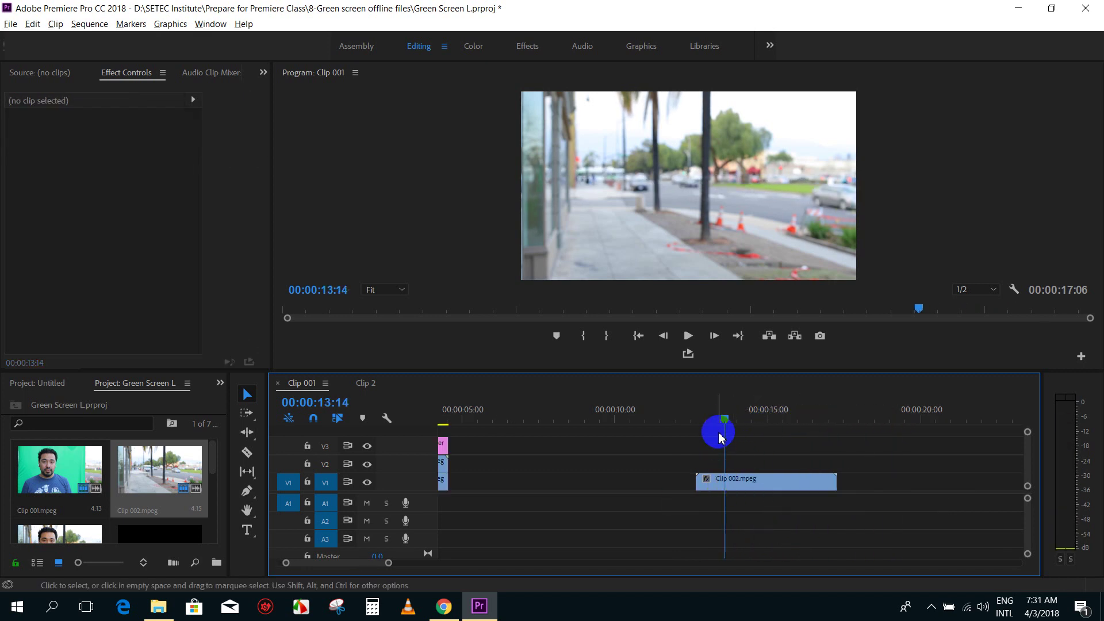
pyautogui.moveTo(715, 423); pyautogui.dragTo(705, 422)
pyautogui.click(130, 488)
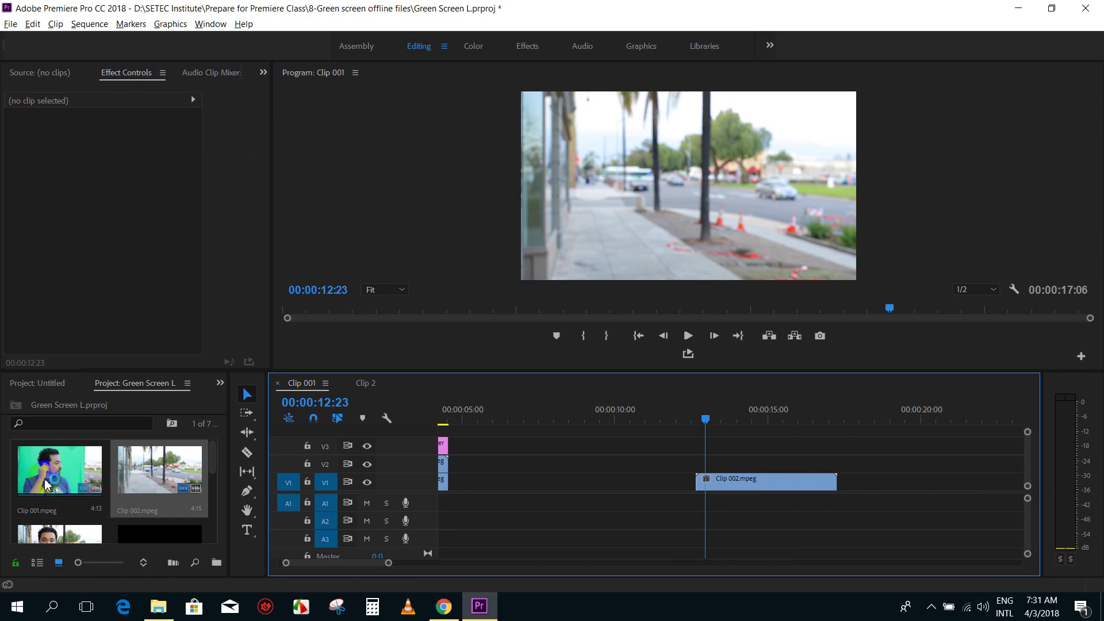
pyautogui.moveTo(58, 495)
pyautogui.mouseDown()
pyautogui.moveTo(593, 452)
pyautogui.moveTo(722, 463)
pyautogui.moveTo(698, 468)
pyautogui.mouseUp()
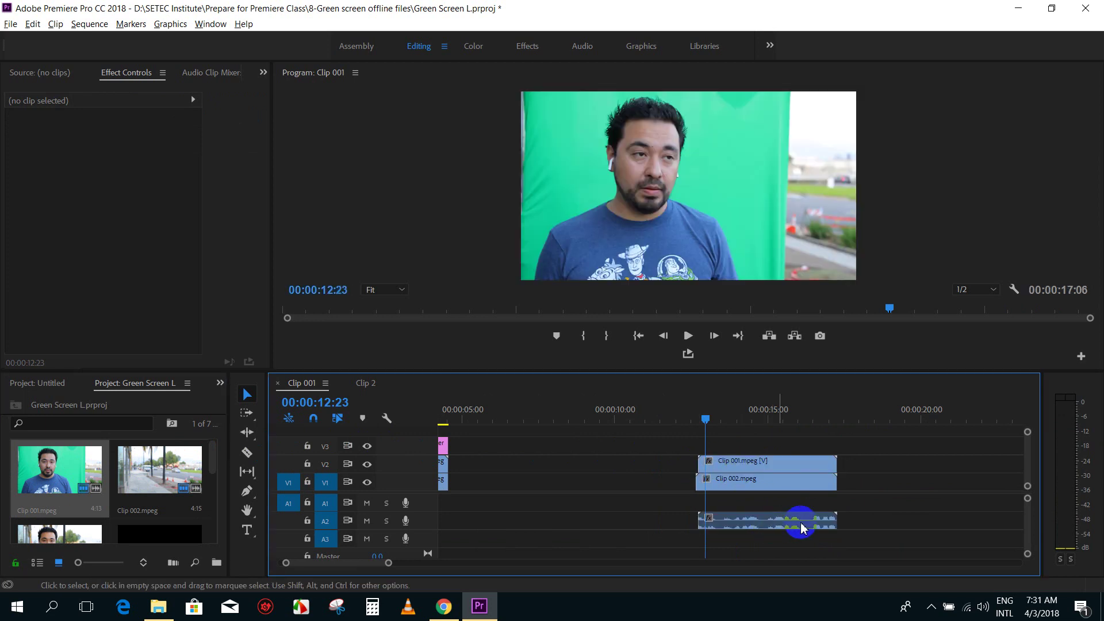
# Delete Clip 001's A2 audio, align it with the street clip's start, and trim the street clip's end to match
pyautogui.keyDown('alt'); pyautogui.click(796, 526); pyautogui.keyUp('alt')
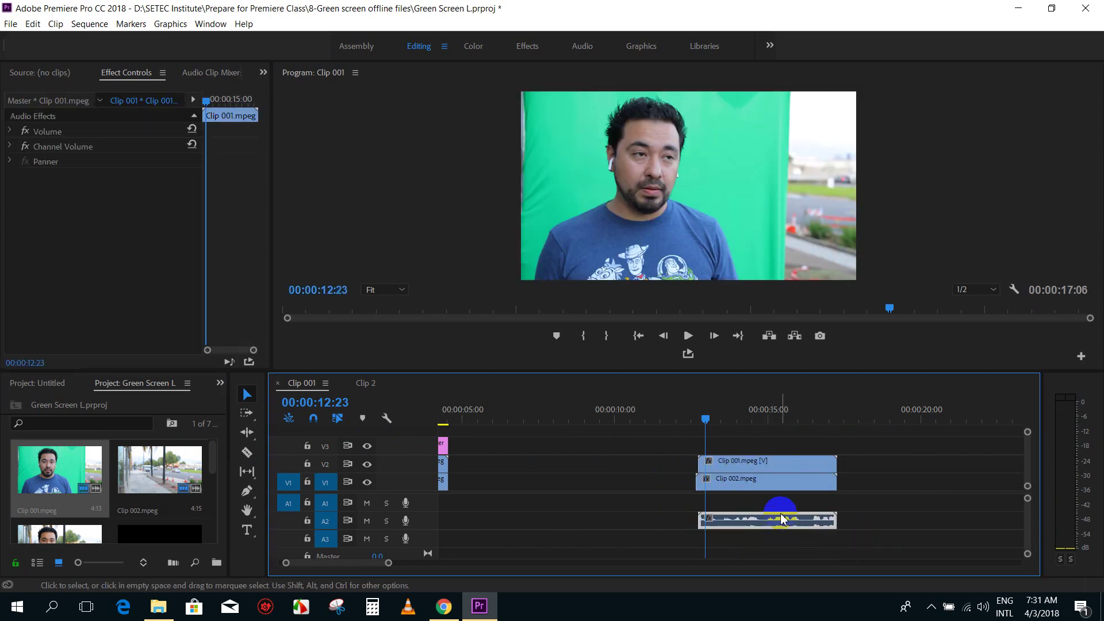
pyautogui.press('Delete')
pyautogui.click(737, 418)
pyautogui.press('=')
pyautogui.press('=')
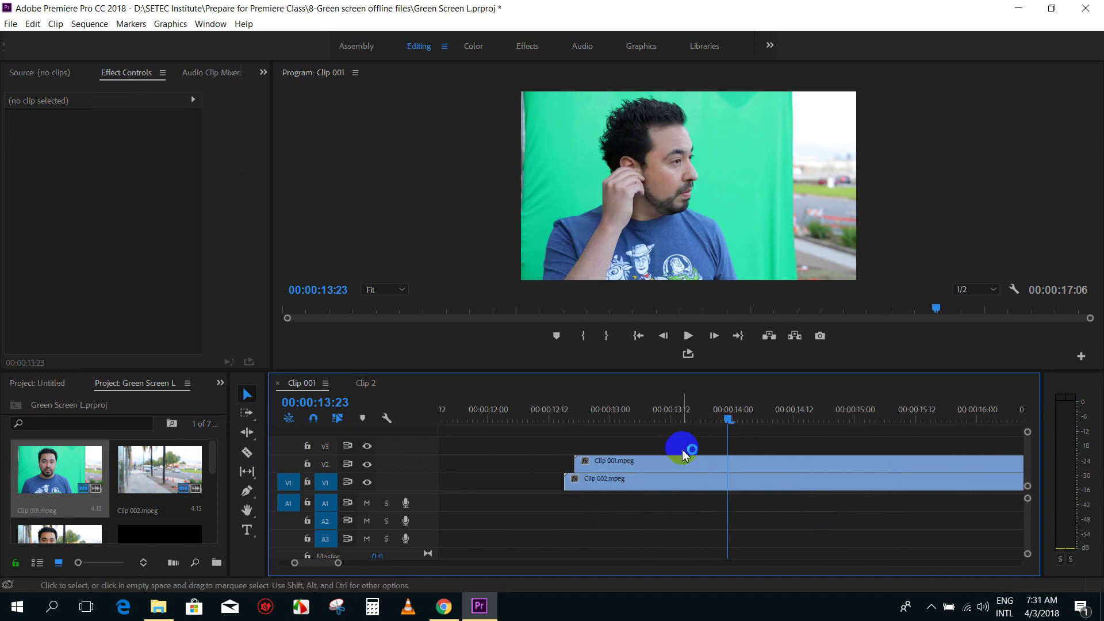
pyautogui.moveTo(592, 465); pyautogui.dragTo(592, 473)
pyautogui.press('-')
pyautogui.press('-')
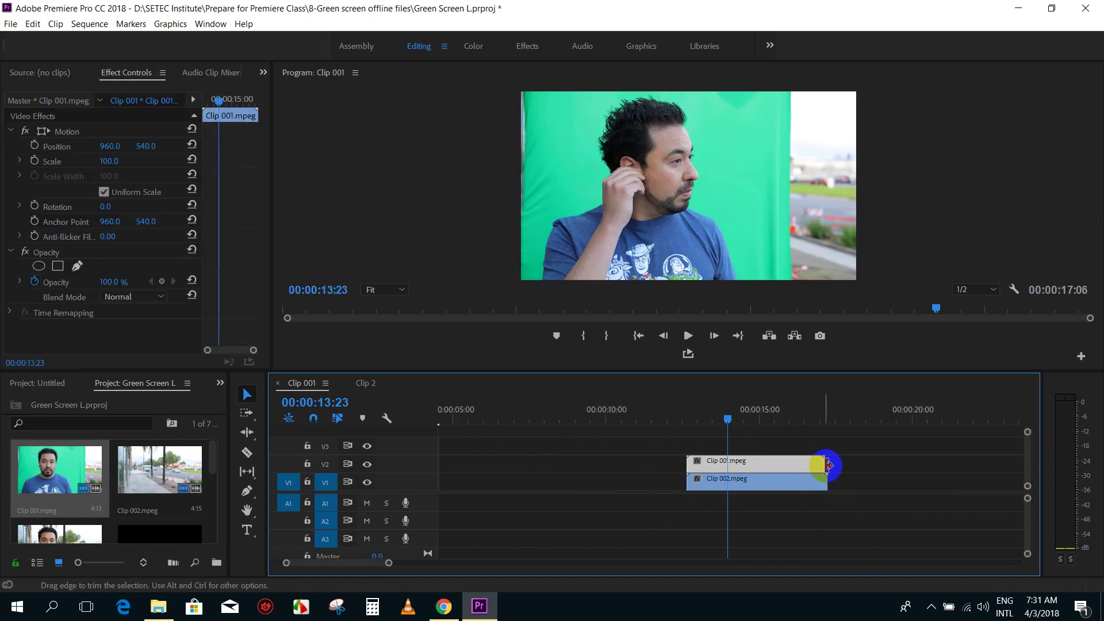
pyautogui.moveTo(829, 481); pyautogui.dragTo(826, 485)
# Select and adjust the Clip 002 and Clip 001 clips on V1 and V2
pyautogui.click(748, 412)
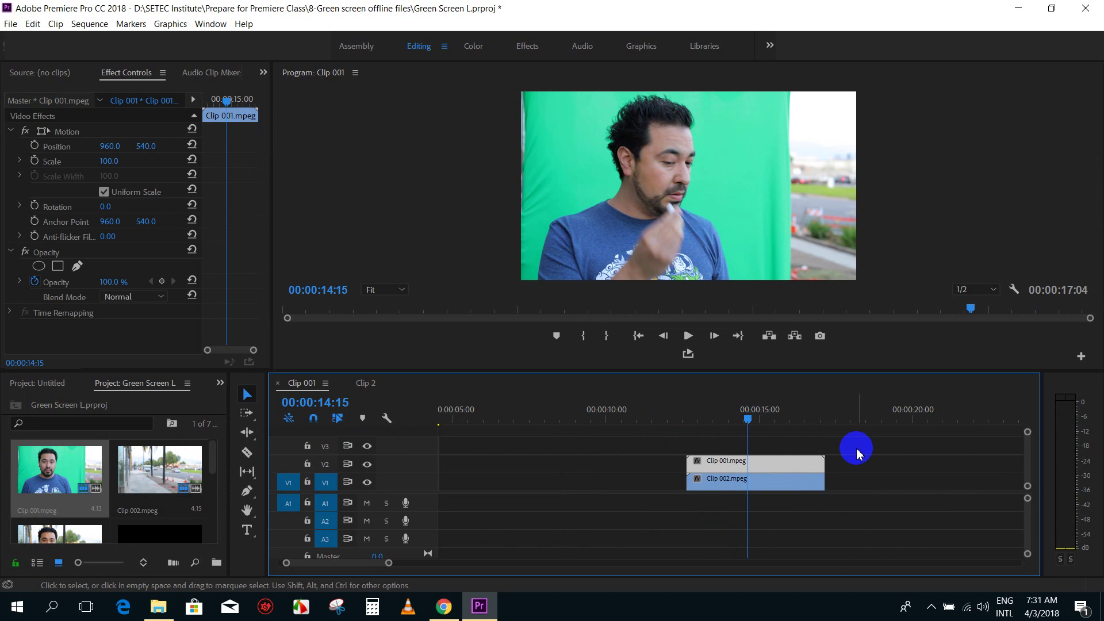
pyautogui.scroll(-2, 855, 448)
pyautogui.click(672, 489)
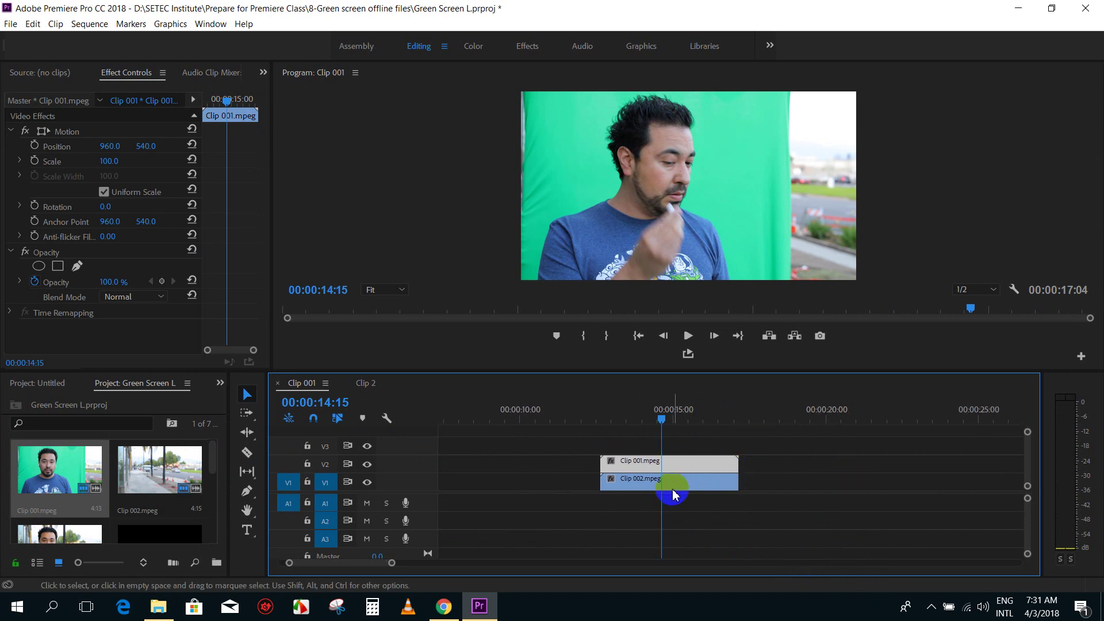
pyautogui.click(674, 493)
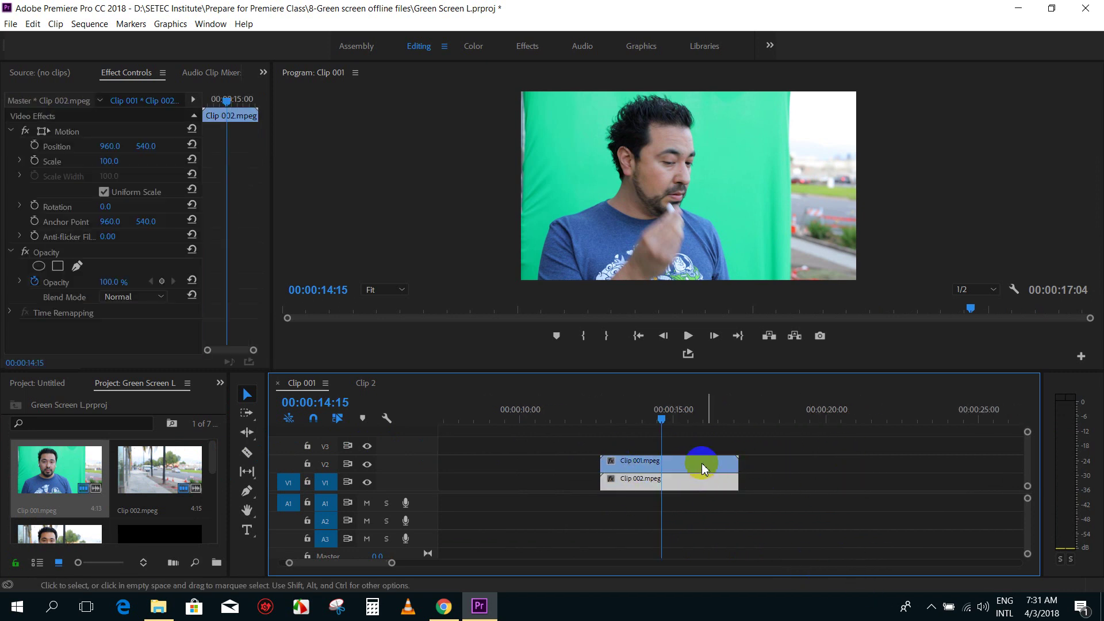
pyautogui.click(660, 481)
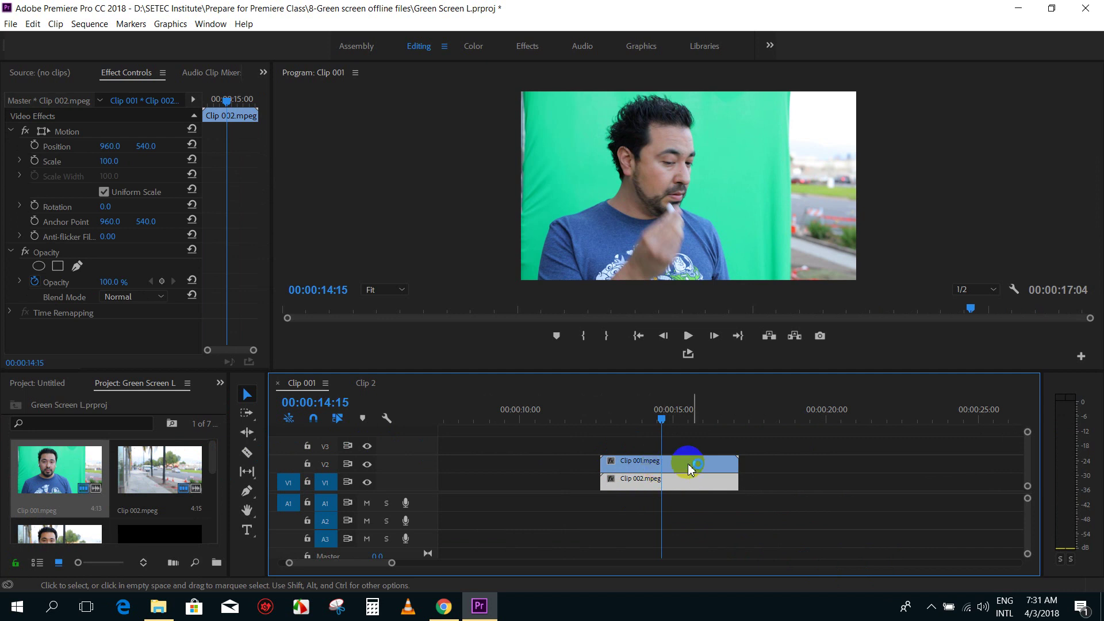
pyautogui.click(681, 464)
pyautogui.moveTo(810, 452); pyautogui.dragTo(595, 463)
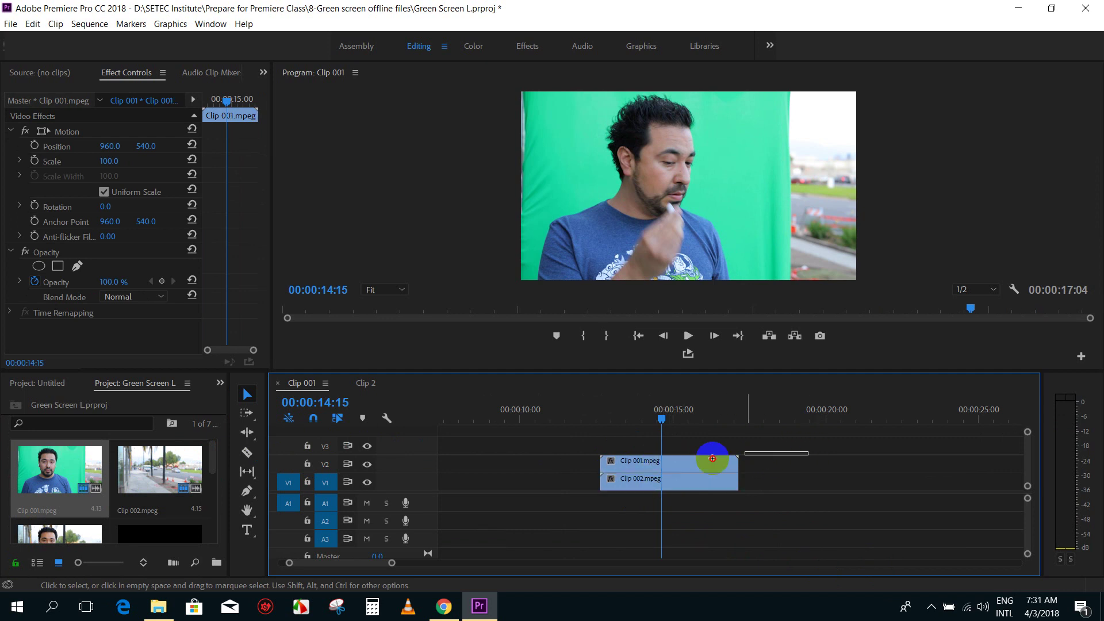
pyautogui.moveTo(897, 438); pyautogui.dragTo(643, 465)
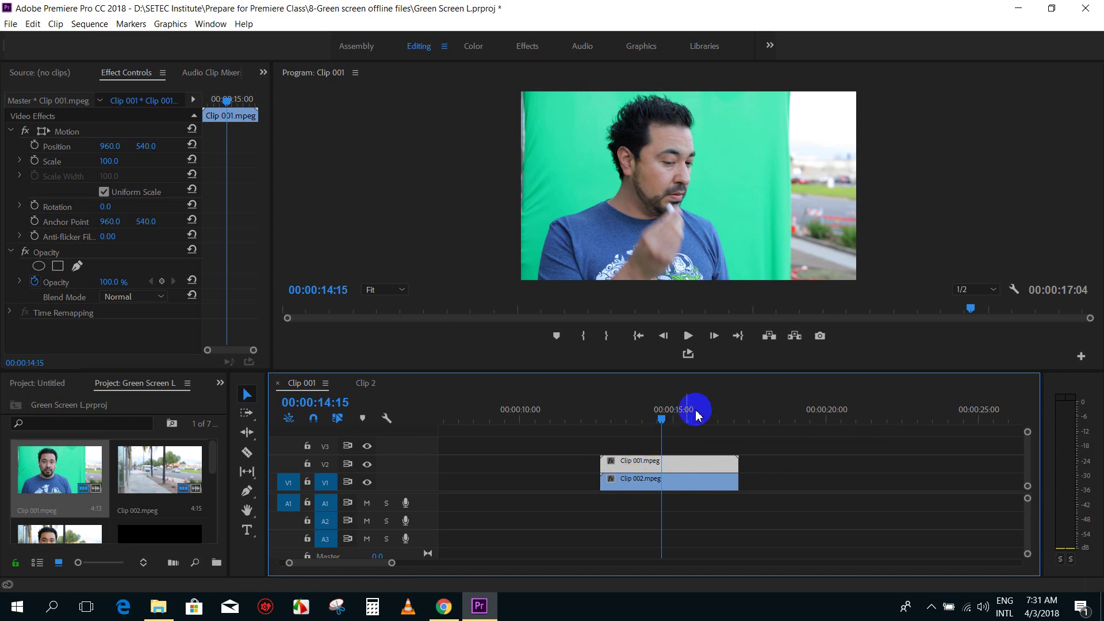
# Play the stacked clips from about 12:20, then widen the Project panel
pyautogui.moveTo(674, 437); pyautogui.dragTo(609, 412)
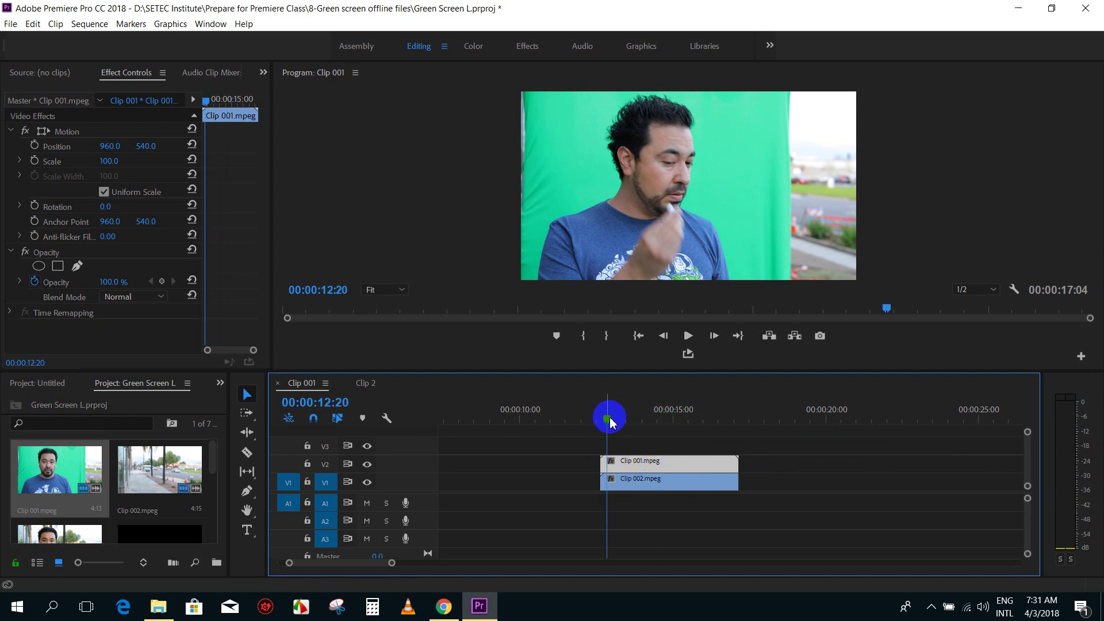
pyautogui.press('space')
pyautogui.press('space')
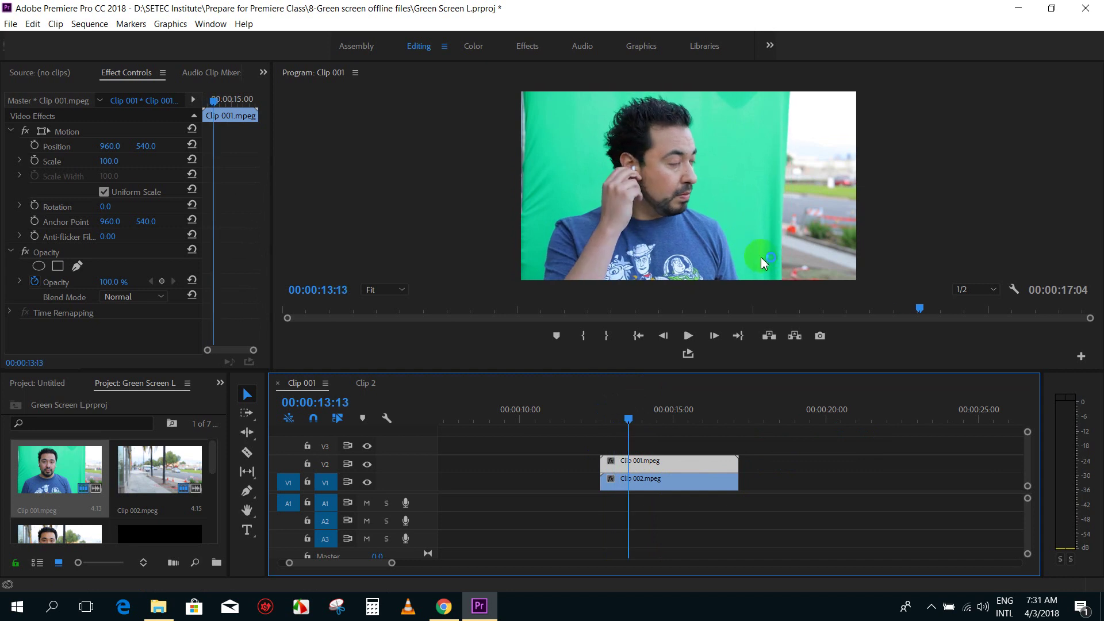
pyautogui.moveTo(678, 115); pyautogui.dragTo(635, 118)
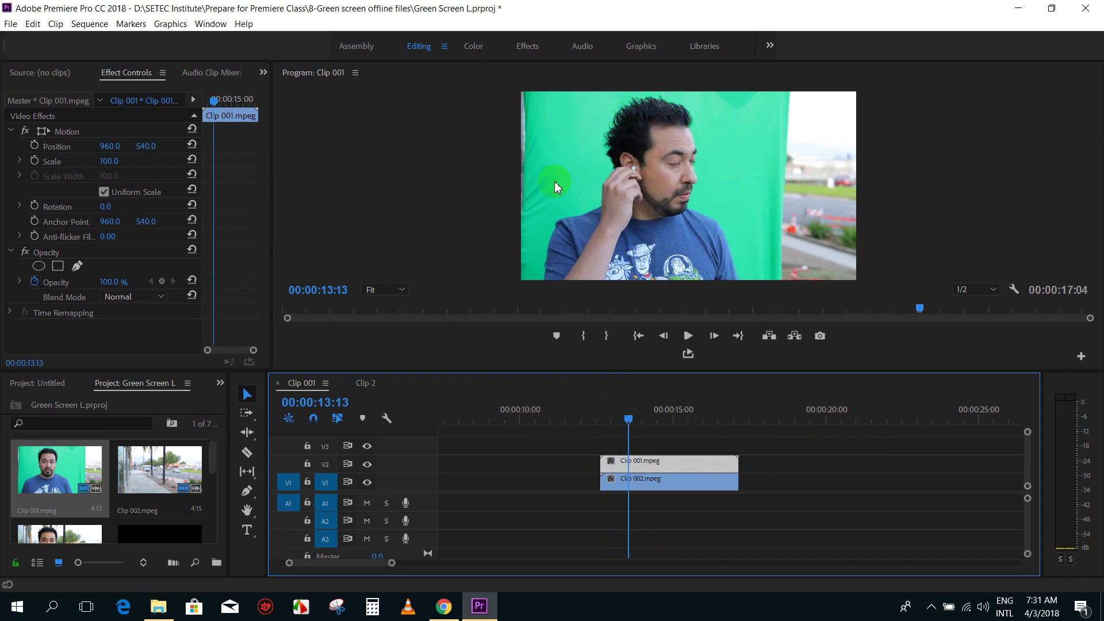
pyautogui.click(642, 463)
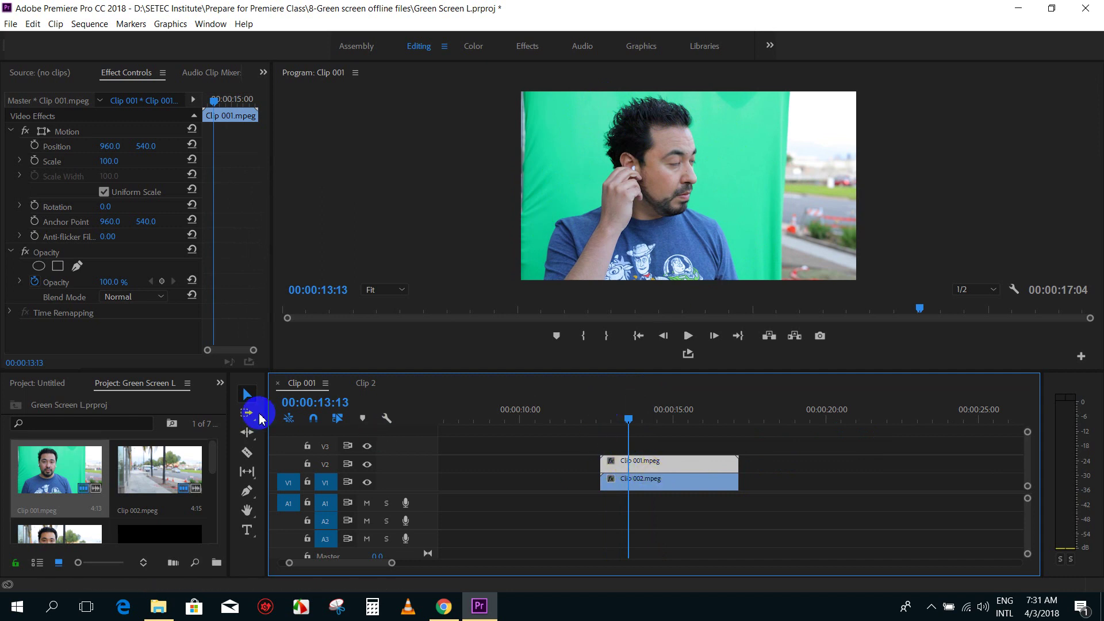
pyautogui.moveTo(228, 417); pyautogui.dragTo(276, 412)
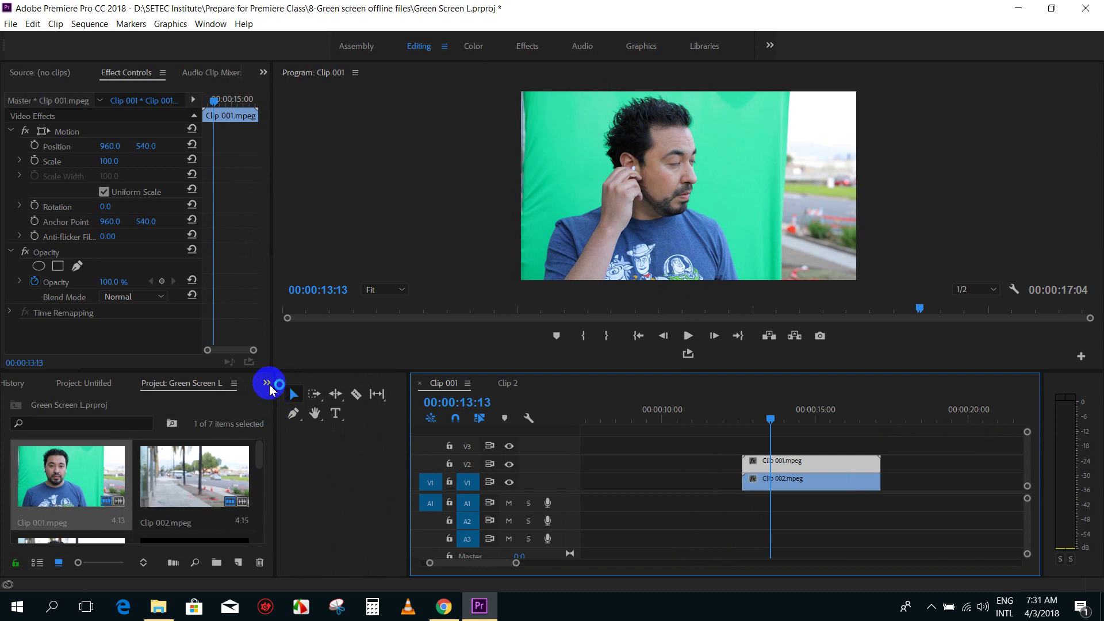
# Open the Effects panel, search 'ultra', and drag Ultra Key onto Clip 001 on V2
pyautogui.click(266, 382)
pyautogui.click(288, 451)
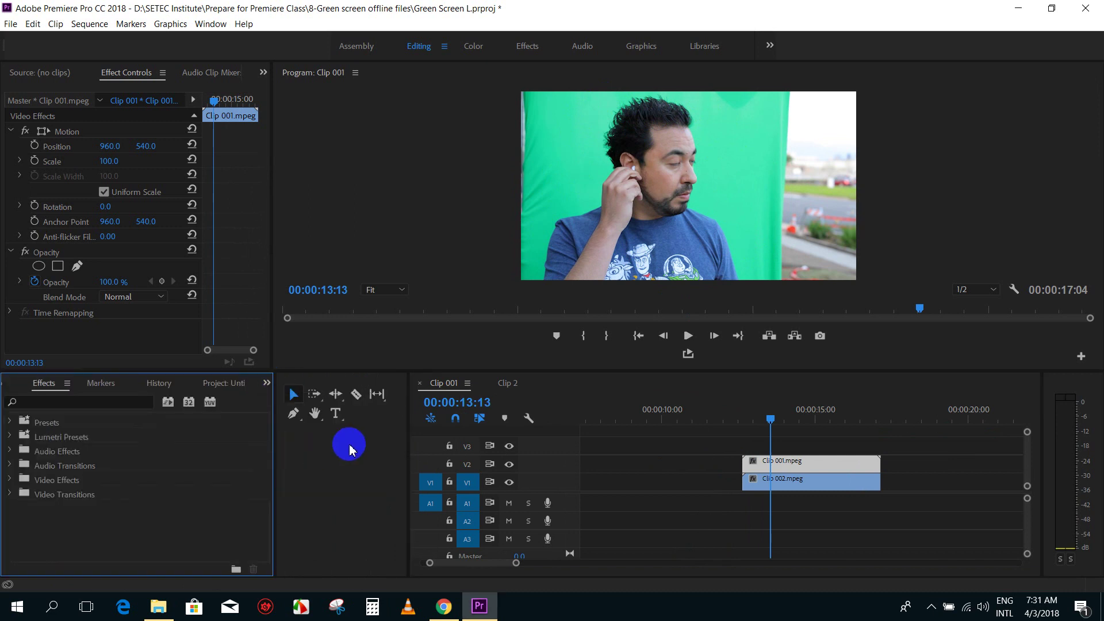
pyautogui.moveTo(407, 433); pyautogui.dragTo(307, 438)
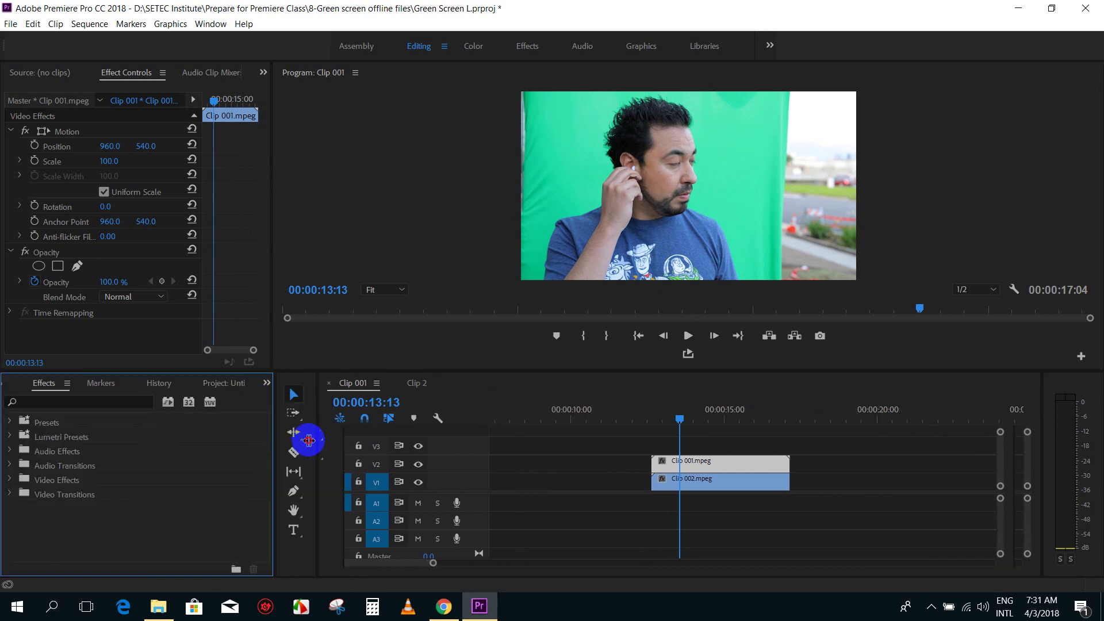
pyautogui.click(123, 401)
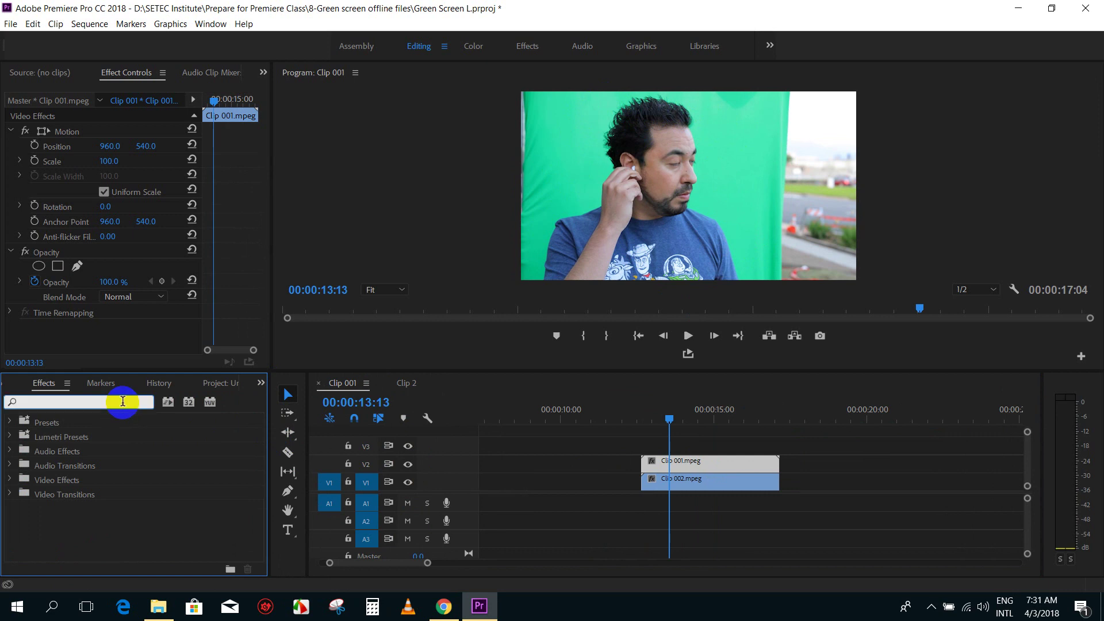
pyautogui.write('ultra')
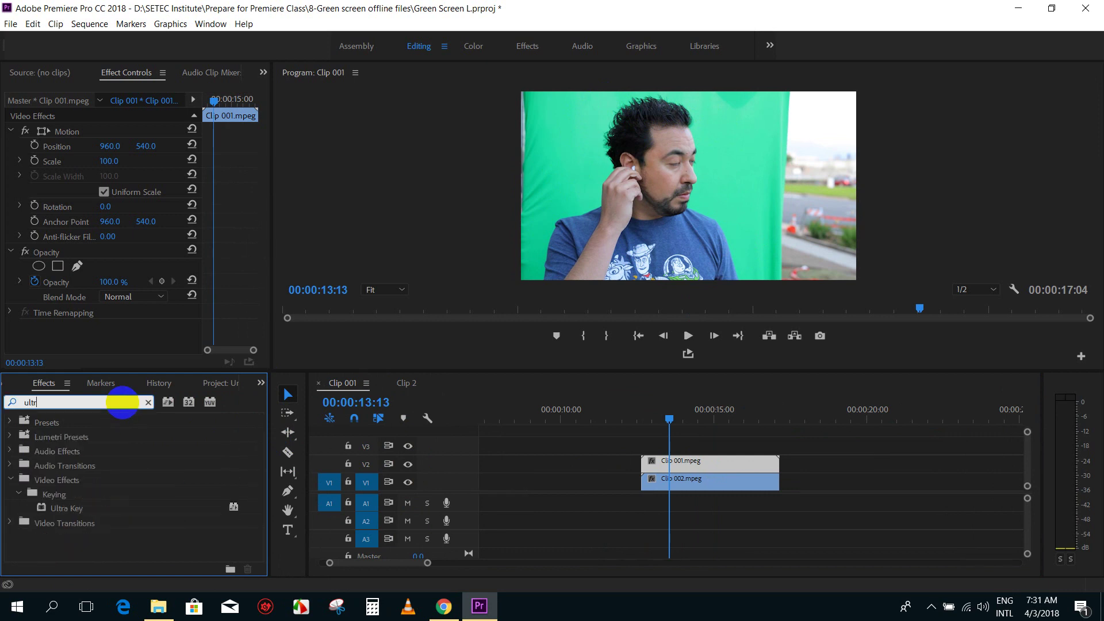
pyautogui.click(57, 509)
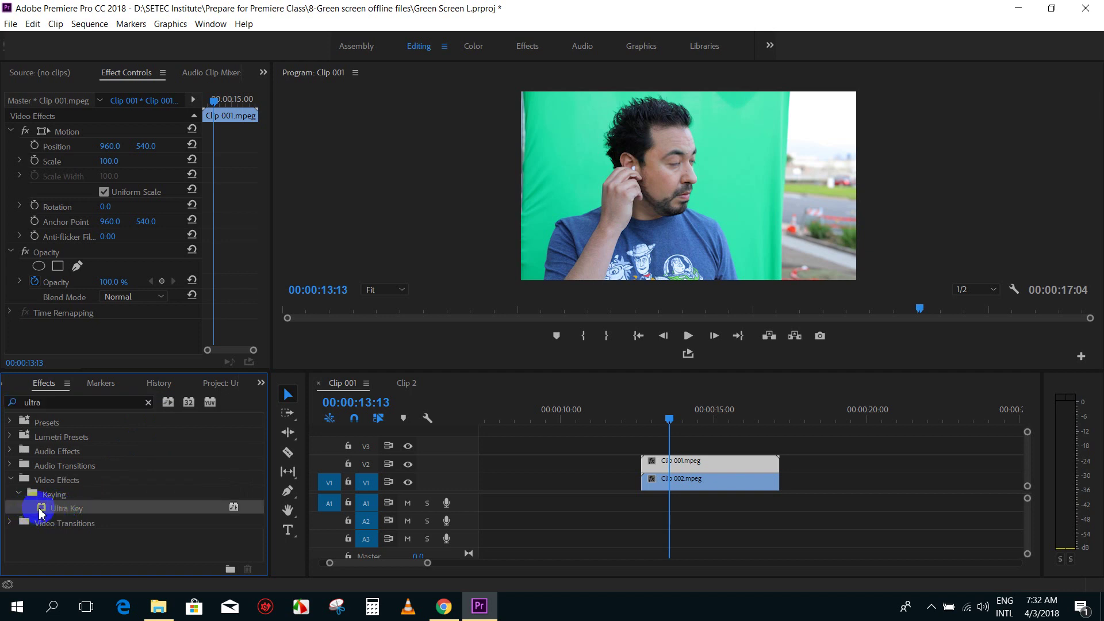
pyautogui.moveTo(41, 513); pyautogui.dragTo(696, 464)
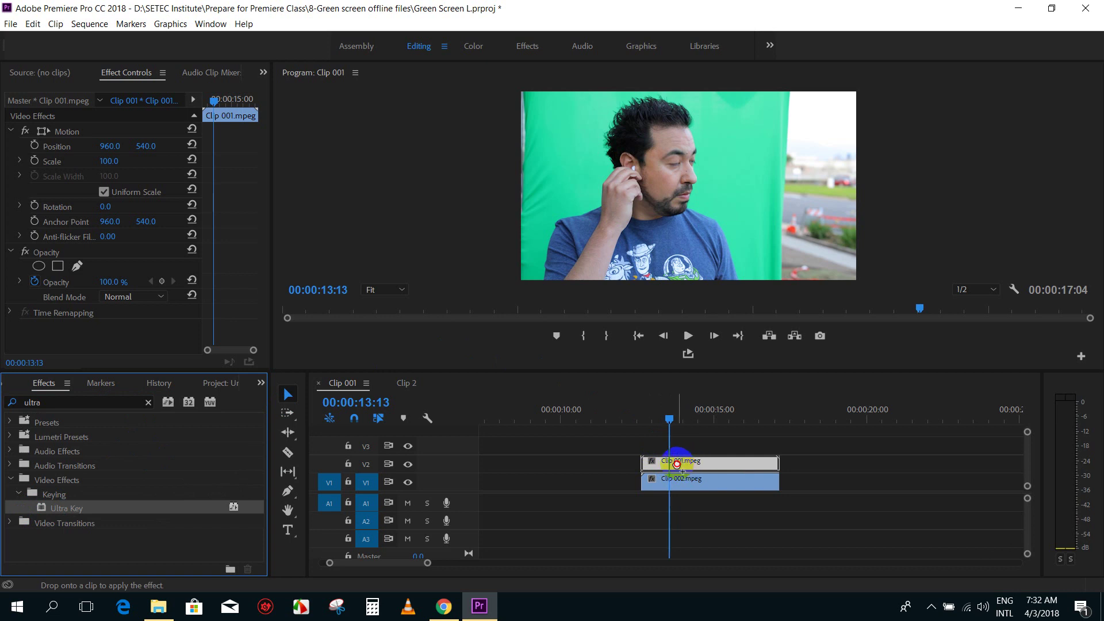
pyautogui.moveTo(677, 465); pyautogui.dragTo(679, 470)
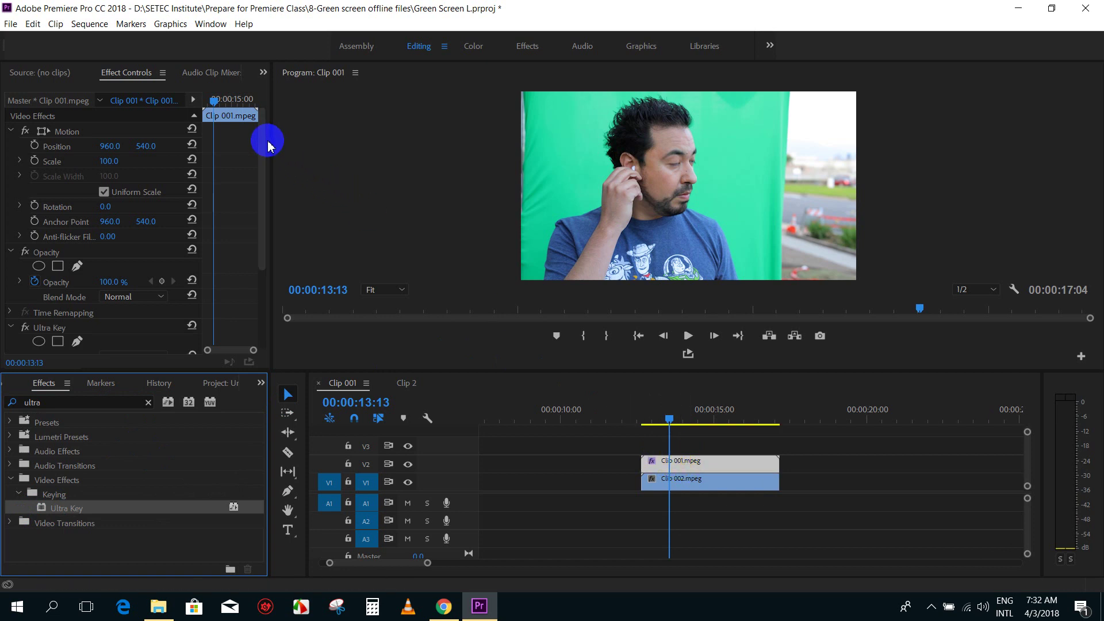
# Sample the green backdrop with Ultra Key's Key Color eyedropper, then expand Matte Cleanup
pyautogui.scroll(-5, 258, 165)
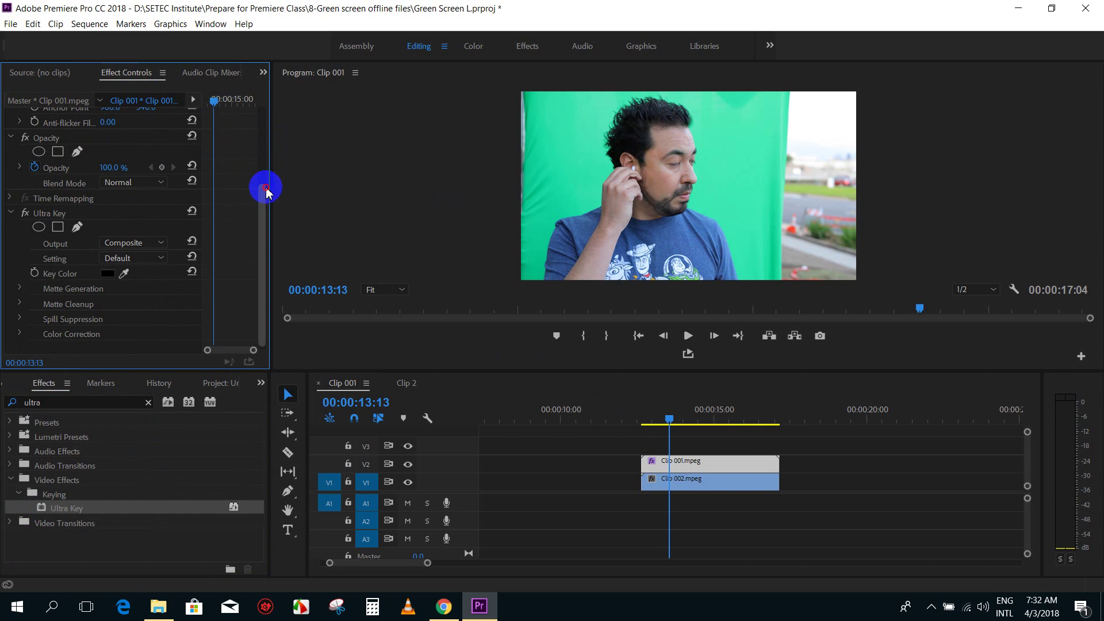
pyautogui.moveTo(266, 190)
pyautogui.mouseDown()
pyautogui.moveTo(269, 110)
pyautogui.moveTo(274, 259)
pyautogui.mouseUp()
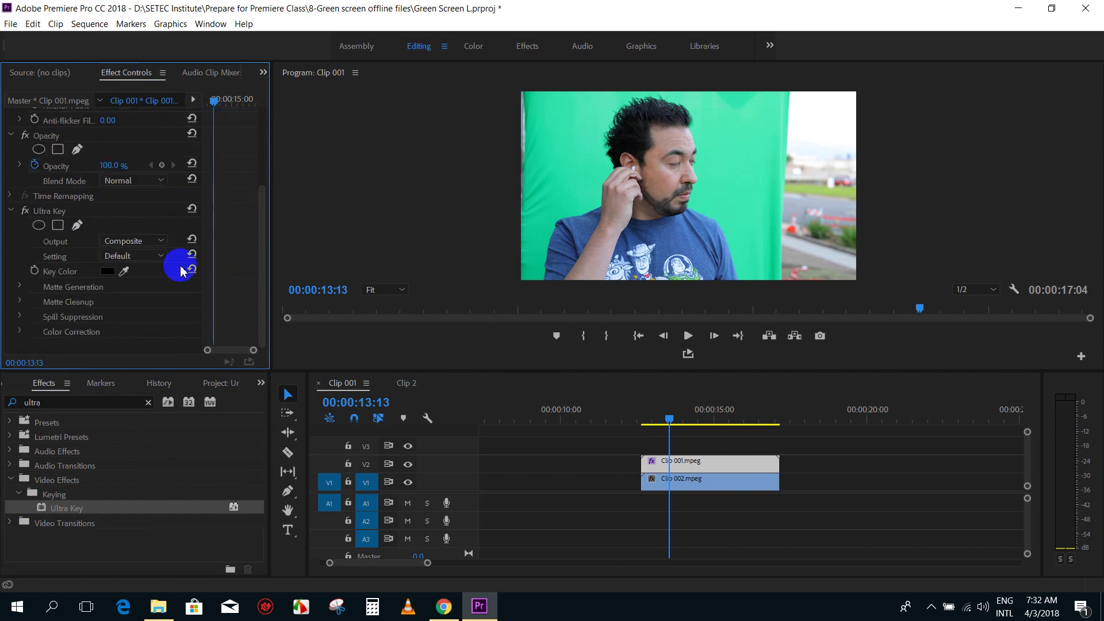
pyautogui.click(56, 212)
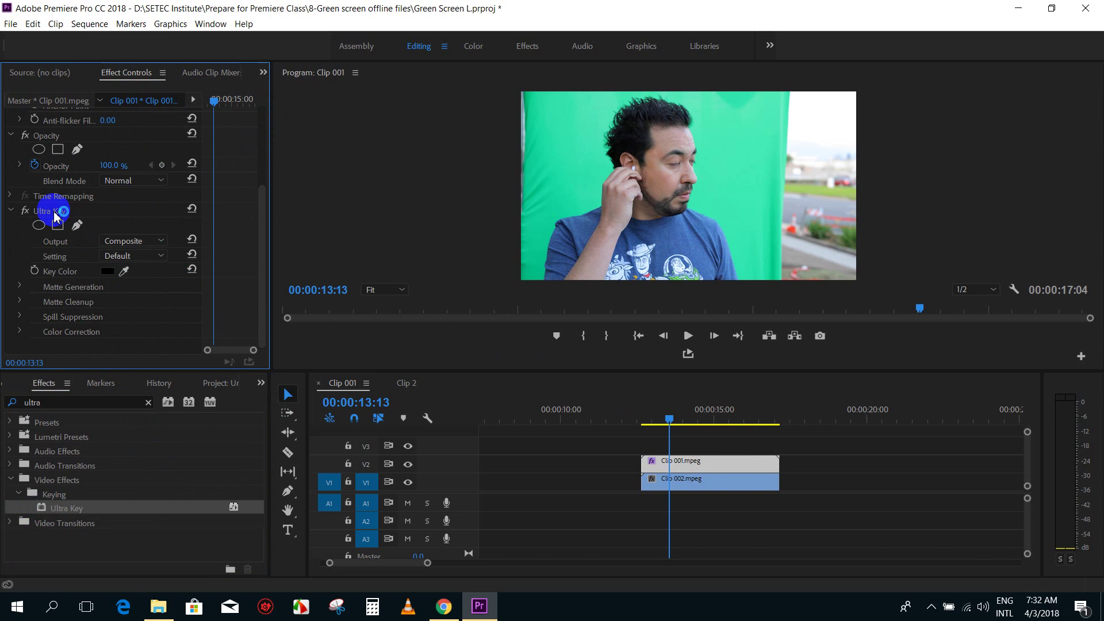
pyautogui.click(126, 270)
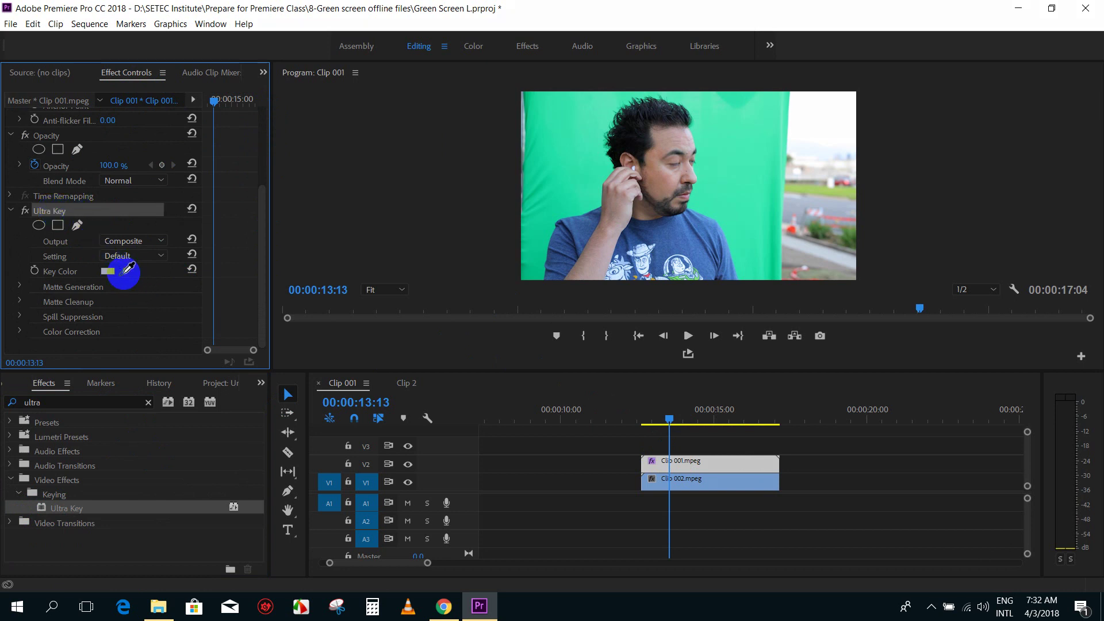
pyautogui.click(740, 165)
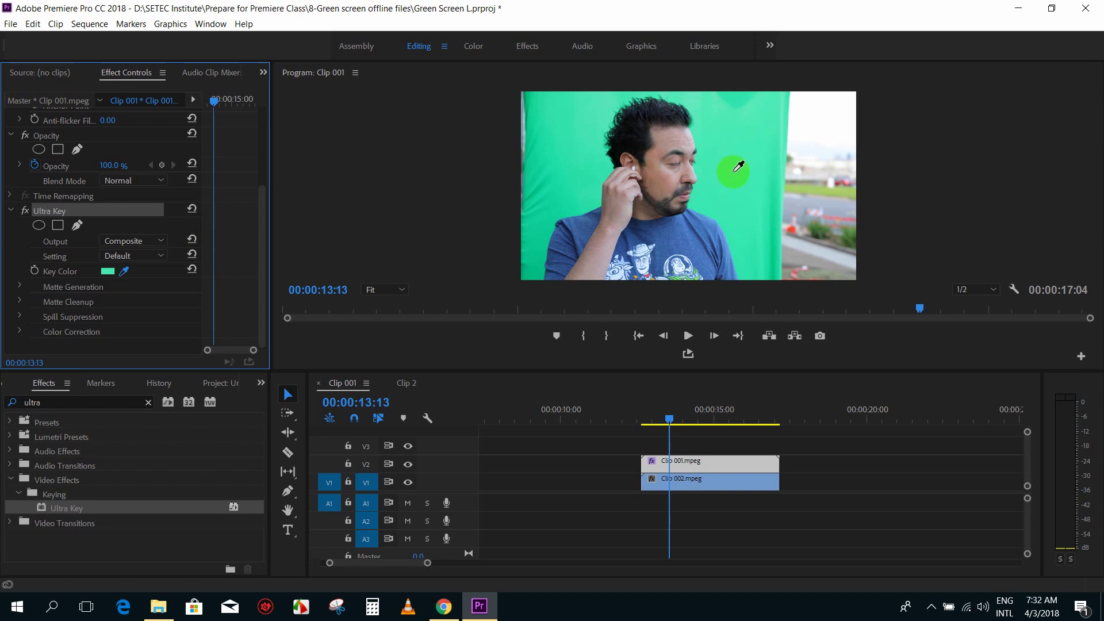
pyautogui.moveTo(737, 168); pyautogui.dragTo(733, 177)
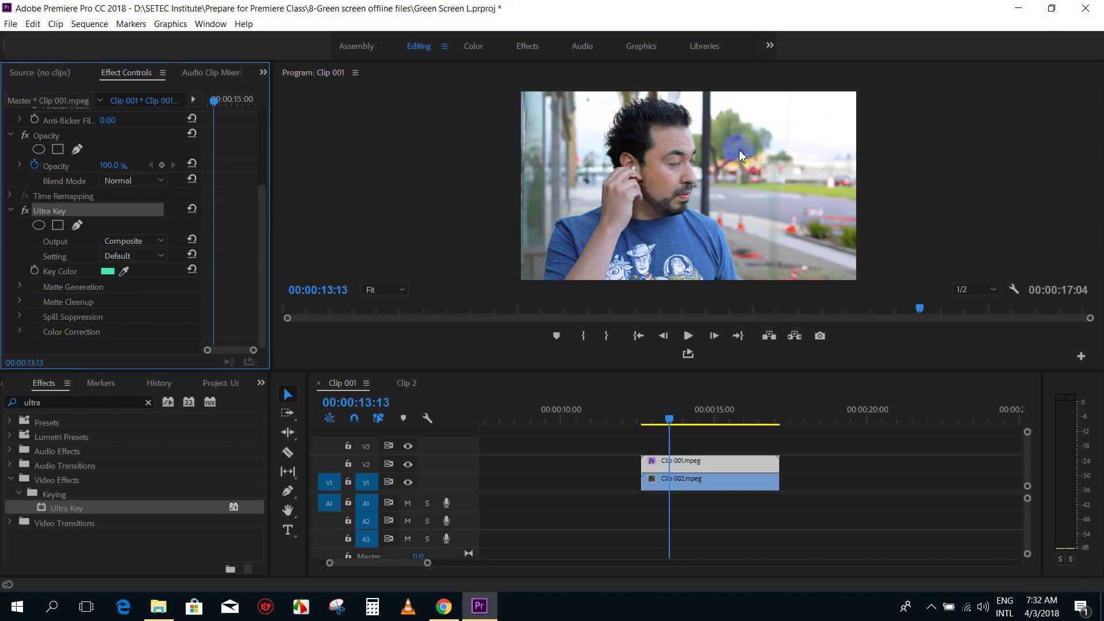
pyautogui.click(659, 167)
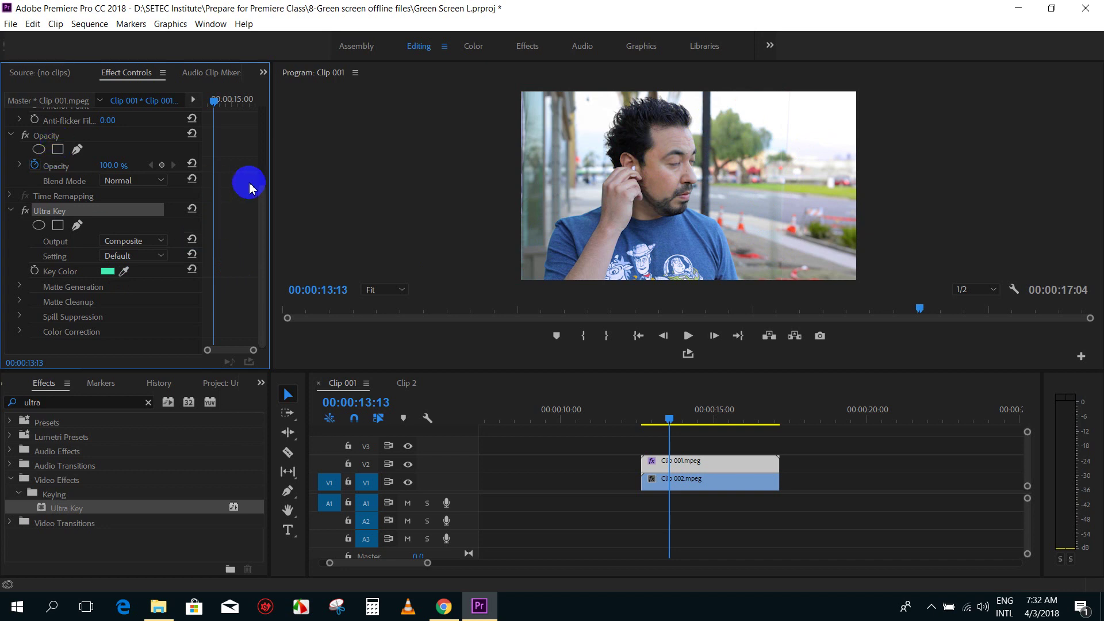
pyautogui.click(19, 301)
pyautogui.scroll(-2, 109, 265)
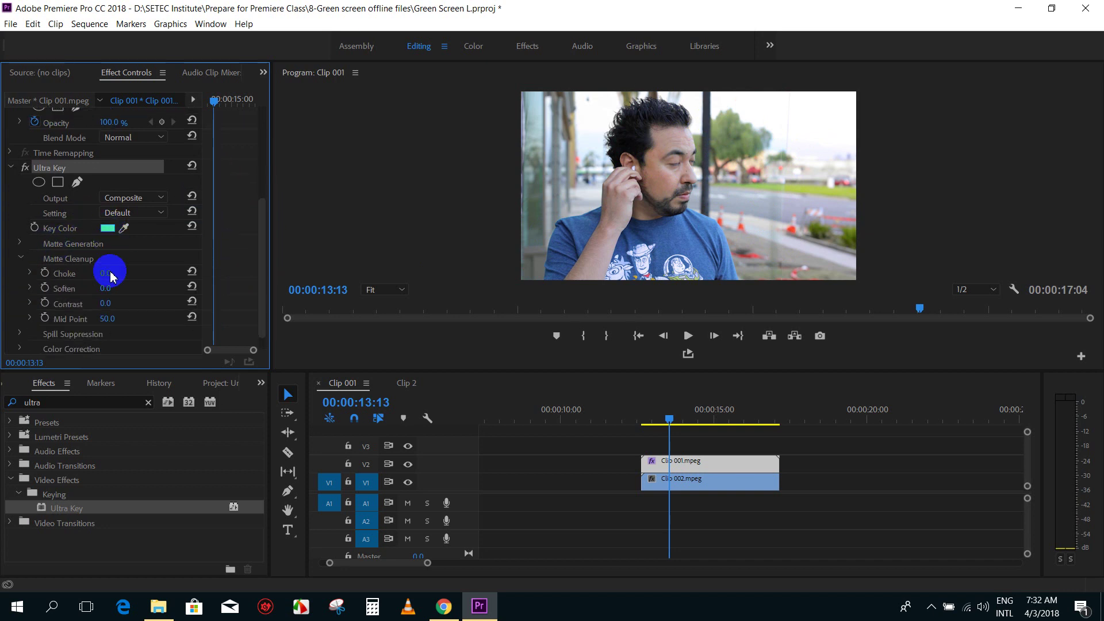
pyautogui.click(60, 265)
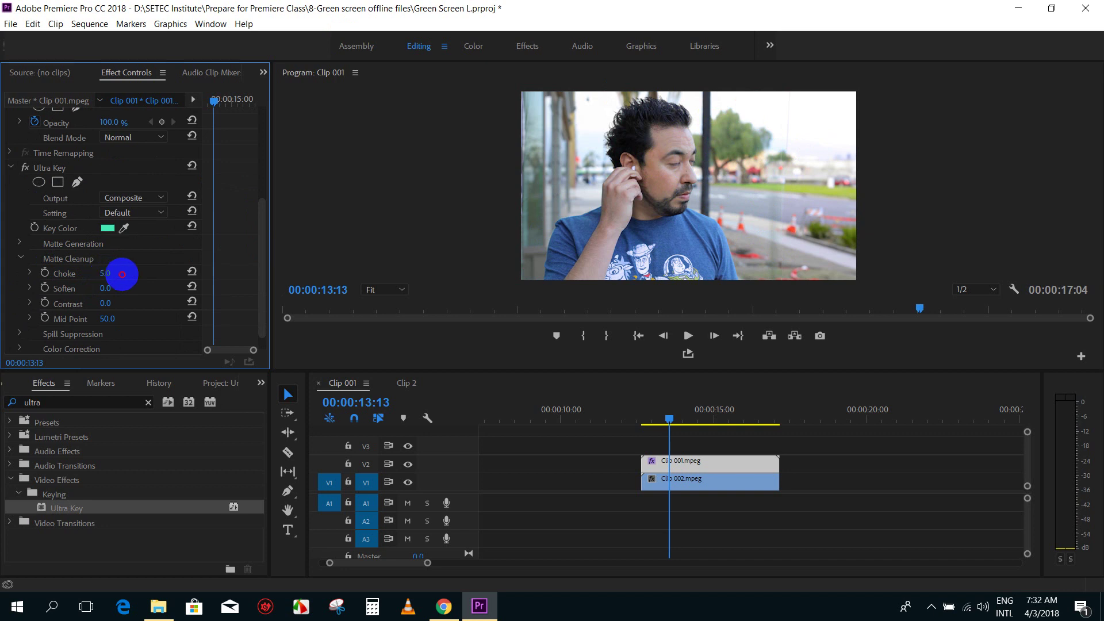
# Scrub Ultra Key's Matte Cleanup Choke to 14.0 and Soften to 4.0
pyautogui.moveTo(153, 270)
pyautogui.mouseDown()
pyautogui.moveTo(95, 281)
pyautogui.moveTo(126, 286)
pyautogui.mouseUp()
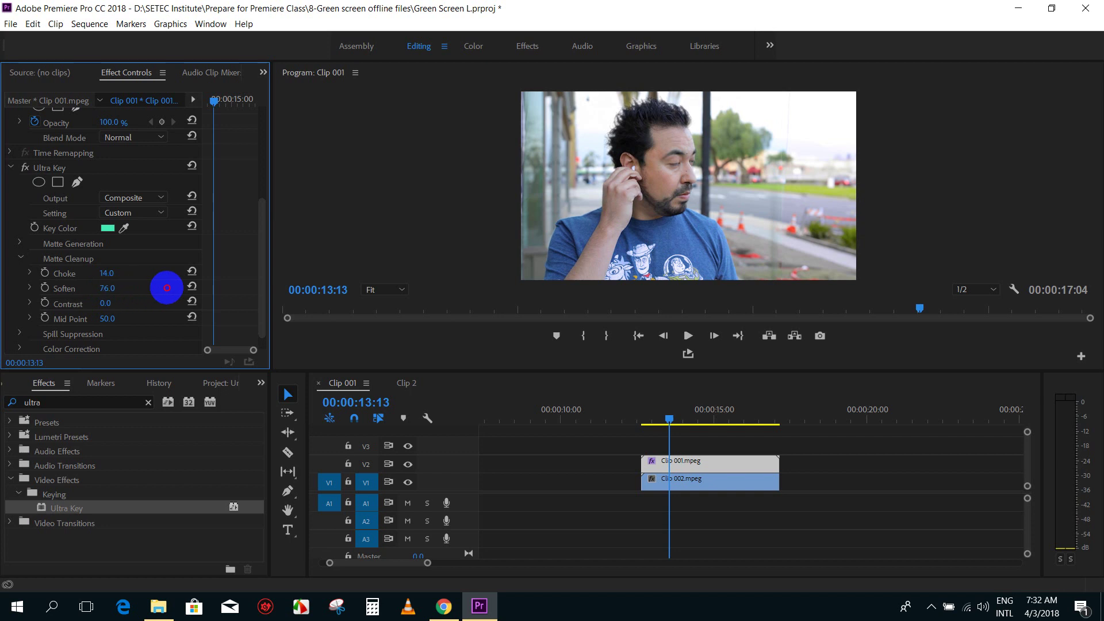
pyautogui.moveTo(104, 292); pyautogui.dragTo(79, 292)
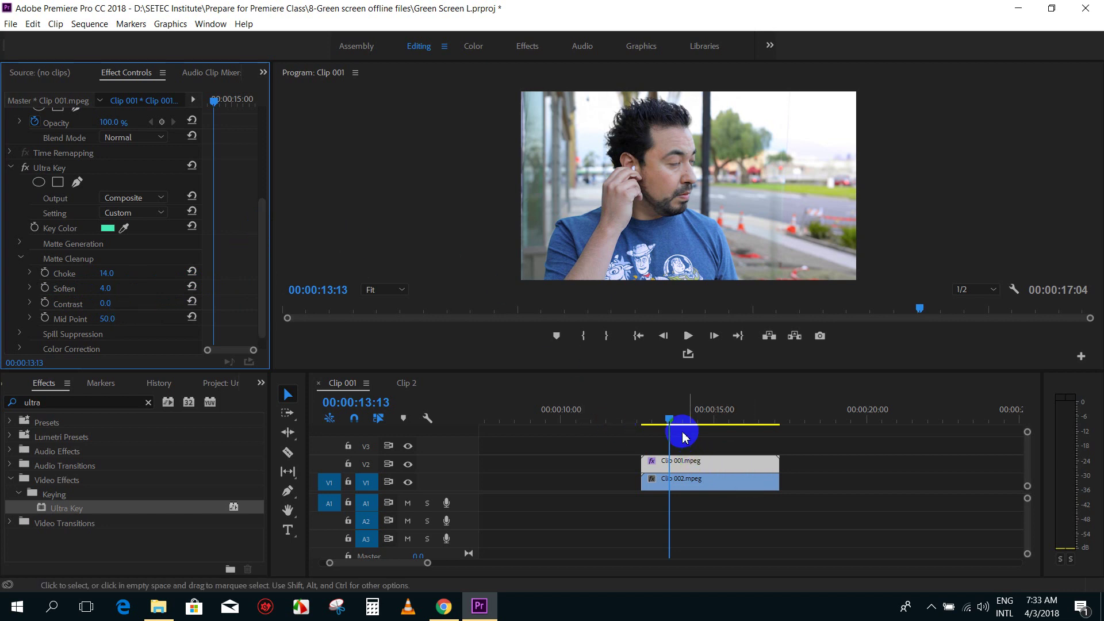
# Add a marker at 00:00:13:20, then bypass Ultra Key to show the green screen again
pyautogui.moveTo(670, 424)
pyautogui.mouseDown()
pyautogui.moveTo(763, 436)
pyautogui.moveTo(688, 451)
pyautogui.moveTo(693, 443)
pyautogui.mouseUp()
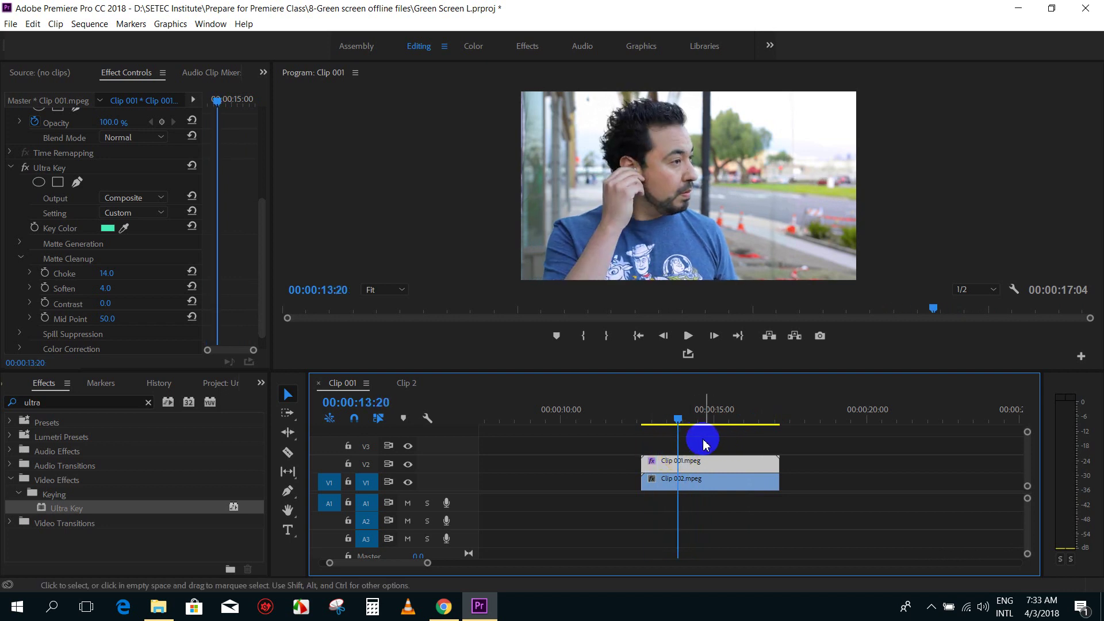
pyautogui.hscroll(3, 706, 444)
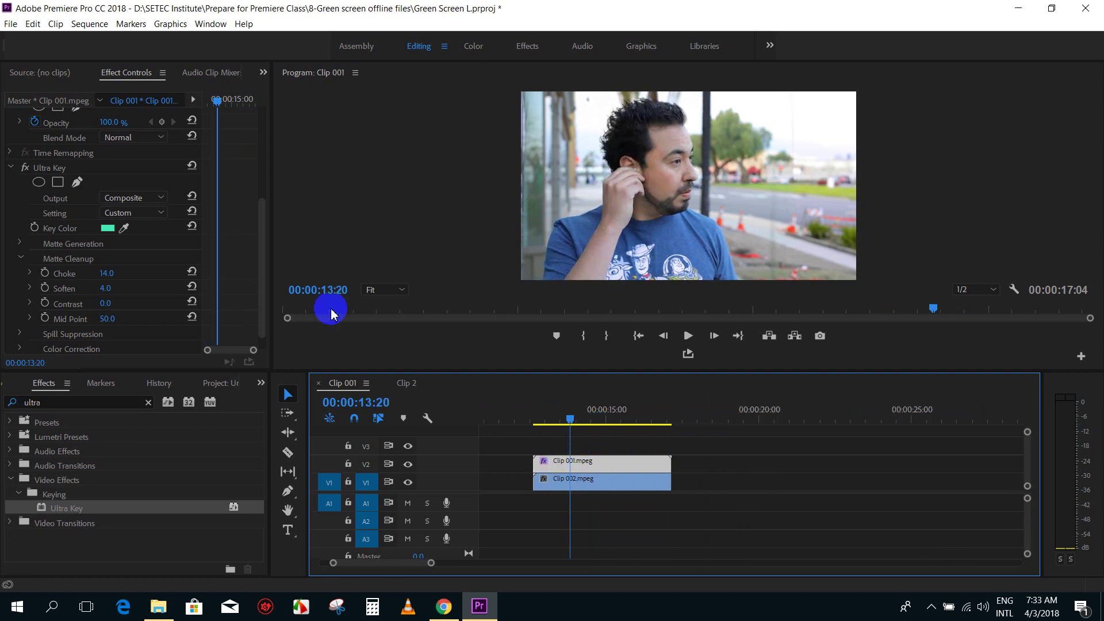
pyautogui.press('m')
pyautogui.moveTo(589, 418); pyautogui.dragTo(583, 422)
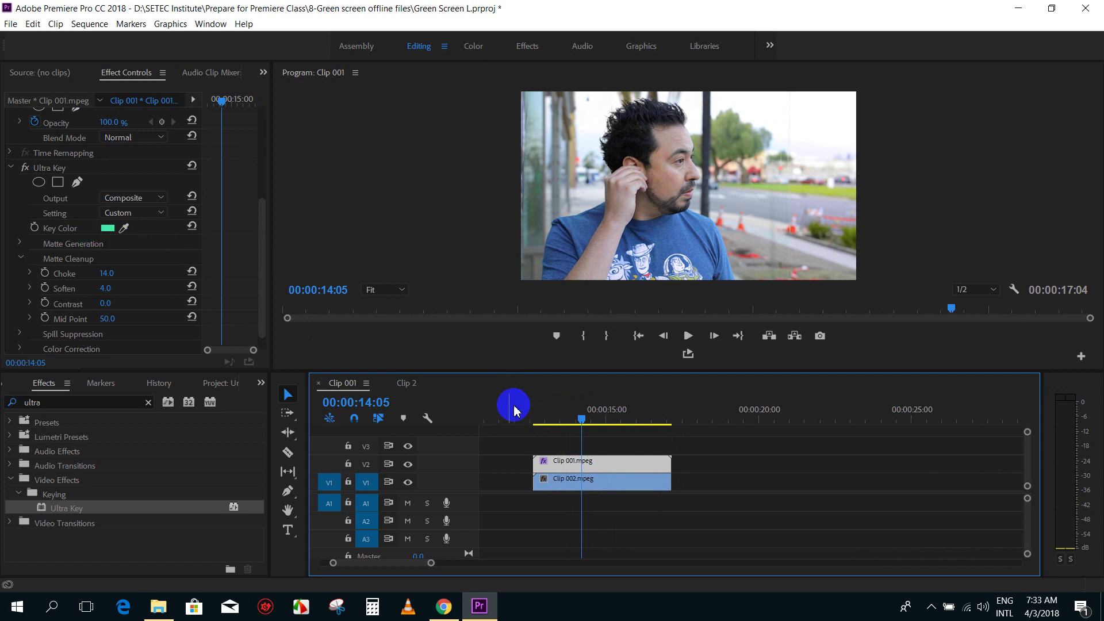
pyautogui.click(25, 167)
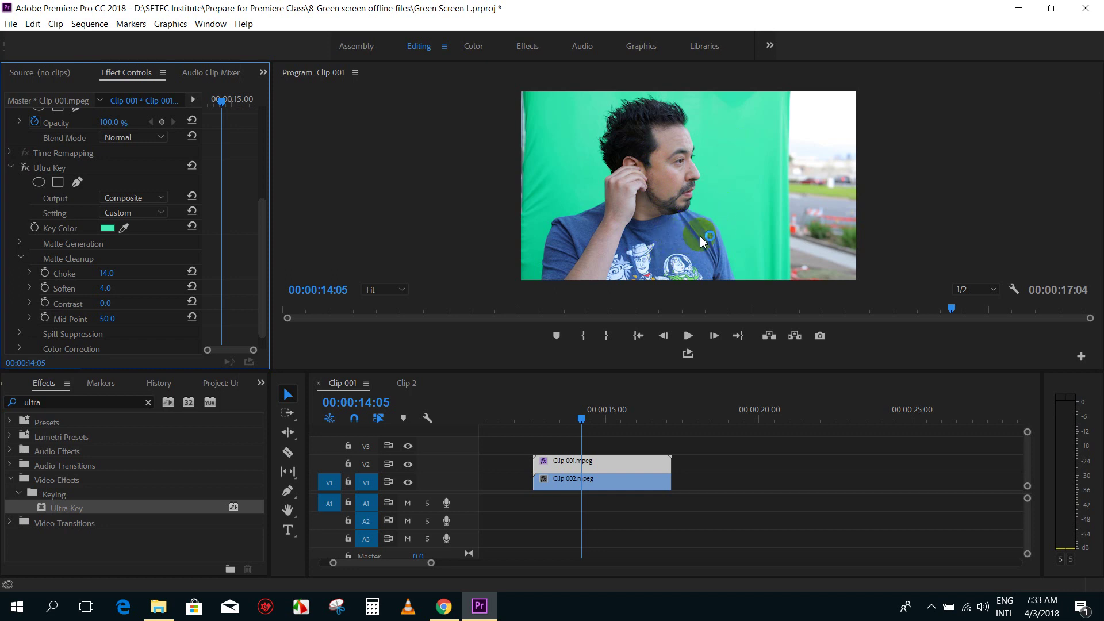
# Inspect the Program monitor, then turn Ultra Key back on with its fx toggle
pyautogui.click(678, 240)
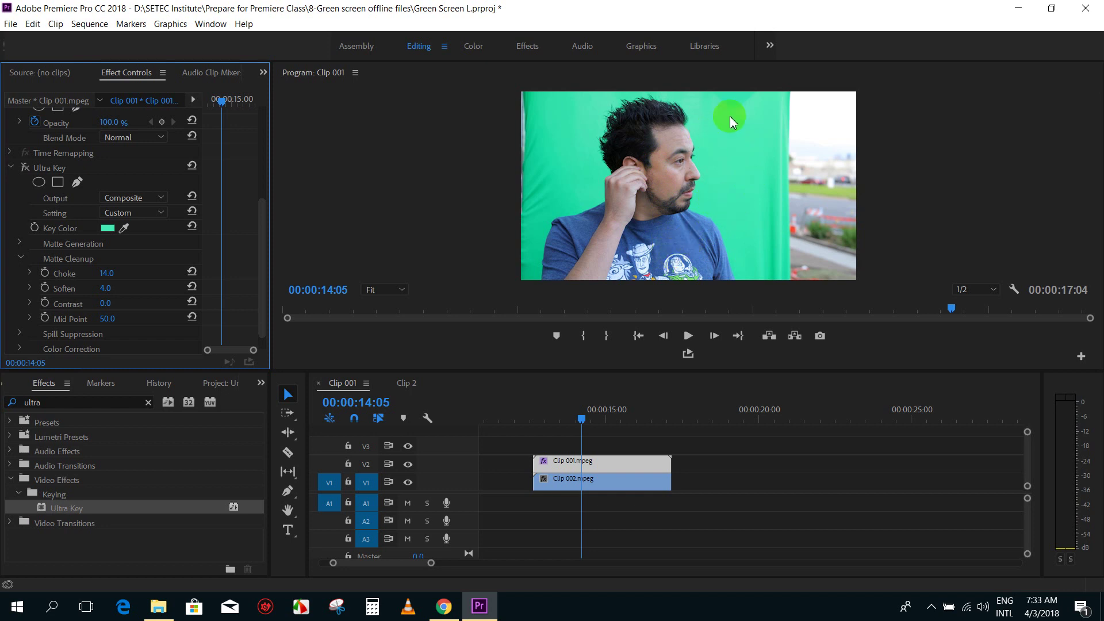
pyautogui.click(697, 102)
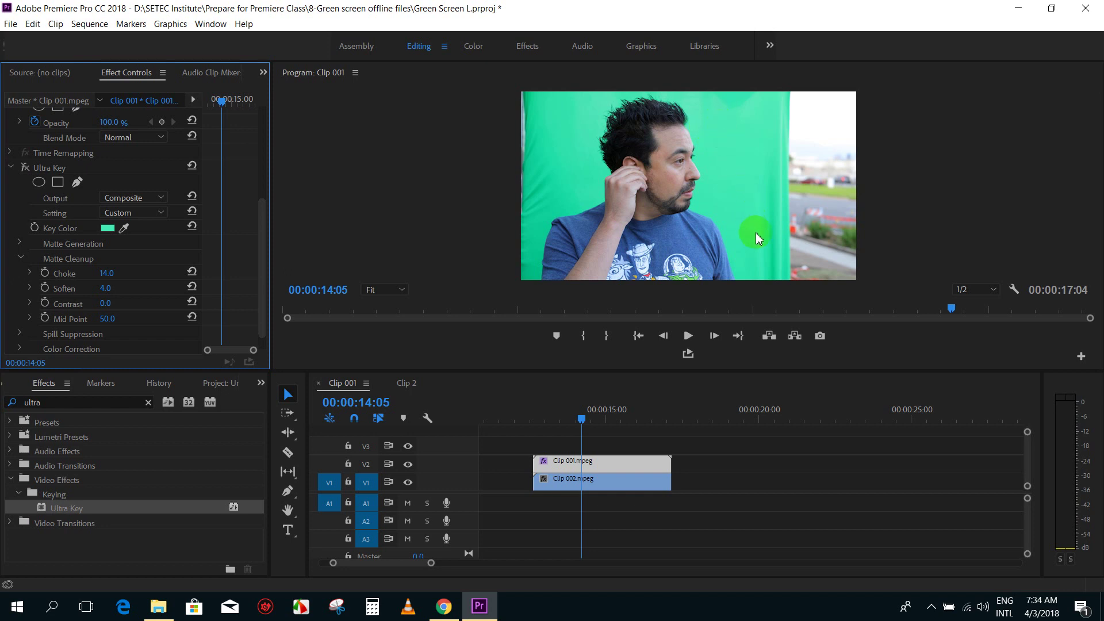
pyautogui.click(710, 97)
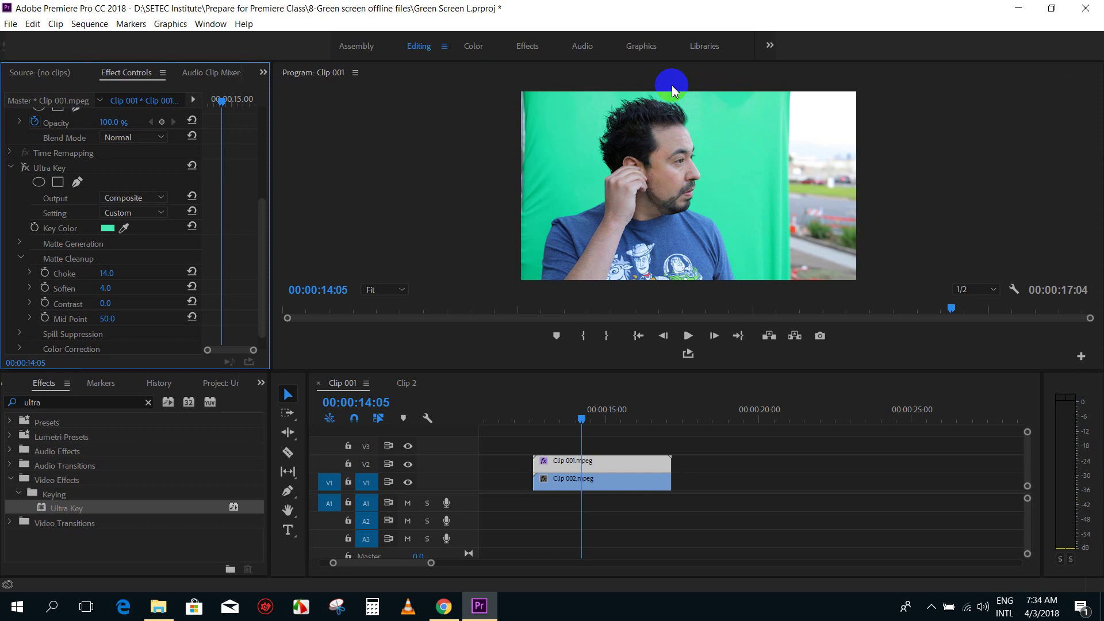
pyautogui.click(742, 166)
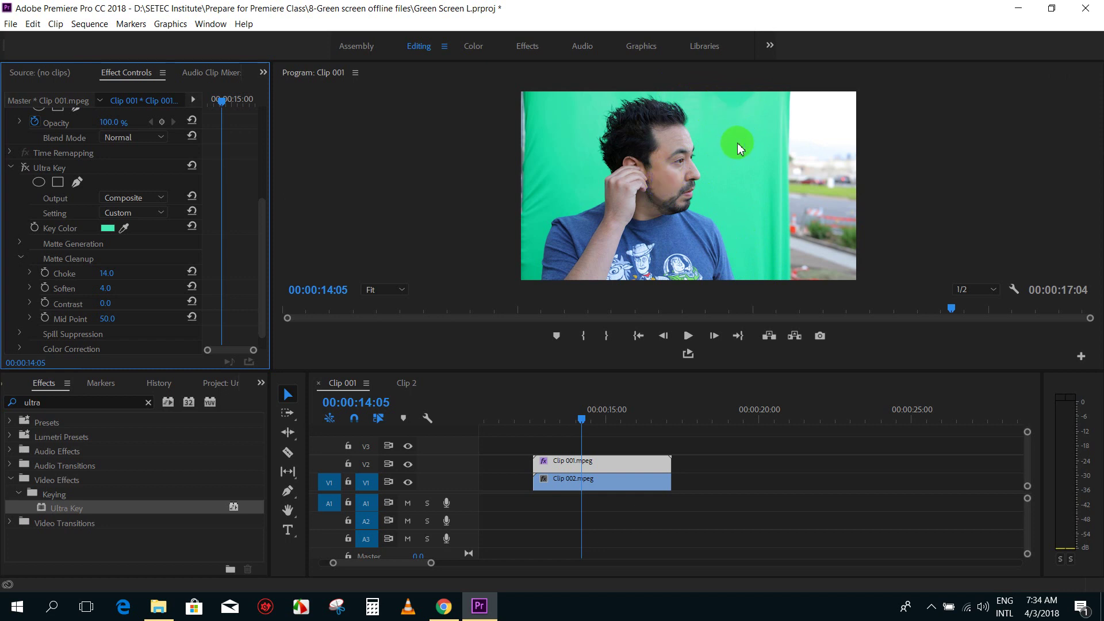
pyautogui.moveTo(637, 152); pyautogui.dragTo(661, 183)
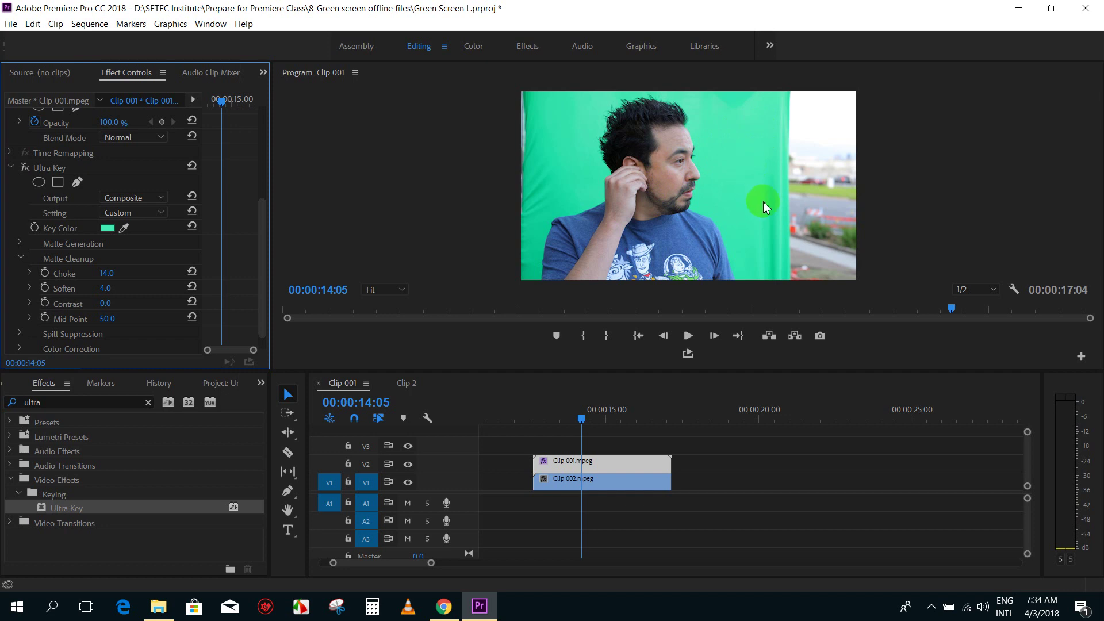
pyautogui.click(668, 101)
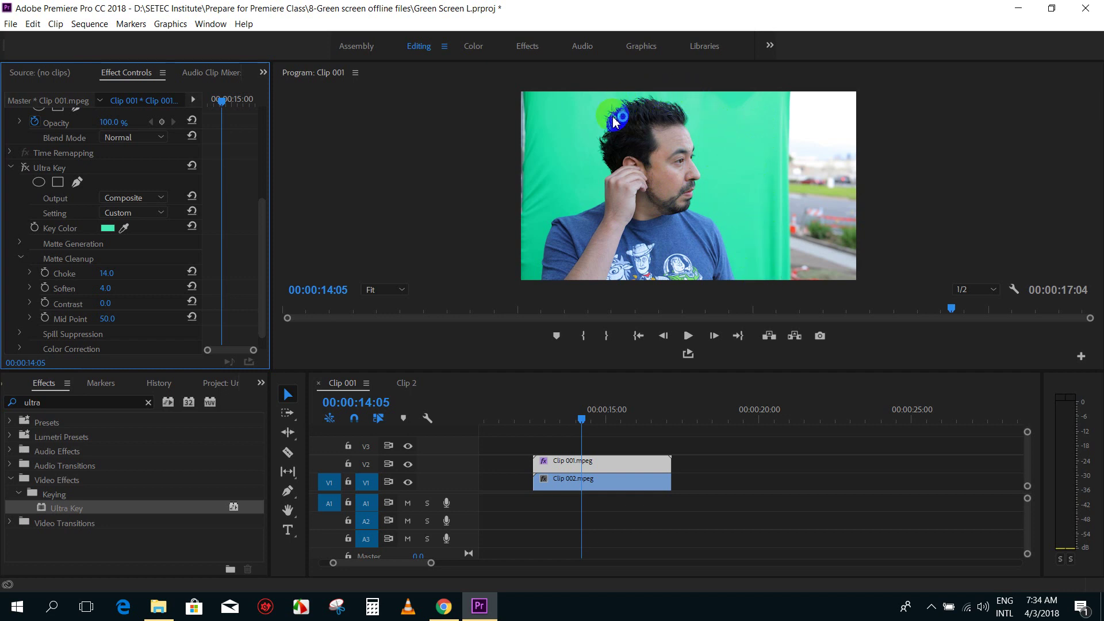
pyautogui.click(511, 253)
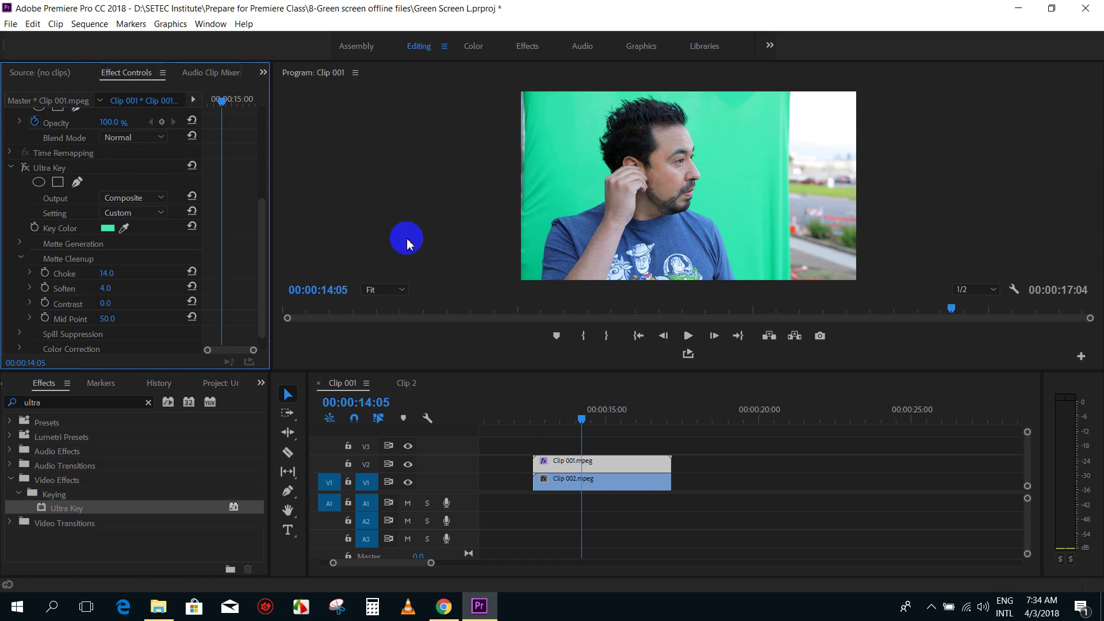
pyautogui.click(24, 169)
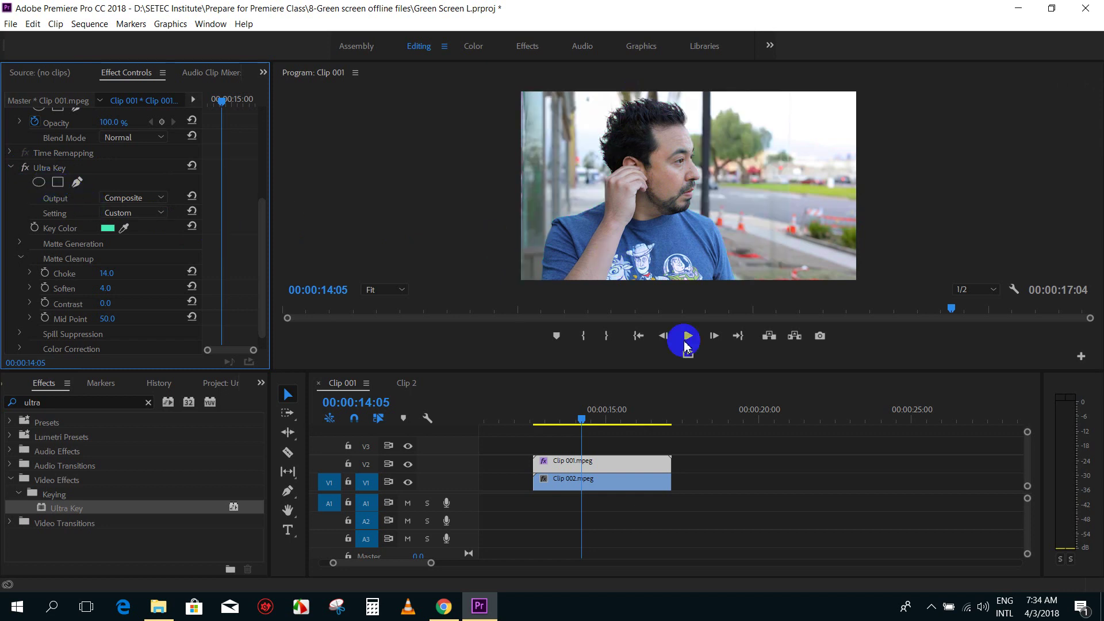
# Return the playhead to 00:00:13:23 and lower Ultra Key's Choke from 14.0 to 10.0, Soften staying 4.0
pyautogui.click(574, 419)
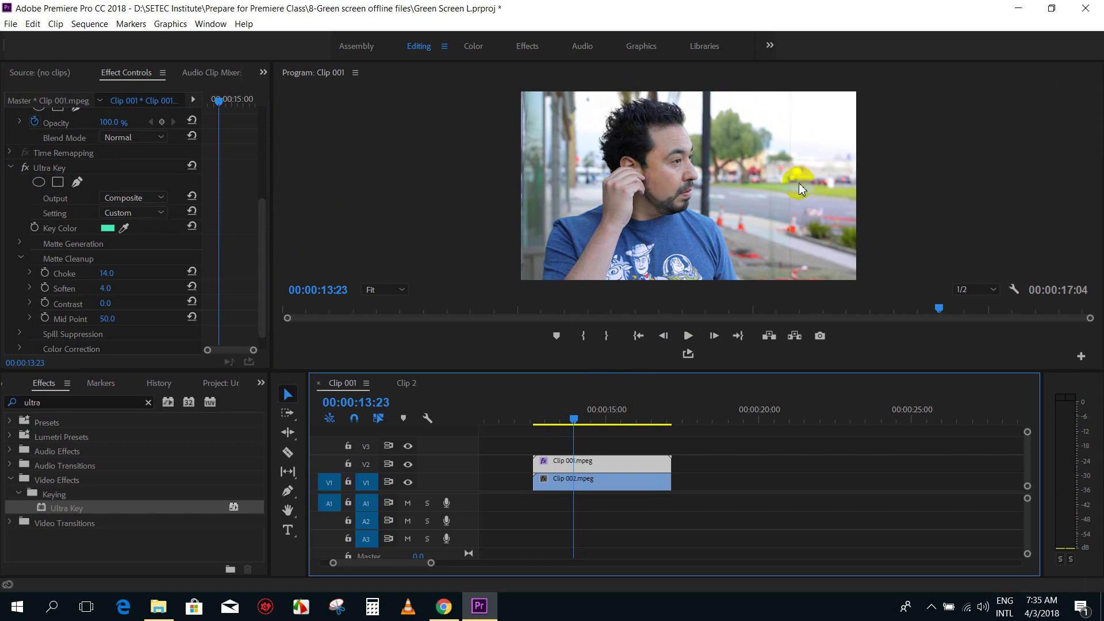
pyautogui.moveTo(580, 426); pyautogui.dragTo(570, 424)
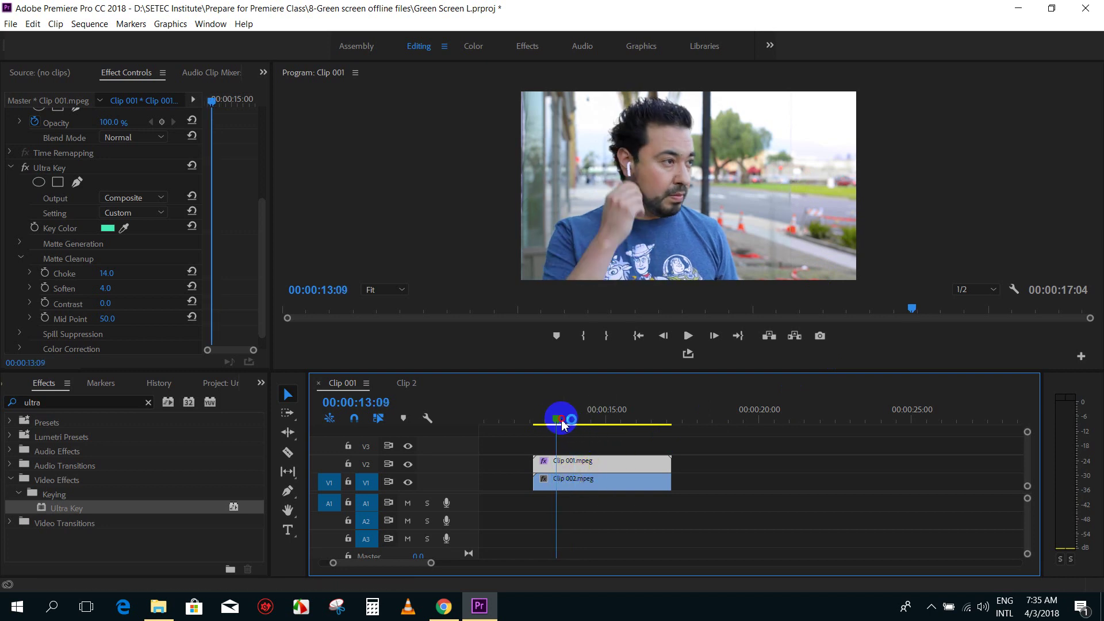
pyautogui.moveTo(570, 424); pyautogui.dragTo(574, 424)
pyautogui.click(52, 170)
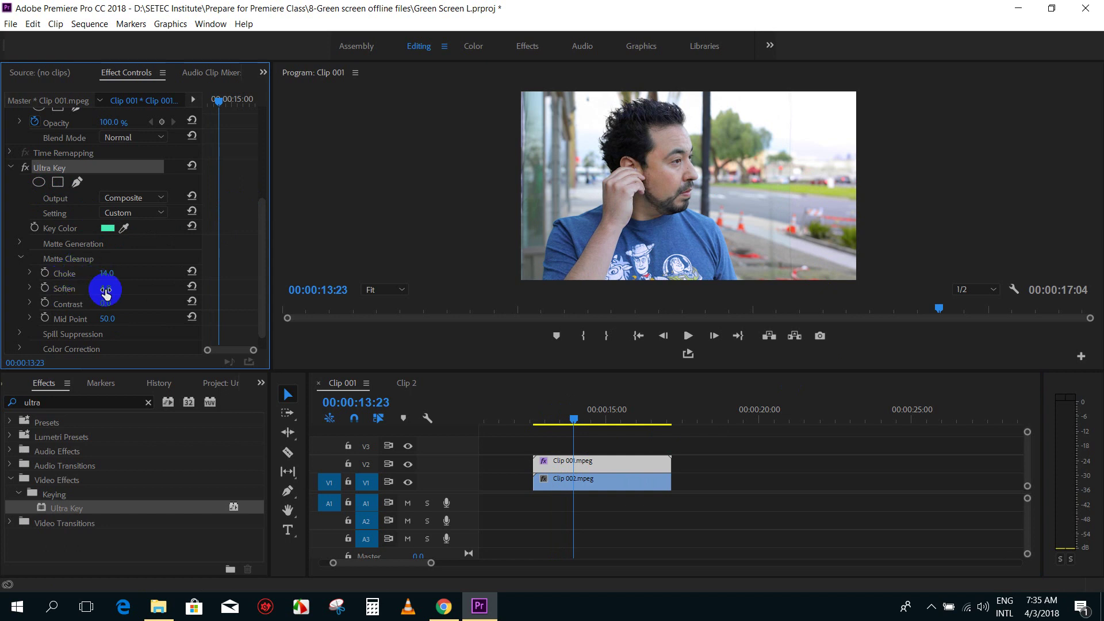
pyautogui.moveTo(112, 274); pyautogui.dragTo(87, 278)
pyautogui.moveTo(109, 294); pyautogui.dragTo(113, 309)
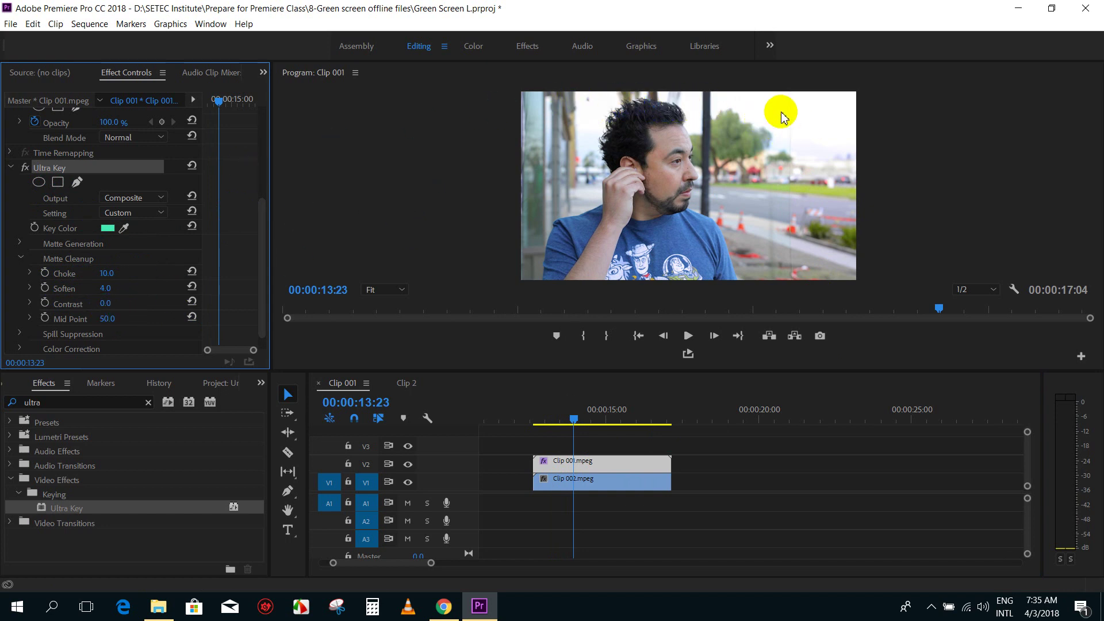
pyautogui.click(701, 240)
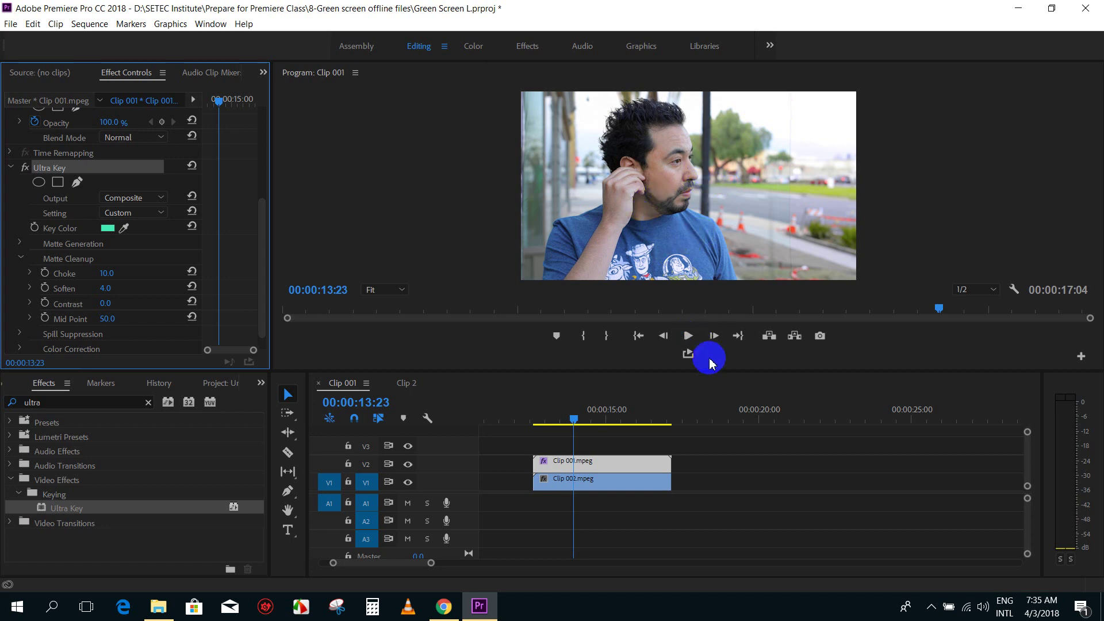
# Enlarge the Program Monitor and scrub the keyed shot from 00:00:14:13 to 00:00:14:23
pyautogui.moveTo(714, 381); pyautogui.dragTo(715, 433)
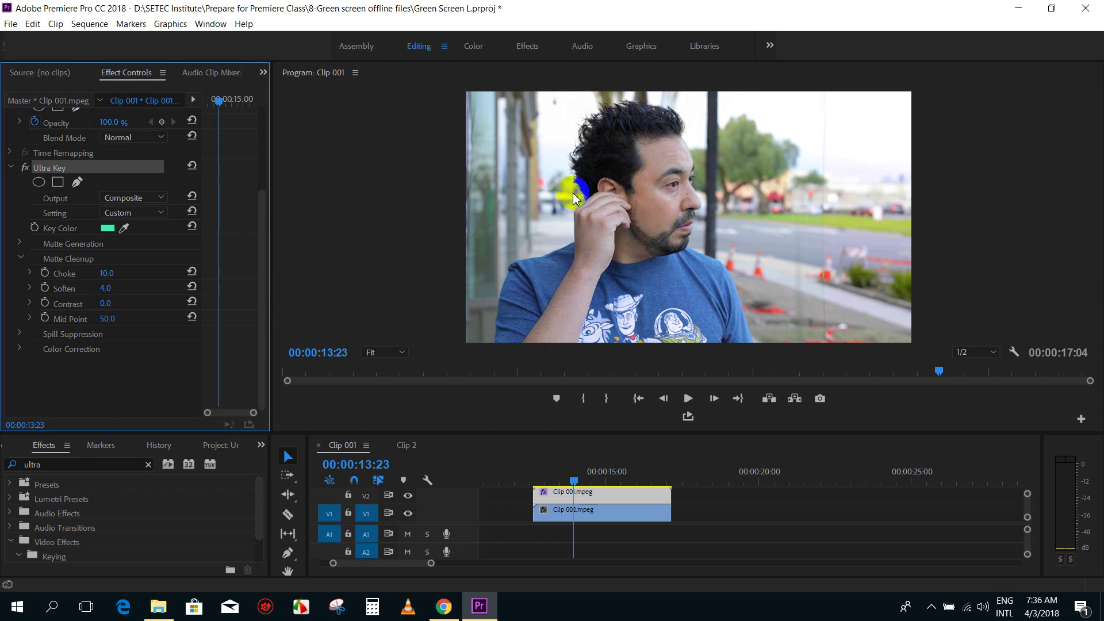
pyautogui.click(604, 165)
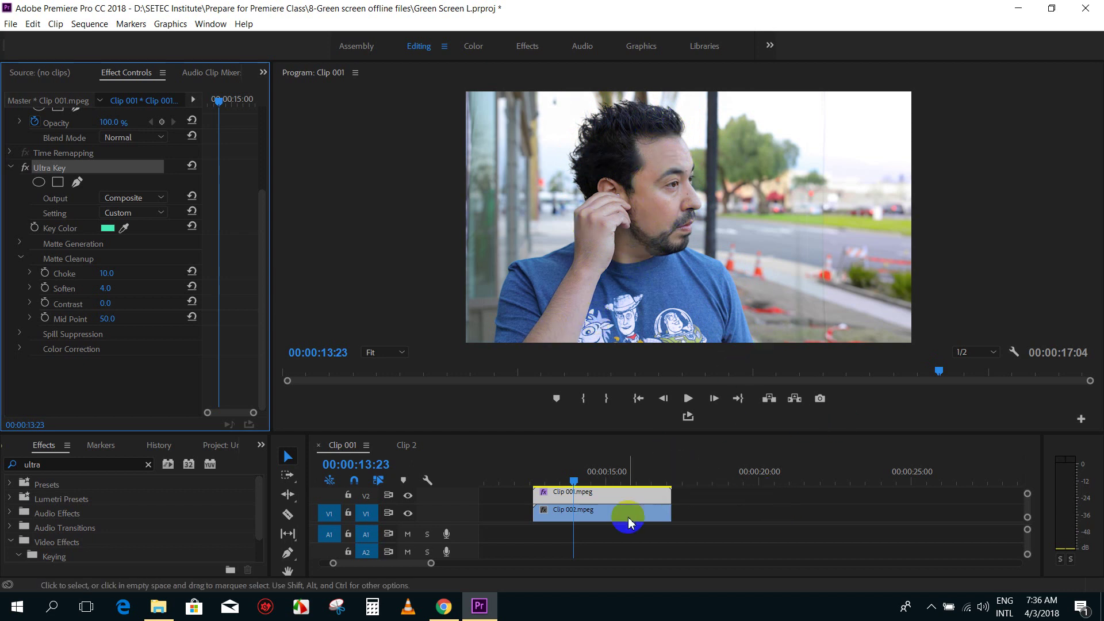
pyautogui.moveTo(581, 483); pyautogui.dragTo(605, 485)
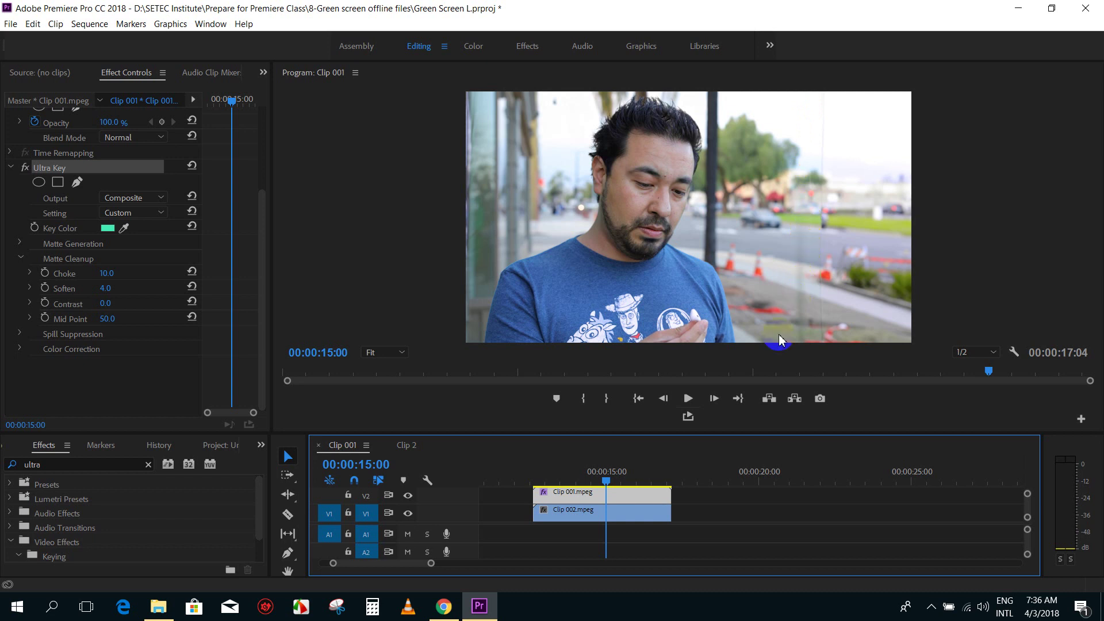
pyautogui.click(595, 486)
pyautogui.moveTo(596, 486); pyautogui.dragTo(604, 485)
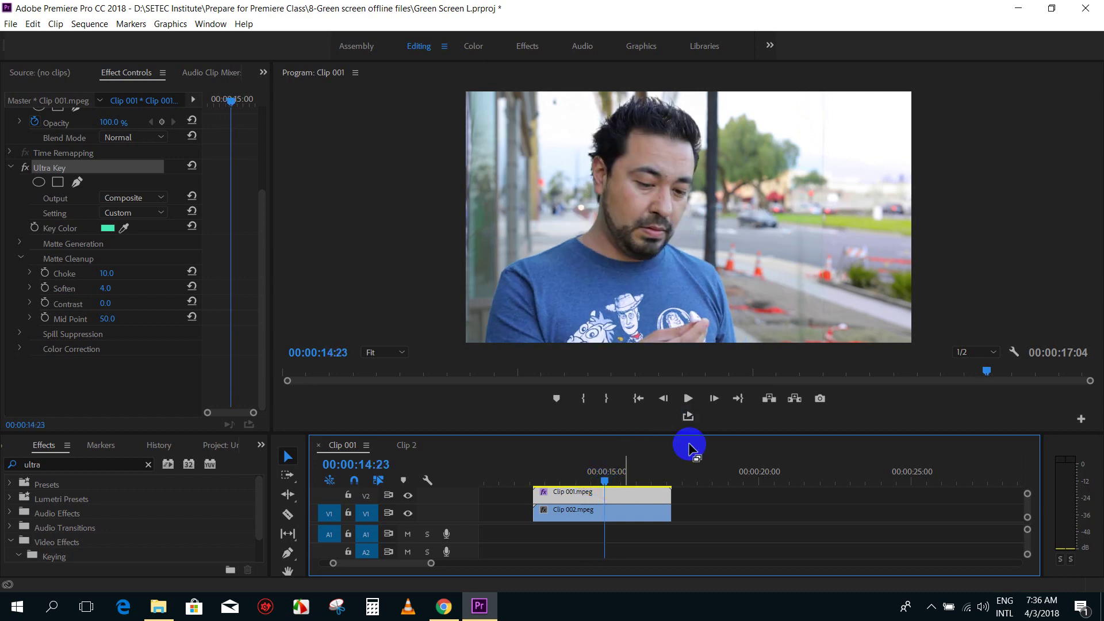
pyautogui.click(25, 168)
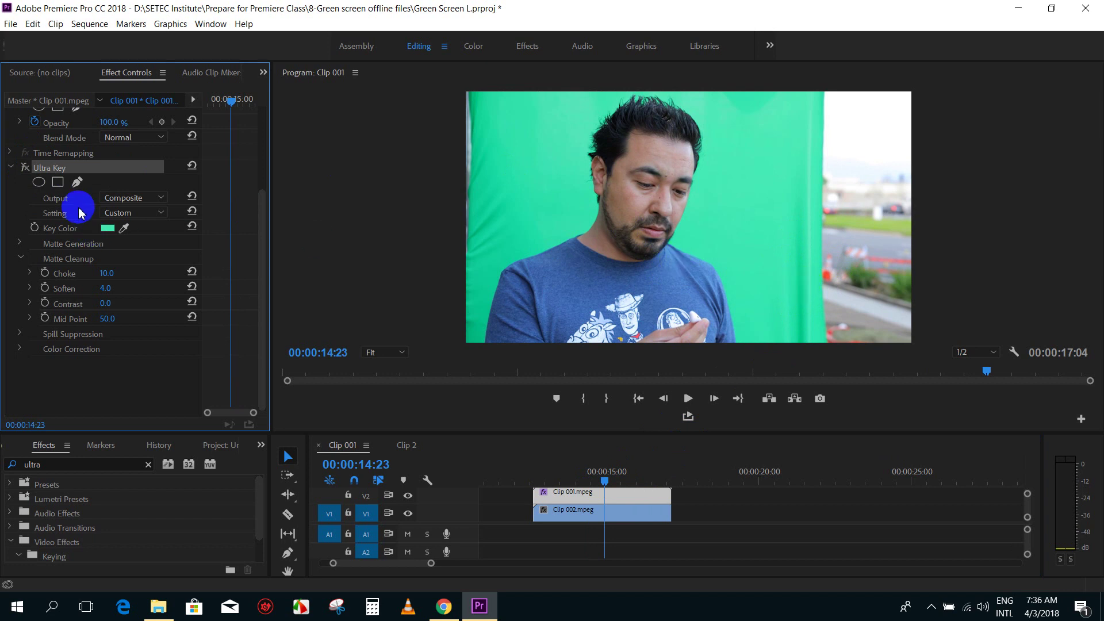
pyautogui.click(27, 171)
pyautogui.click(26, 170)
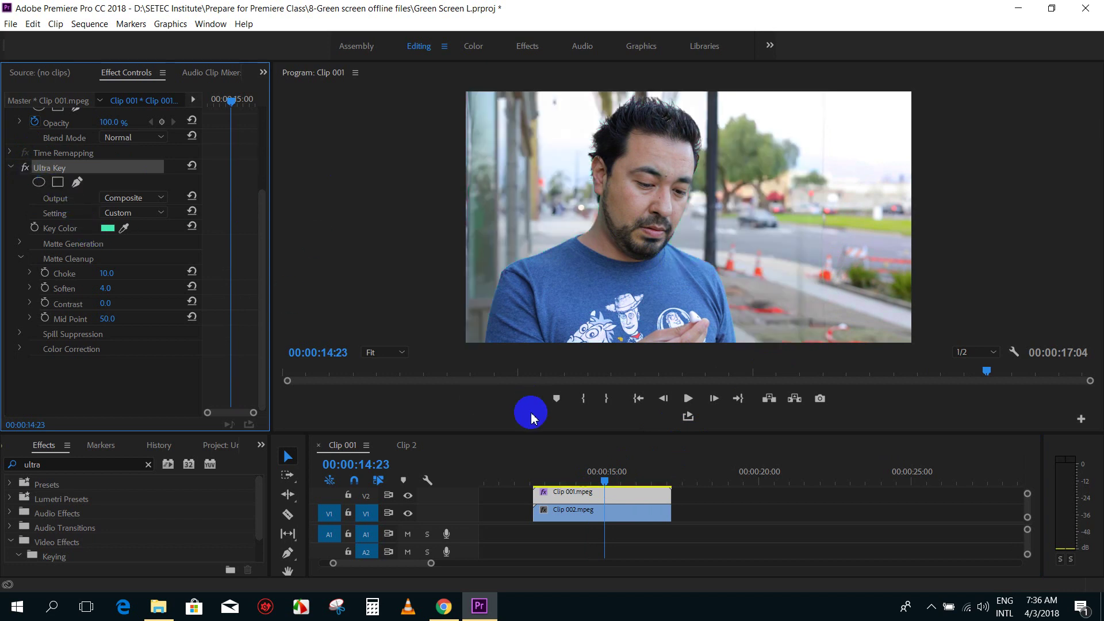
pyautogui.moveTo(605, 472)
pyautogui.mouseDown()
pyautogui.moveTo(587, 477)
pyautogui.moveTo(602, 478)
pyautogui.mouseUp()
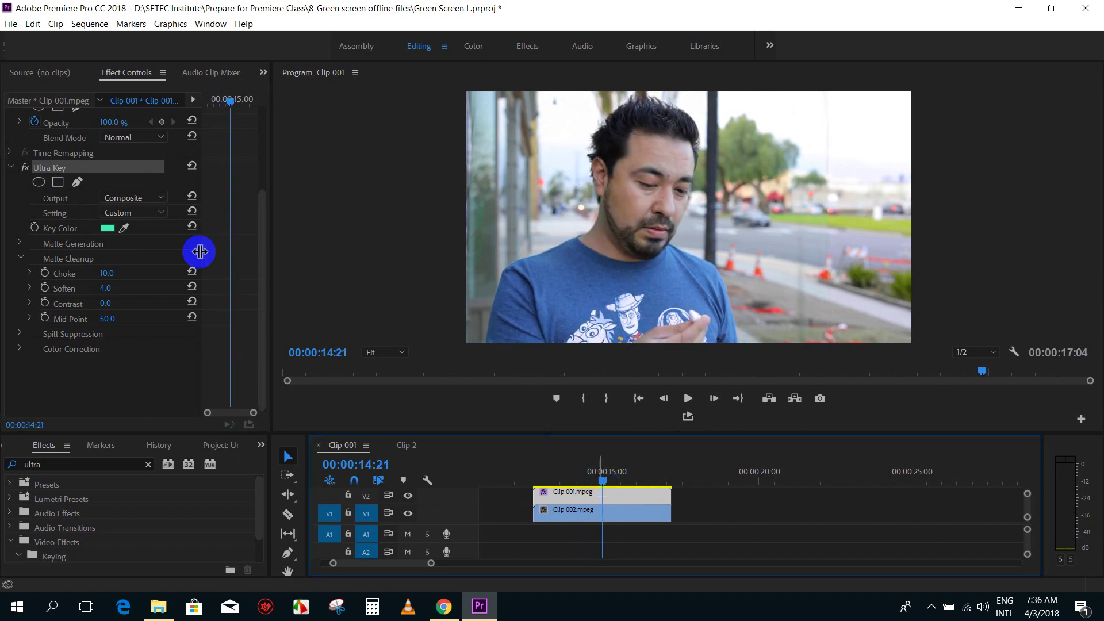
pyautogui.click(25, 169)
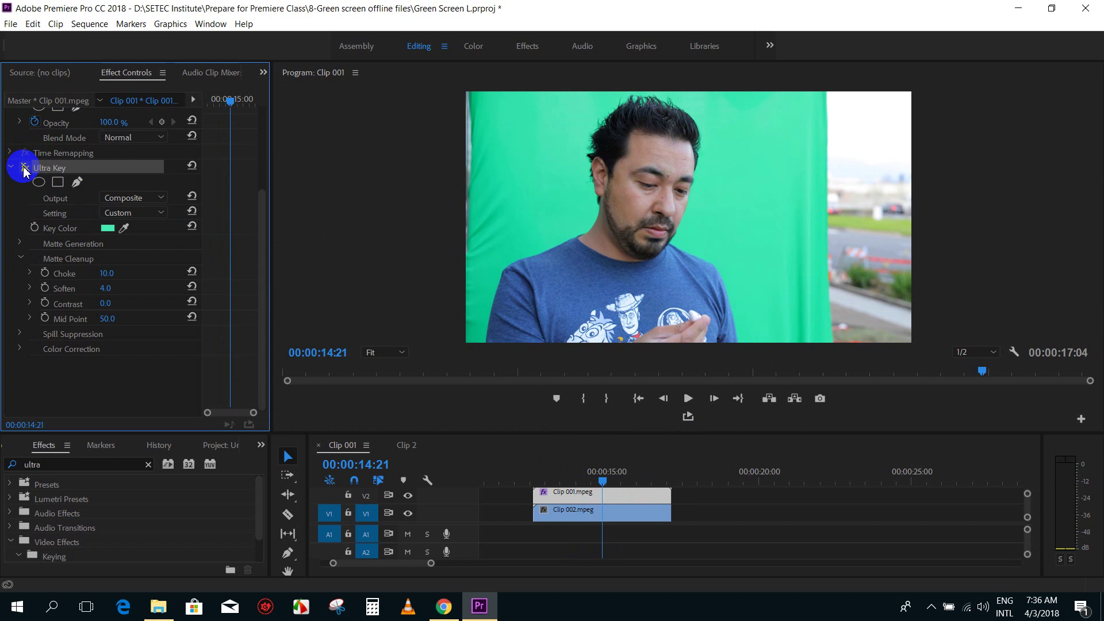
pyautogui.click(25, 168)
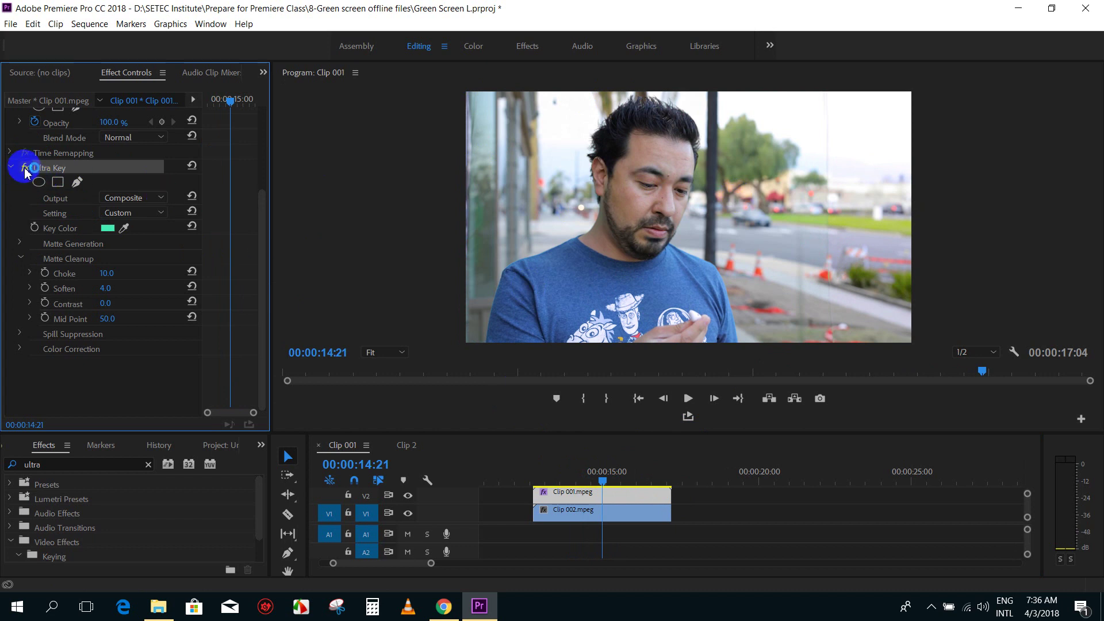
pyautogui.click(25, 169)
pyautogui.click(25, 167)
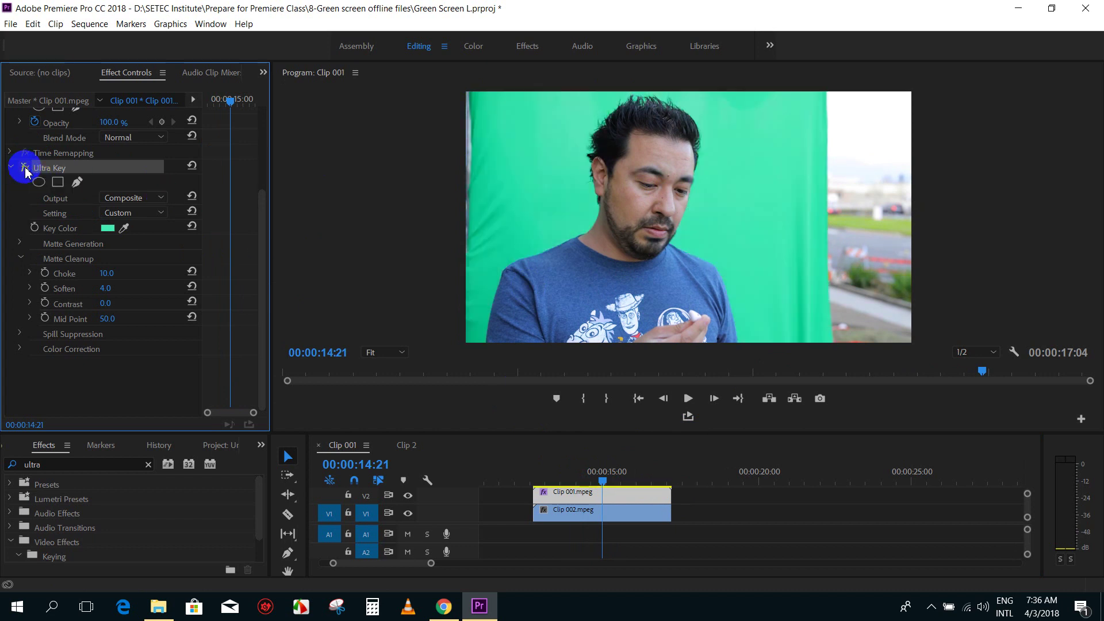
pyautogui.click(25, 168)
pyautogui.click(25, 168)
pyautogui.click(25, 168)
pyautogui.click(25, 168)
pyautogui.click(26, 168)
pyautogui.click(25, 168)
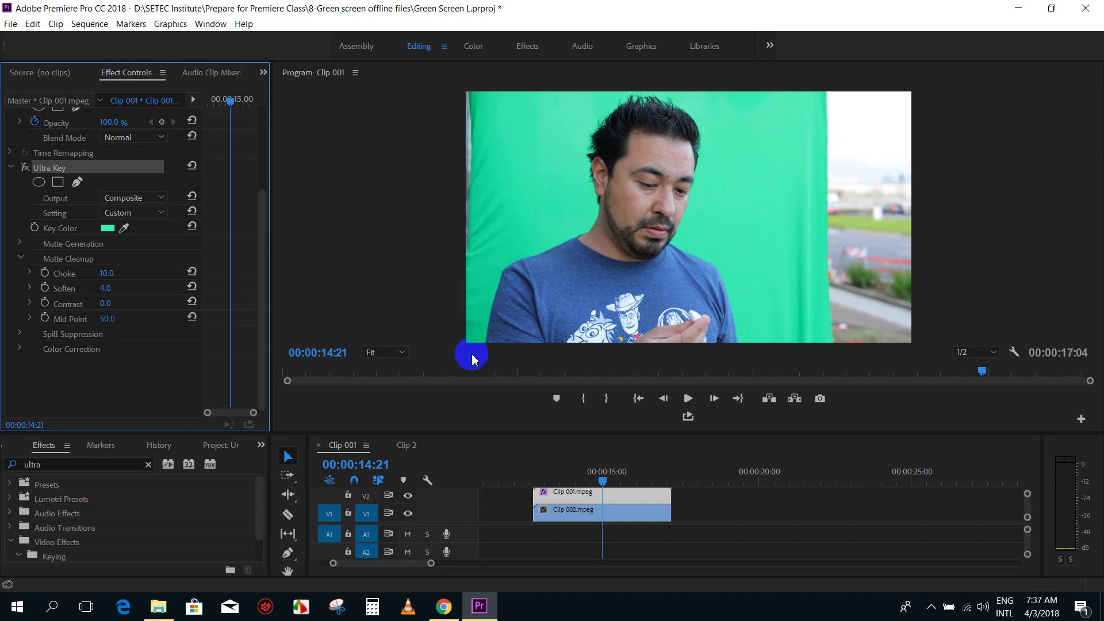
pyautogui.click(25, 168)
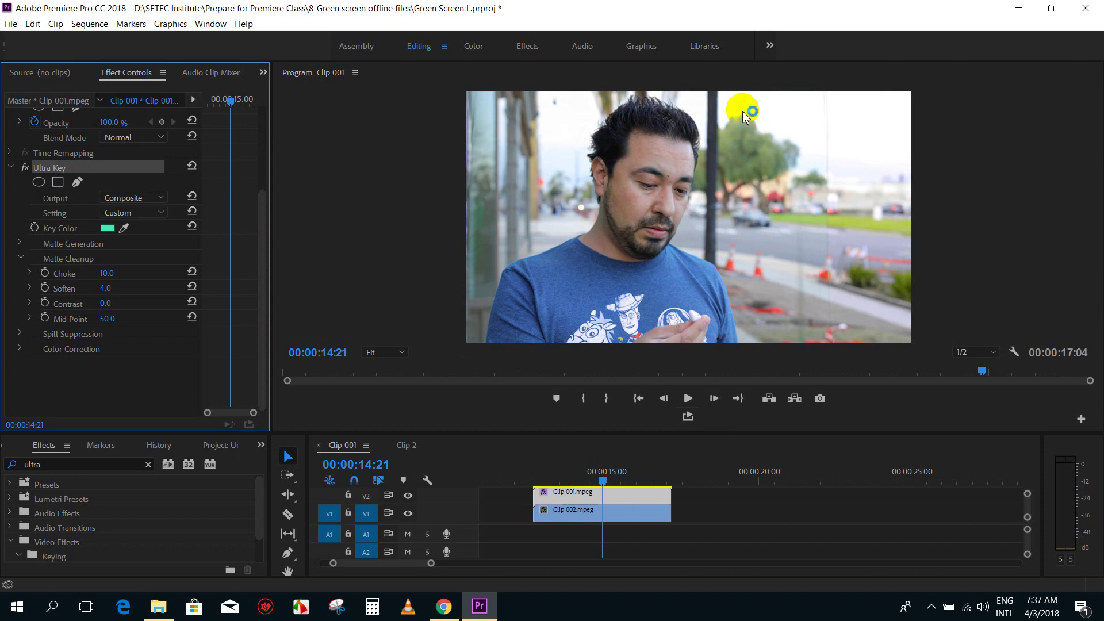
# Toggle the street background track's visibility, then select its V1 clip and scrub back through it
pyautogui.click(771, 99)
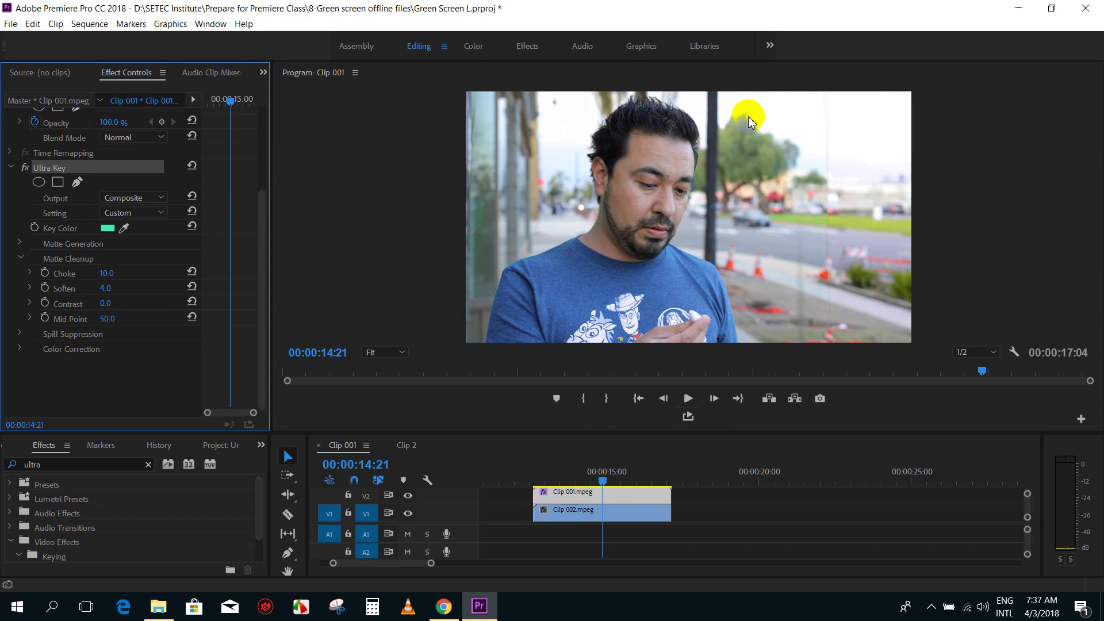
pyautogui.click(407, 514)
pyautogui.click(408, 513)
pyautogui.click(408, 513)
pyautogui.click(408, 514)
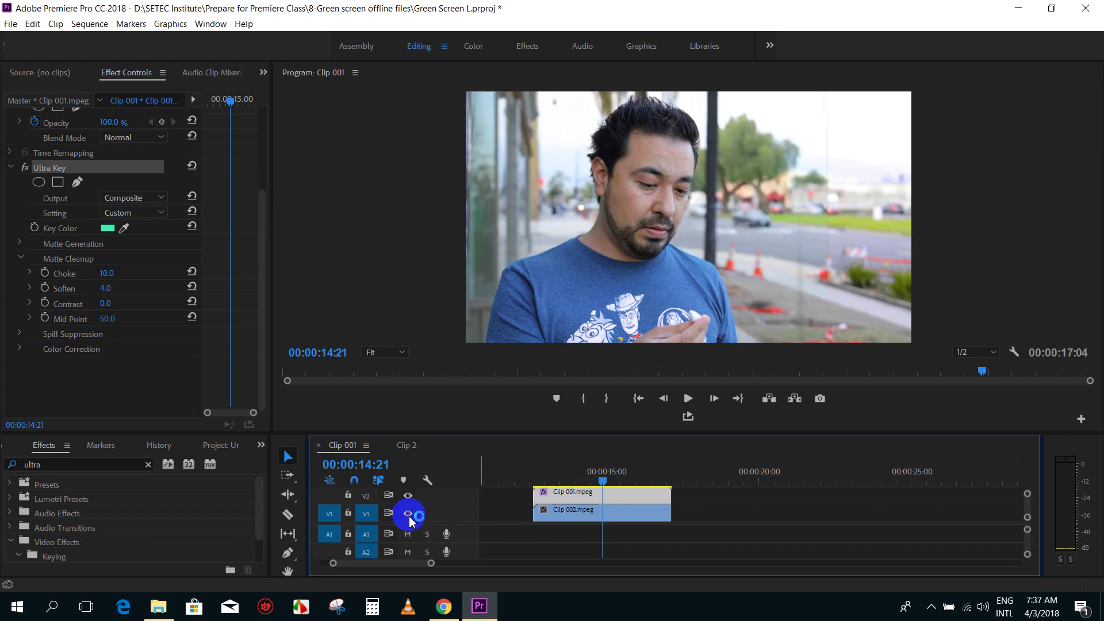
pyautogui.click(408, 514)
pyautogui.click(408, 513)
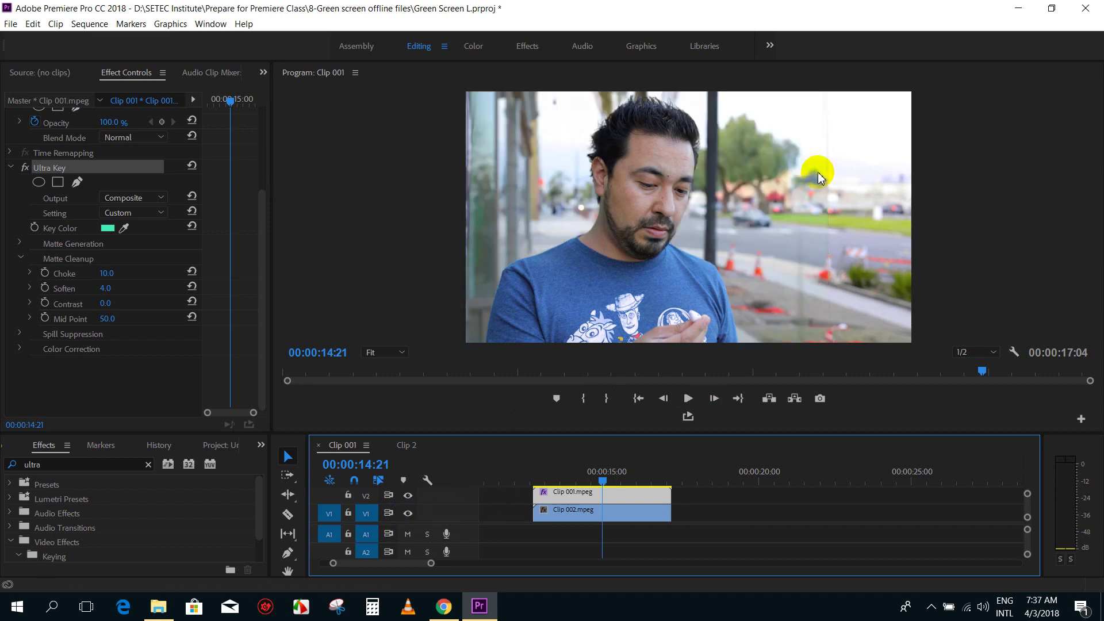
pyautogui.click(611, 514)
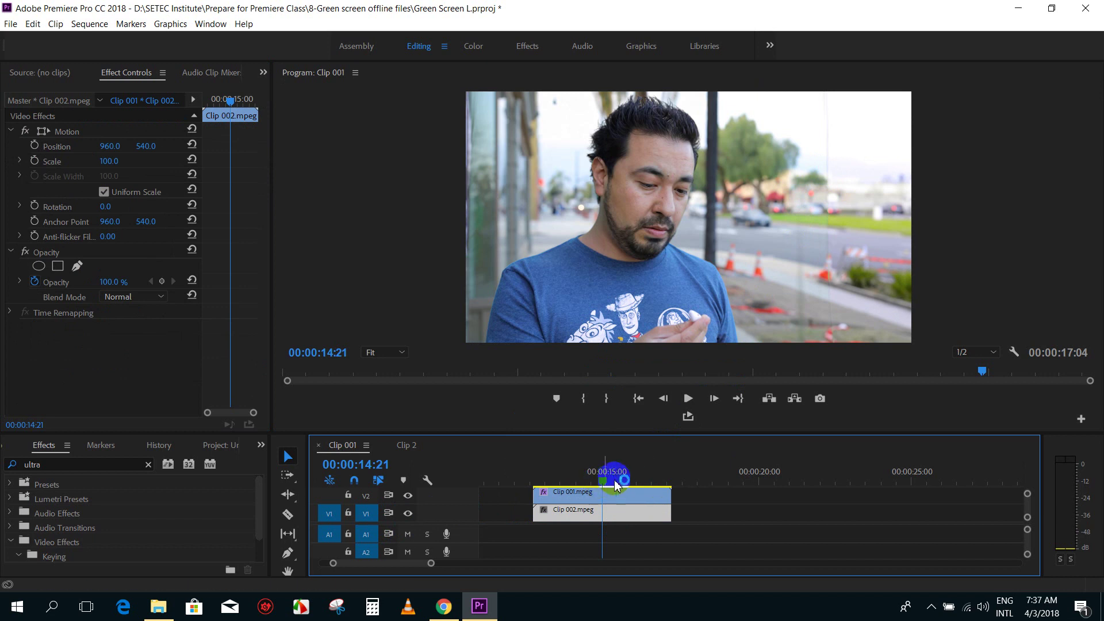
pyautogui.moveTo(611, 481)
pyautogui.mouseDown()
pyautogui.moveTo(563, 480)
pyautogui.moveTo(592, 481)
pyautogui.mouseUp()
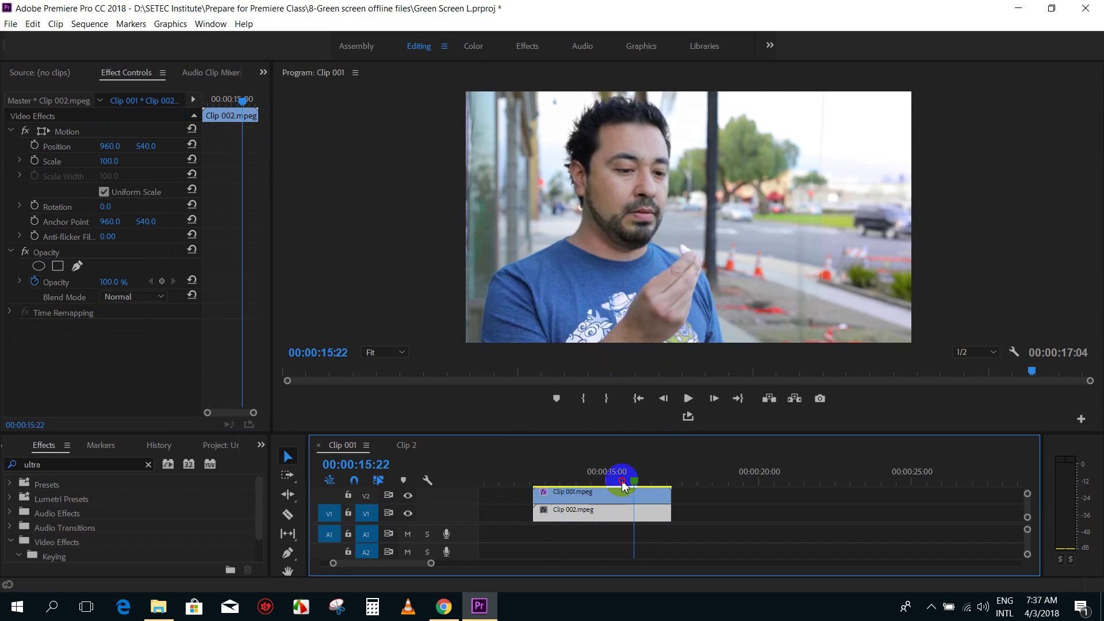
# Toggle Ultra Key on Clip 001.mpeg off and on to compare, leaving it enabled
pyautogui.click(598, 493)
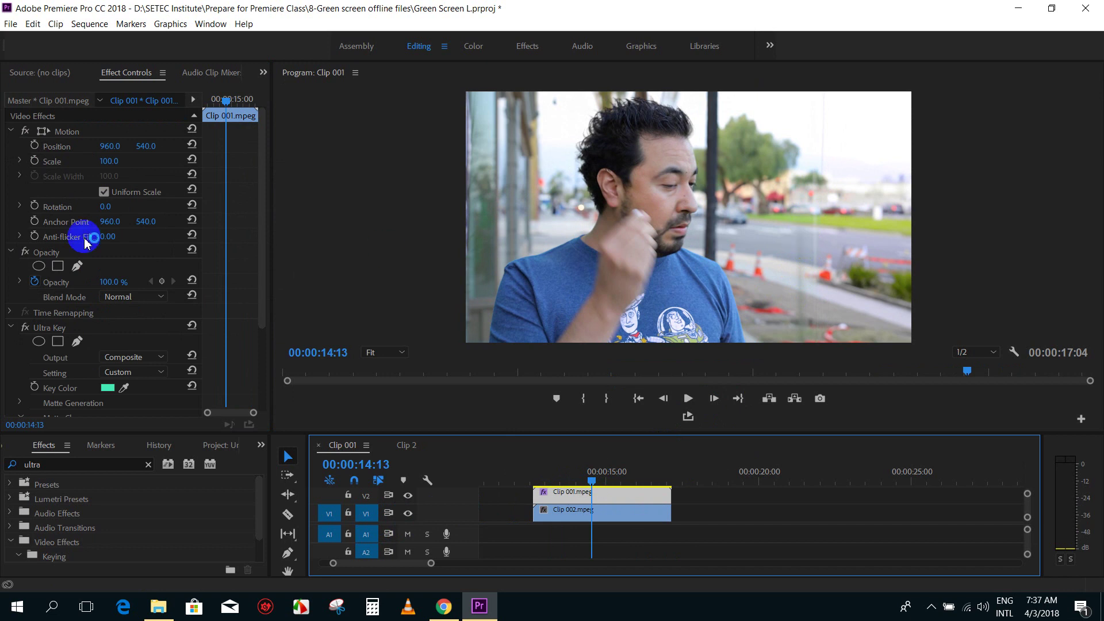
pyautogui.scroll(-4, 249, 189)
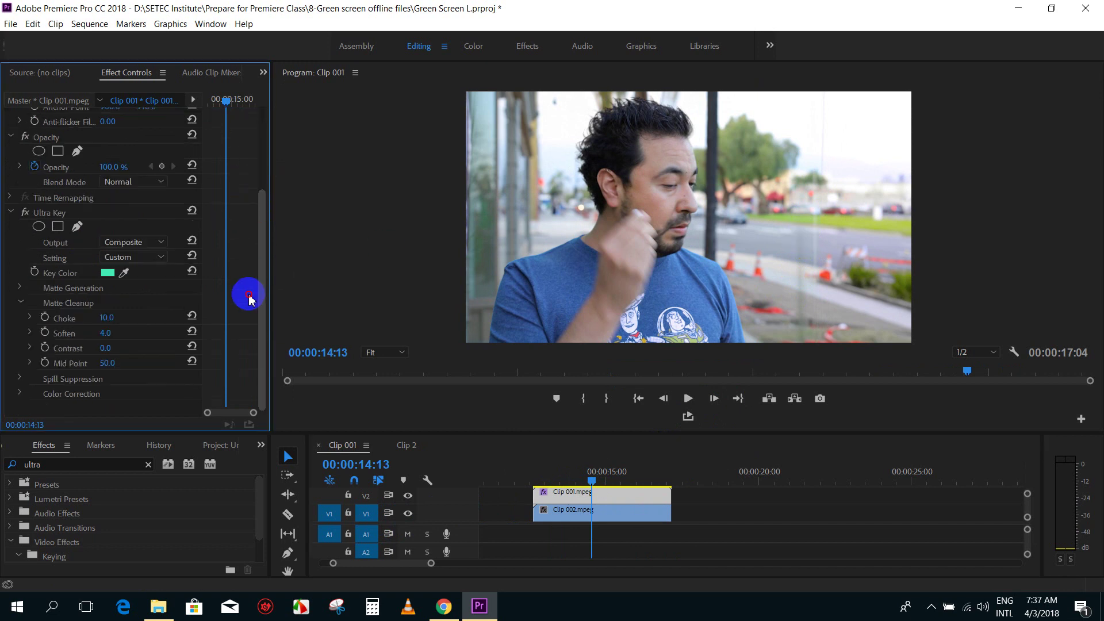
pyautogui.click(25, 212)
pyautogui.click(24, 212)
pyautogui.click(25, 212)
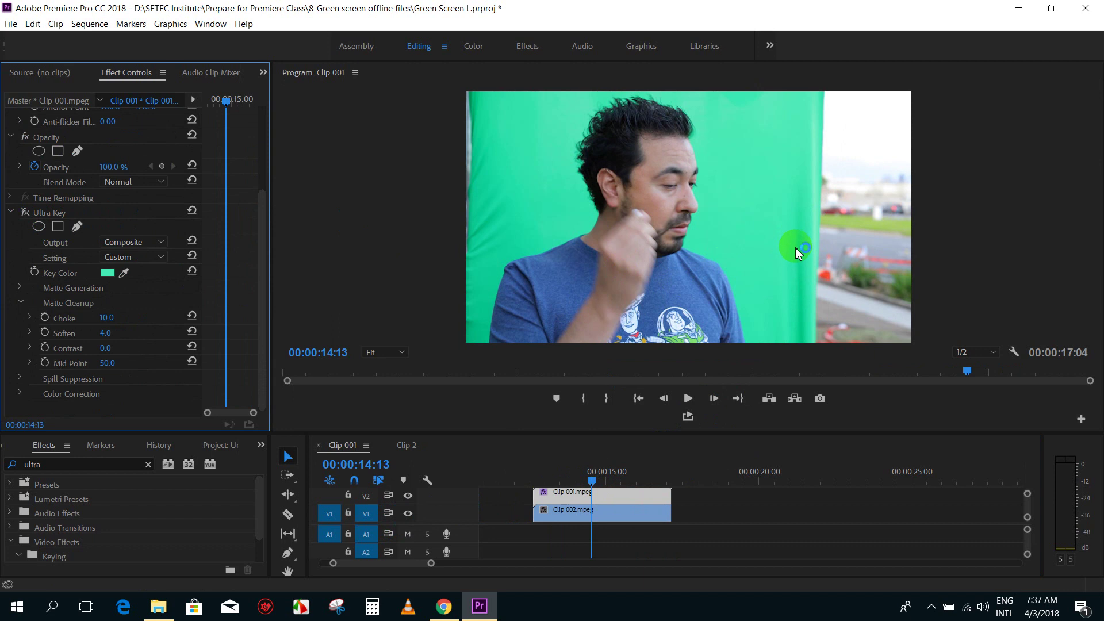
pyautogui.click(26, 213)
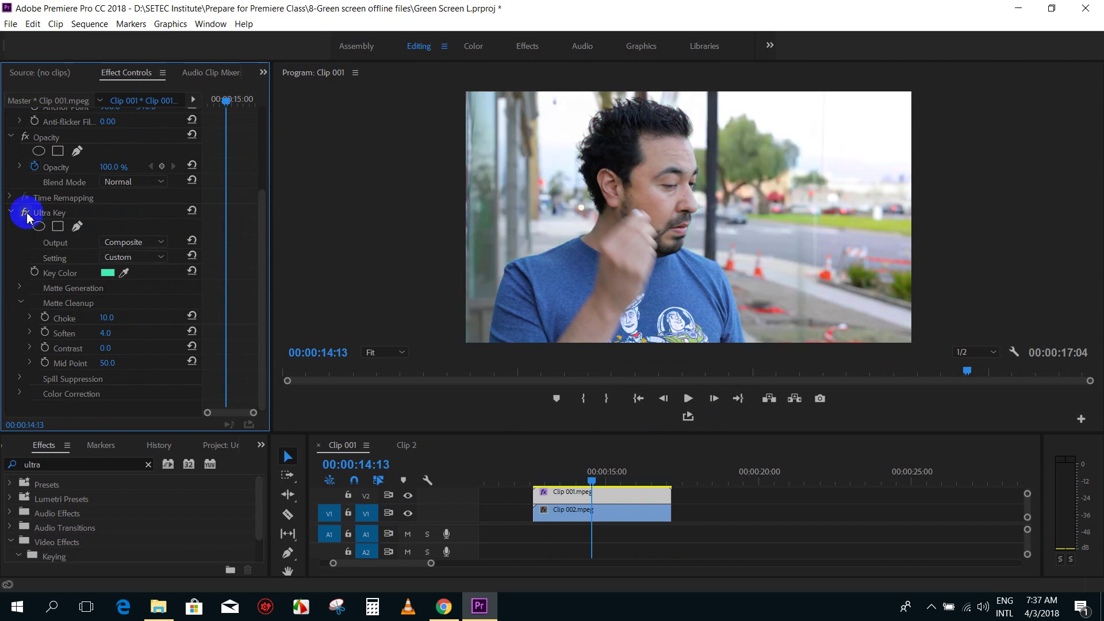
pyautogui.click(25, 212)
pyautogui.click(26, 213)
pyautogui.click(26, 213)
pyautogui.click(26, 214)
pyautogui.click(26, 214)
pyautogui.click(25, 214)
pyautogui.click(26, 213)
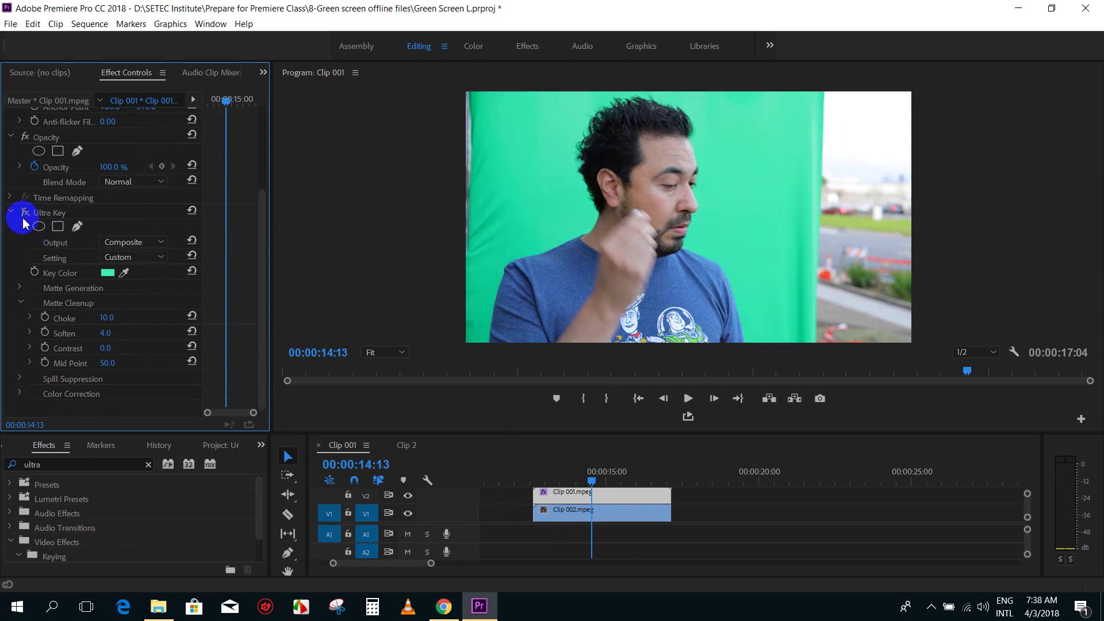
pyautogui.click(26, 214)
pyautogui.scroll(4, 264, 199)
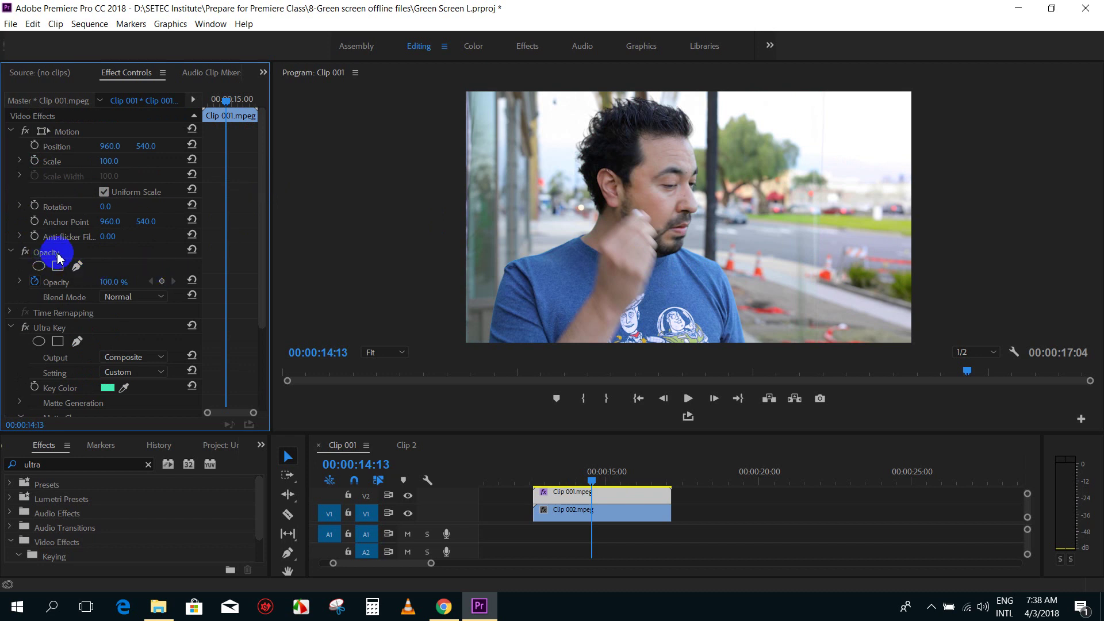
# Draw a closed free-draw bezier opacity mask on Clip 001, tracing points around the man
pyautogui.click(77, 266)
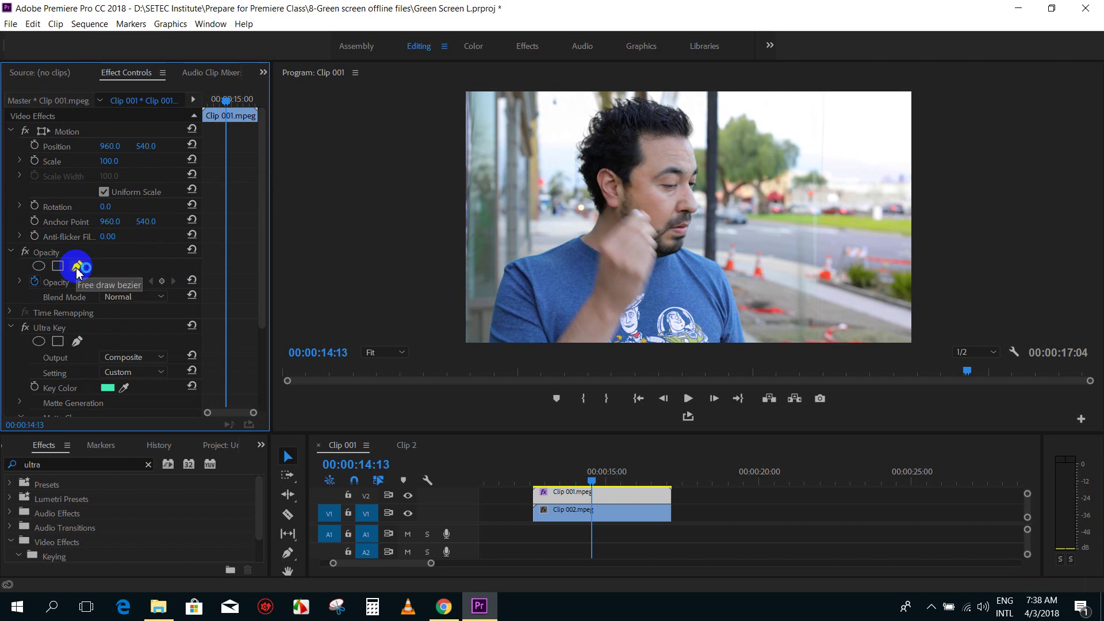
pyautogui.click(77, 268)
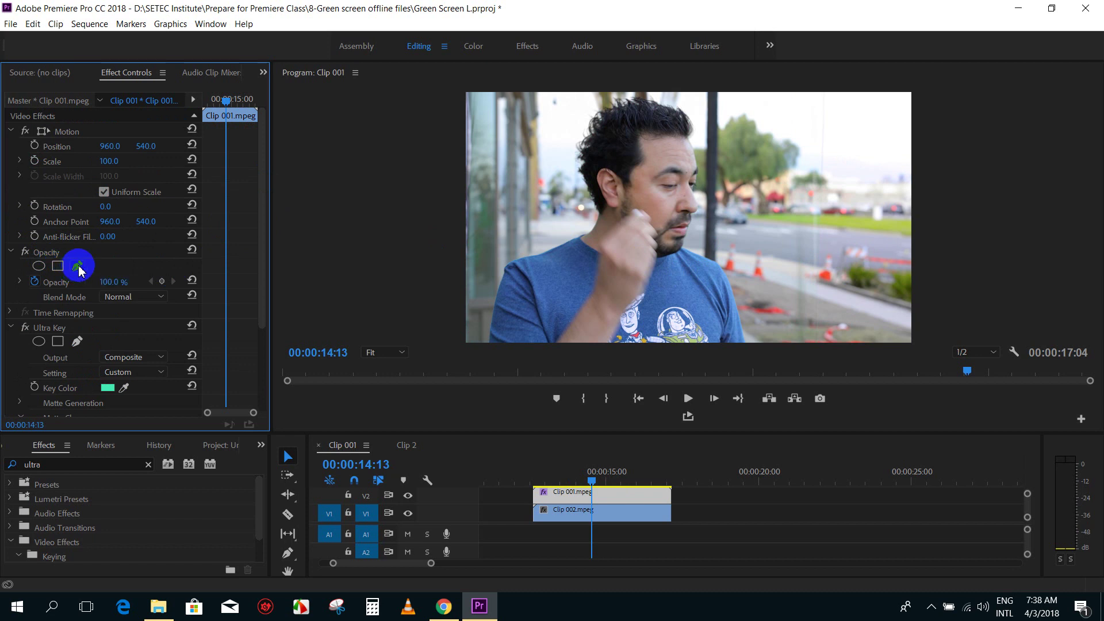
pyautogui.click(712, 95)
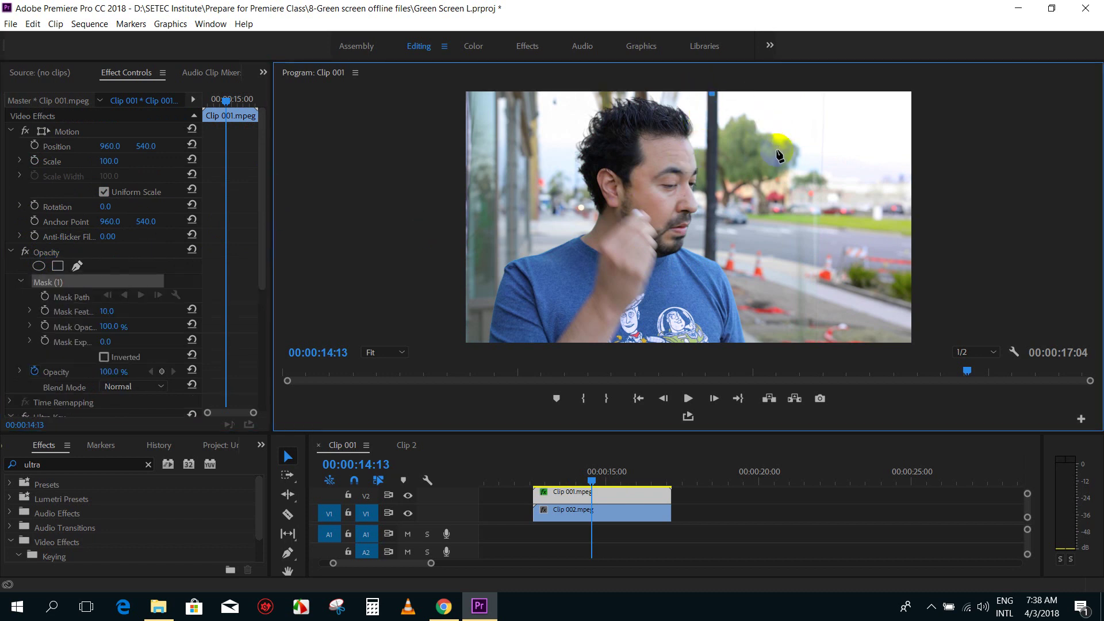
pyautogui.click(765, 180)
pyautogui.click(775, 282)
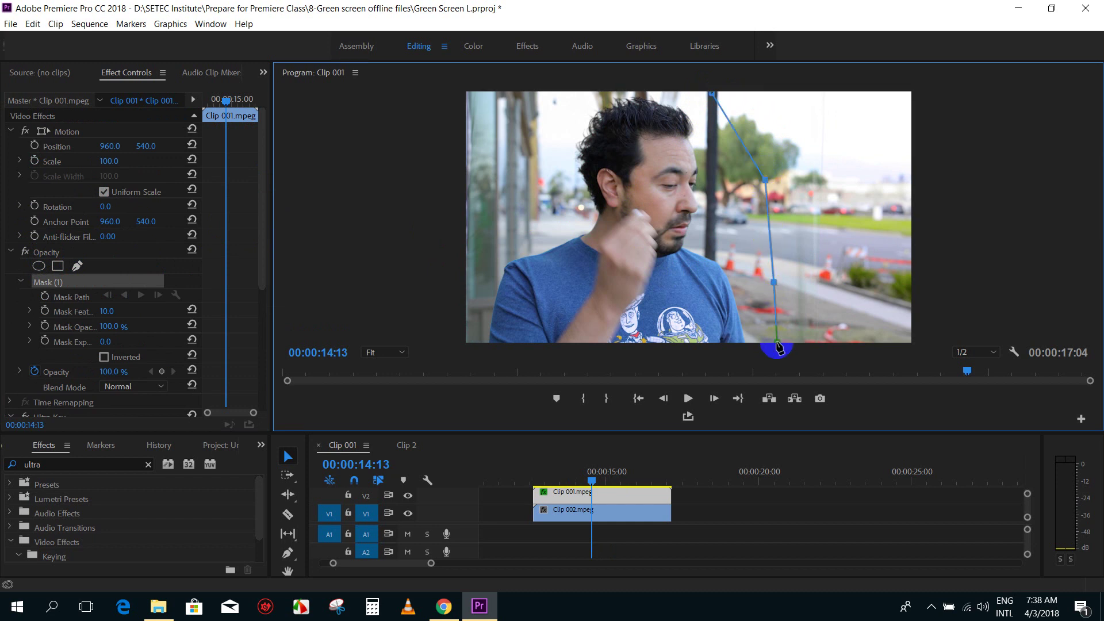
pyautogui.click(470, 345)
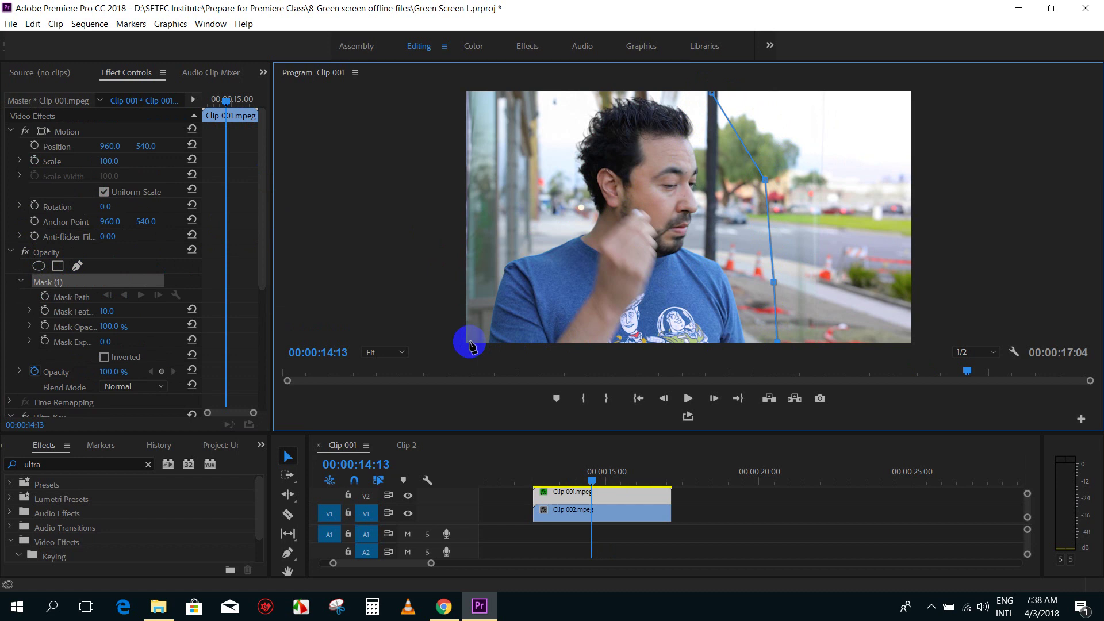
pyautogui.click(490, 264)
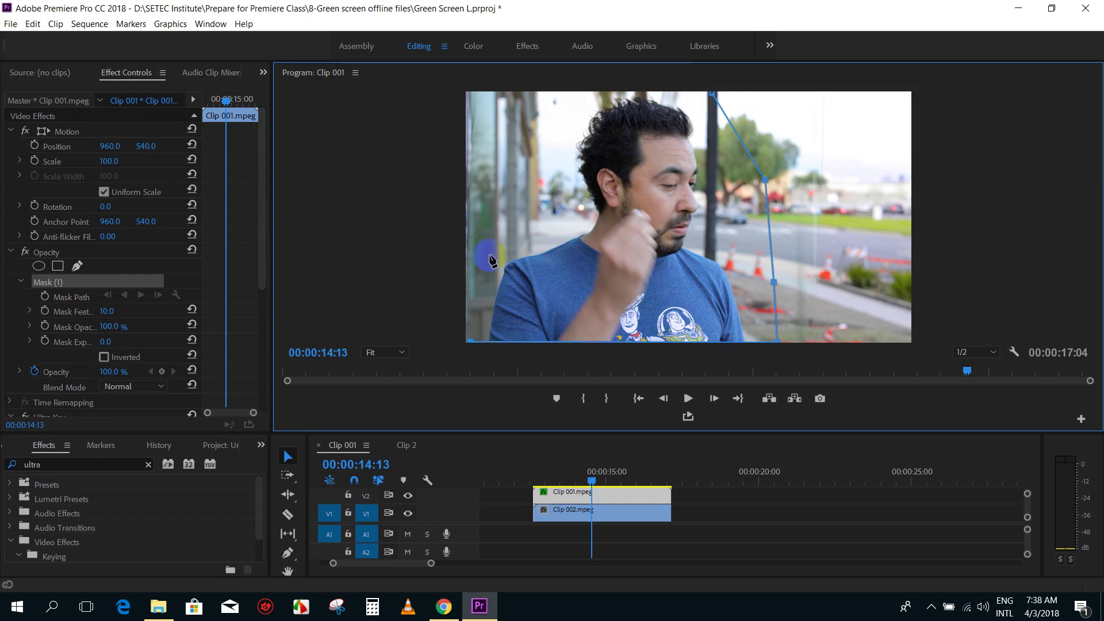
pyautogui.click(540, 188)
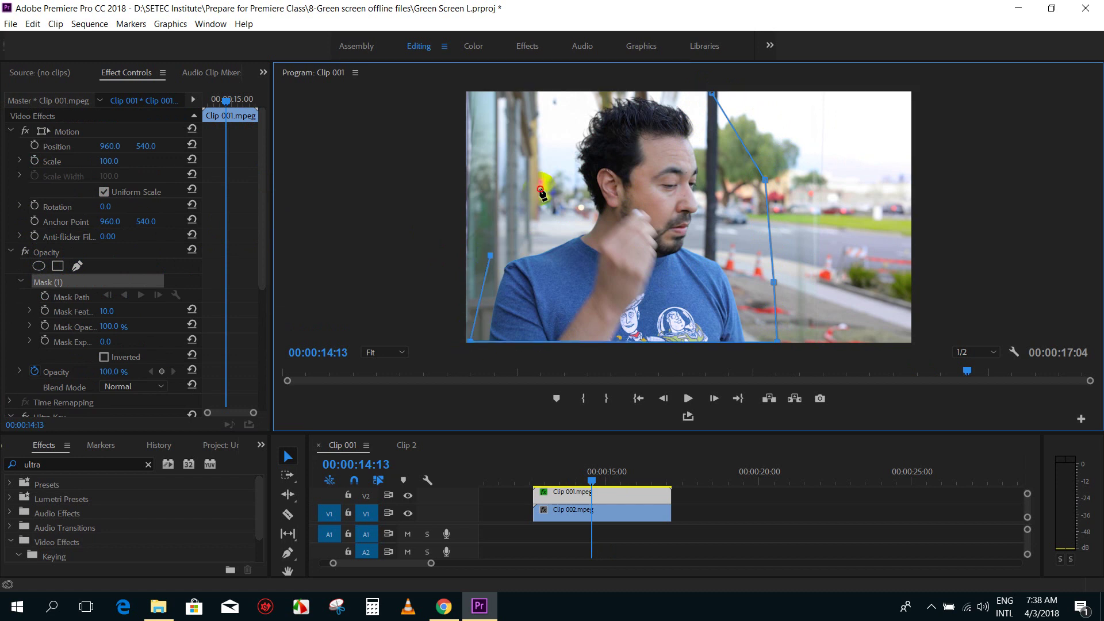
pyautogui.click(552, 98)
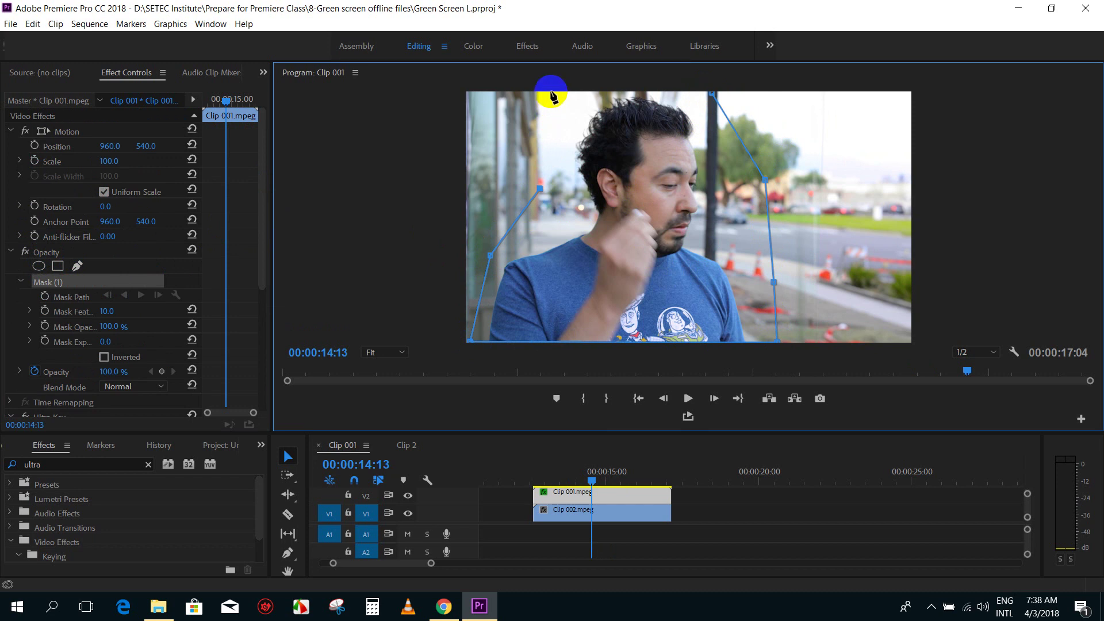
pyautogui.click(712, 95)
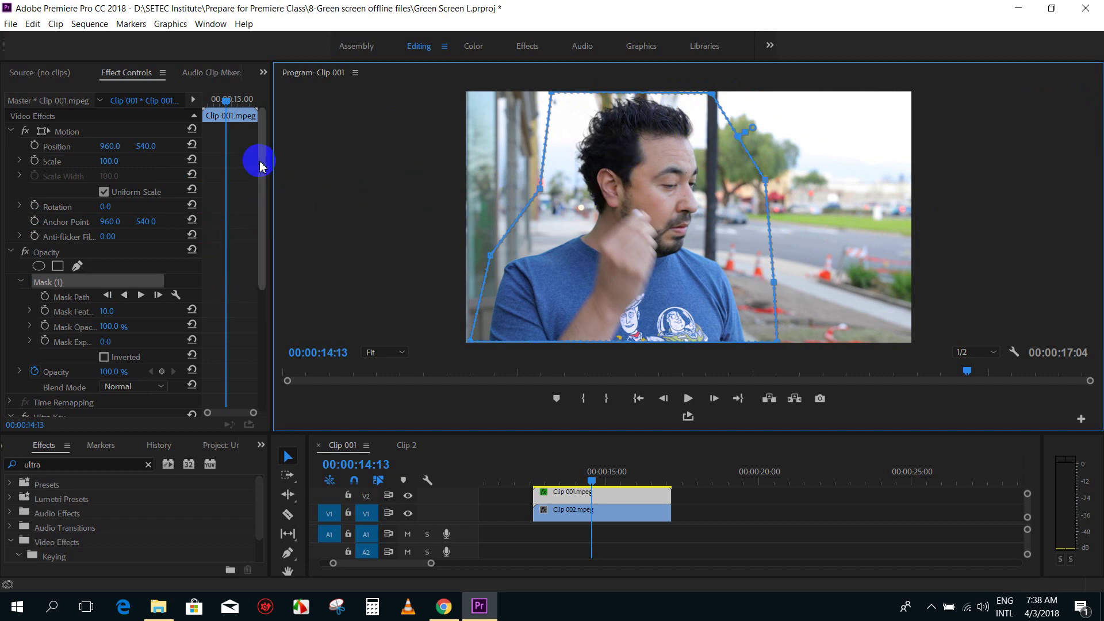
pyautogui.moveTo(262, 167); pyautogui.dragTo(261, 253)
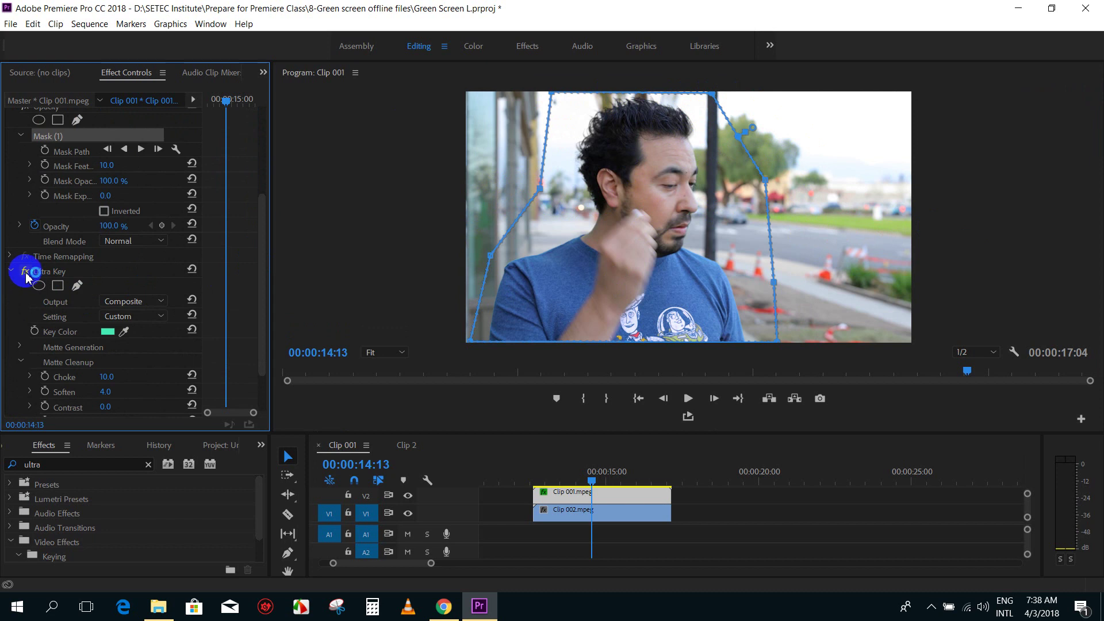
pyautogui.click(26, 272)
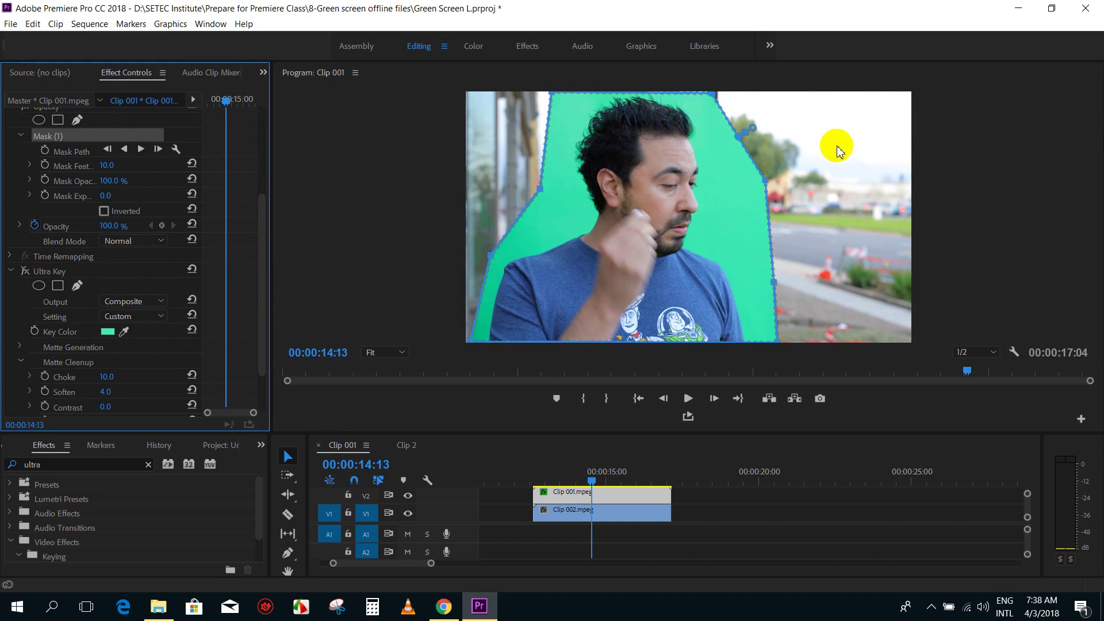
pyautogui.click(26, 272)
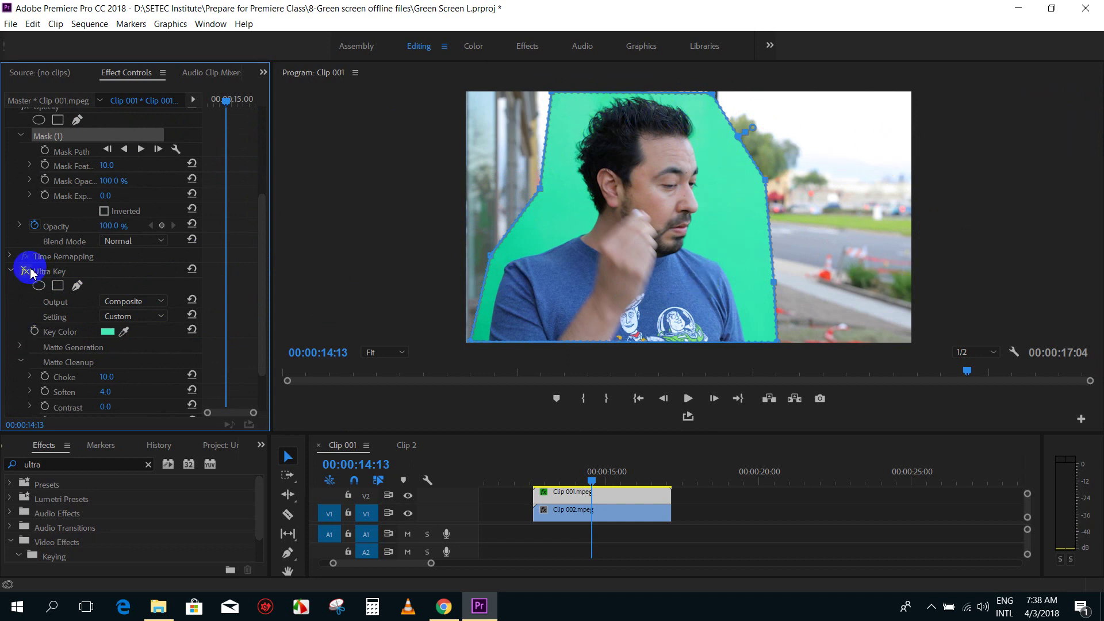
# Set the playhead to 00:00:15:08, enlarge the timeline, and move Clip 001 up to V3
pyautogui.click(732, 488)
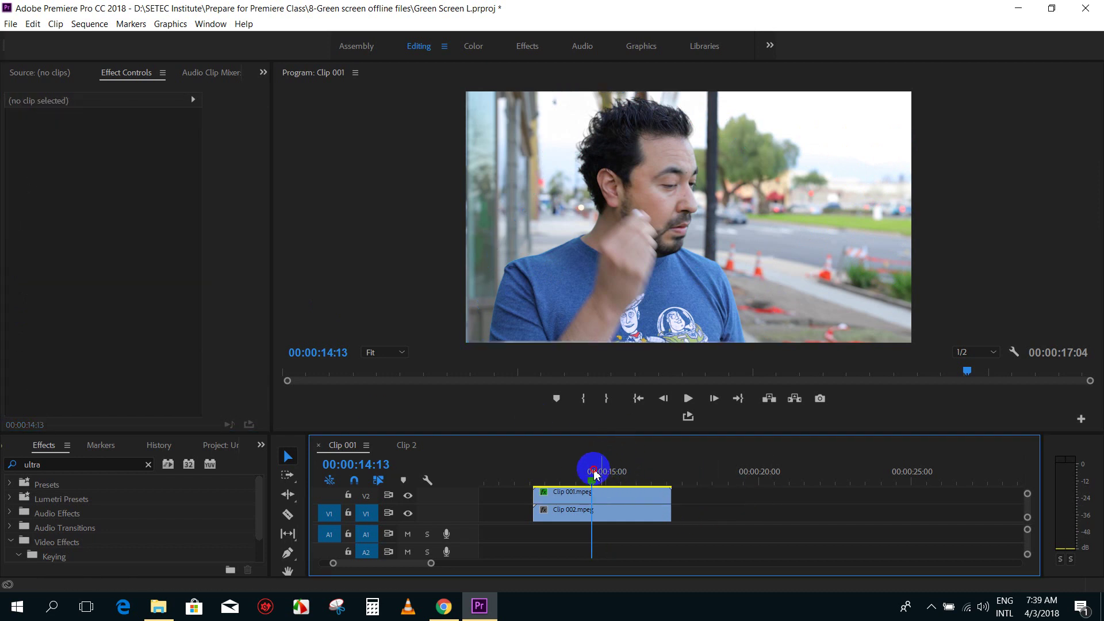
pyautogui.moveTo(594, 470); pyautogui.dragTo(617, 481)
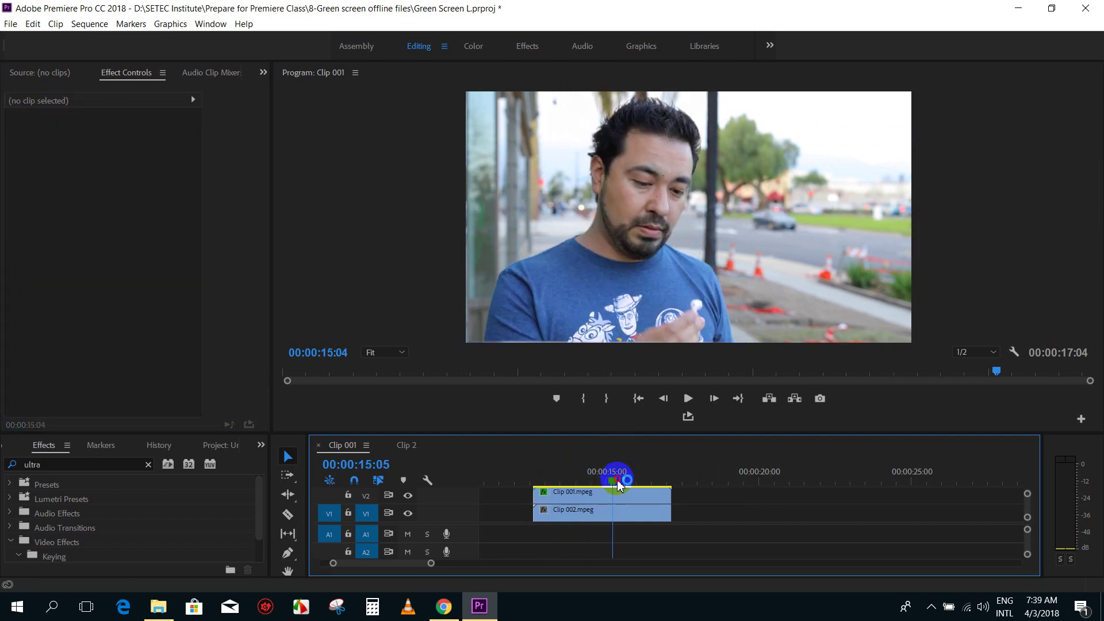
pyautogui.moveTo(618, 485); pyautogui.dragTo(620, 482)
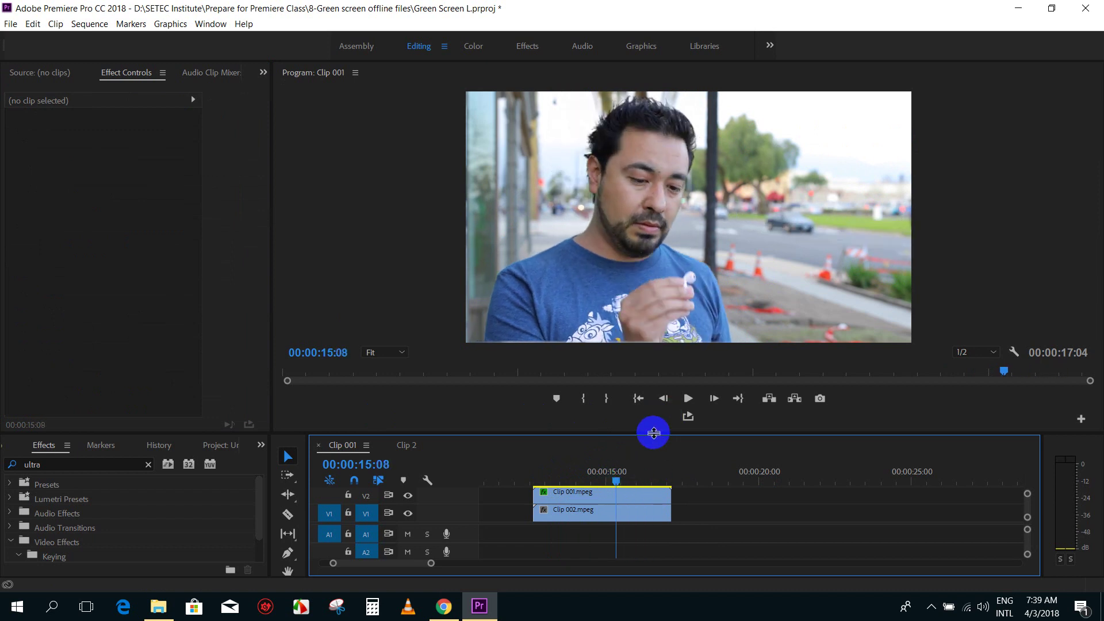
pyautogui.moveTo(653, 433); pyautogui.dragTo(653, 378)
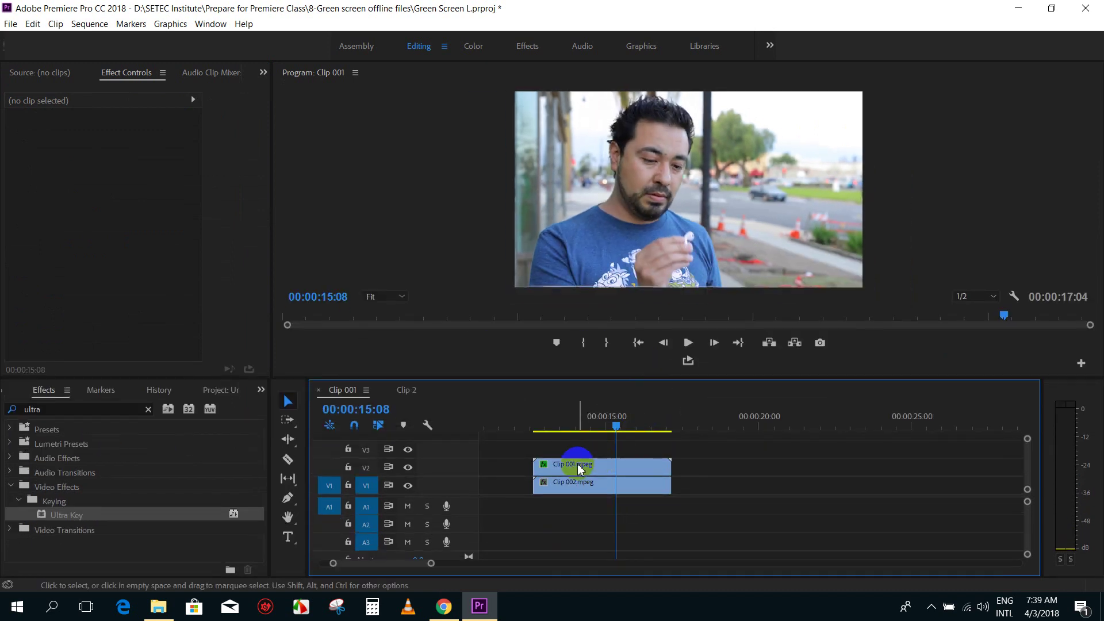
pyautogui.moveTo(579, 469); pyautogui.dragTo(580, 452)
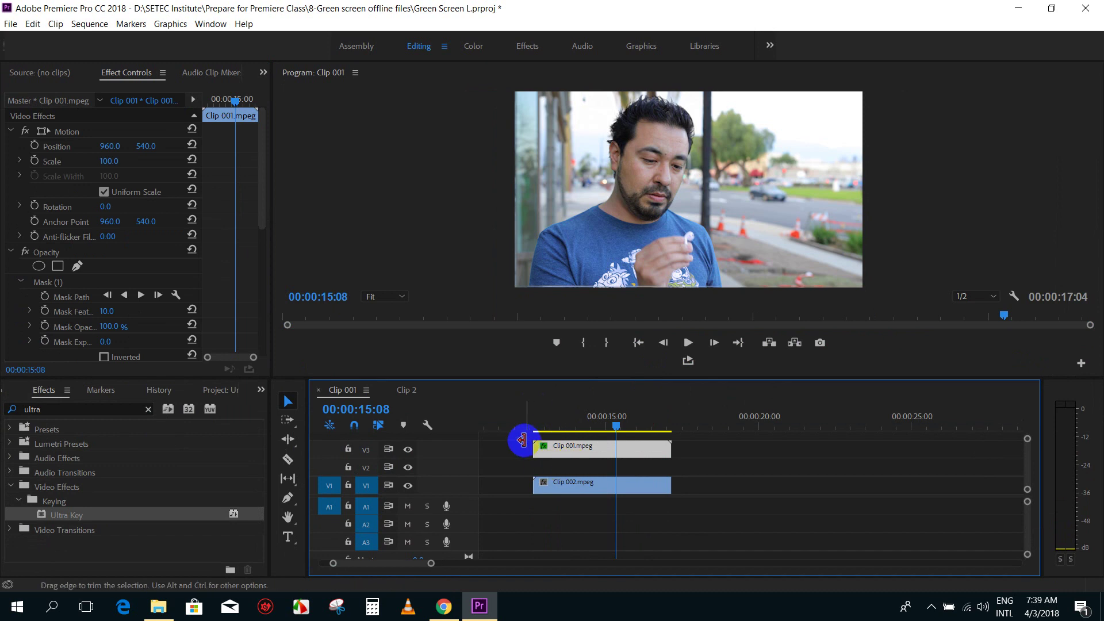
# Add a 'GREEN SCREEN' text title over the video frame
pyautogui.click(288, 537)
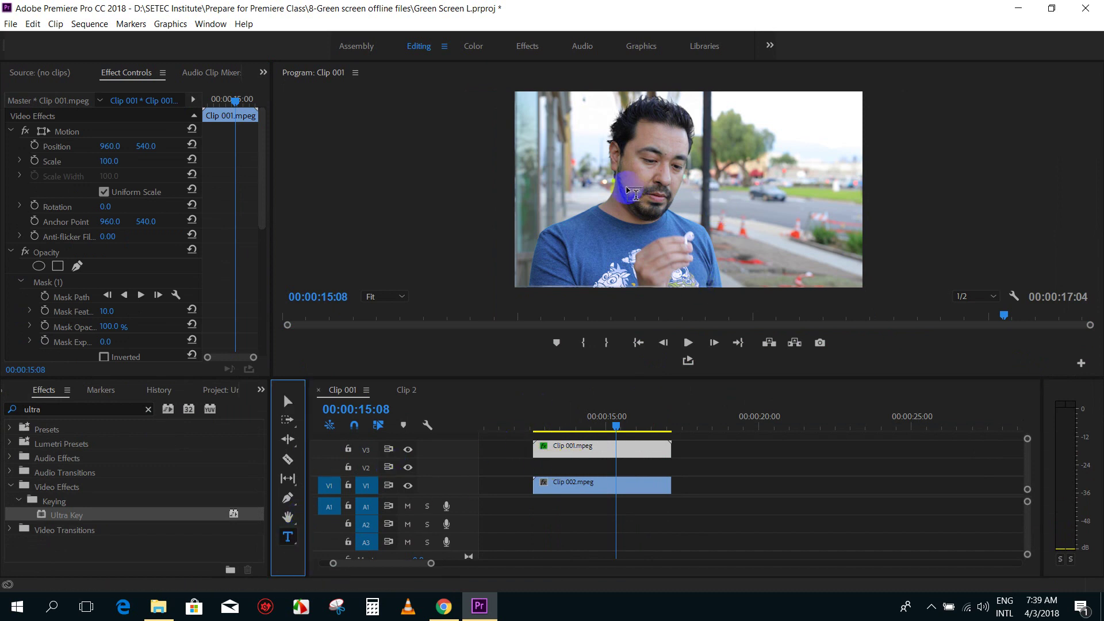
pyautogui.click(661, 212)
pyautogui.write('GREEN')
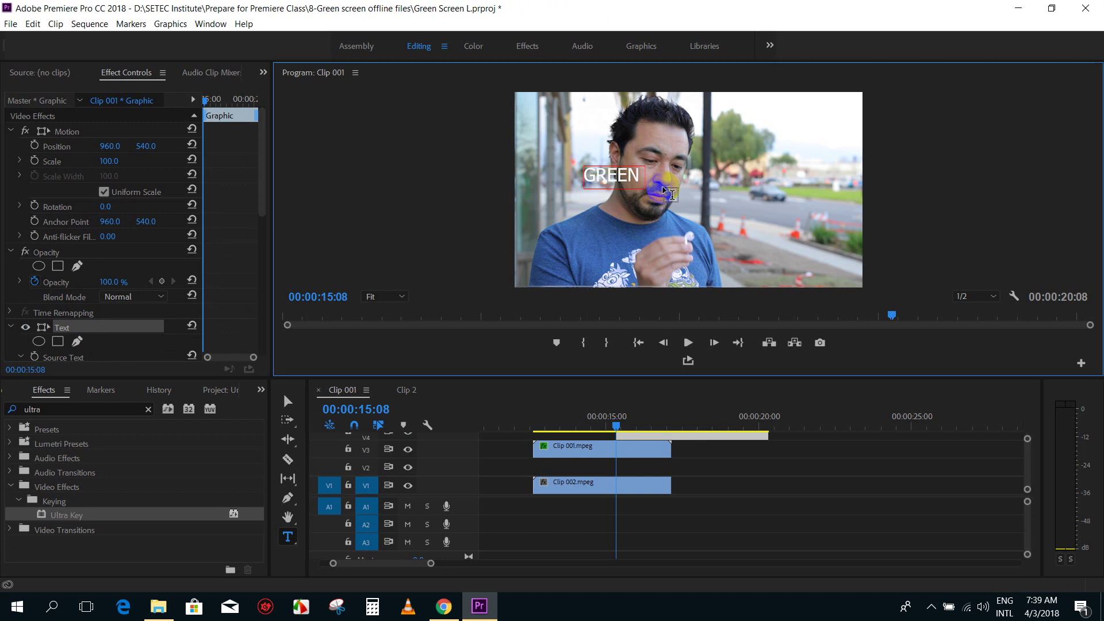
pyautogui.write('SC')
pyautogui.write('EEN')
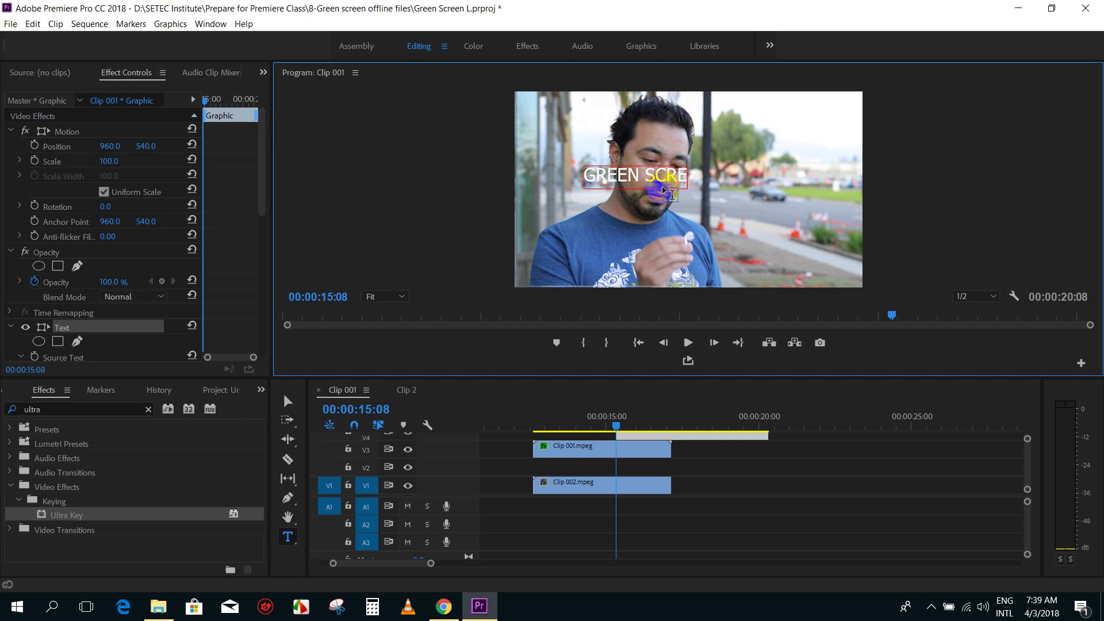
pyautogui.write('EN')
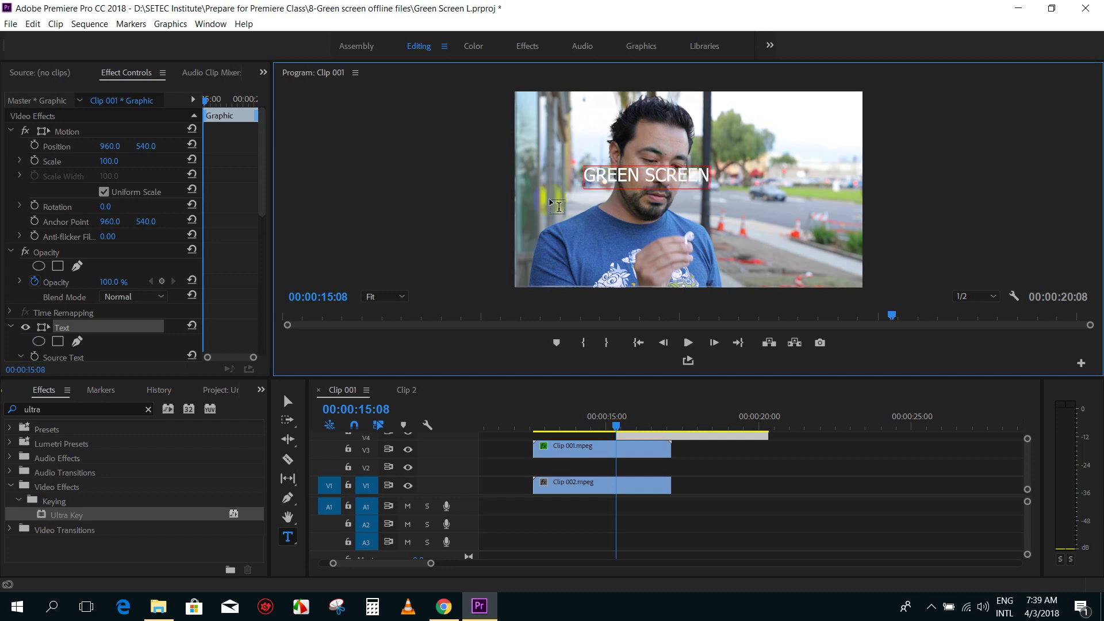
pyautogui.click(288, 402)
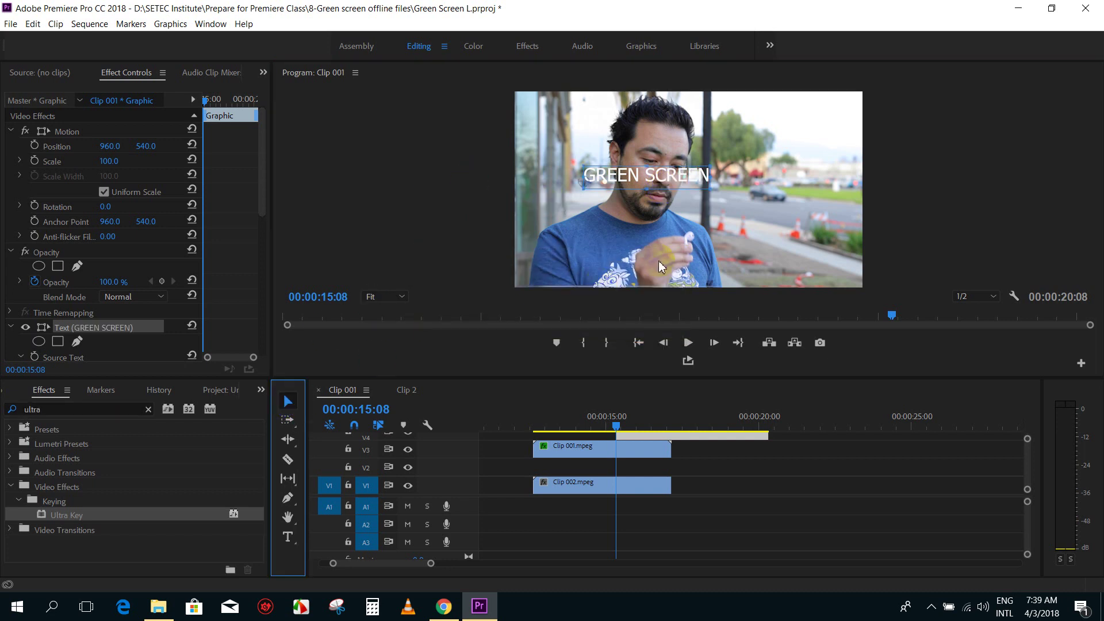
# Enlarge the title, move it lower-left, and place its clip right after Clip 001
pyautogui.moveTo(710, 187)
pyautogui.mouseDown()
pyautogui.moveTo(805, 215)
pyautogui.moveTo(845, 189)
pyautogui.mouseUp()
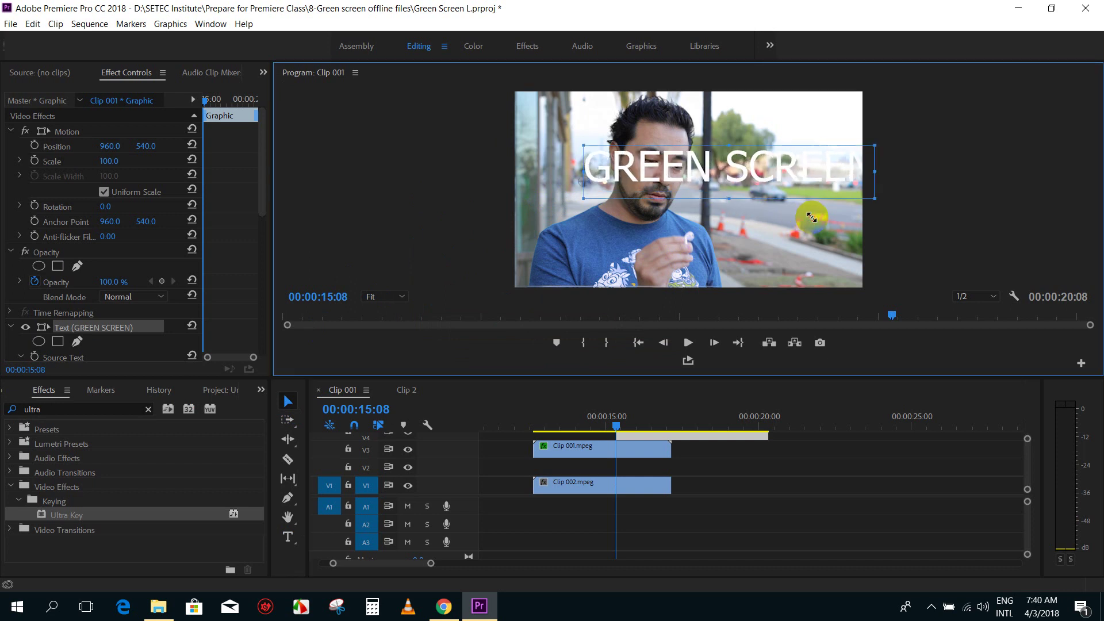
pyautogui.moveTo(747, 132); pyautogui.dragTo(723, 207)
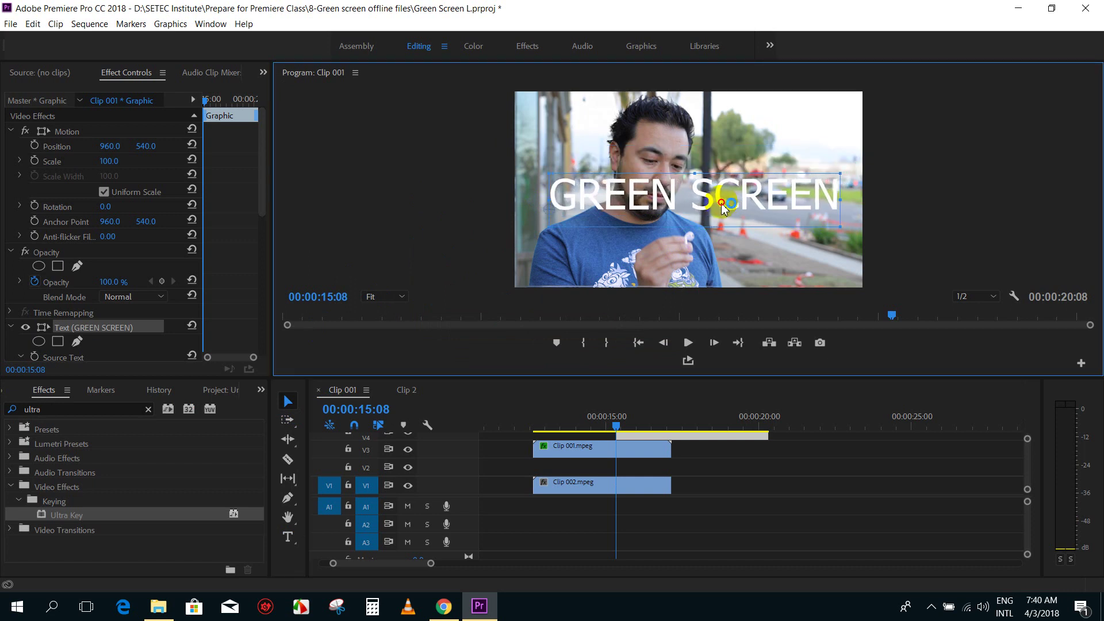
pyautogui.click(631, 439)
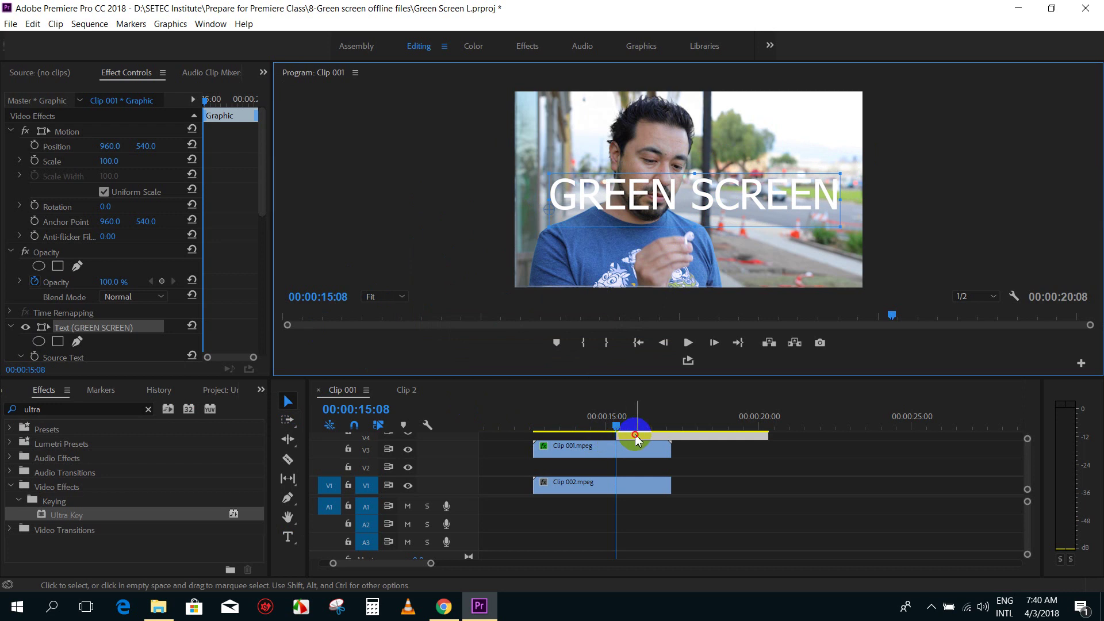
pyautogui.moveTo(632, 440); pyautogui.dragTo(710, 420)
pyautogui.click(710, 417)
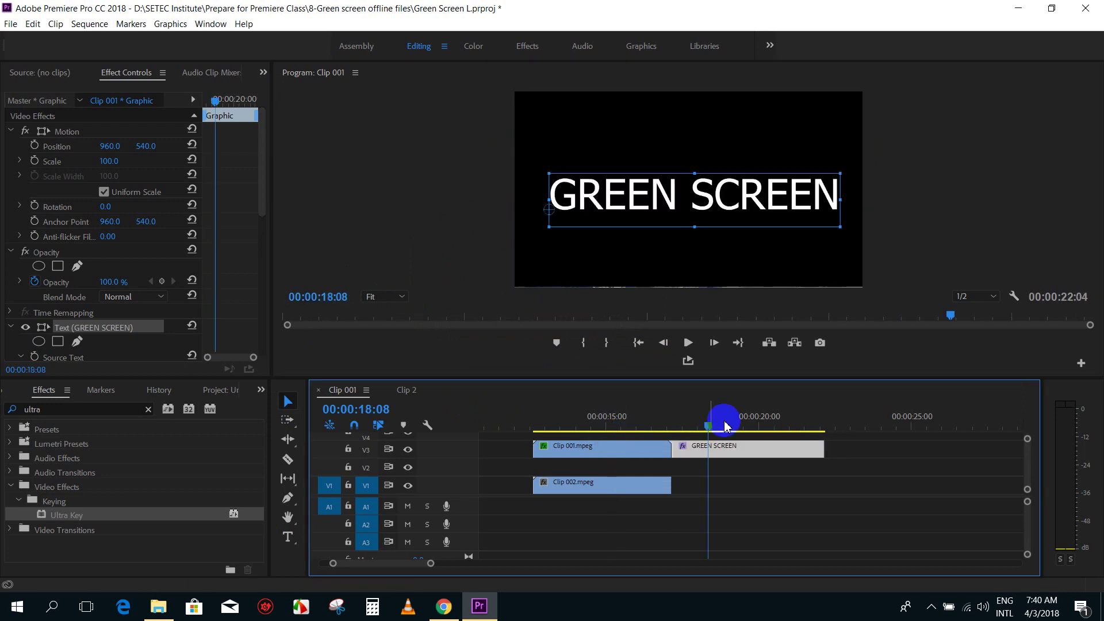
# Change the title's text fill colour to red FF0000
pyautogui.moveTo(260, 167); pyautogui.dragTo(263, 271)
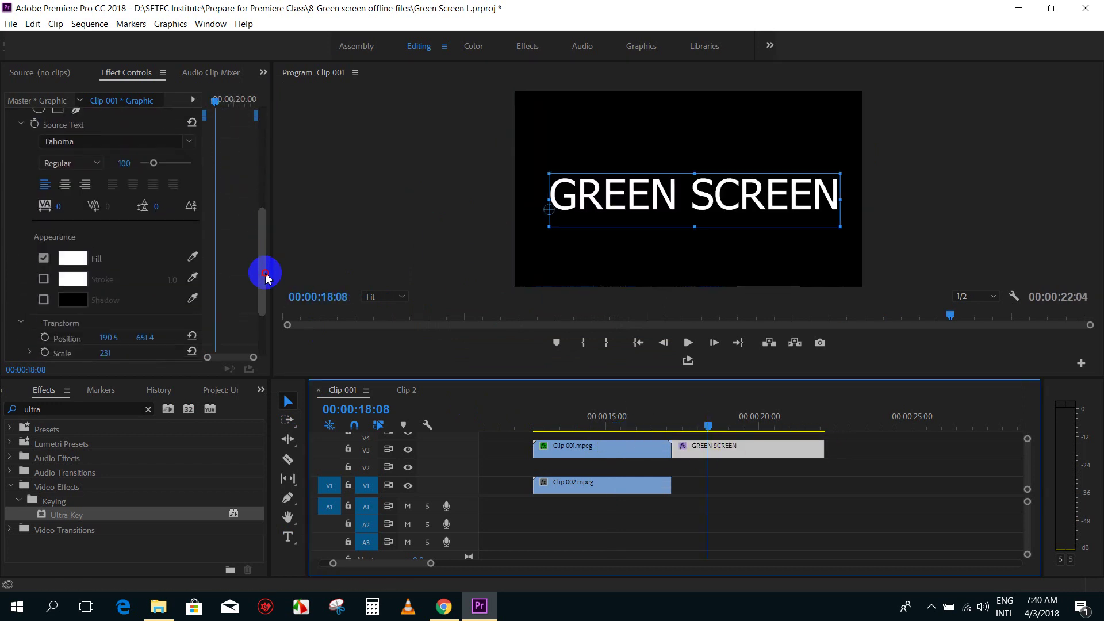
pyautogui.click(81, 236)
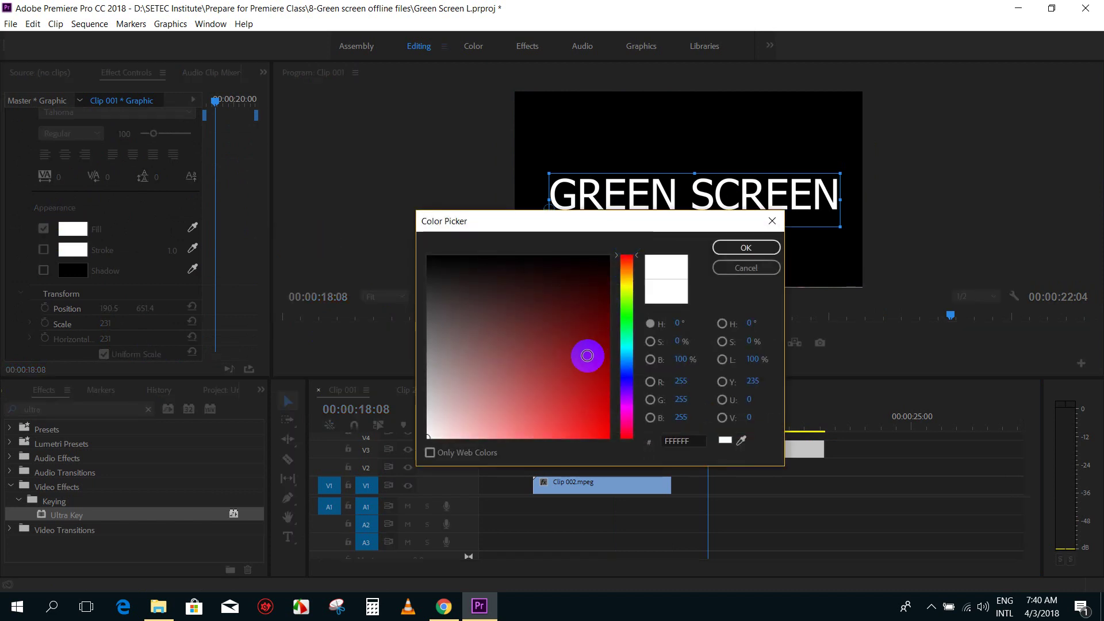
pyautogui.moveTo(587, 355); pyautogui.dragTo(608, 437)
pyautogui.click(736, 252)
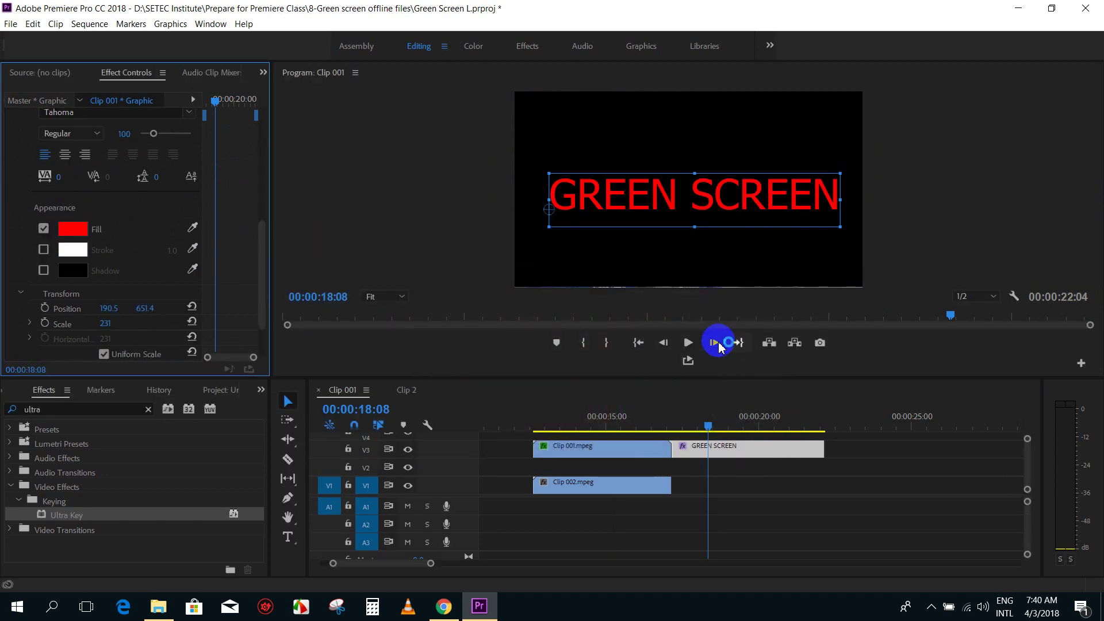
# Move the red title to V2 under Clip 001.mpeg, trim it to match, and shift the text left
pyautogui.click(706, 467)
pyautogui.moveTo(623, 425); pyautogui.dragTo(598, 424)
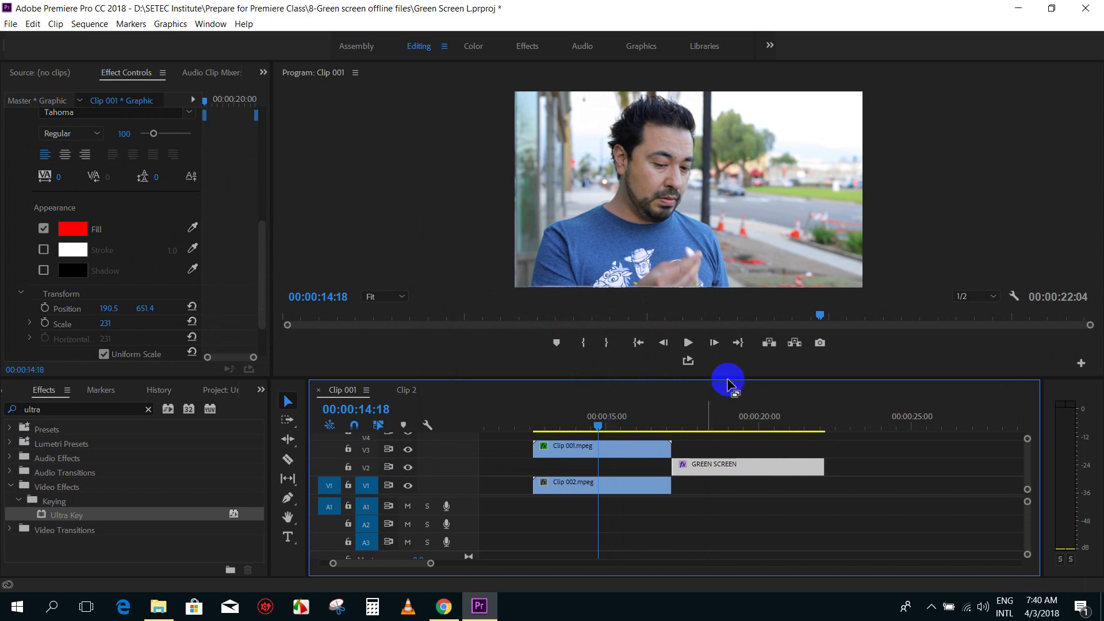
pyautogui.click(734, 474)
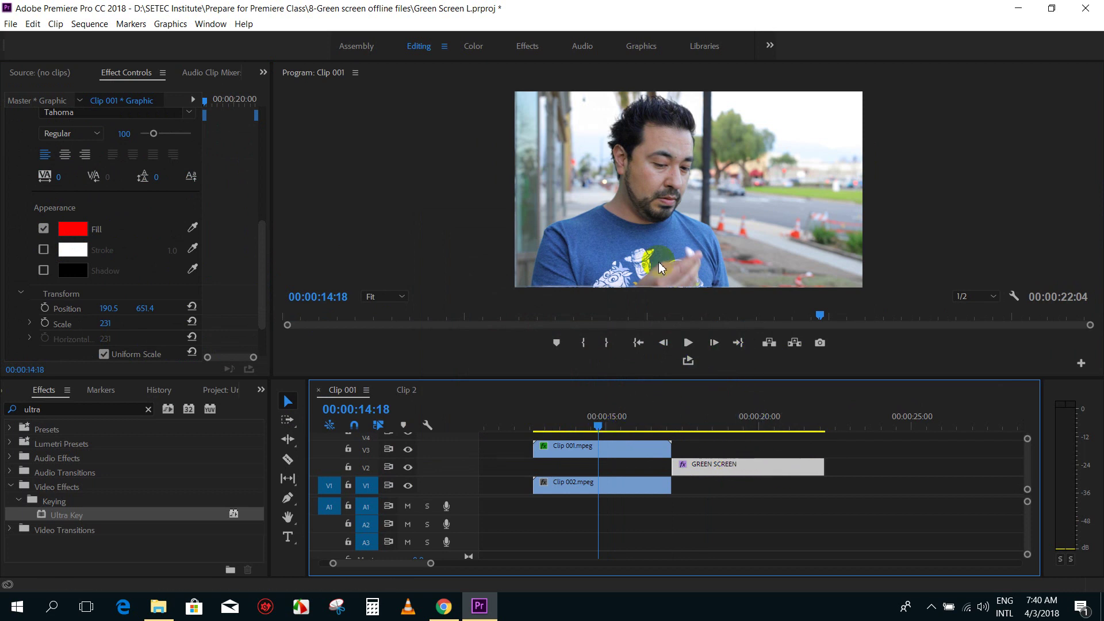
pyautogui.click(717, 469)
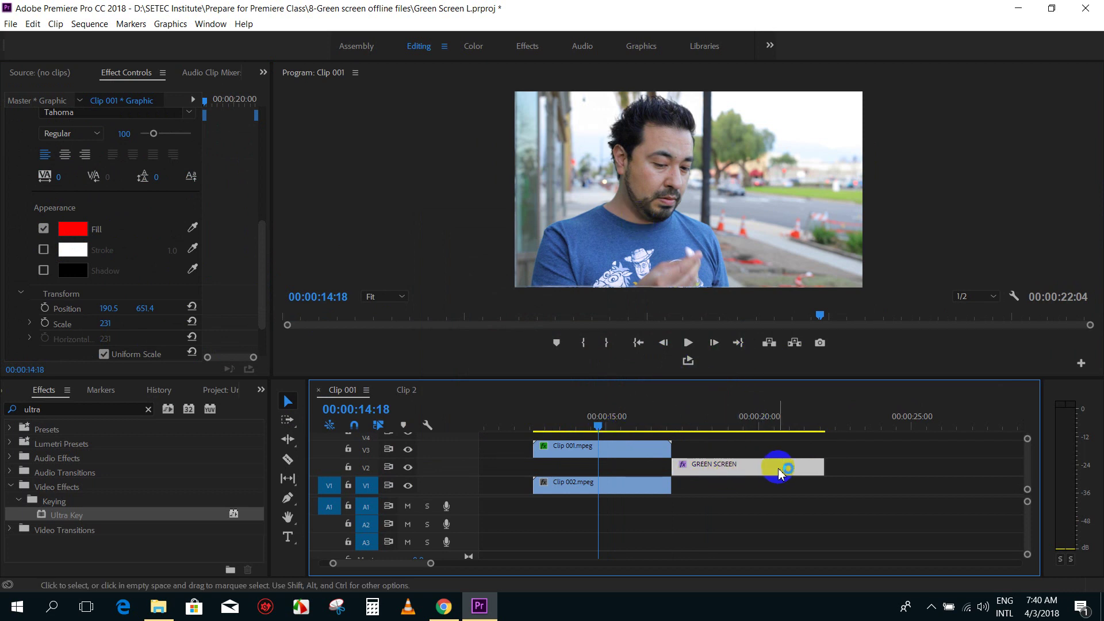
pyautogui.moveTo(778, 469); pyautogui.dragTo(671, 471)
pyautogui.click(693, 286)
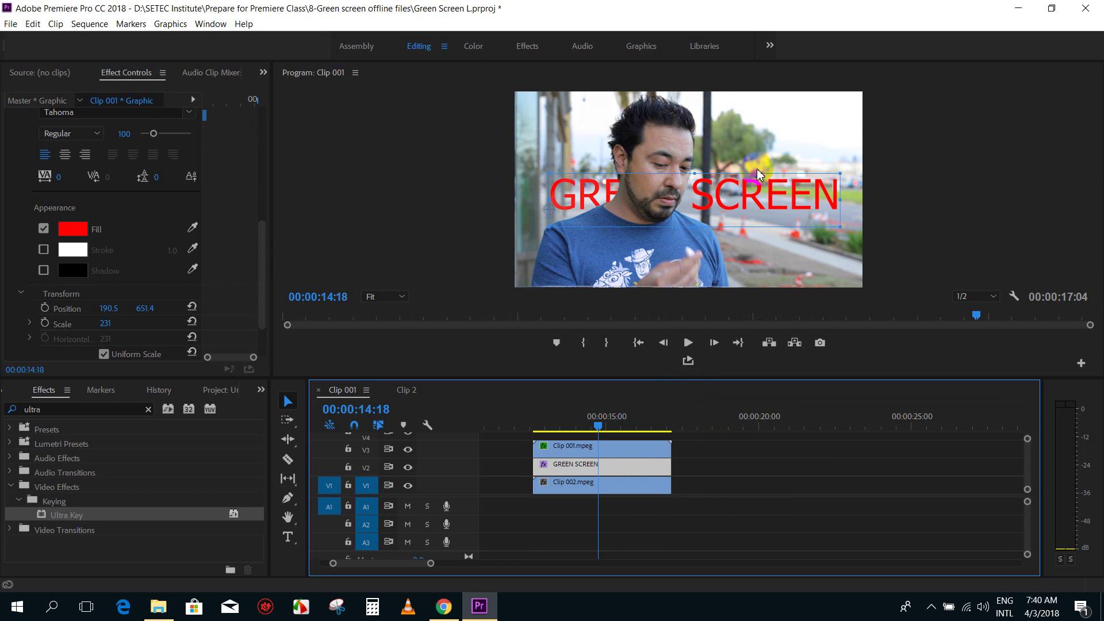
pyautogui.moveTo(774, 205)
pyautogui.mouseDown()
pyautogui.moveTo(560, 208)
pyautogui.moveTo(637, 212)
pyautogui.moveTo(742, 193)
pyautogui.mouseUp()
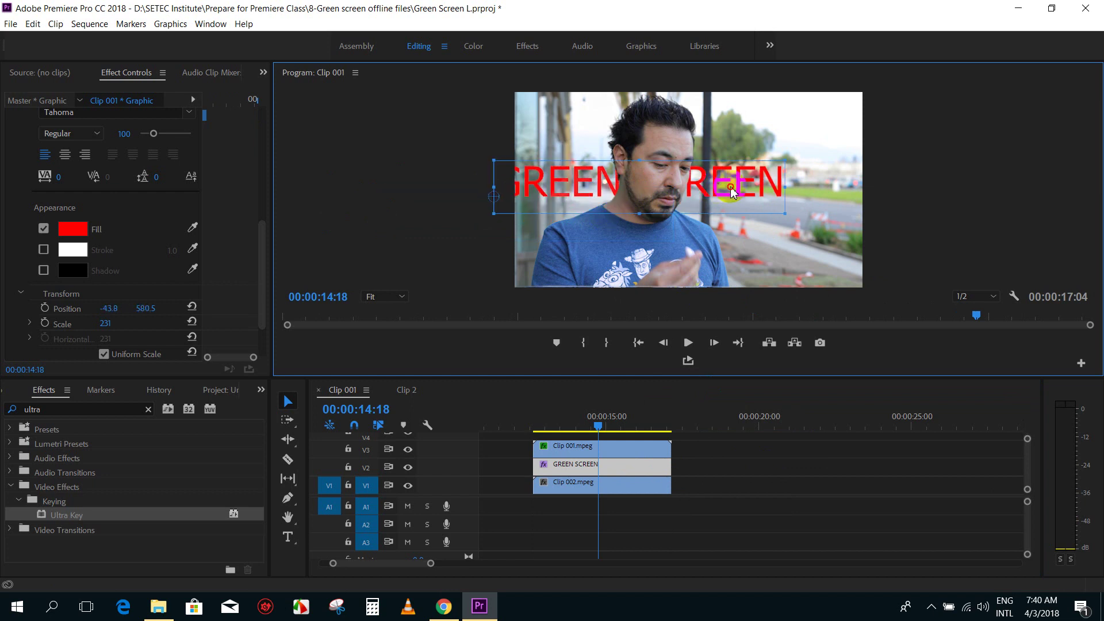
# Toggle the V3, V2 and V1 track visibility to check each layer
pyautogui.click(581, 448)
pyautogui.click(410, 452)
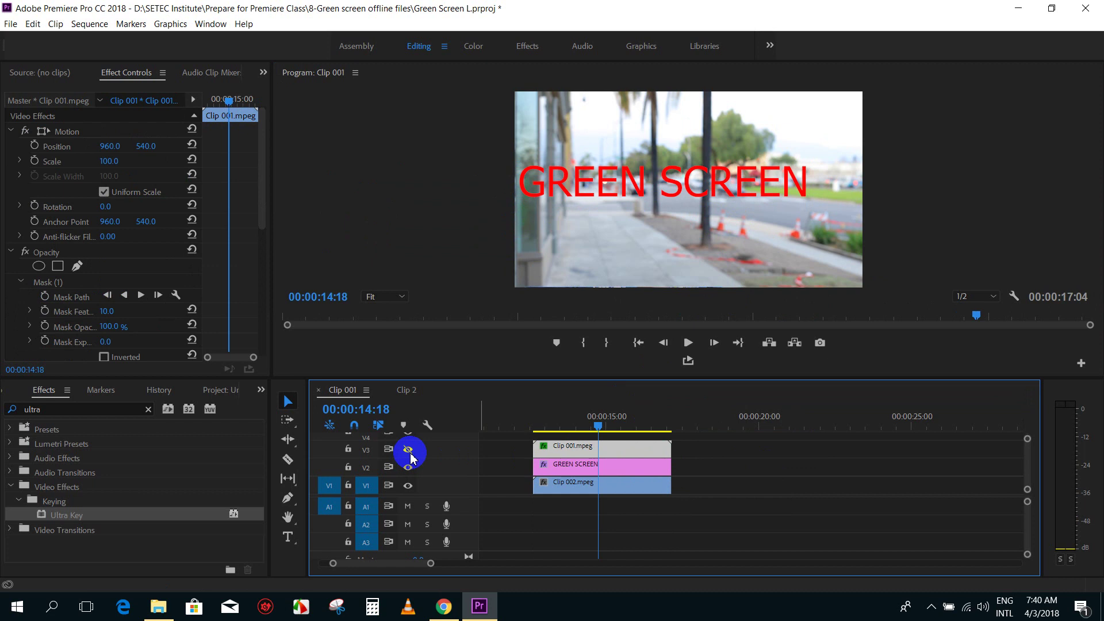
pyautogui.click(410, 454)
pyautogui.click(408, 469)
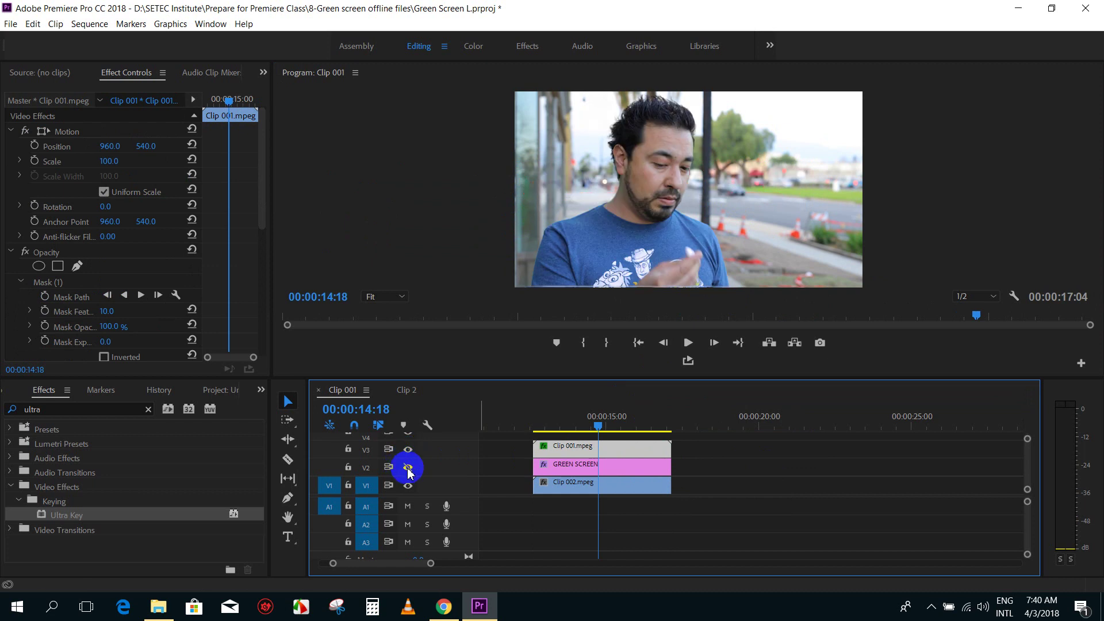
pyautogui.click(407, 468)
pyautogui.click(408, 487)
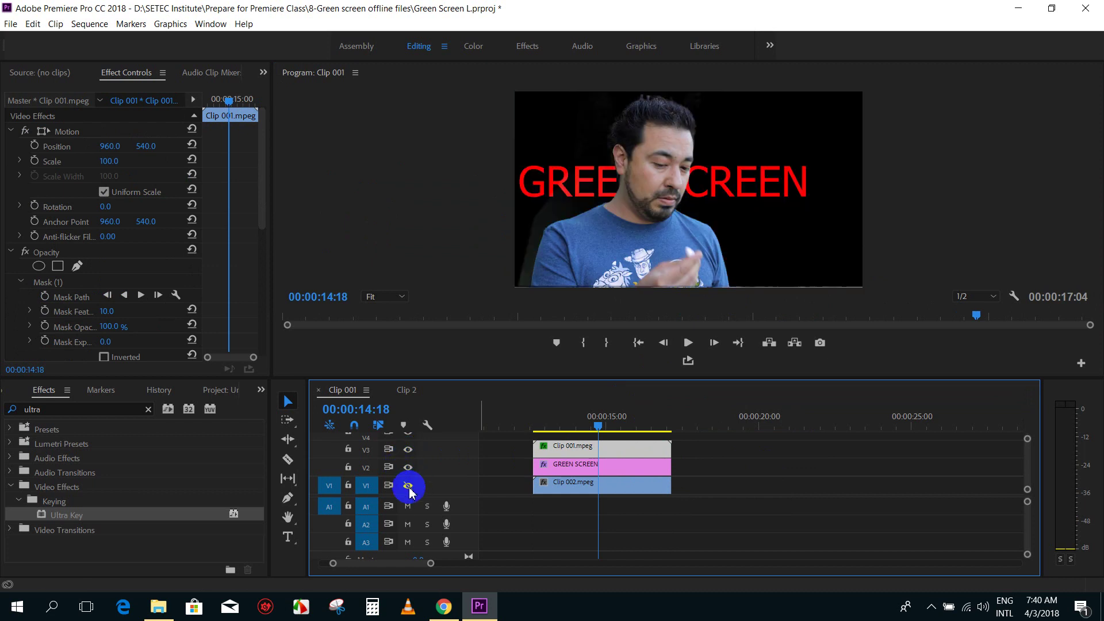
pyautogui.click(408, 486)
pyautogui.click(408, 486)
pyautogui.click(408, 486)
pyautogui.click(408, 486)
pyautogui.click(409, 487)
pyautogui.click(408, 487)
pyautogui.click(408, 487)
pyautogui.click(409, 486)
pyautogui.click(409, 487)
pyautogui.click(408, 487)
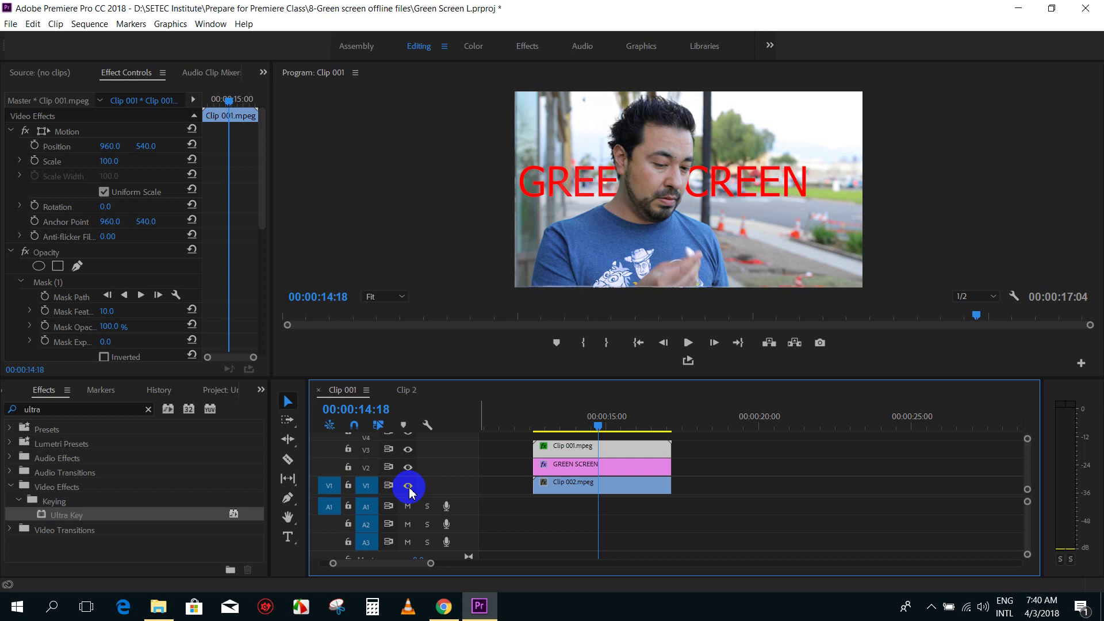
# Delete the Clip 002.mpeg street background from V1
pyautogui.click(755, 482)
pyautogui.click(624, 488)
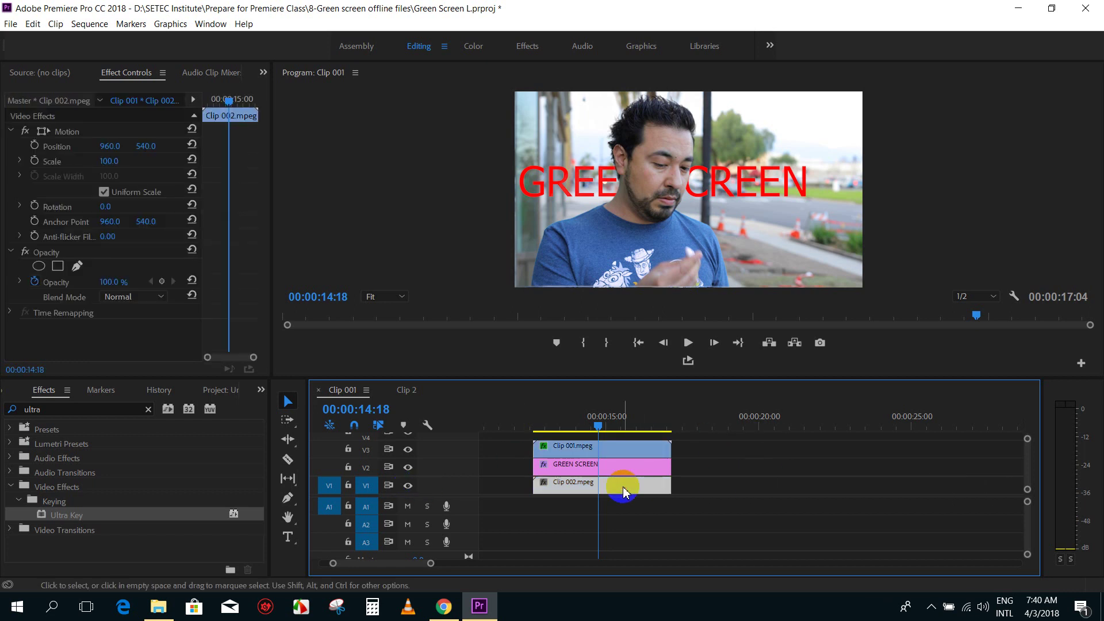
pyautogui.press('Delete')
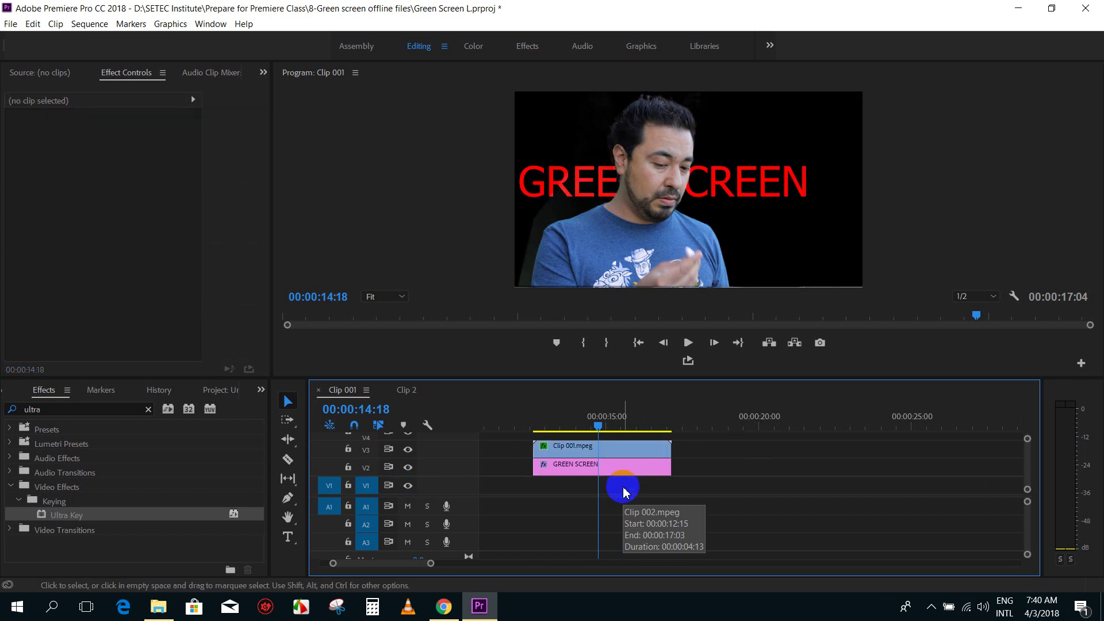
# Show the Green Screen L project bin in list view
pyautogui.click(260, 391)
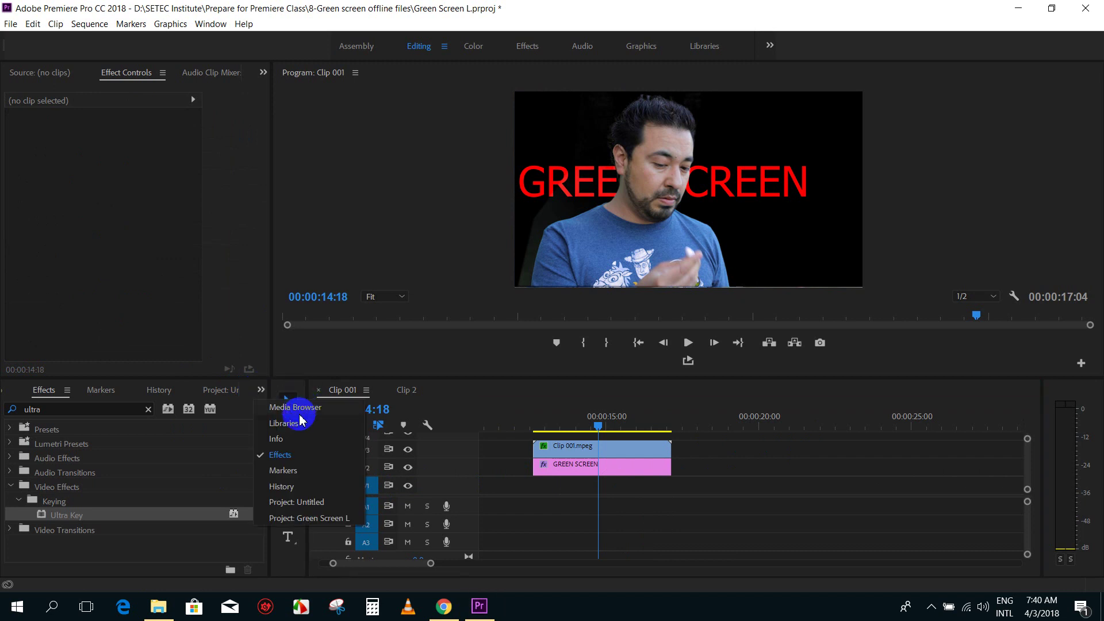
pyautogui.click(296, 504)
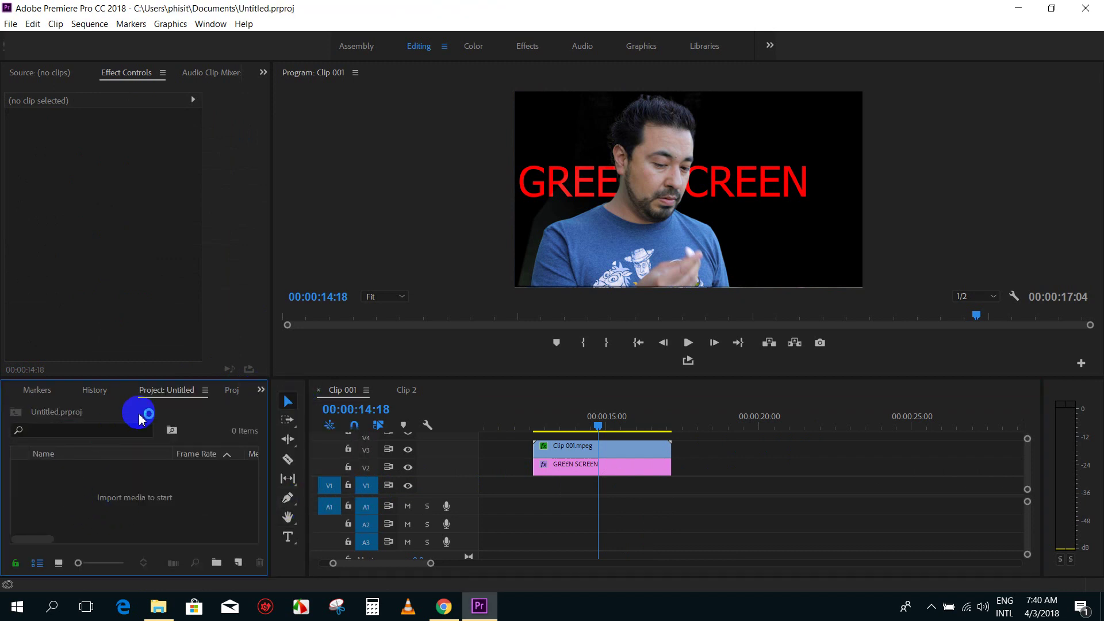
pyautogui.click(241, 393)
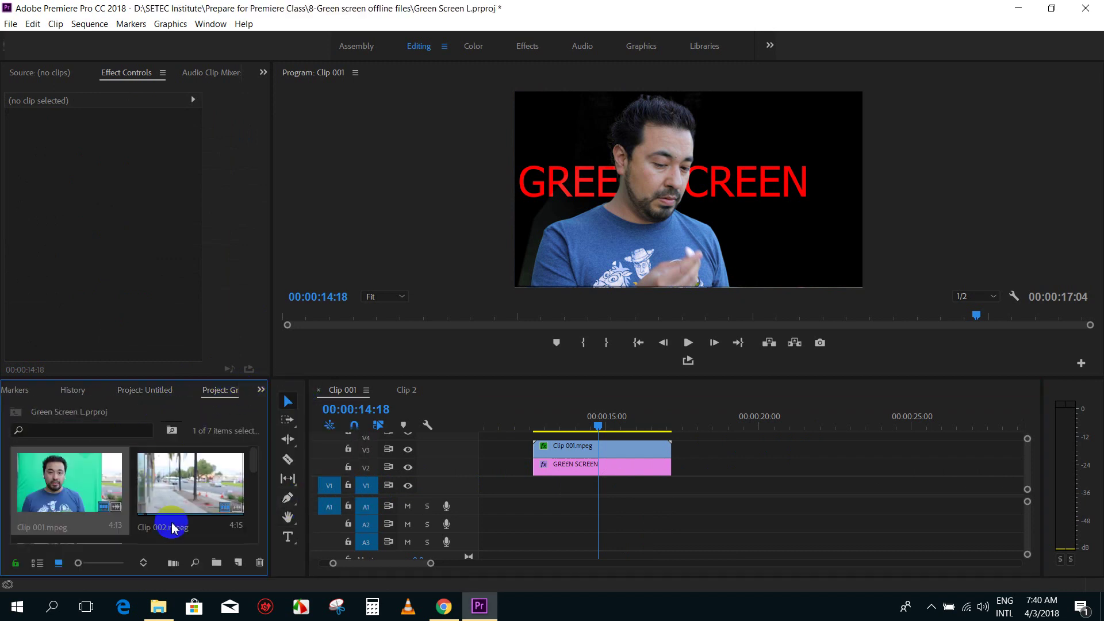
pyautogui.click(38, 564)
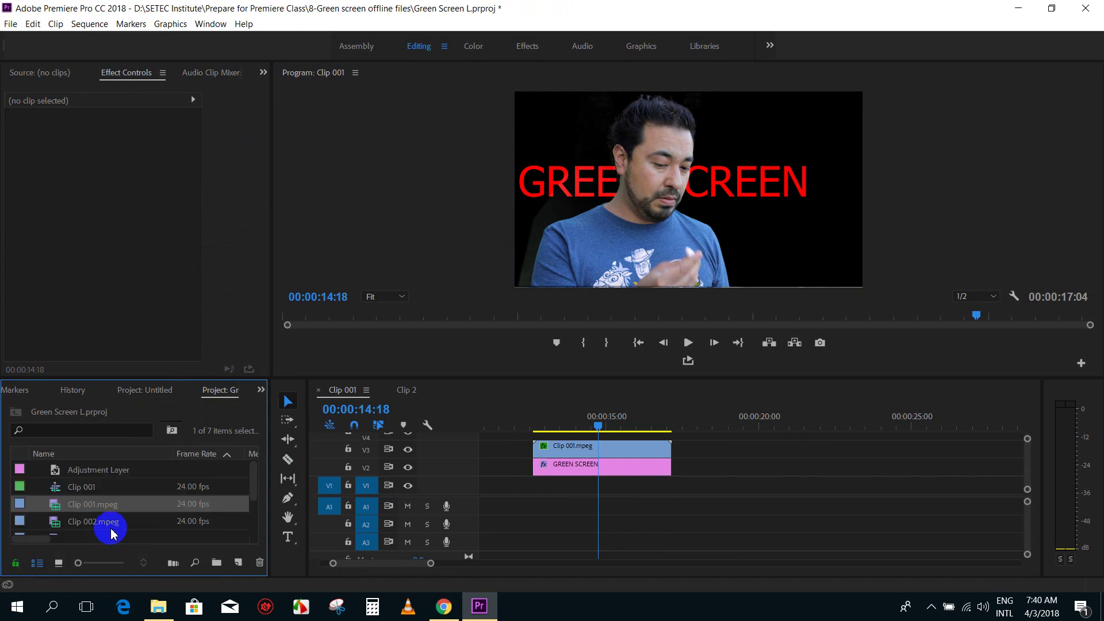
# Import Khmer-Buddhist-Temple-at-Battambang-Cambodia.jpg and Sunset-Cambodia-Temple-Battambang.jpg from 12-Split Screen Frame > Picture
pyautogui.doubleClick(38, 525)
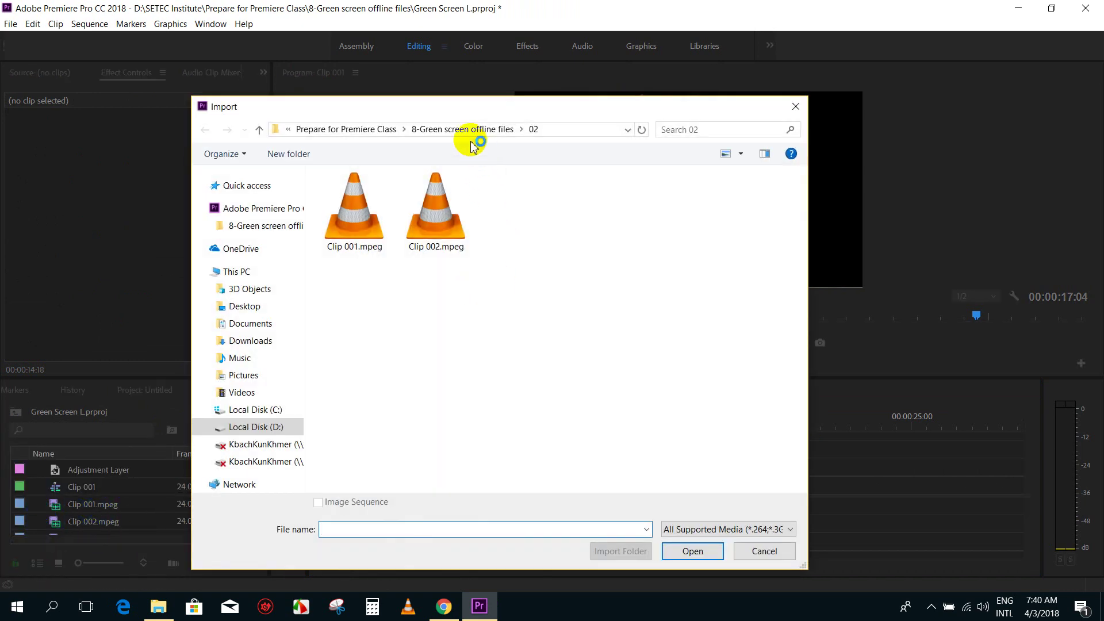
pyautogui.click(384, 130)
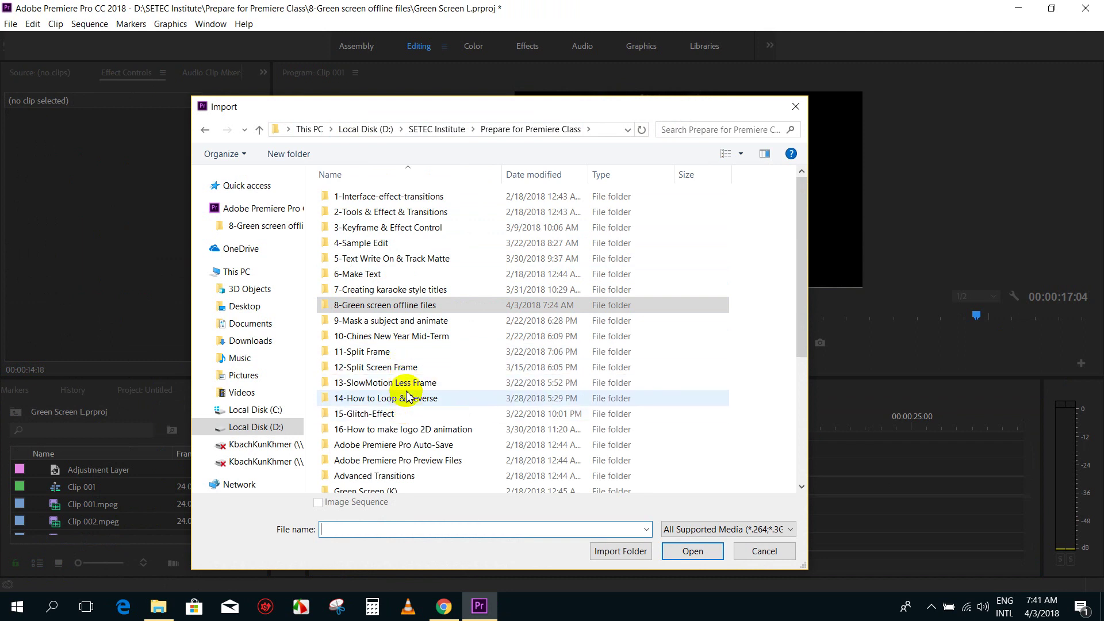
pyautogui.doubleClick(415, 370)
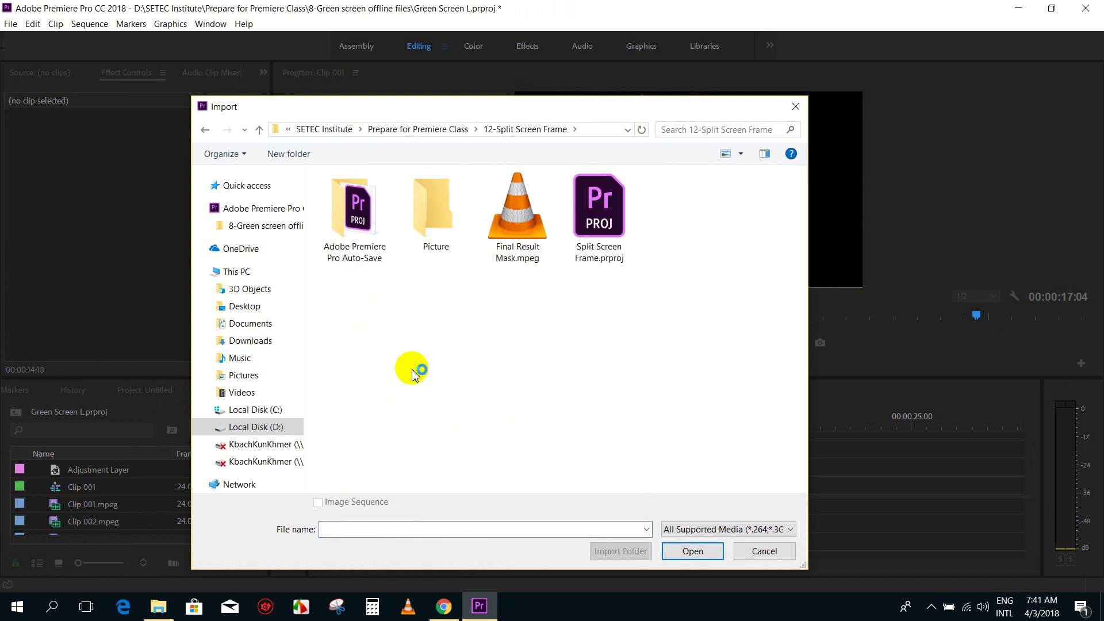
pyautogui.click(427, 234)
pyautogui.doubleClick(428, 234)
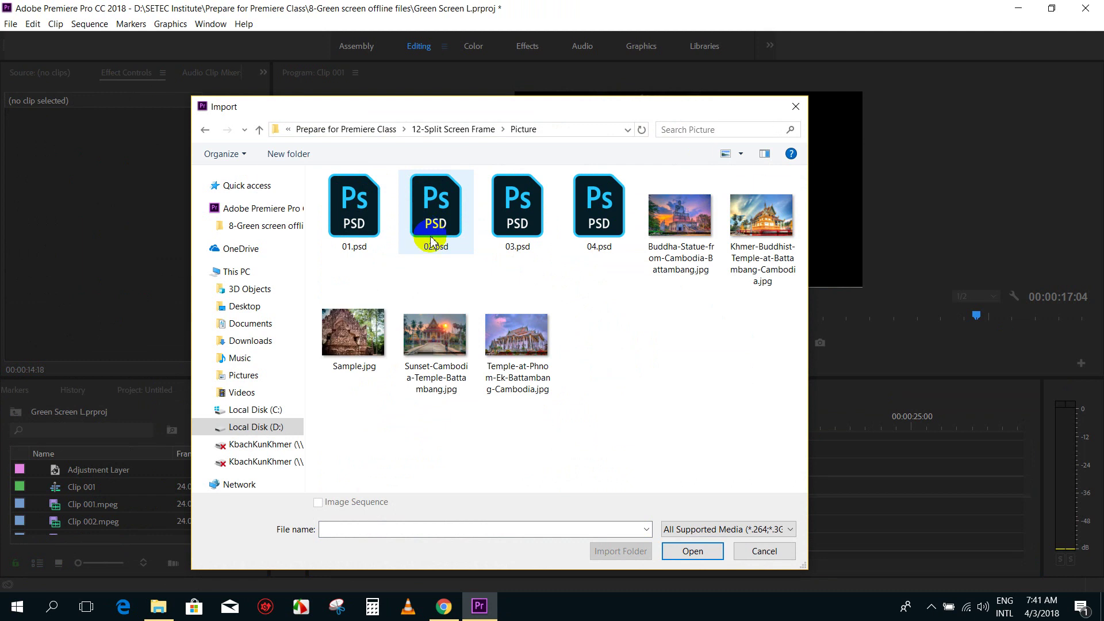
pyautogui.click(766, 236)
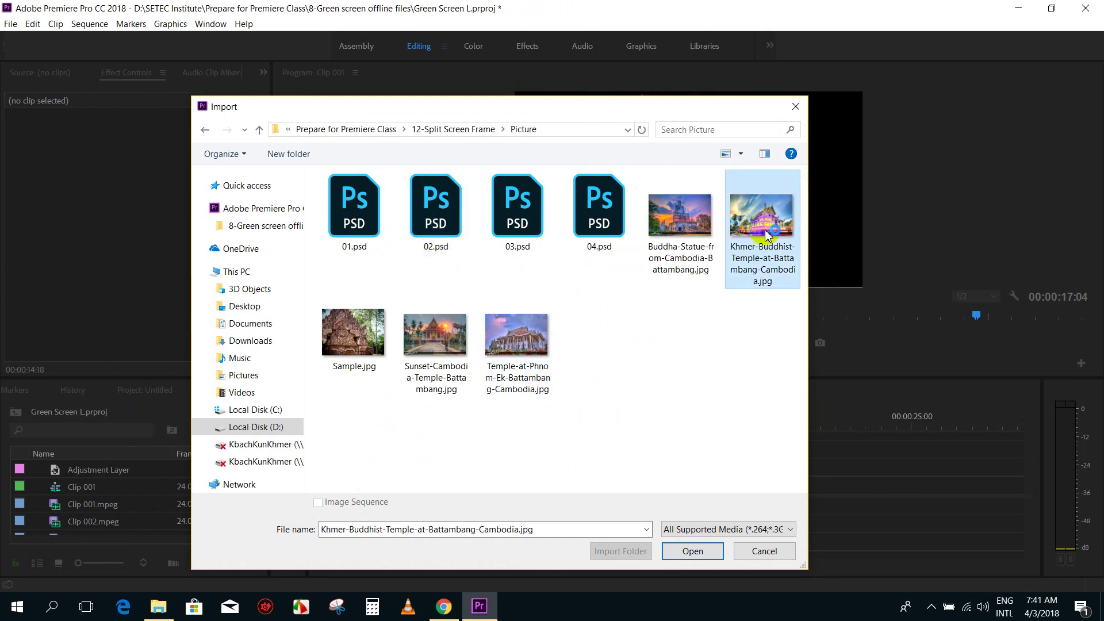
pyautogui.keyDown('ctrl'); pyautogui.click(437, 338); pyautogui.keyUp('ctrl')
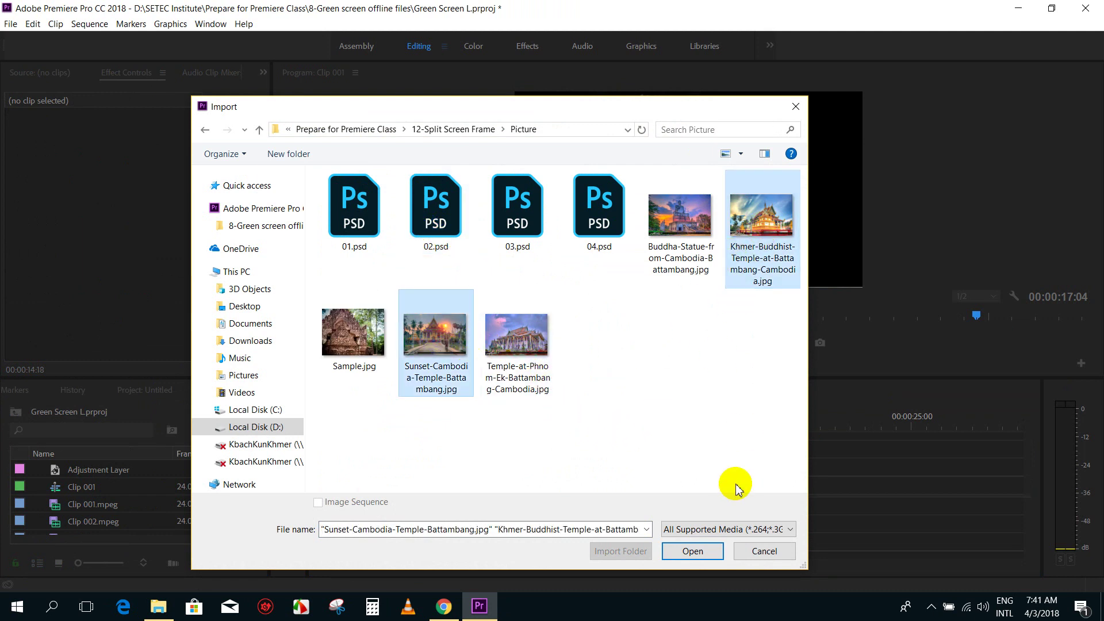
pyautogui.click(692, 550)
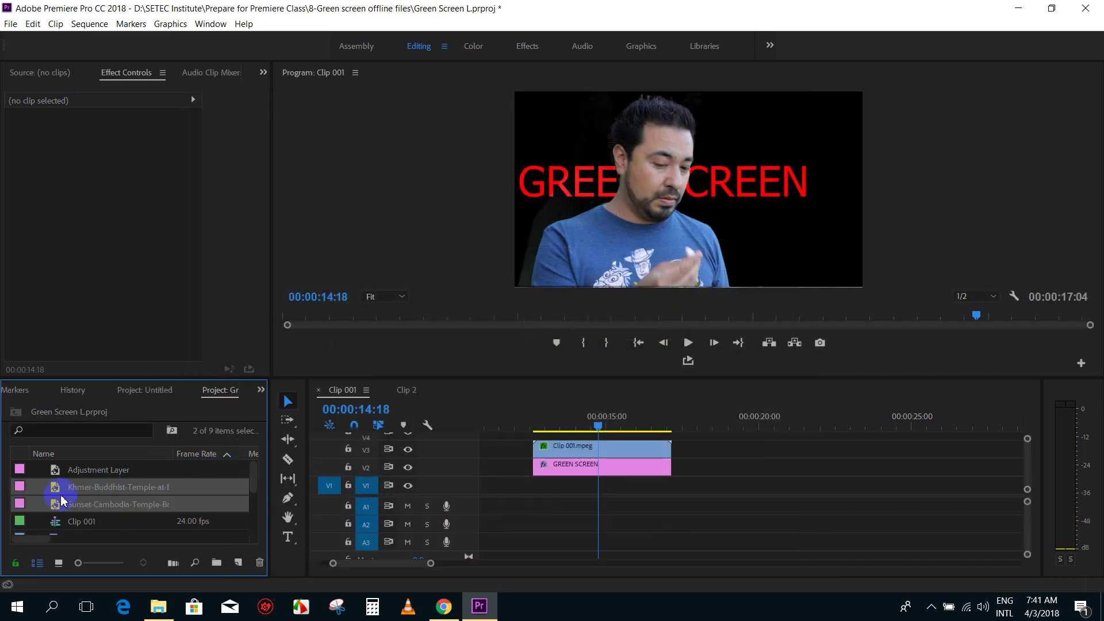
# Place both temple photos on V1 and set each to frame size
pyautogui.moveTo(383, 498)
pyautogui.mouseDown()
pyautogui.moveTo(683, 489)
pyautogui.moveTo(668, 489)
pyautogui.mouseUp()
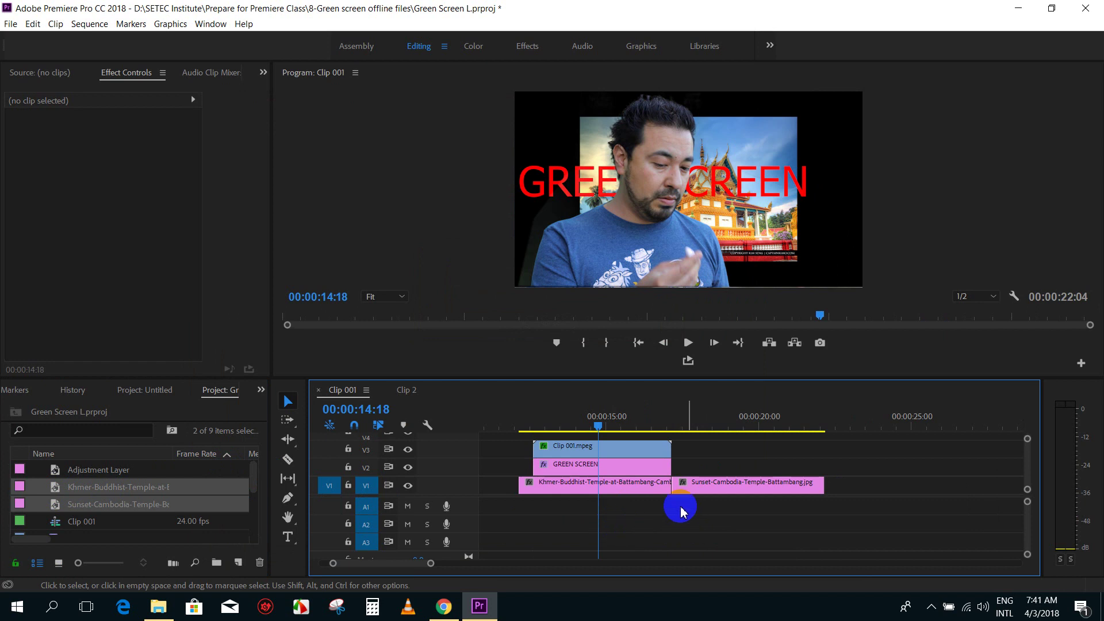
pyautogui.click(638, 484)
pyautogui.rightClick(637, 484)
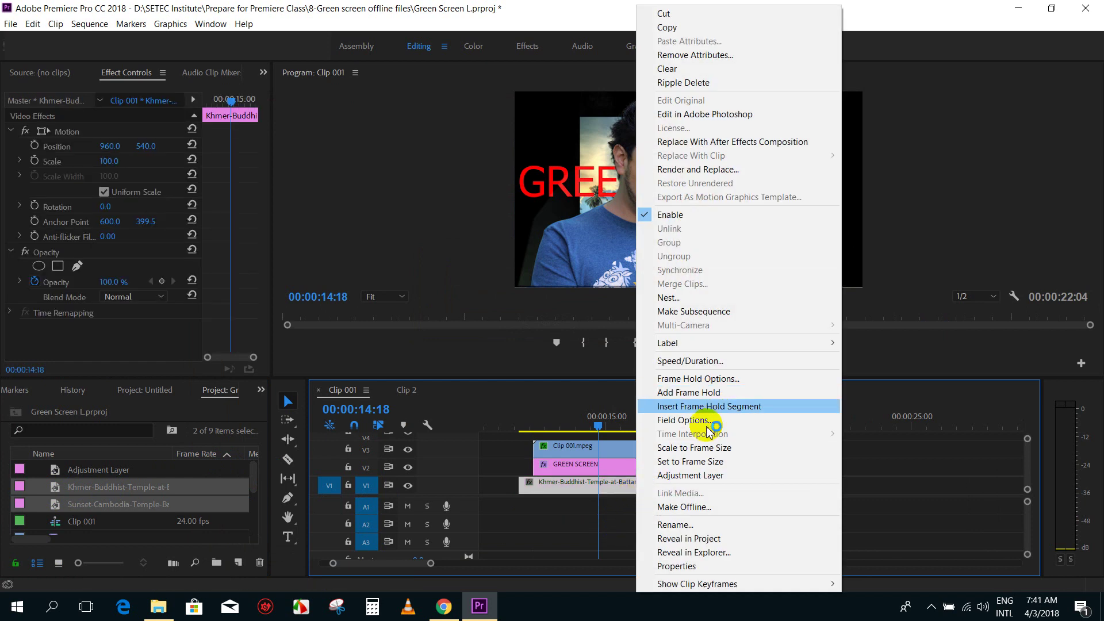
pyautogui.click(707, 462)
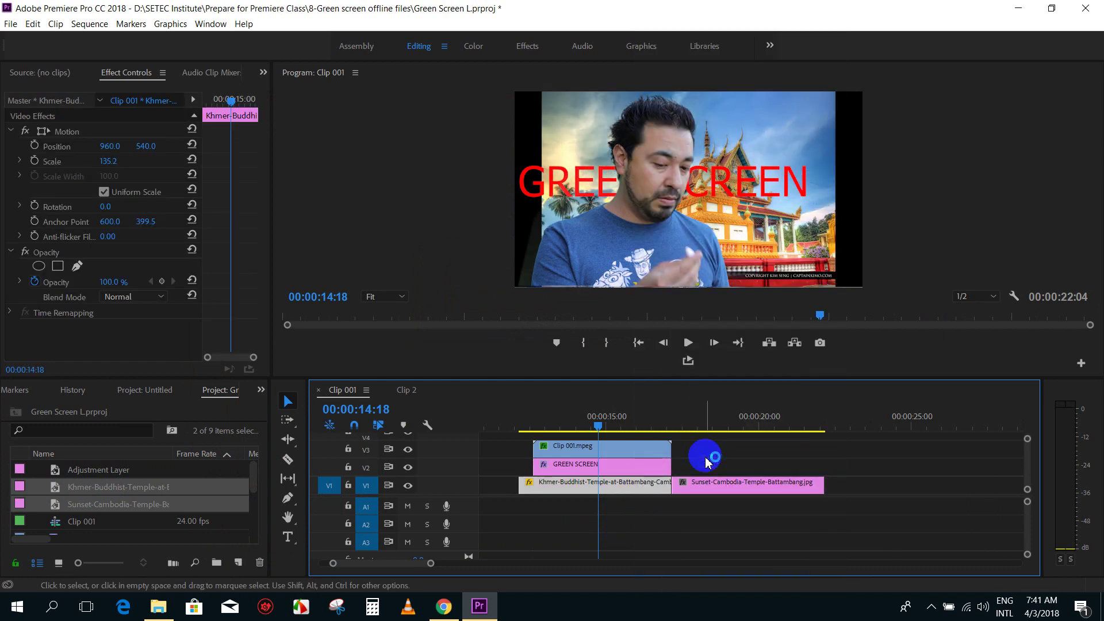
pyautogui.rightClick(700, 486)
pyautogui.click(747, 461)
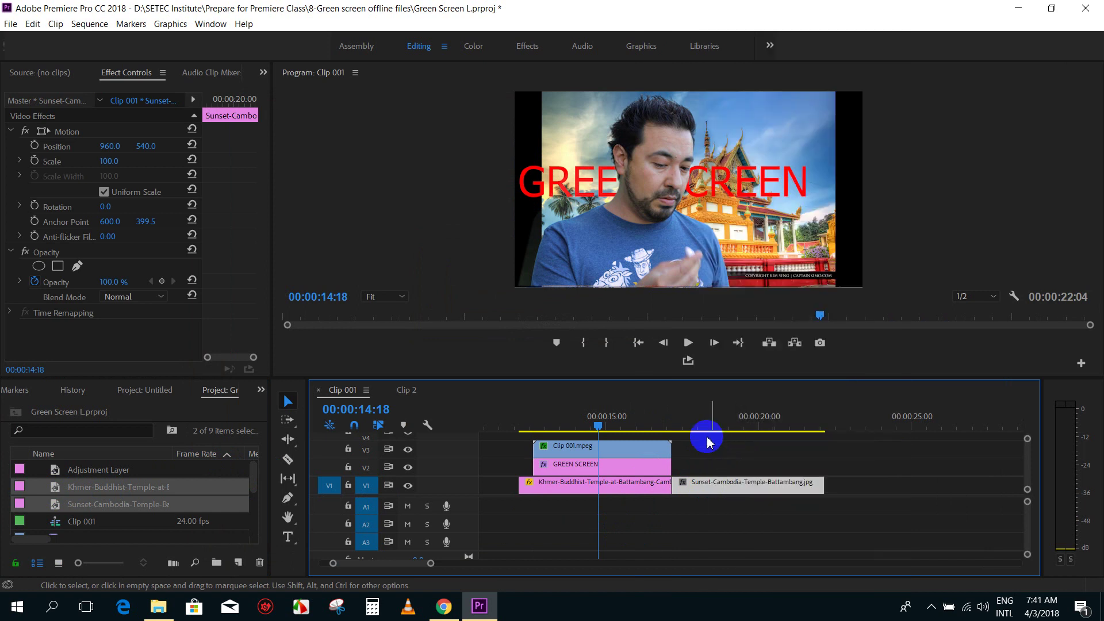
pyautogui.click(709, 422)
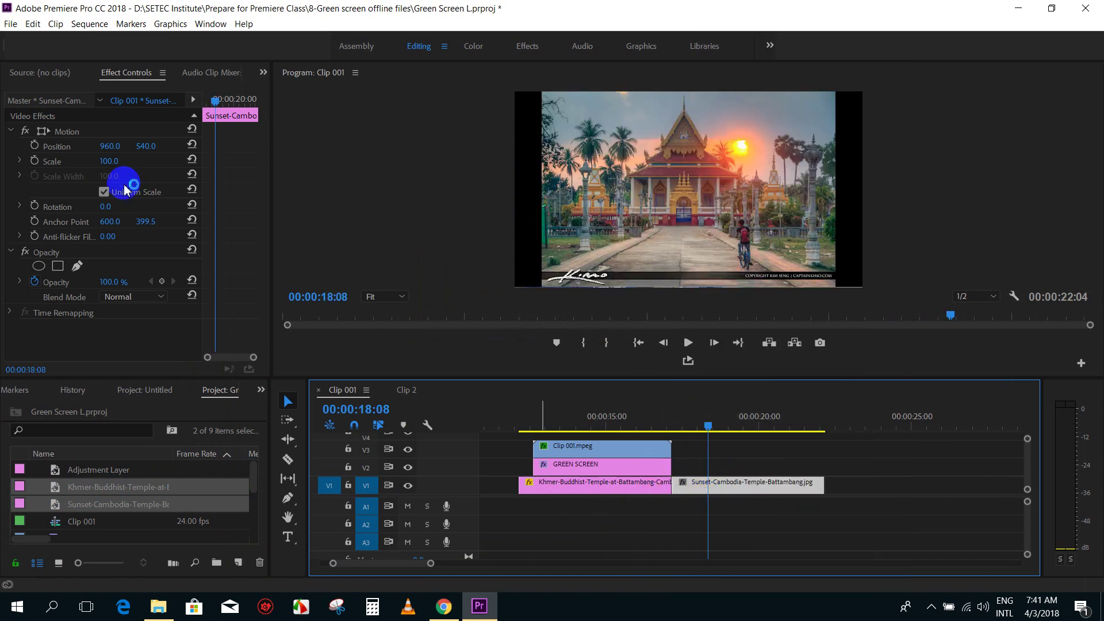
# Stretch the sunset photo's width to 118 and enlarge the Khmer photo's scale to about 160
pyautogui.click(104, 192)
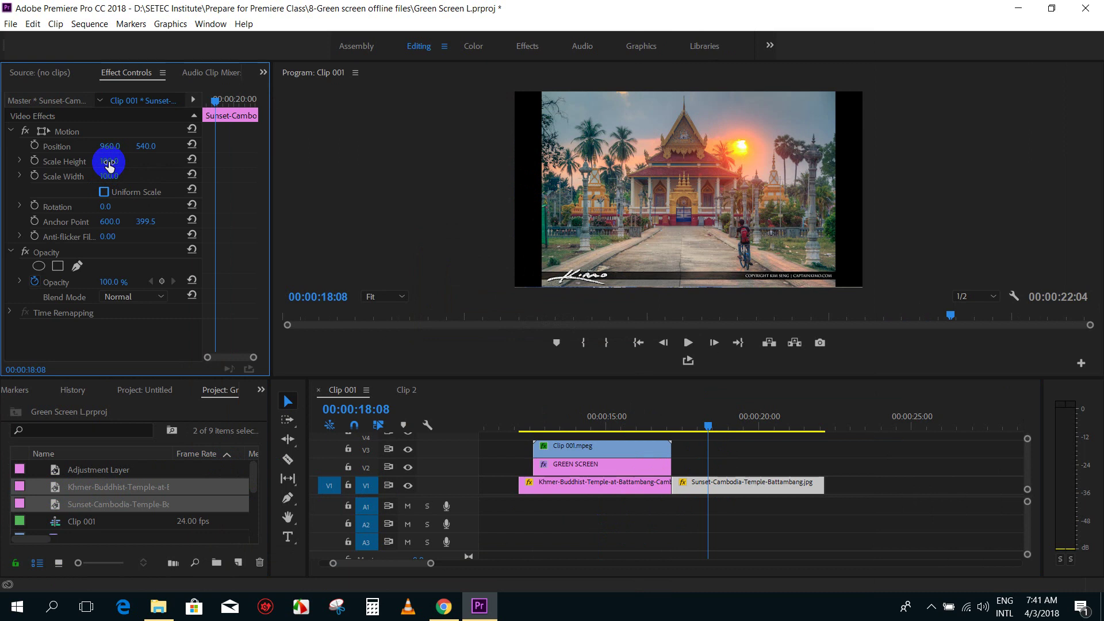
pyautogui.moveTo(115, 176); pyautogui.dragTo(136, 179)
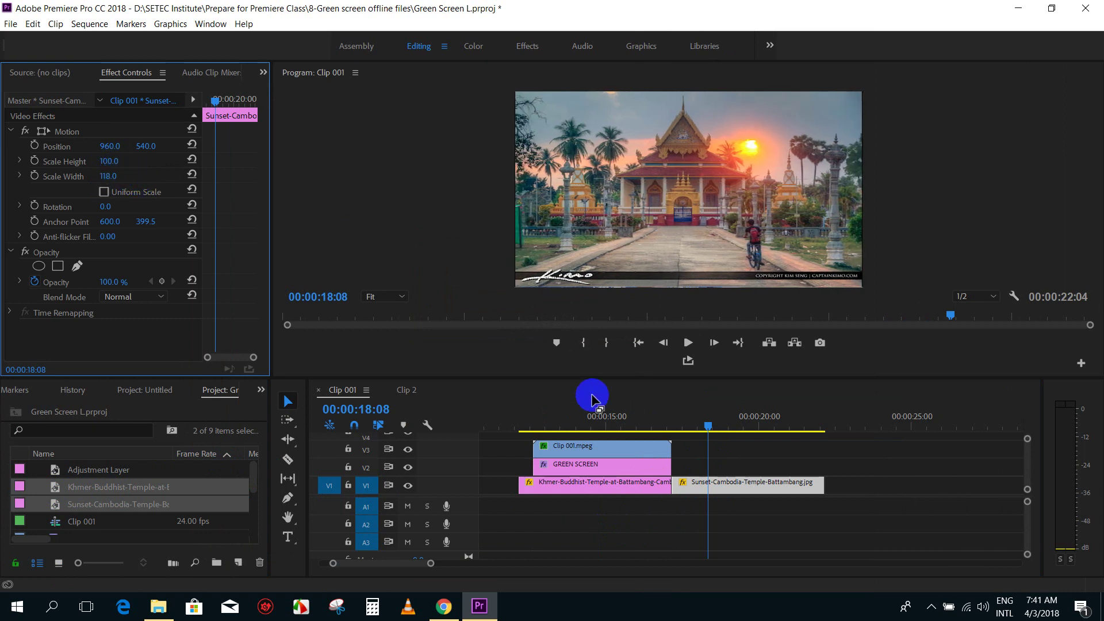
pyautogui.click(608, 483)
pyautogui.click(609, 426)
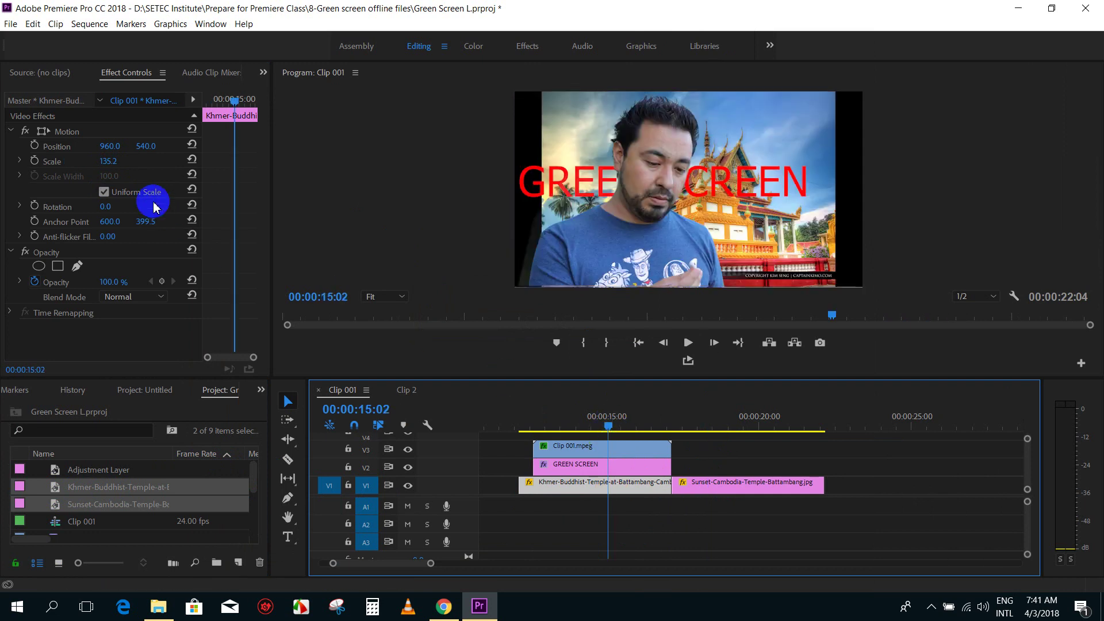
pyautogui.moveTo(113, 171); pyautogui.dragTo(130, 162)
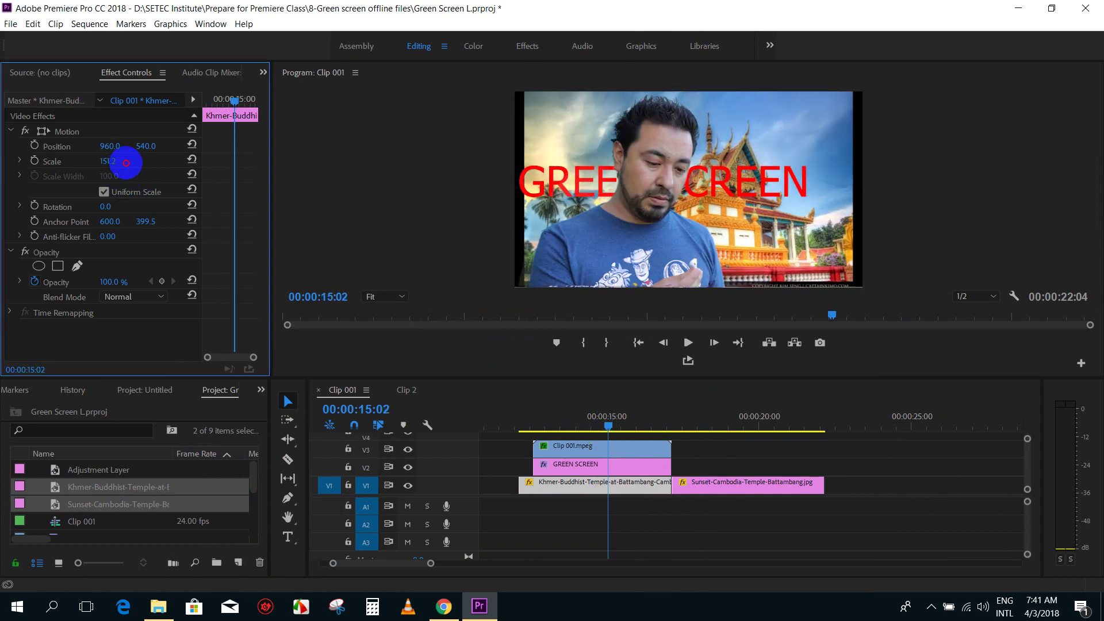
pyautogui.click(689, 543)
pyautogui.click(649, 470)
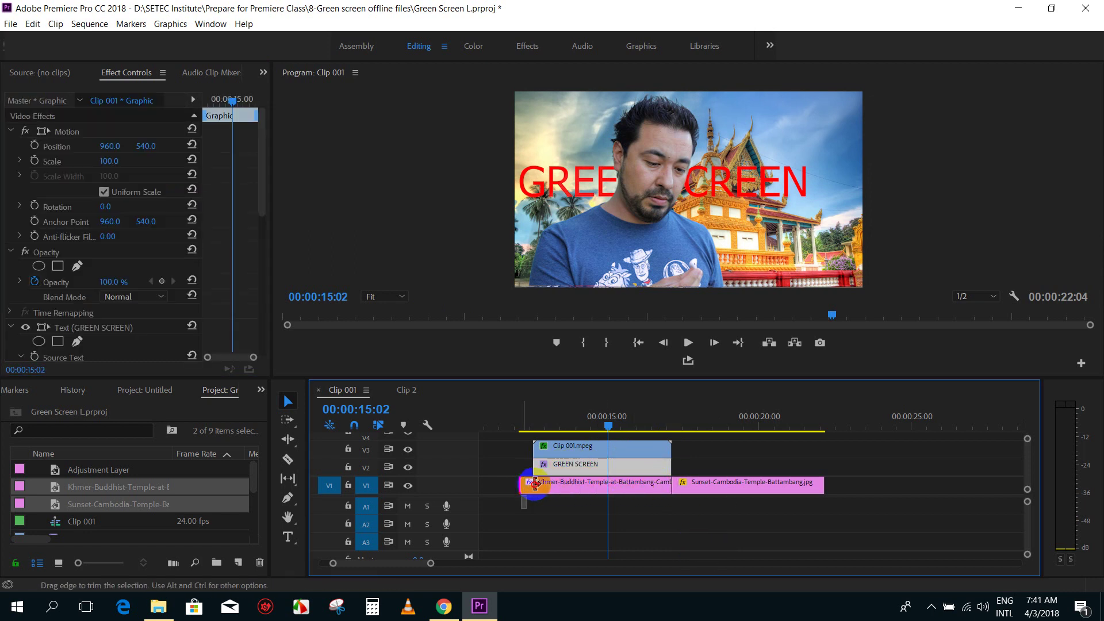
# Trim the Khmer and sunset photos on V1 to run under the keyed clip
pyautogui.moveTo(519, 485); pyautogui.dragTo(533, 485)
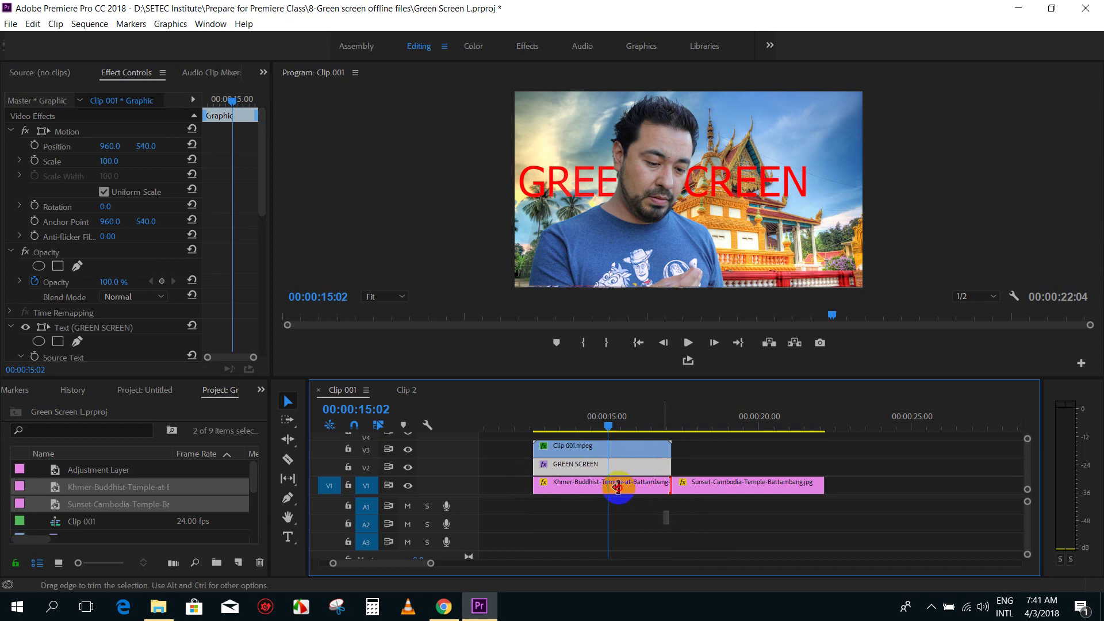
pyautogui.moveTo(617, 488); pyautogui.dragTo(598, 487)
pyautogui.moveTo(715, 488); pyautogui.dragTo(643, 488)
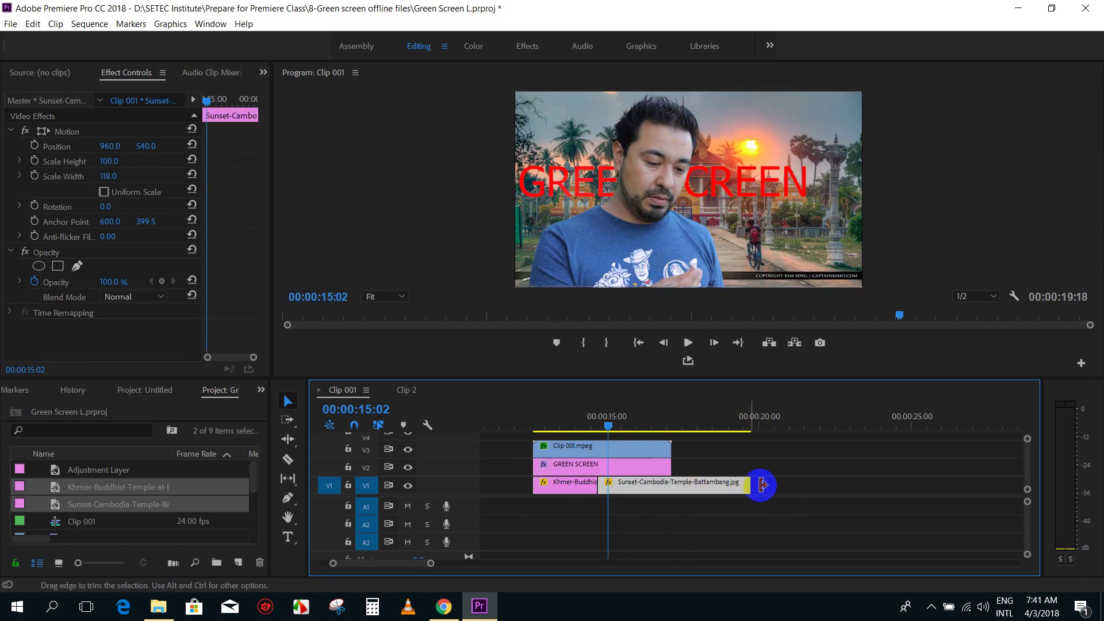
pyautogui.moveTo(740, 485); pyautogui.dragTo(671, 485)
pyautogui.click(593, 420)
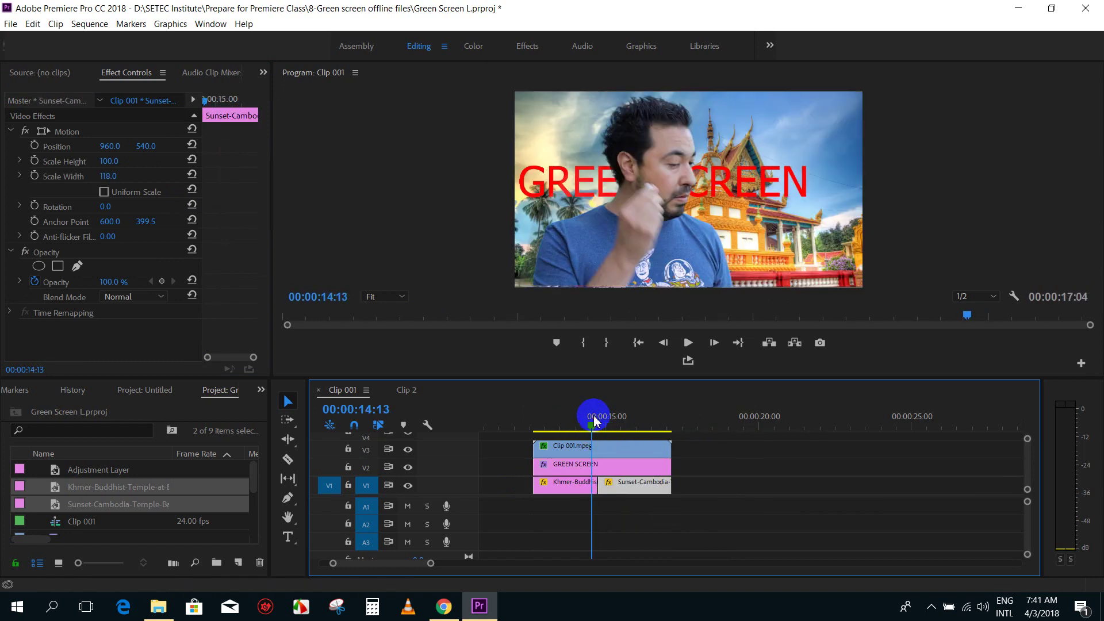
pyautogui.press('=')
# Add a Cross Dissolve between the two temple photos and preview it
pyautogui.click(254, 396)
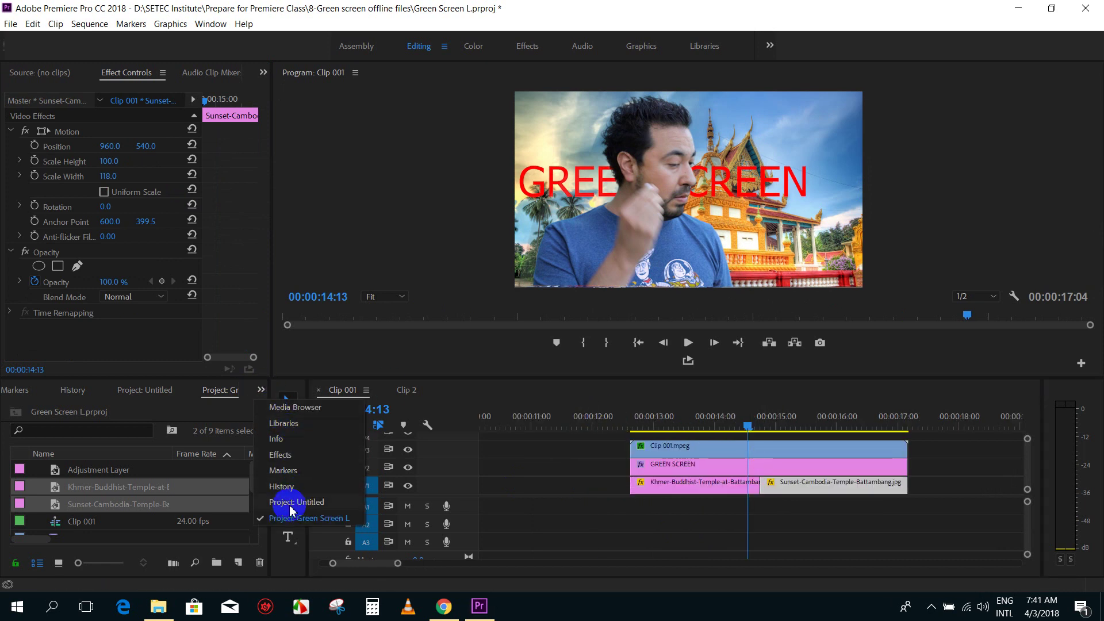
pyautogui.click(280, 458)
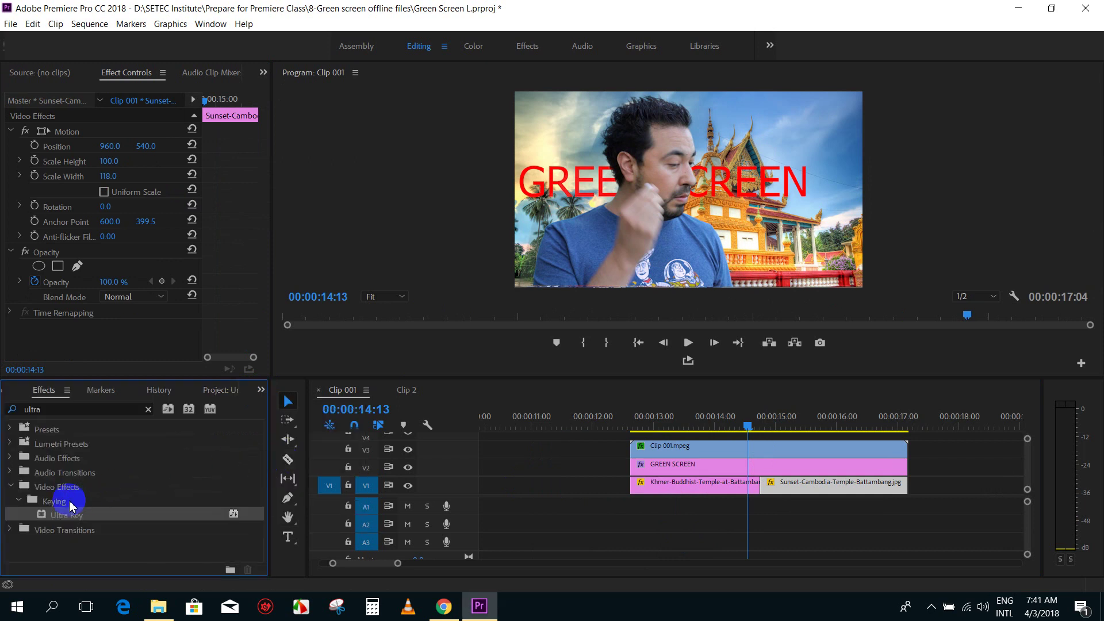
pyautogui.click(149, 410)
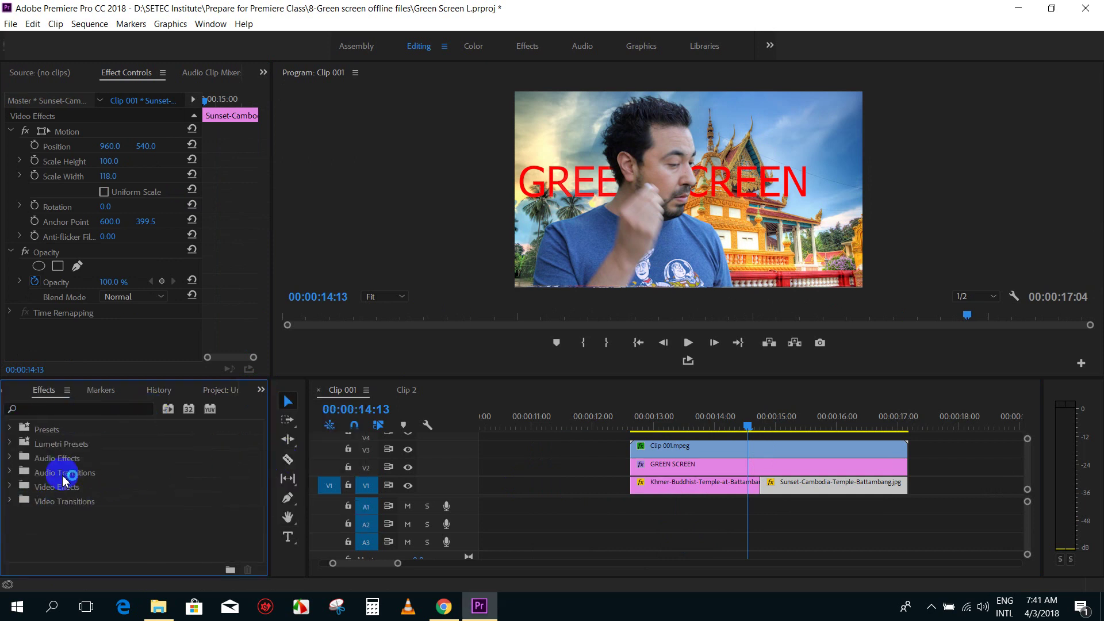
pyautogui.click(14, 502)
pyautogui.scroll(-2, 95, 494)
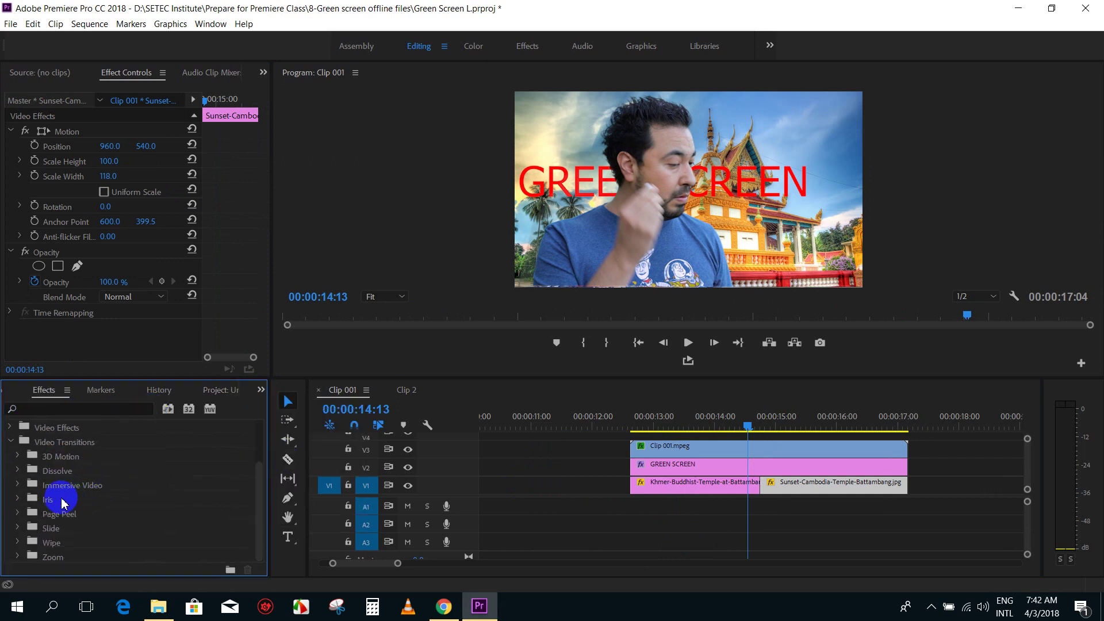
pyautogui.click(18, 472)
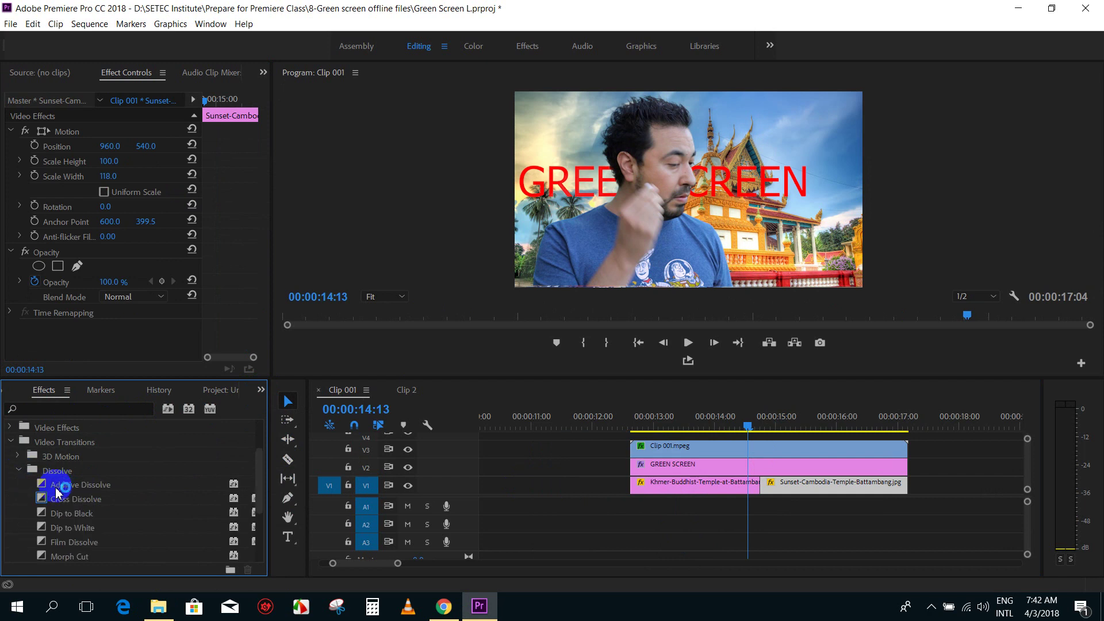
pyautogui.moveTo(45, 506); pyautogui.dragTo(751, 485)
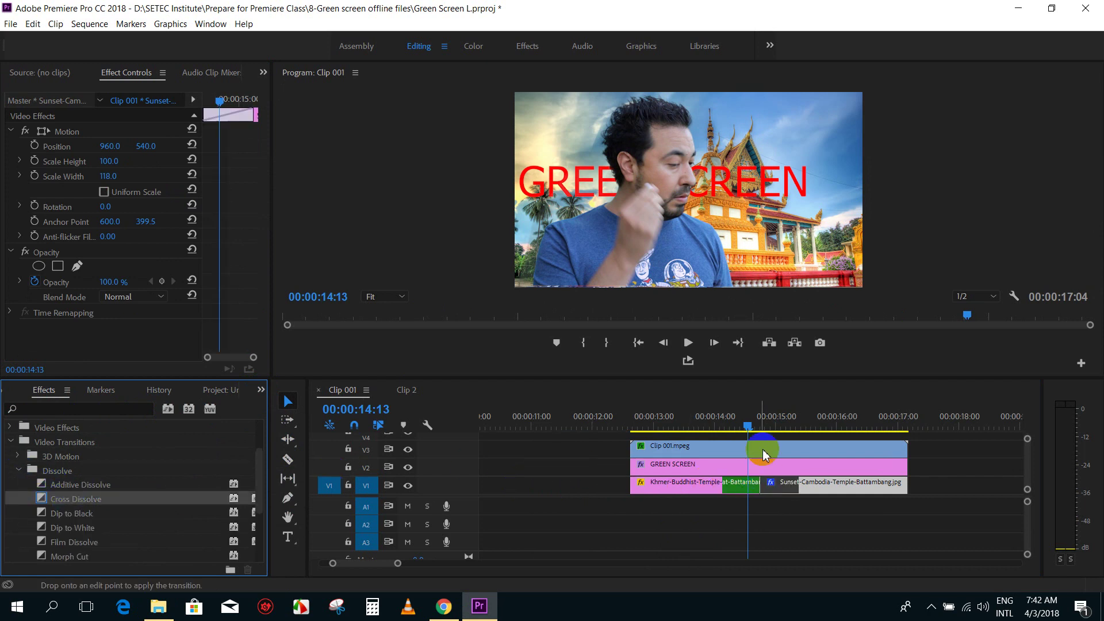
pyautogui.click(734, 423)
pyautogui.moveTo(734, 425)
pyautogui.mouseDown()
pyautogui.moveTo(849, 431)
pyautogui.moveTo(657, 440)
pyautogui.mouseUp()
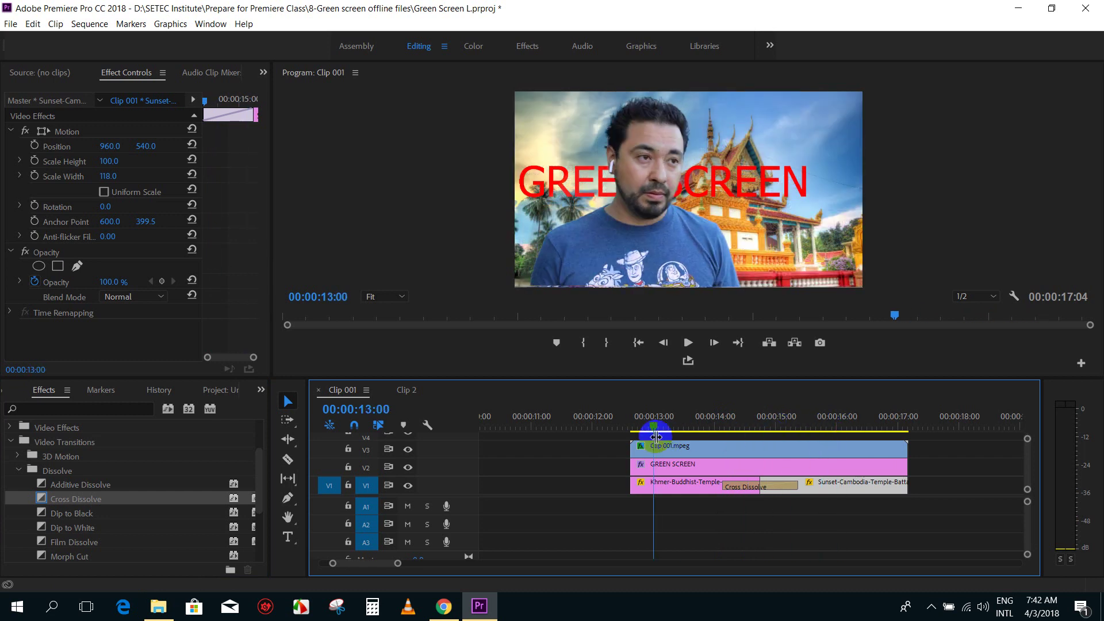
# Save the project and scrub to the temple cross dissolve around 00:00:13:14
pyautogui.scroll(-3, 701, 446)
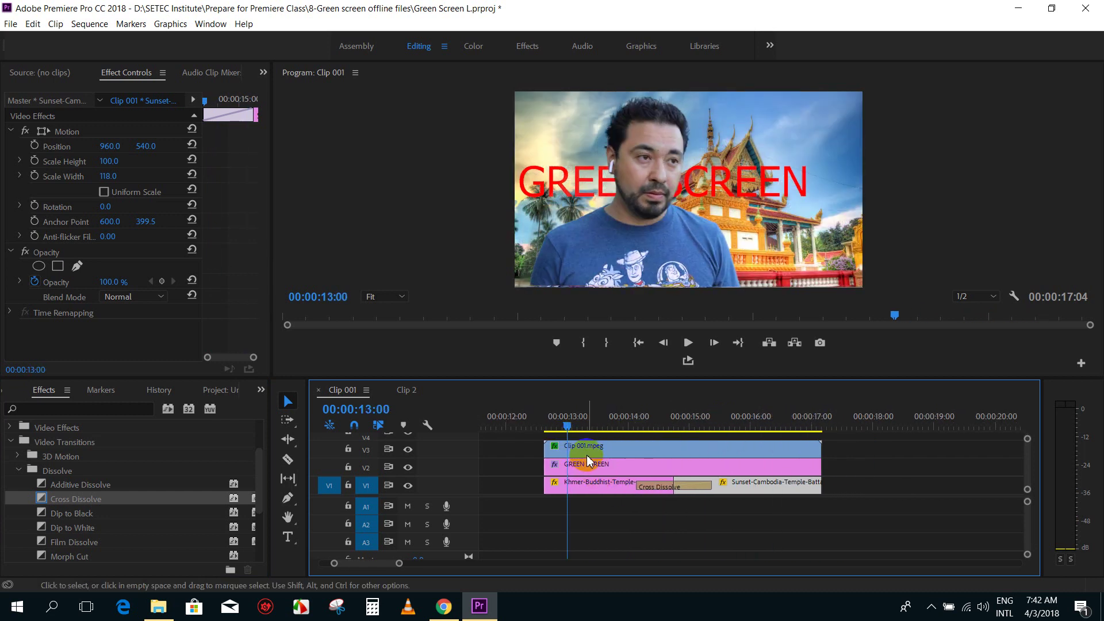
pyautogui.hotkey('ctrl', 's')
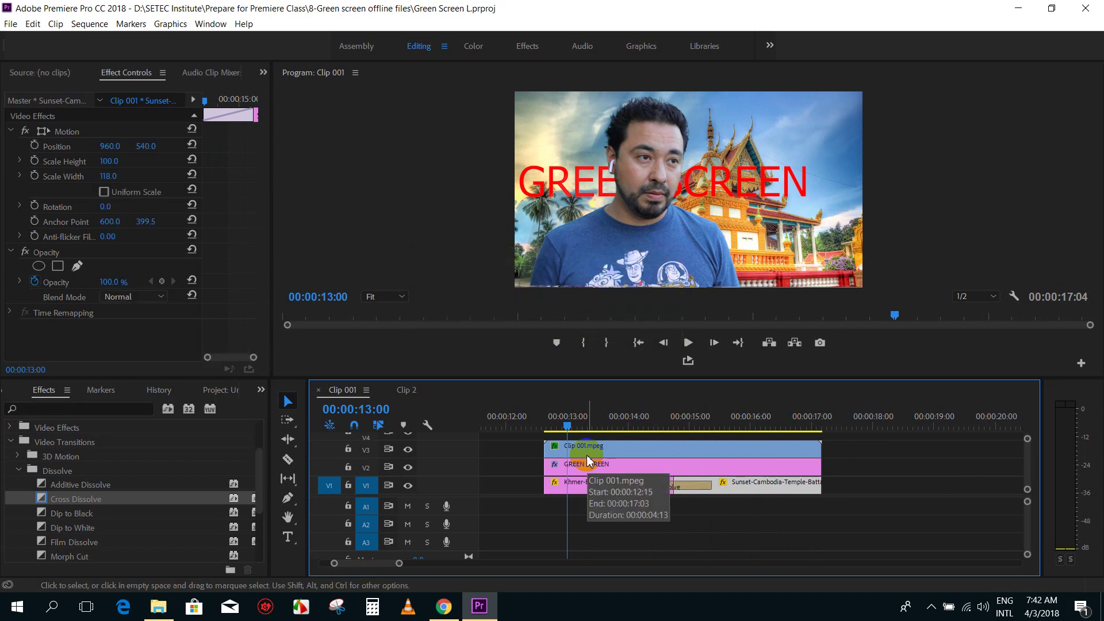
pyautogui.click(564, 431)
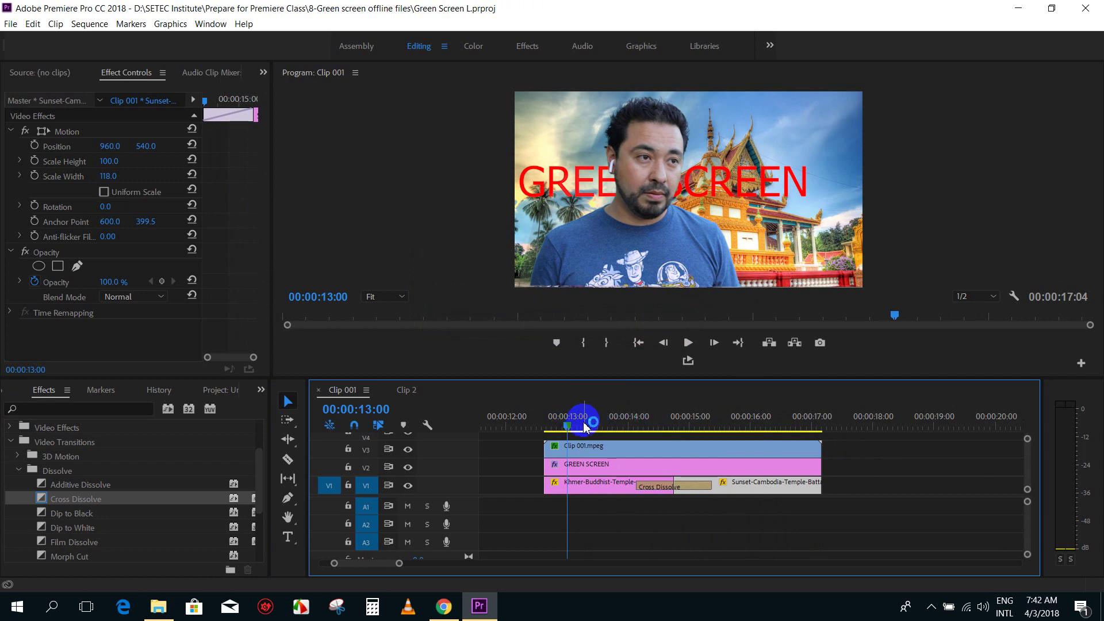
pyautogui.moveTo(569, 425)
pyautogui.mouseDown()
pyautogui.moveTo(605, 425)
pyautogui.moveTo(551, 426)
pyautogui.mouseUp()
# Play the dissolve from 00:00:12:23, then select the GREEN SCREEN title clip on V2
pyautogui.scroll(-2, 764, 447)
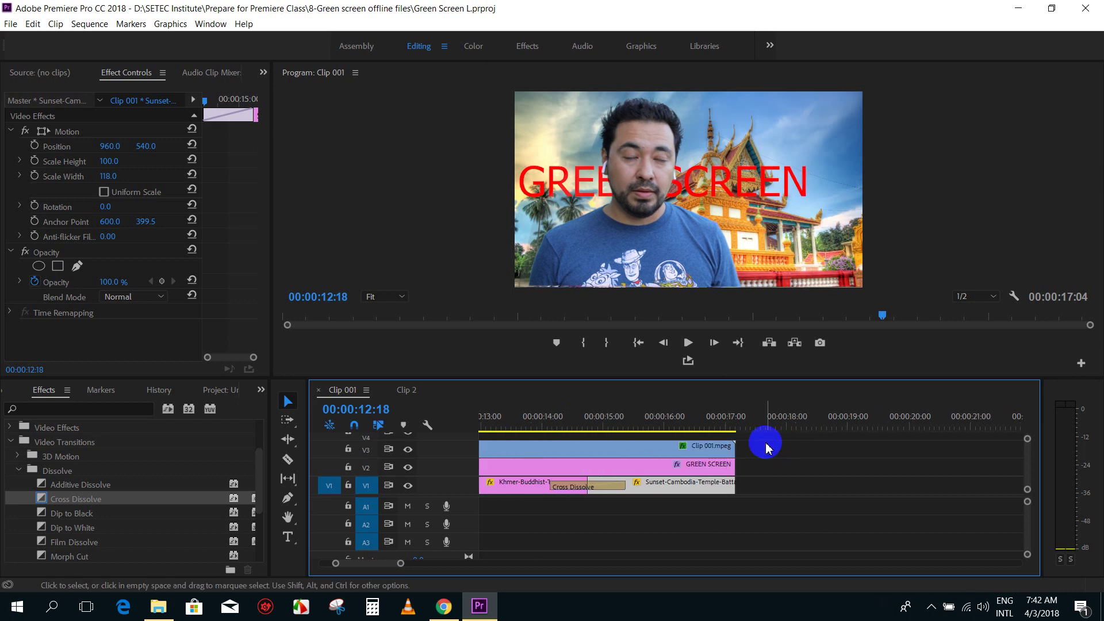
pyautogui.scroll(2, 803, 471)
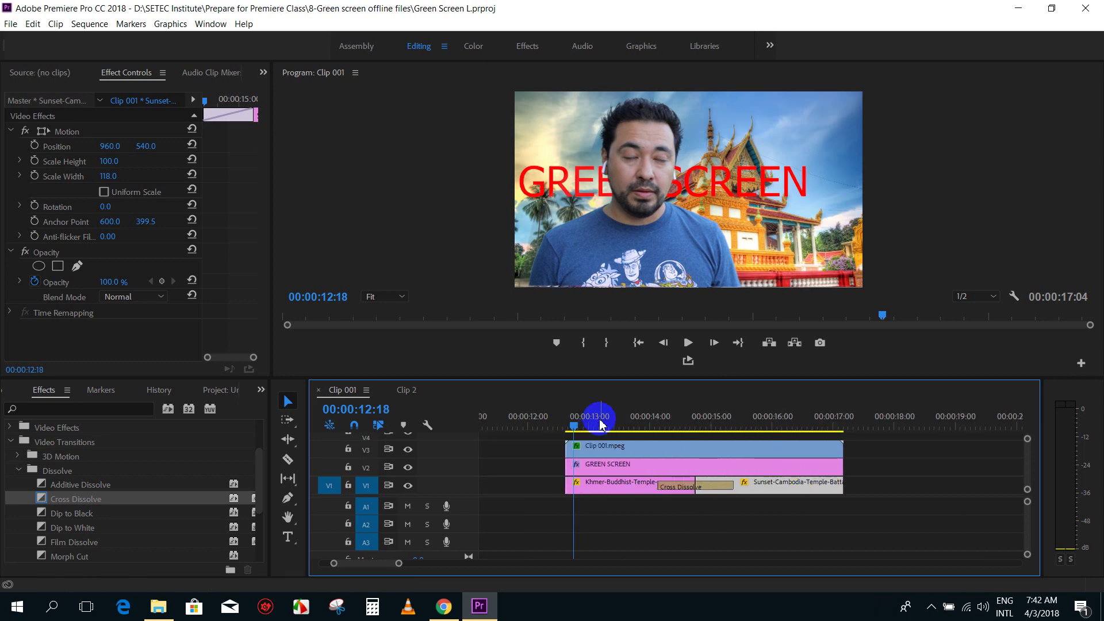
pyautogui.moveTo(600, 425); pyautogui.dragTo(586, 426)
pyautogui.press('space')
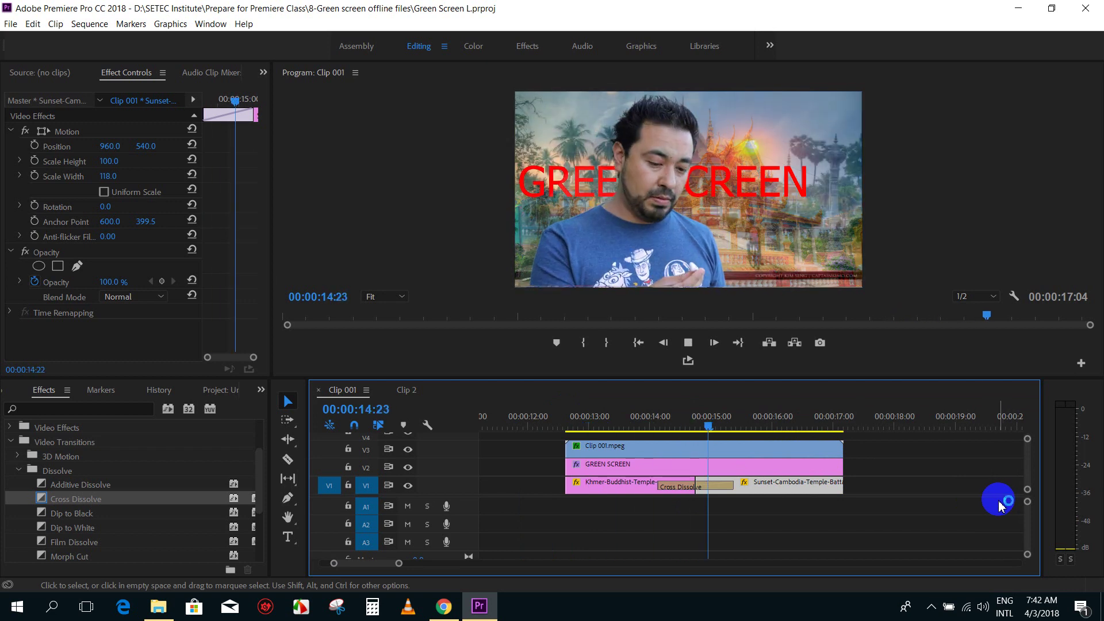
pyautogui.press('space')
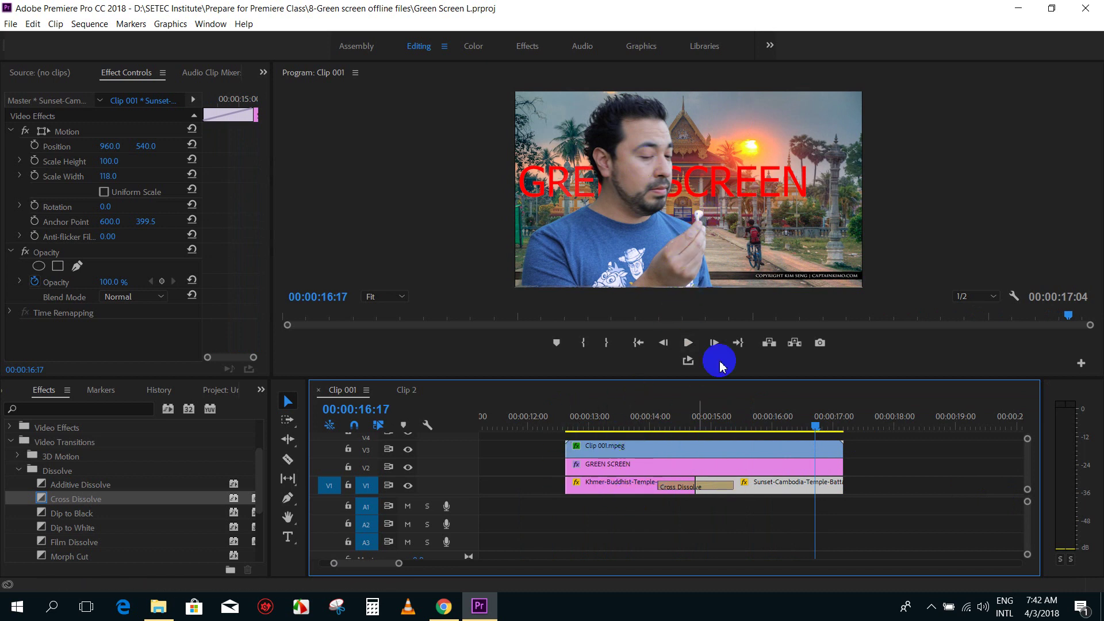
pyautogui.moveTo(635, 427)
pyautogui.mouseDown()
pyautogui.moveTo(741, 428)
pyautogui.moveTo(714, 435)
pyautogui.mouseUp()
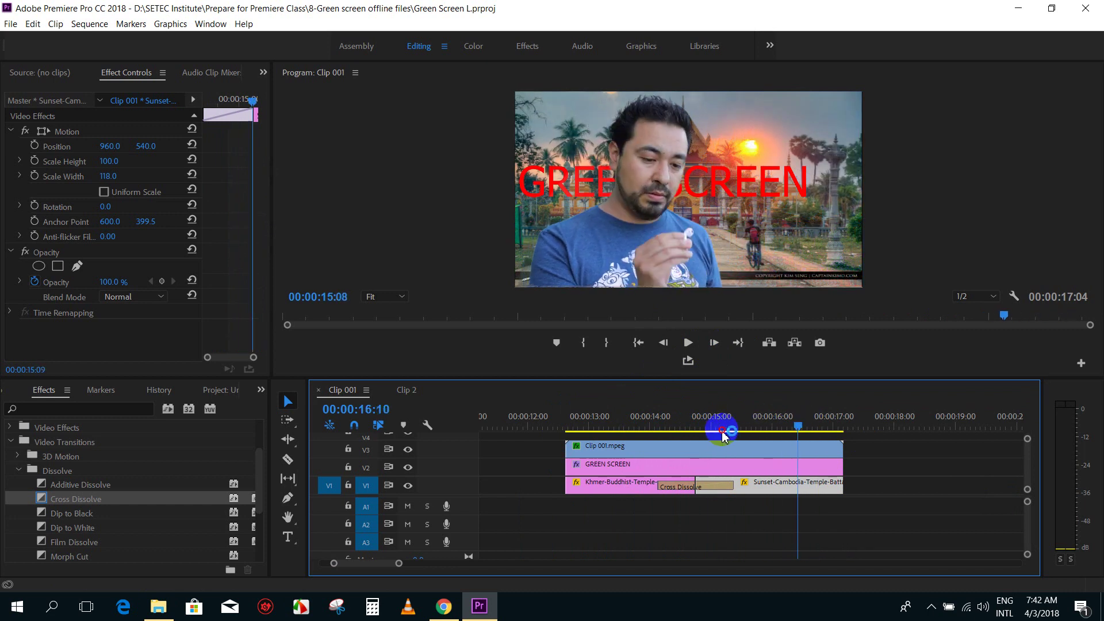
pyautogui.click(708, 464)
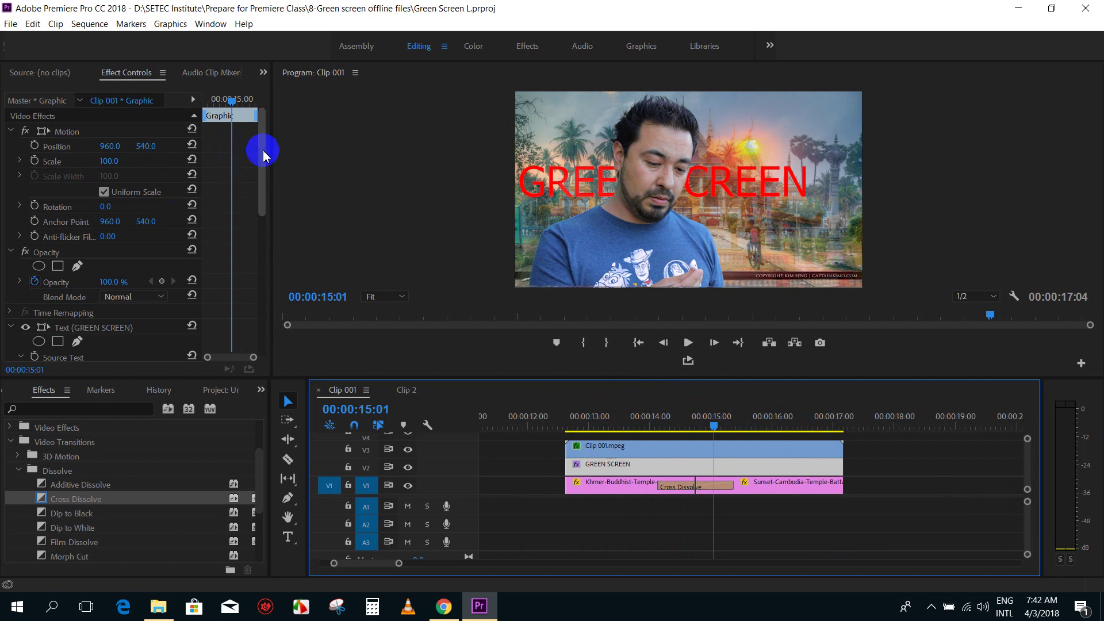
# Select the GREEN SCREEN text layer and scale the title up to 395
pyautogui.moveTo(264, 147)
pyautogui.mouseDown()
pyautogui.moveTo(265, 219)
pyautogui.moveTo(2, 229)
pyautogui.mouseUp()
pyautogui.click(75, 163)
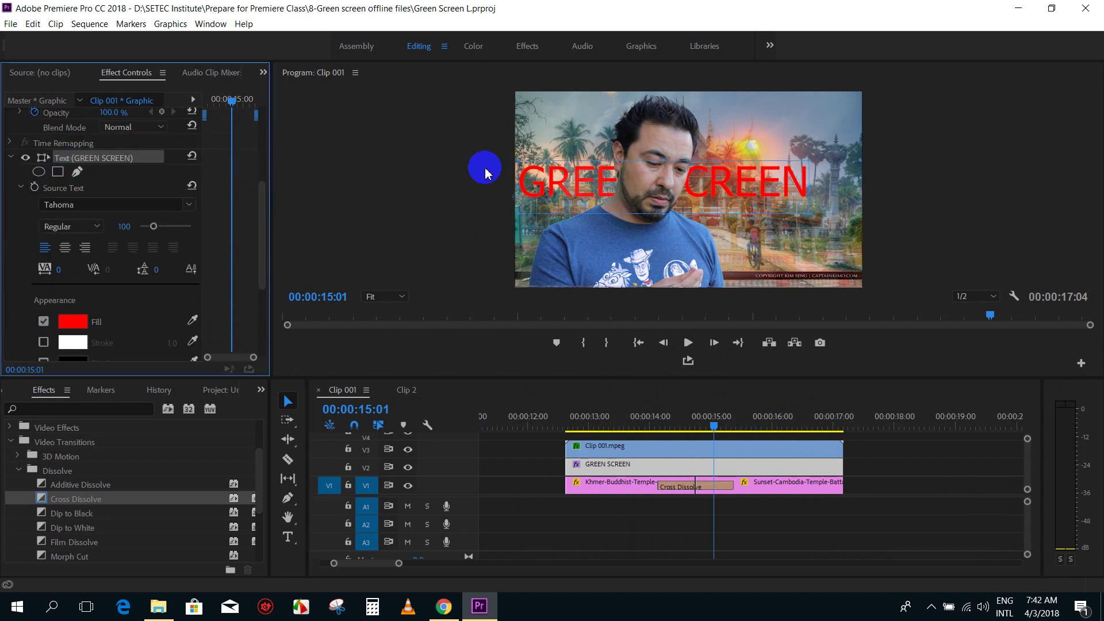
pyautogui.moveTo(743, 195); pyautogui.dragTo(783, 208)
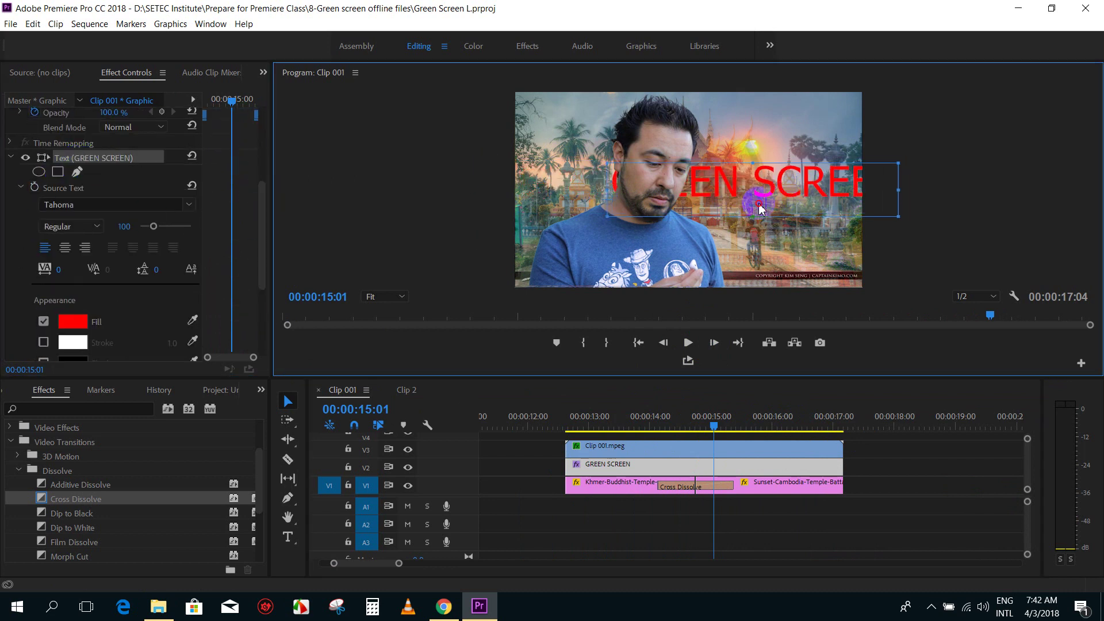
pyautogui.moveTo(253, 206); pyautogui.dragTo(254, 265)
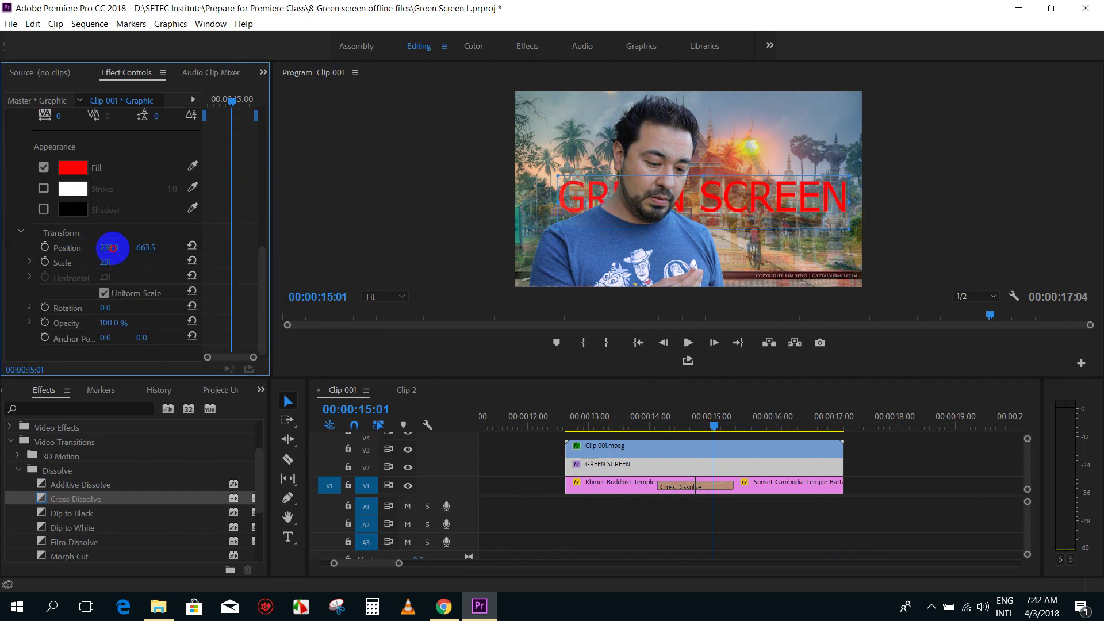
pyautogui.moveTo(112, 247); pyautogui.dragTo(902, 202)
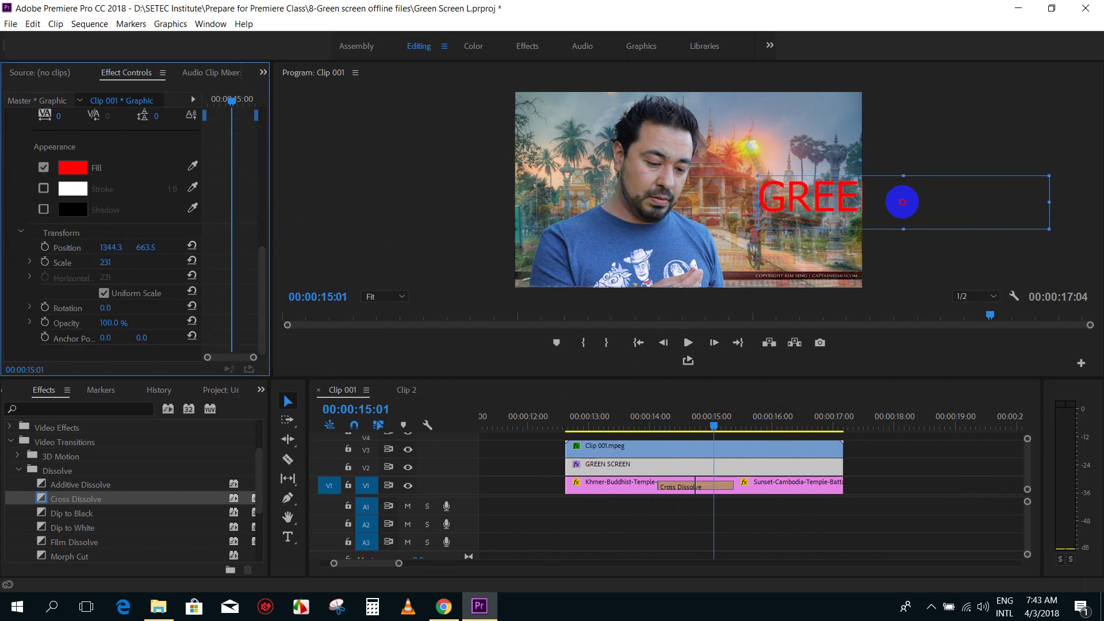
pyautogui.moveTo(1057, 181); pyautogui.dragTo(1086, 134)
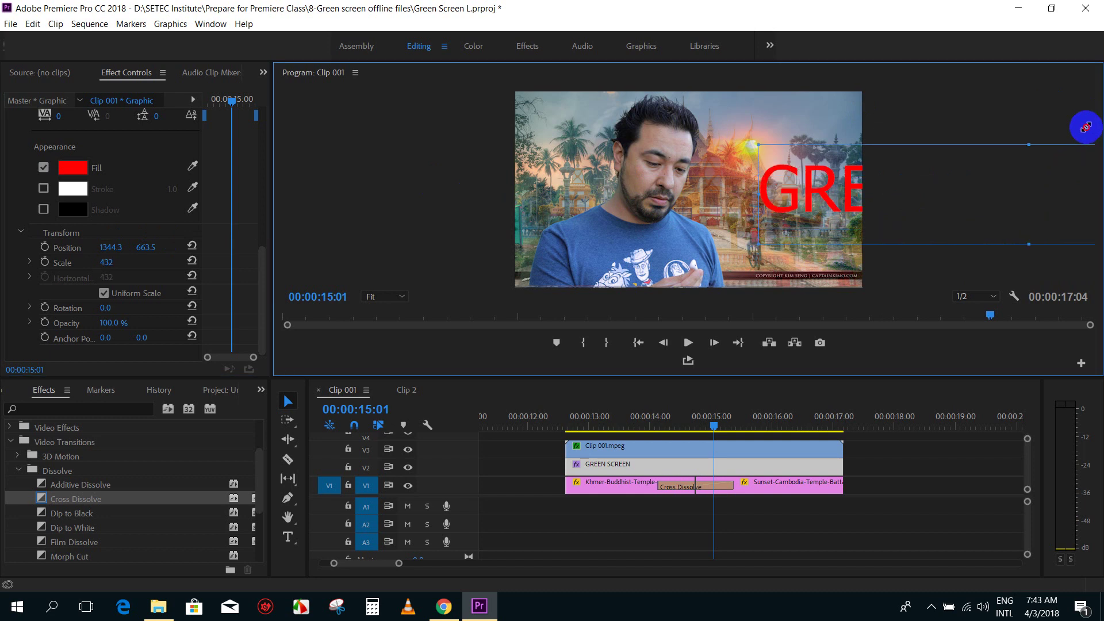
# Change the title fill from red to green and park it off-frame left at -2731.1, 695.5
pyautogui.click(74, 167)
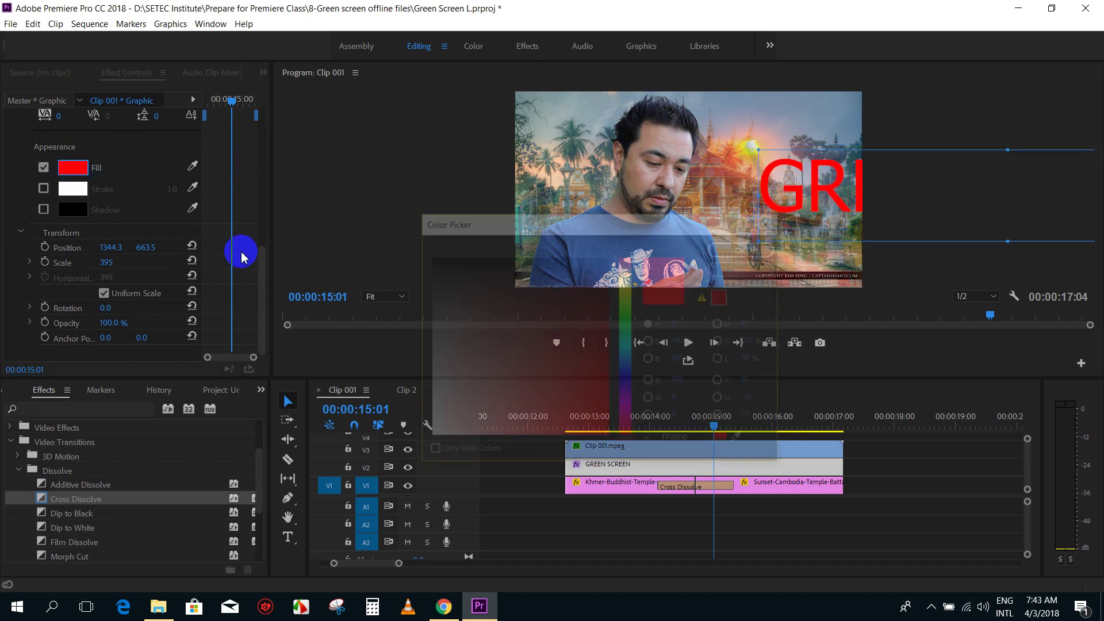
pyautogui.moveTo(630, 328); pyautogui.dragTo(632, 322)
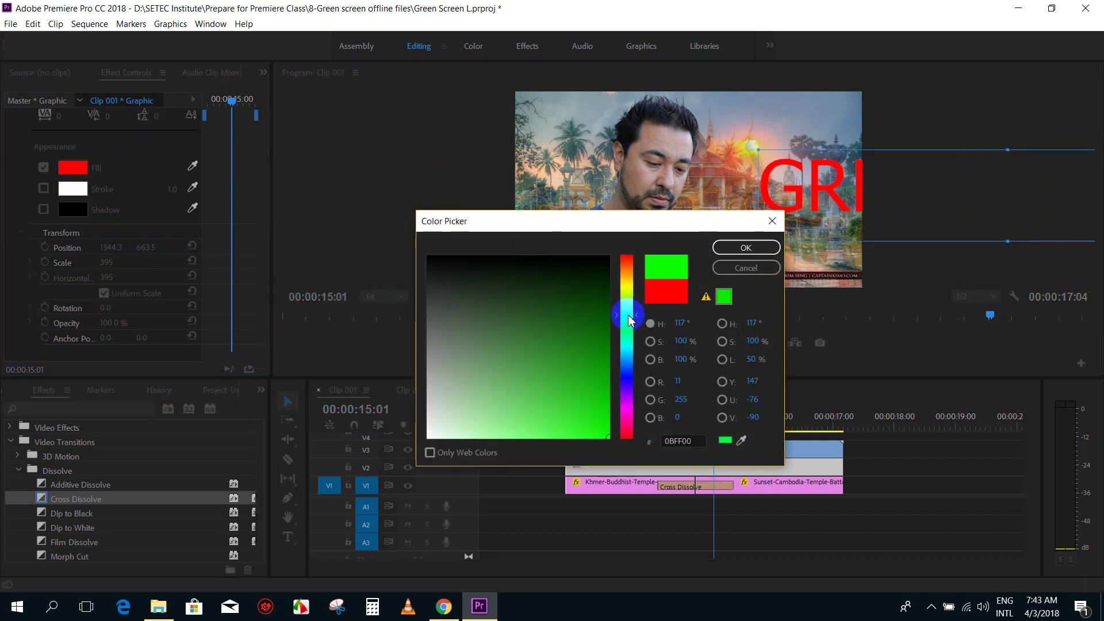
pyautogui.click(746, 247)
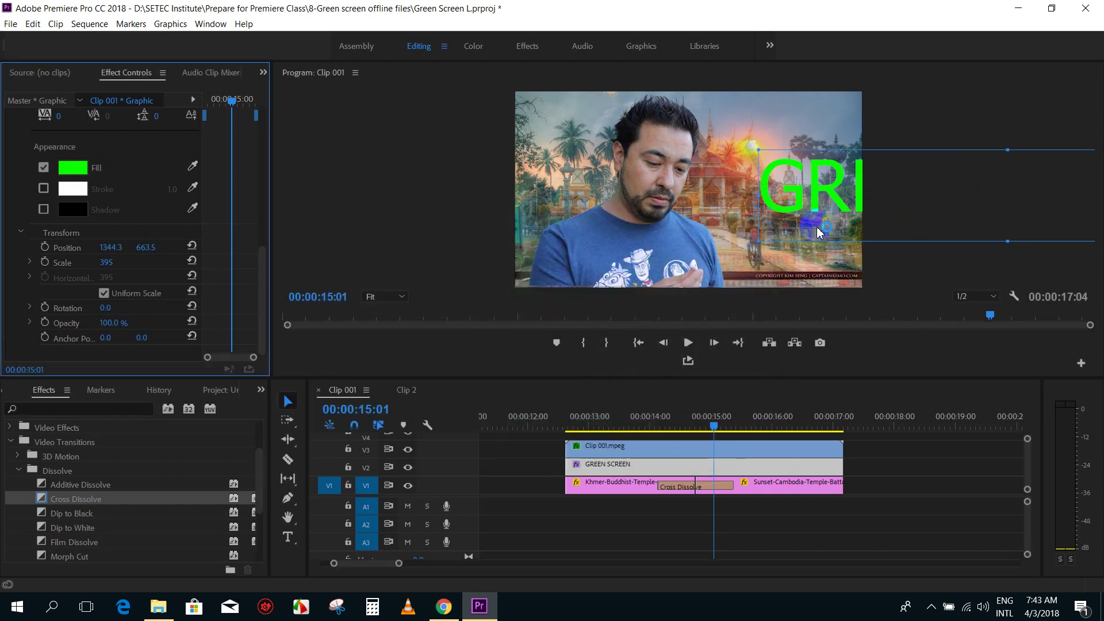
pyautogui.moveTo(820, 200); pyautogui.dragTo(398, 191)
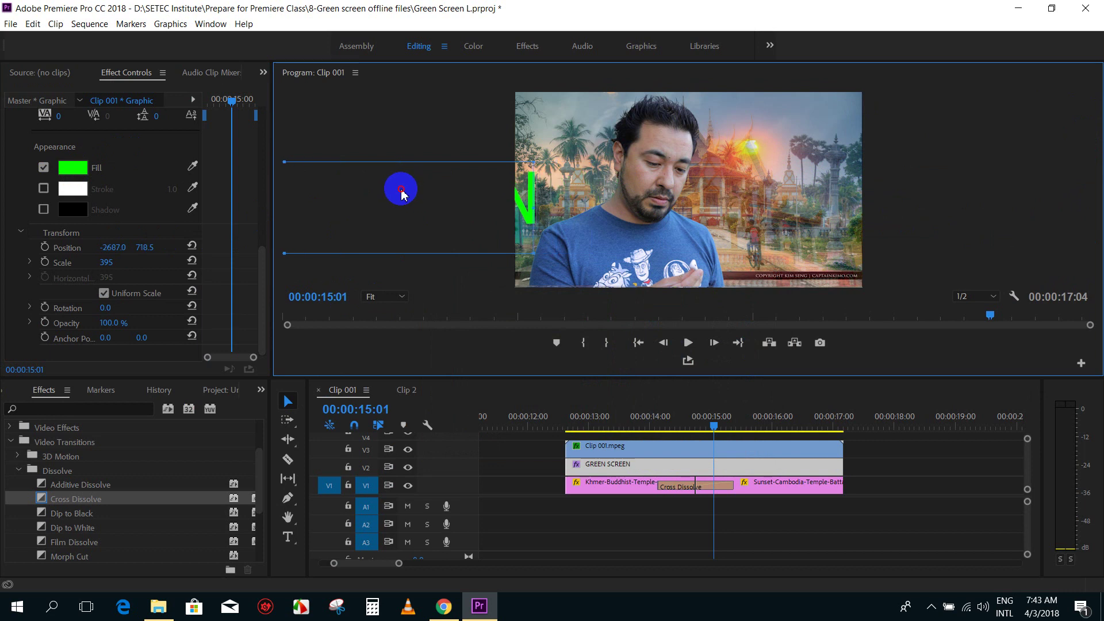
pyautogui.moveTo(616, 417); pyautogui.dragTo(567, 424)
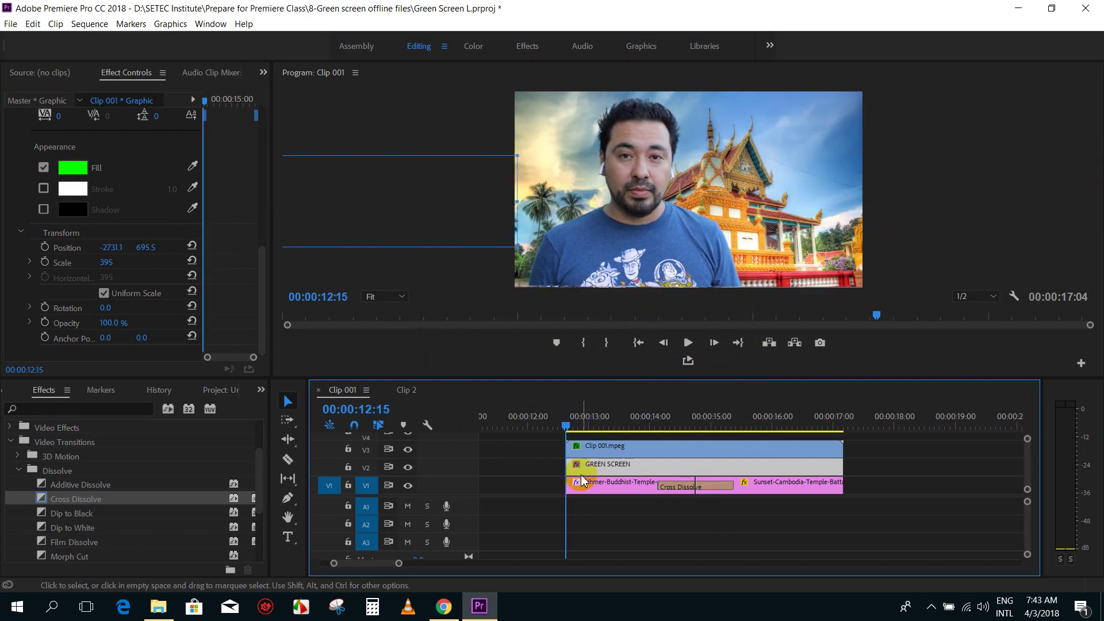
# Keyframe the title's Position from off-frame left at clip start to off the right edge near its end
pyautogui.click(305, 297)
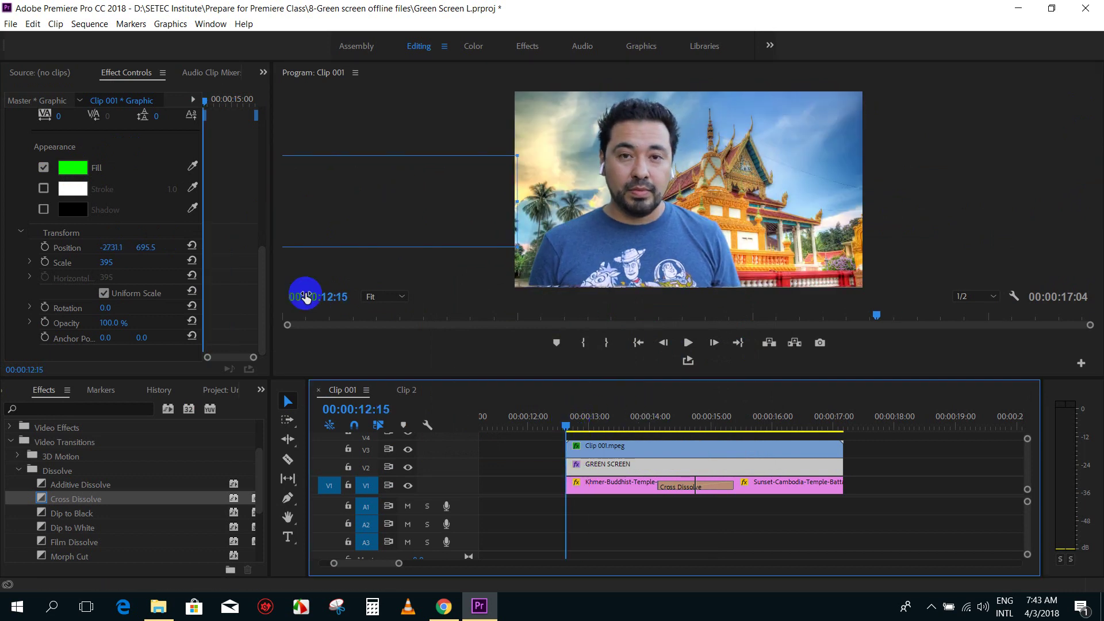
pyautogui.click(45, 247)
pyautogui.moveTo(587, 418); pyautogui.dragTo(842, 411)
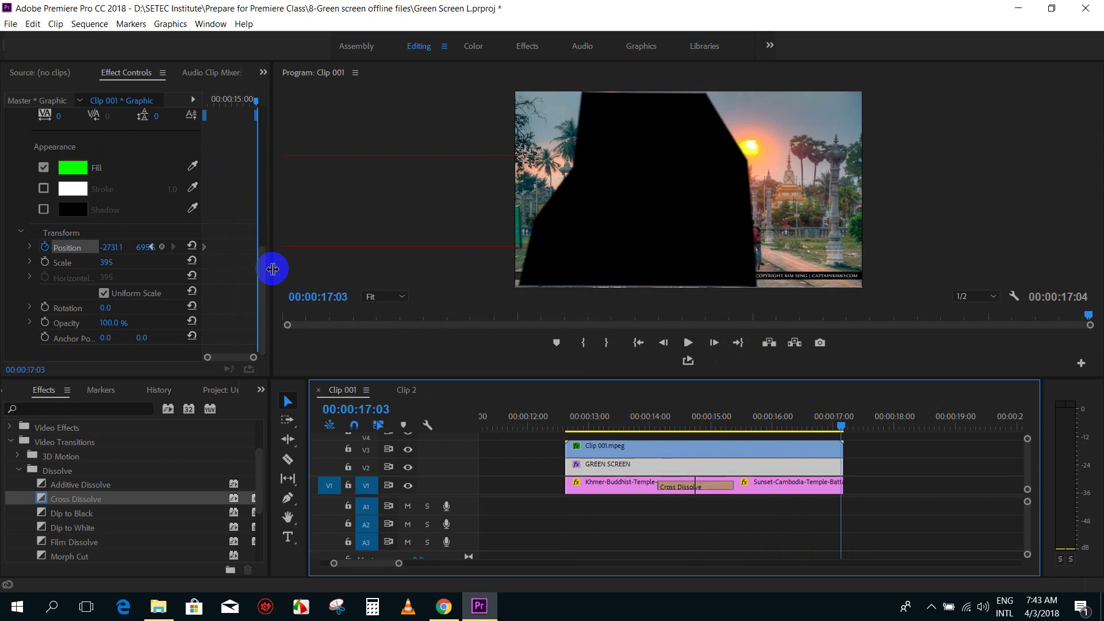
pyautogui.click(829, 426)
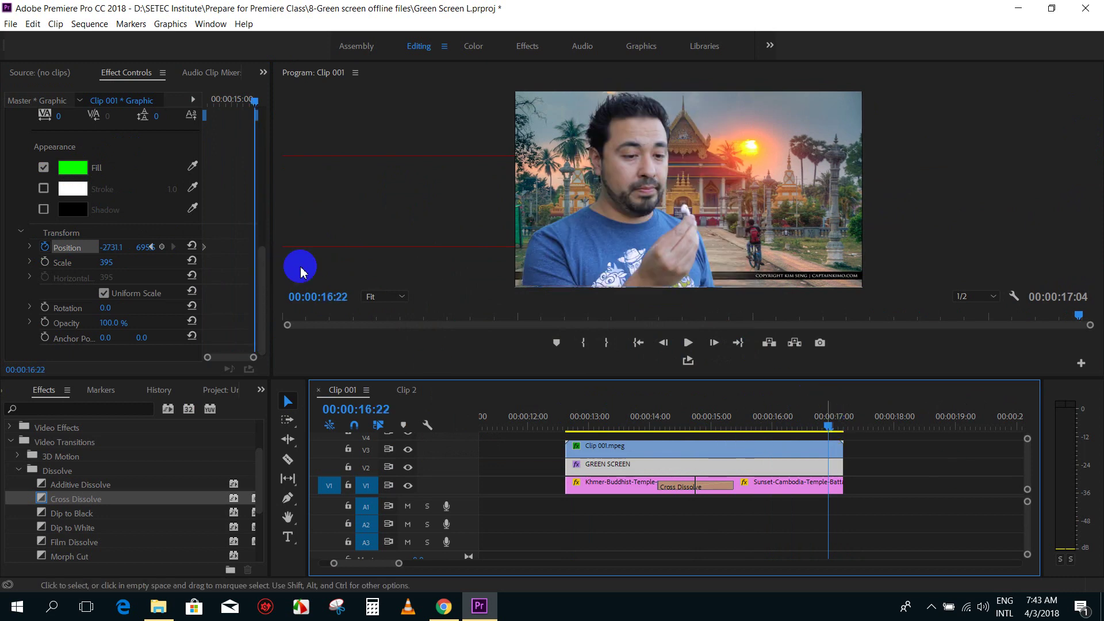
pyautogui.moveTo(105, 252); pyautogui.dragTo(98, 238)
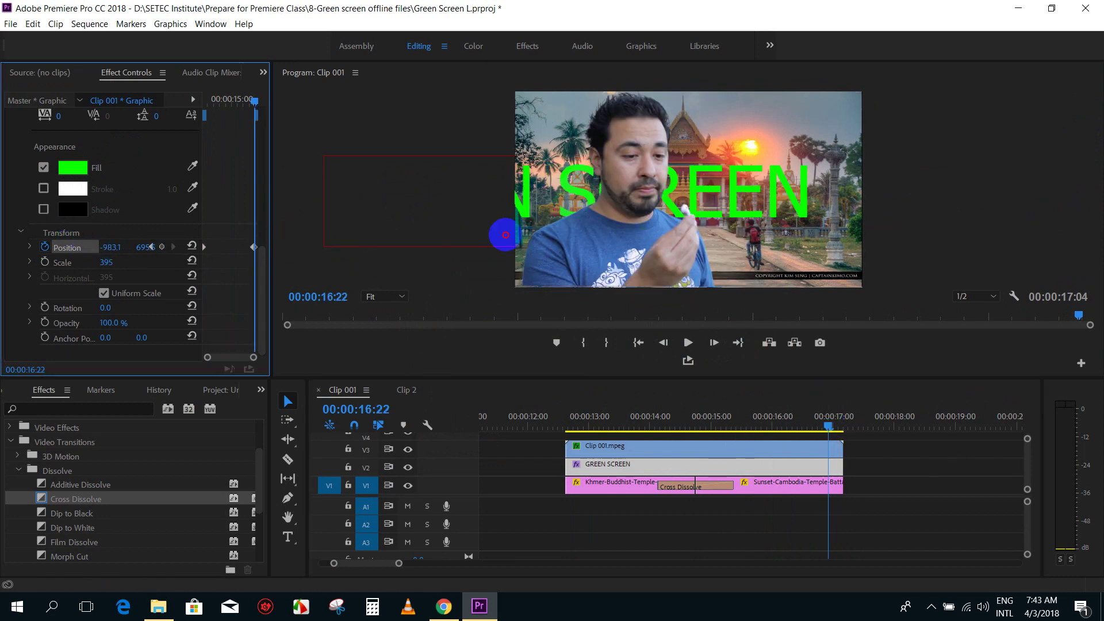
pyautogui.moveTo(109, 248)
pyautogui.mouseDown()
pyautogui.moveTo(978, 246)
pyautogui.moveTo(577, 460)
pyautogui.mouseUp()
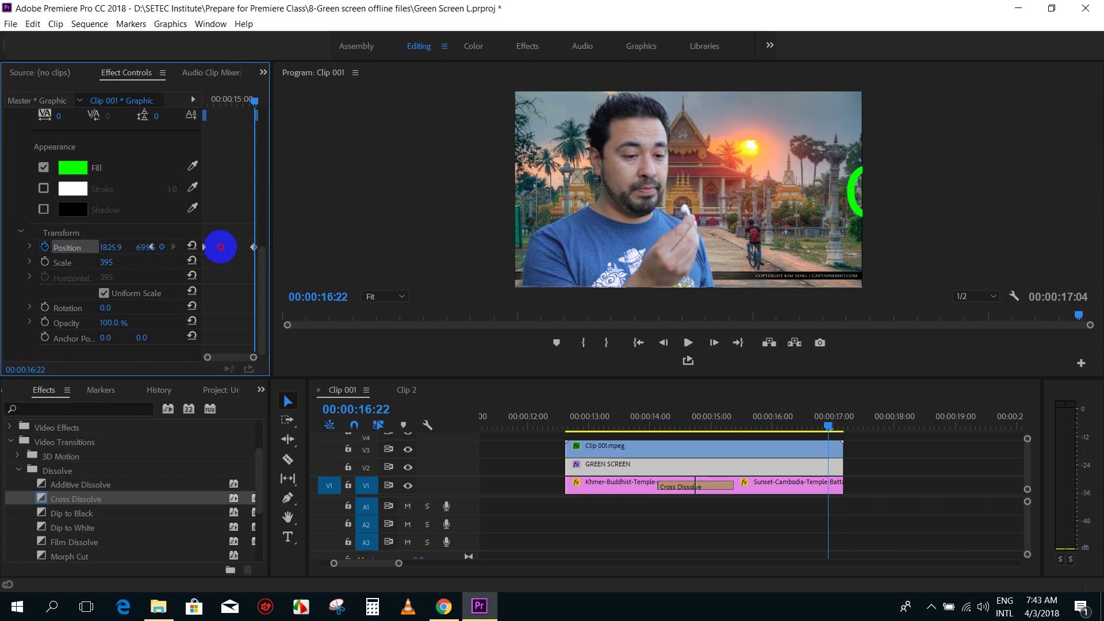
# Play back the sliding green title animation twice, zooming the timeline out and back in
pyautogui.click(570, 422)
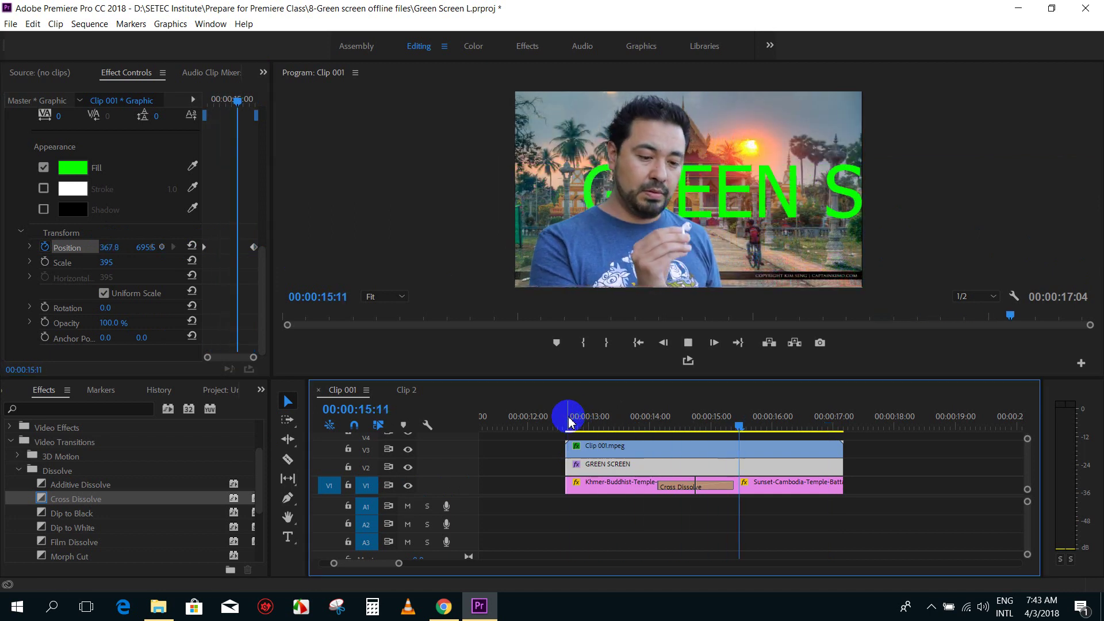
pyautogui.press('space')
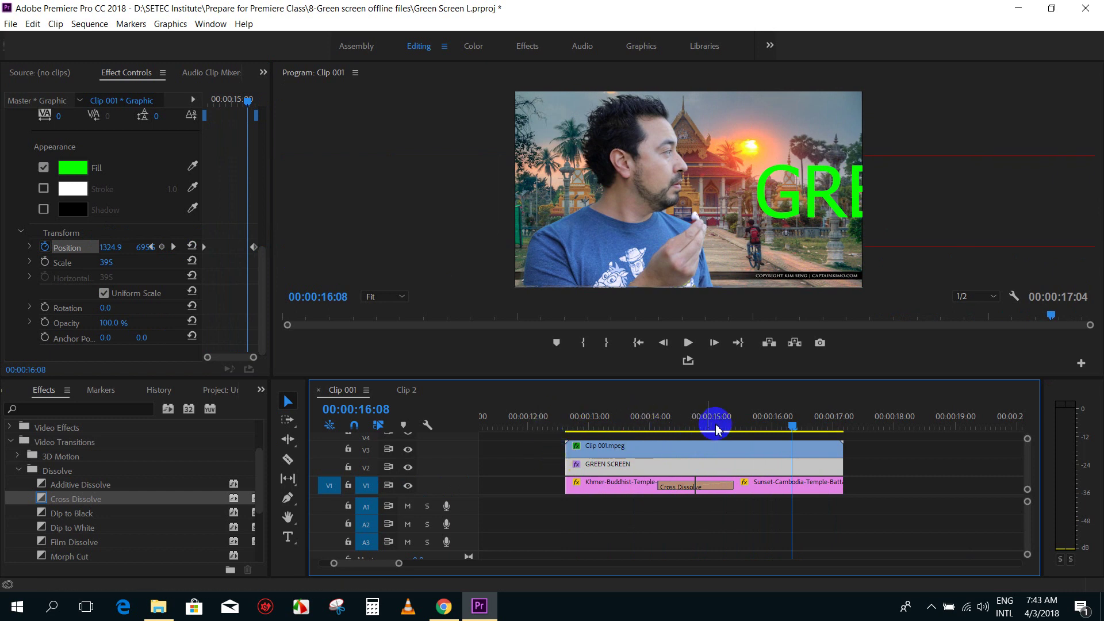
pyautogui.press('-')
pyautogui.press('-')
pyautogui.press('-')
pyautogui.click(592, 426)
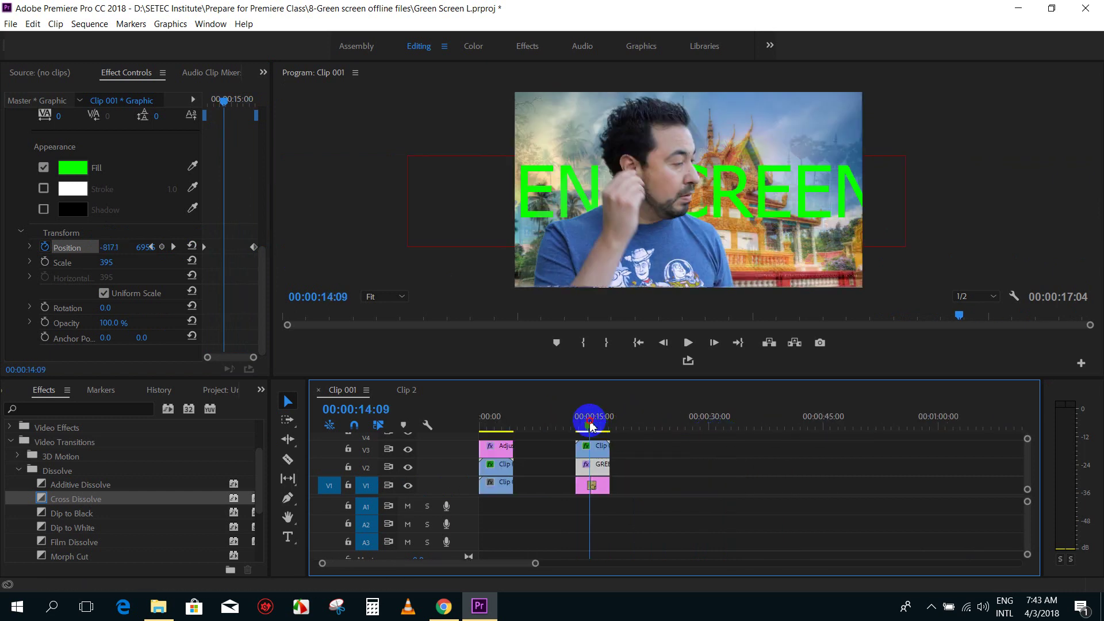
pyautogui.moveTo(593, 426); pyautogui.dragTo(583, 426)
pyautogui.press('space')
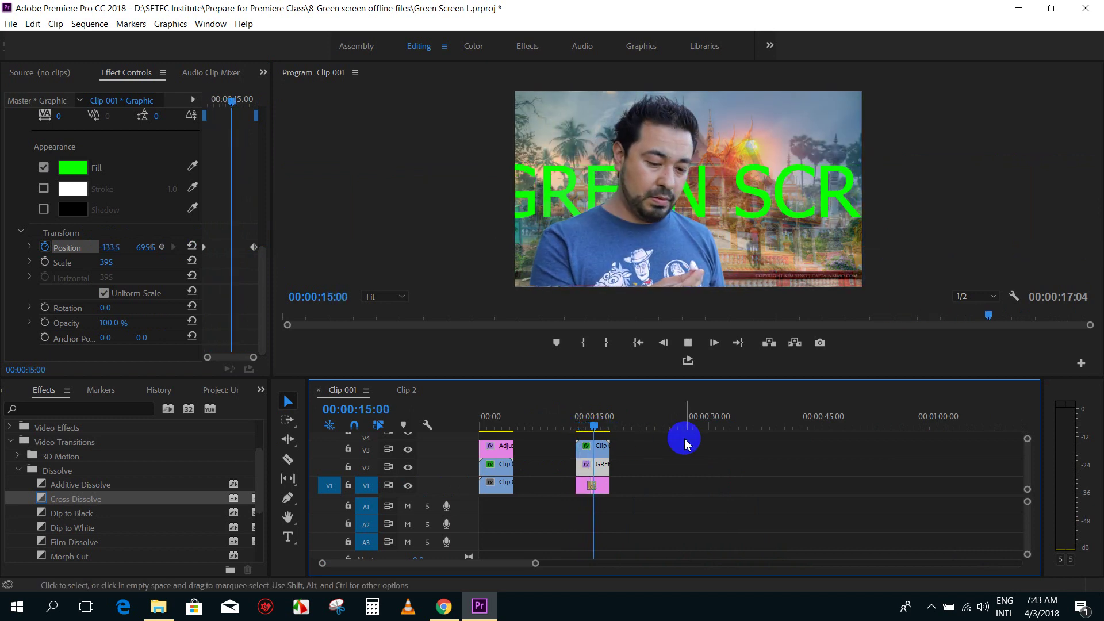
pyautogui.press('=')
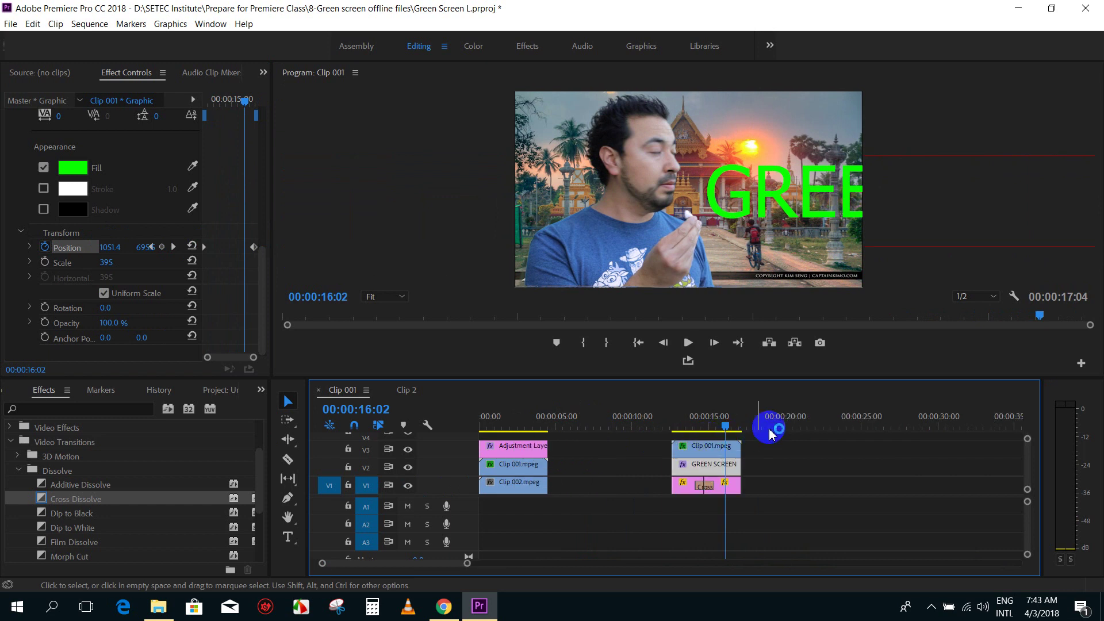
pyautogui.click(793, 426)
pyautogui.hscroll(3, 805, 425)
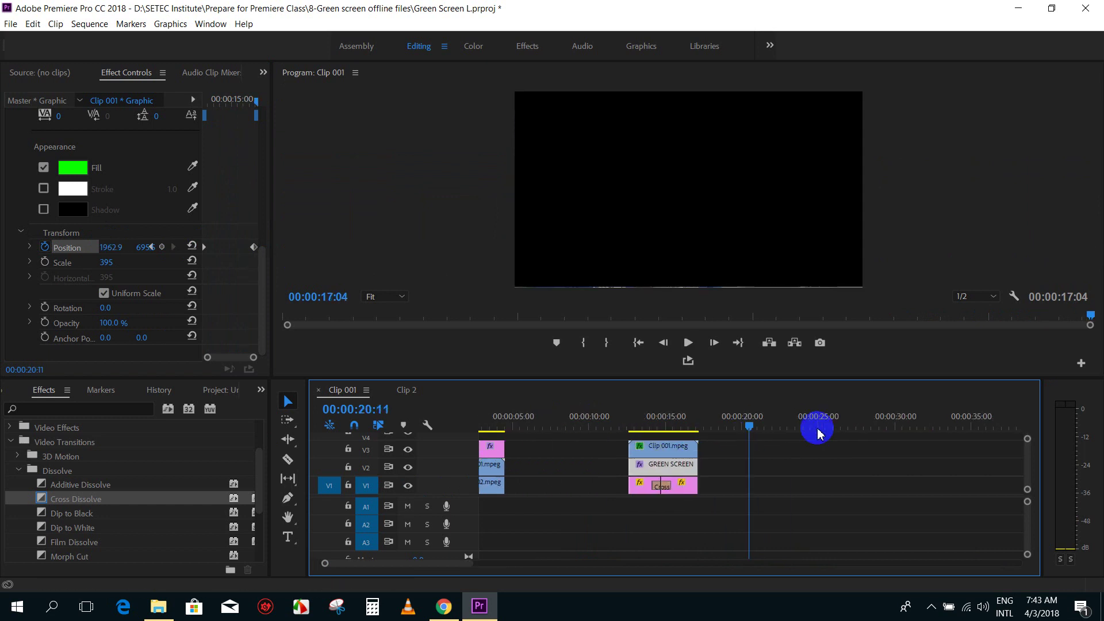
# Show the Green Screen L project's media in the Project panel and select Clip 2.mpeg
pyautogui.click(229, 391)
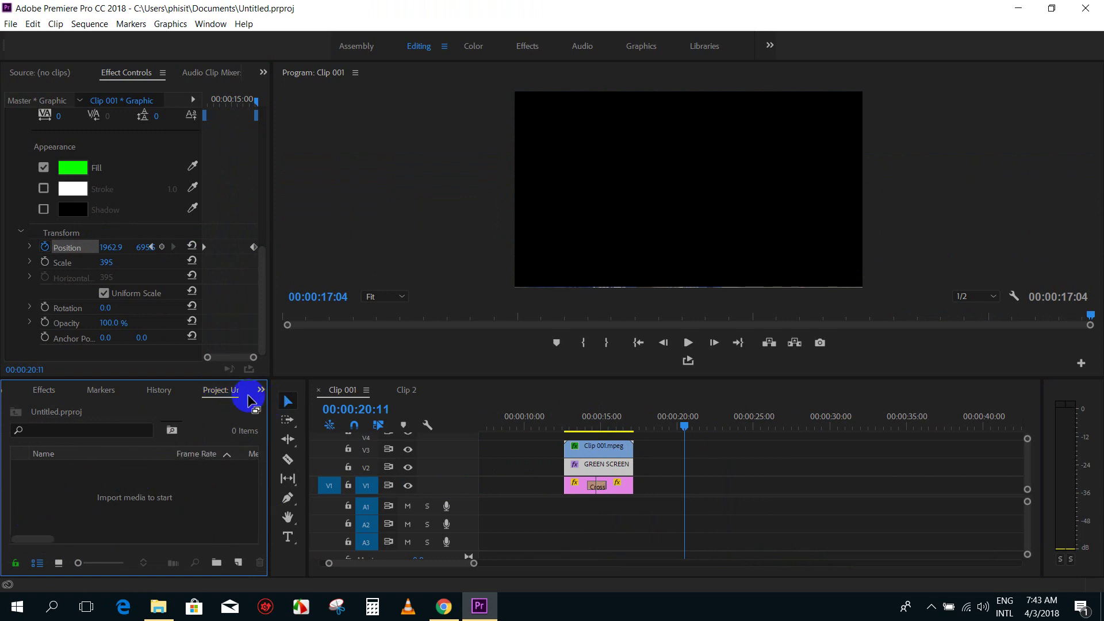
pyautogui.click(260, 390)
pyautogui.click(303, 518)
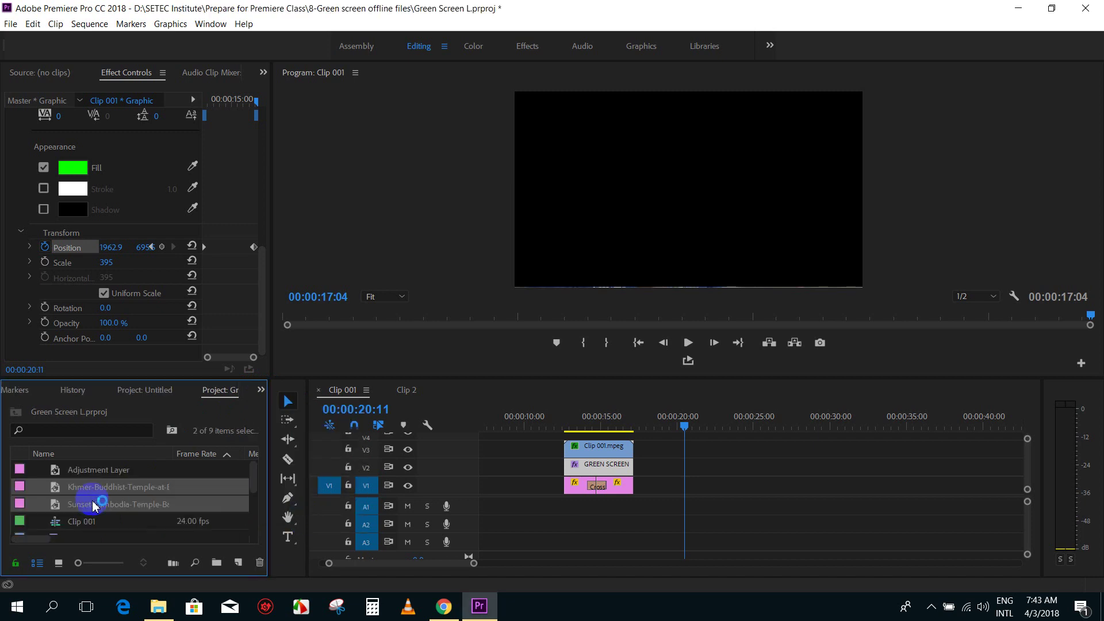
pyautogui.moveTo(95, 506); pyautogui.dragTo(157, 493)
pyautogui.scroll(-3, 66, 509)
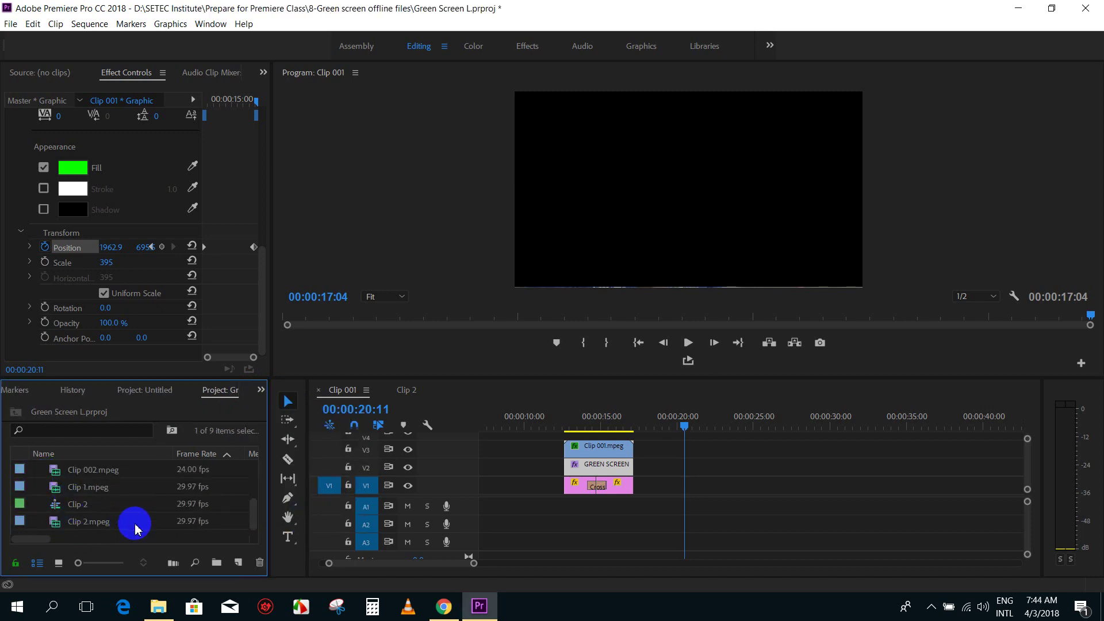
pyautogui.click(87, 522)
# Add Clip 2.mpeg to V3 near 00:00:25 and Scale to Frame Size
pyautogui.doubleClick(52, 522)
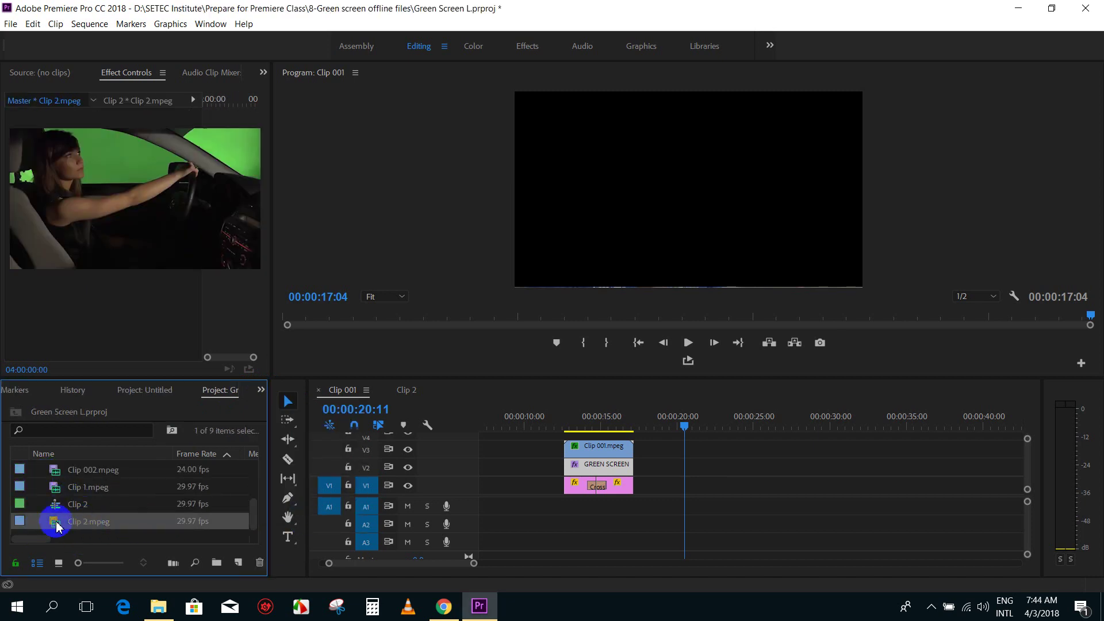
pyautogui.moveTo(58, 527)
pyautogui.mouseDown()
pyautogui.moveTo(760, 452)
pyautogui.moveTo(765, 427)
pyautogui.mouseUp()
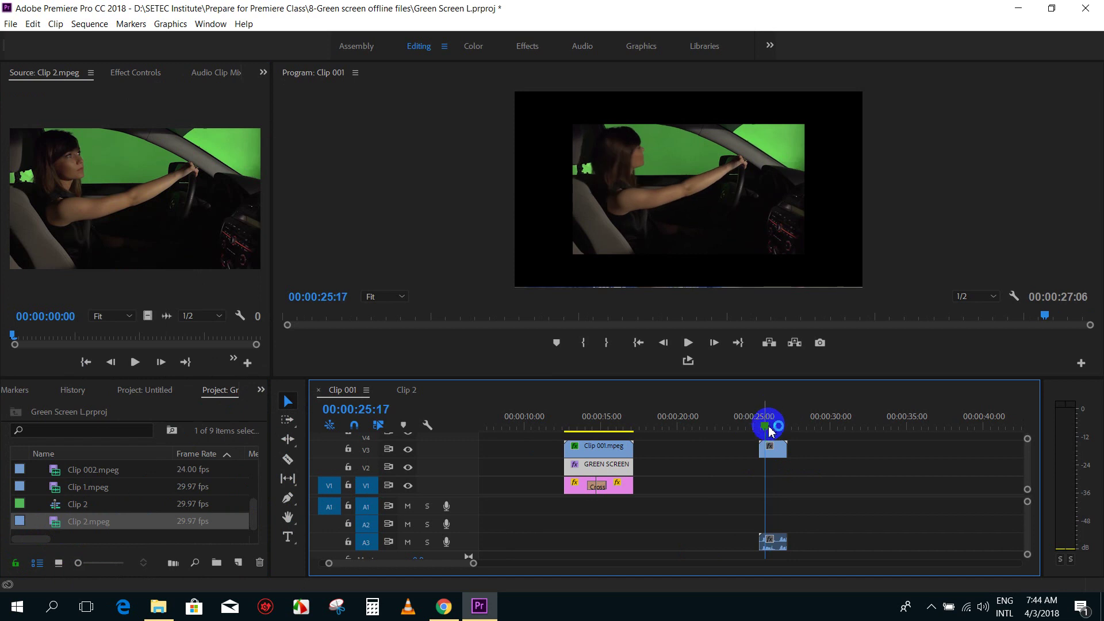
pyautogui.press('=')
pyautogui.rightClick(781, 450)
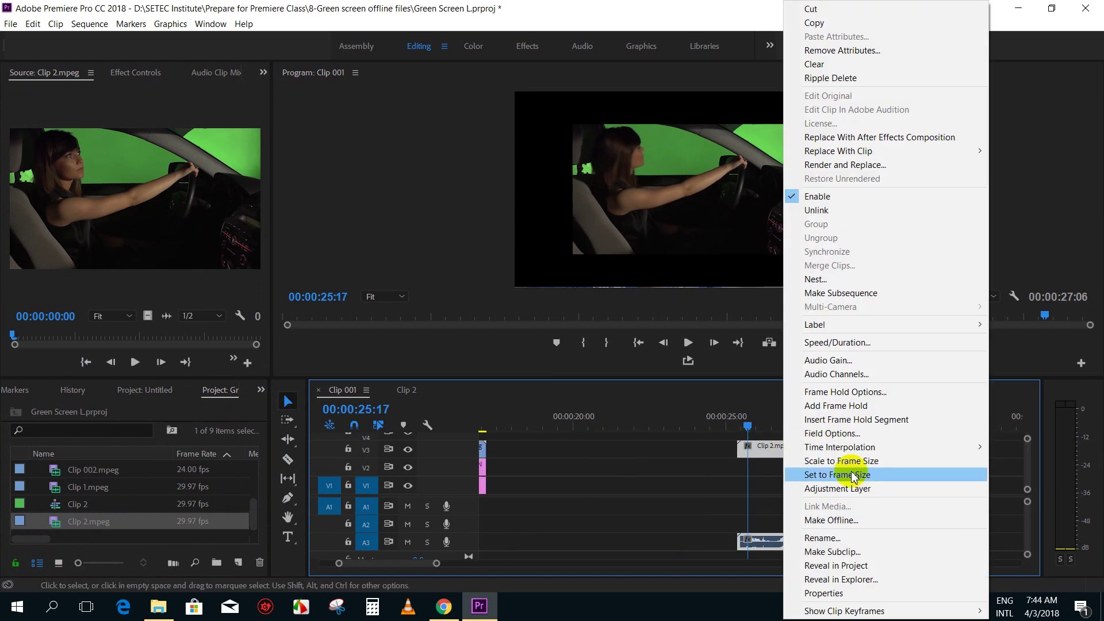
pyautogui.click(852, 460)
# Move Clip 2.mpeg's audio from track A3 down to A2
pyautogui.moveTo(778, 531); pyautogui.dragTo(770, 521)
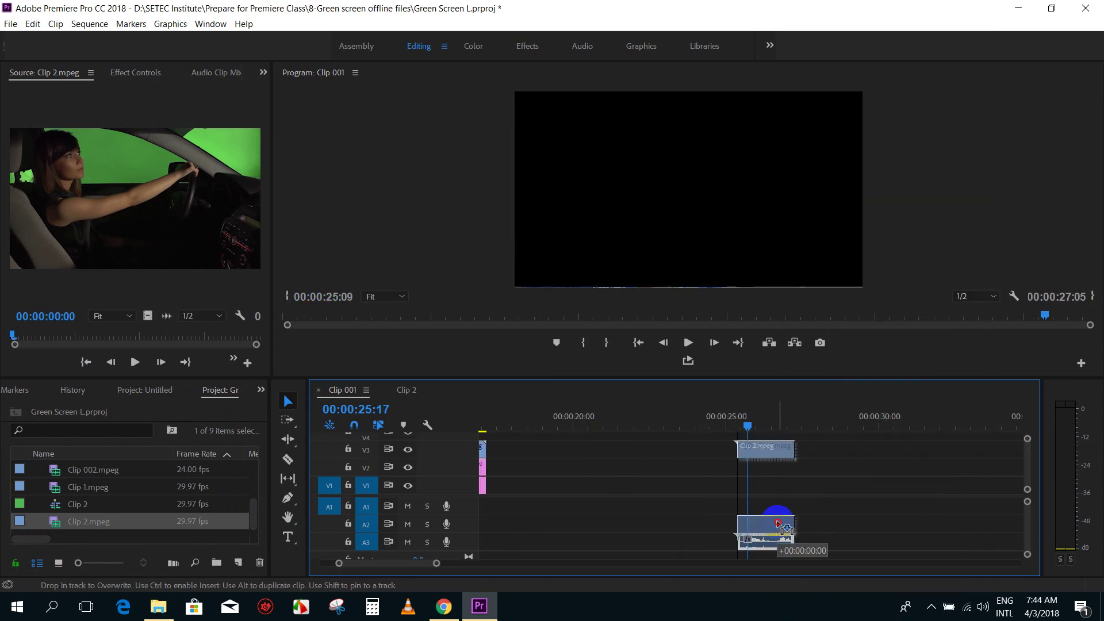
pyautogui.moveTo(749, 433); pyautogui.dragTo(758, 426)
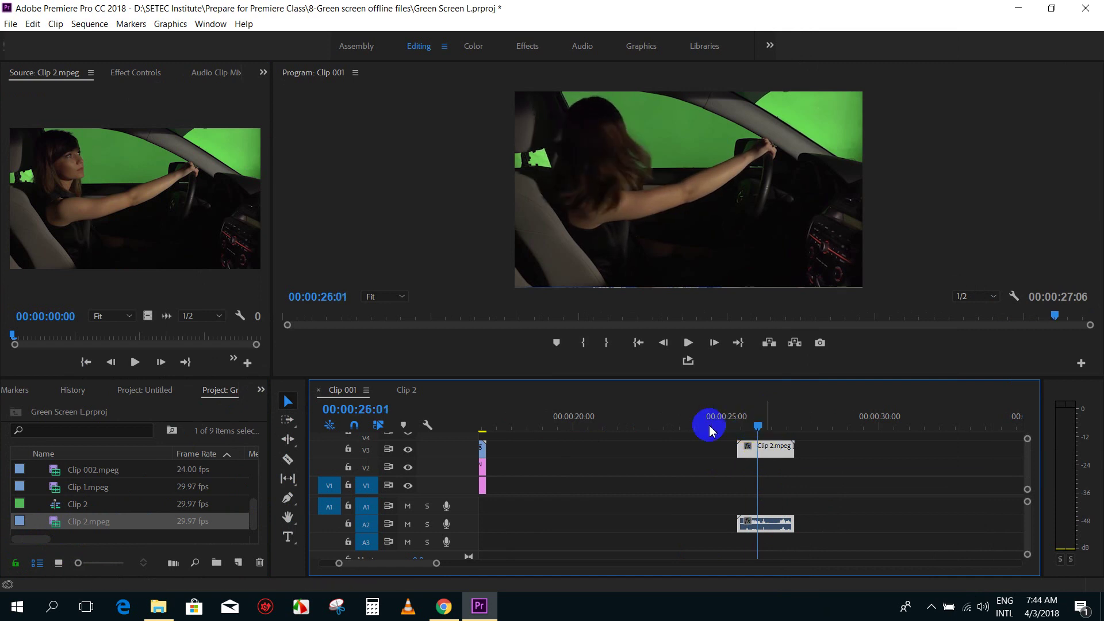
pyautogui.scroll(2, 89, 505)
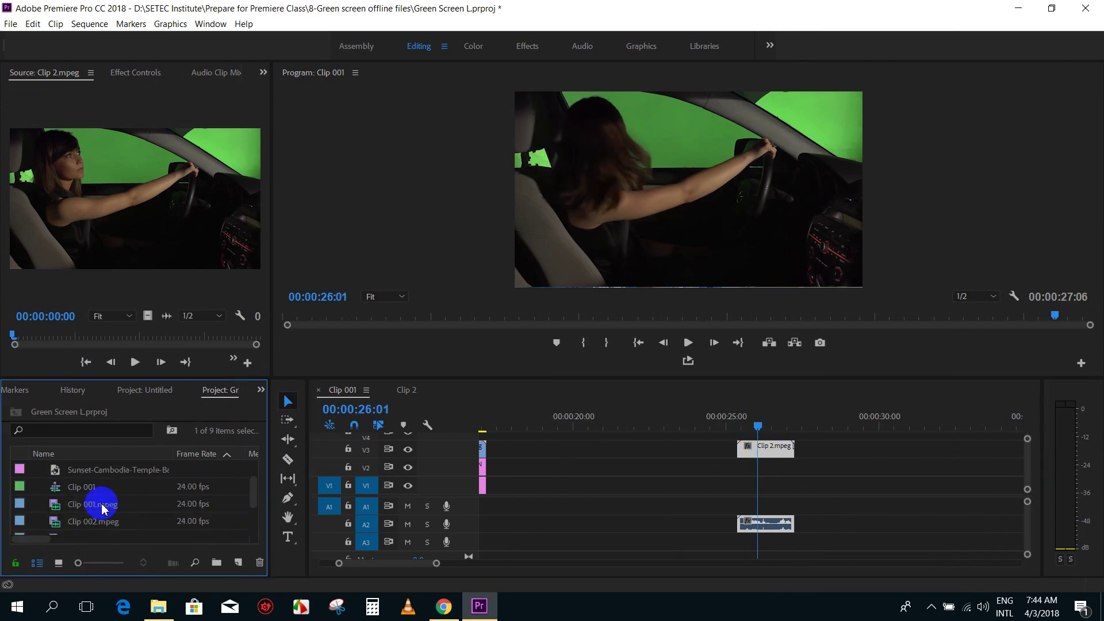
pyautogui.scroll(-3, 103, 509)
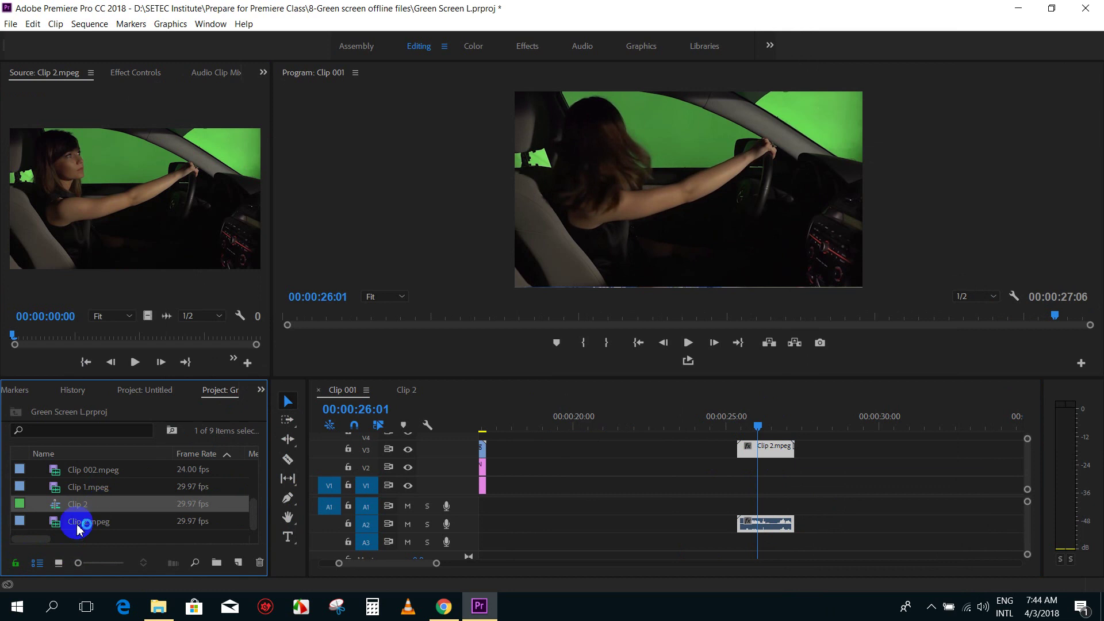
pyautogui.scroll(2, 100, 525)
pyautogui.scroll(1, 99, 520)
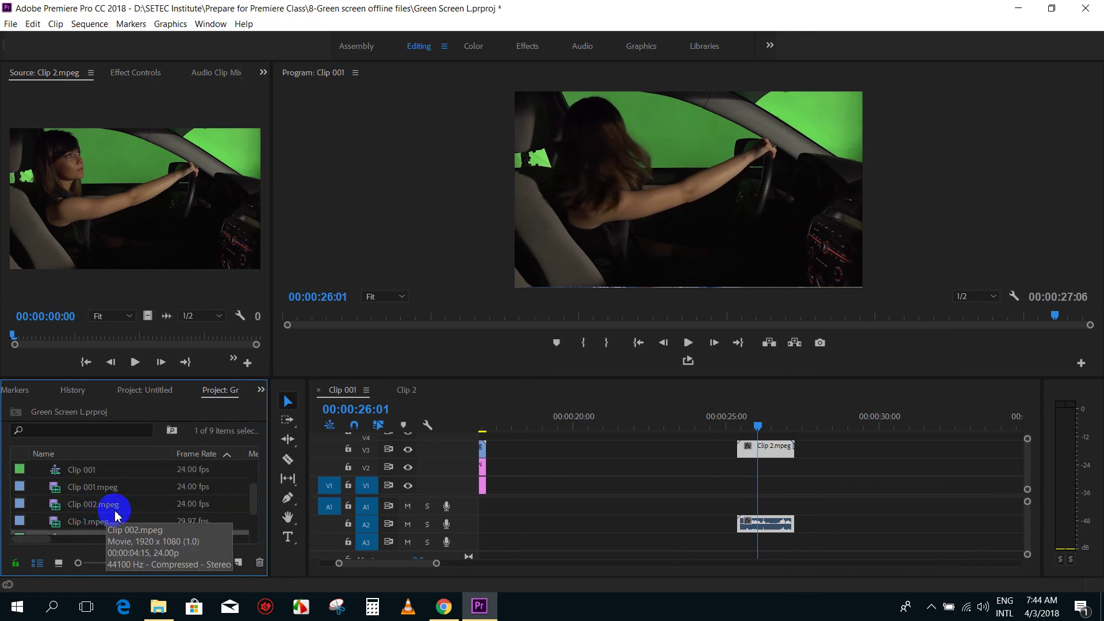
pyautogui.scroll(-2, 108, 517)
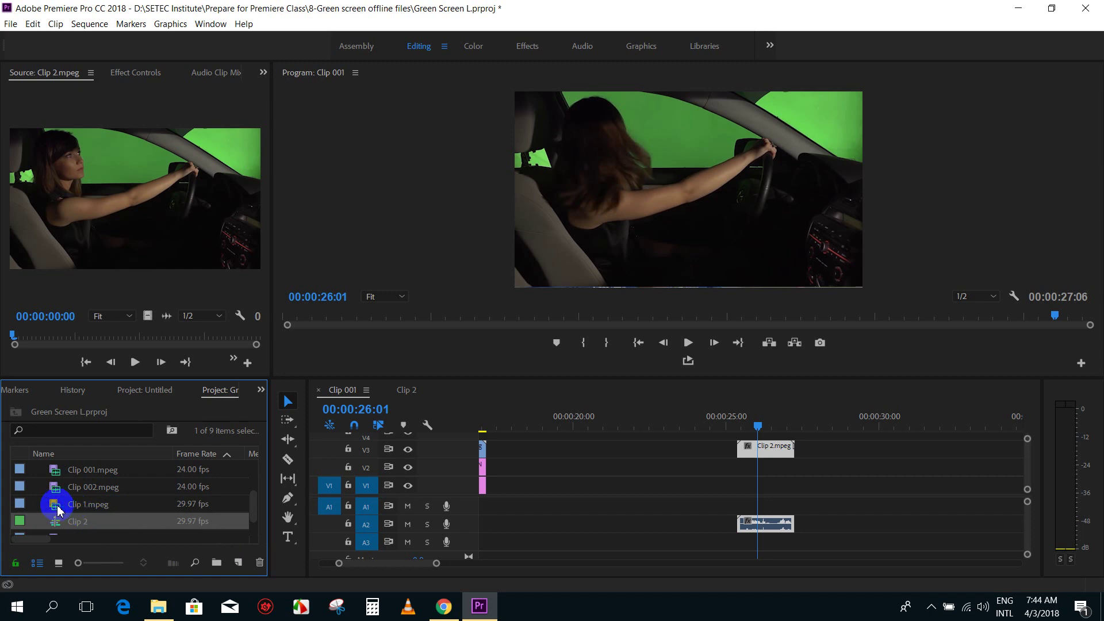
# Place Clip 1.mpeg on track V1 near 25 seconds
pyautogui.moveTo(57, 509); pyautogui.dragTo(798, 489)
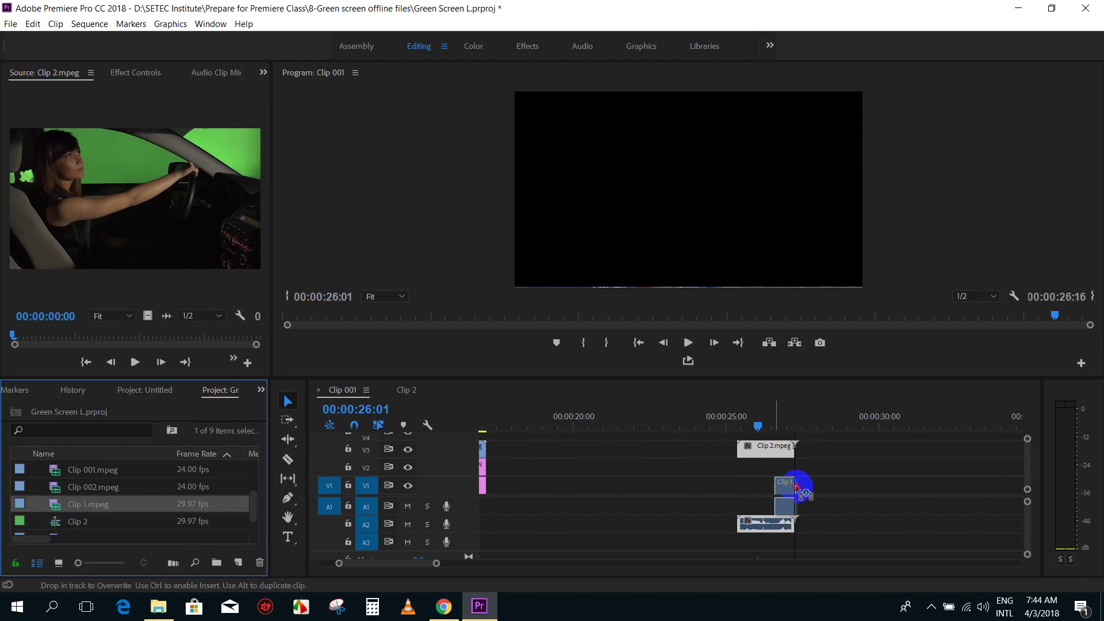
pyautogui.moveTo(798, 489); pyautogui.dragTo(740, 485)
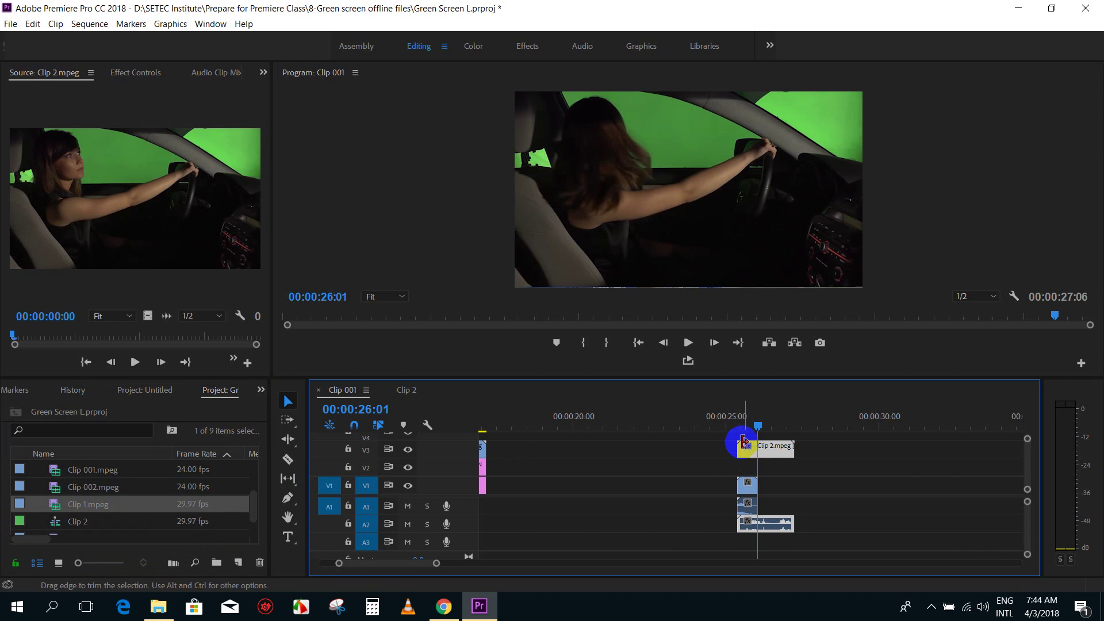
pyautogui.click(745, 428)
pyautogui.press('=')
pyautogui.press('=')
pyautogui.rightClick(797, 485)
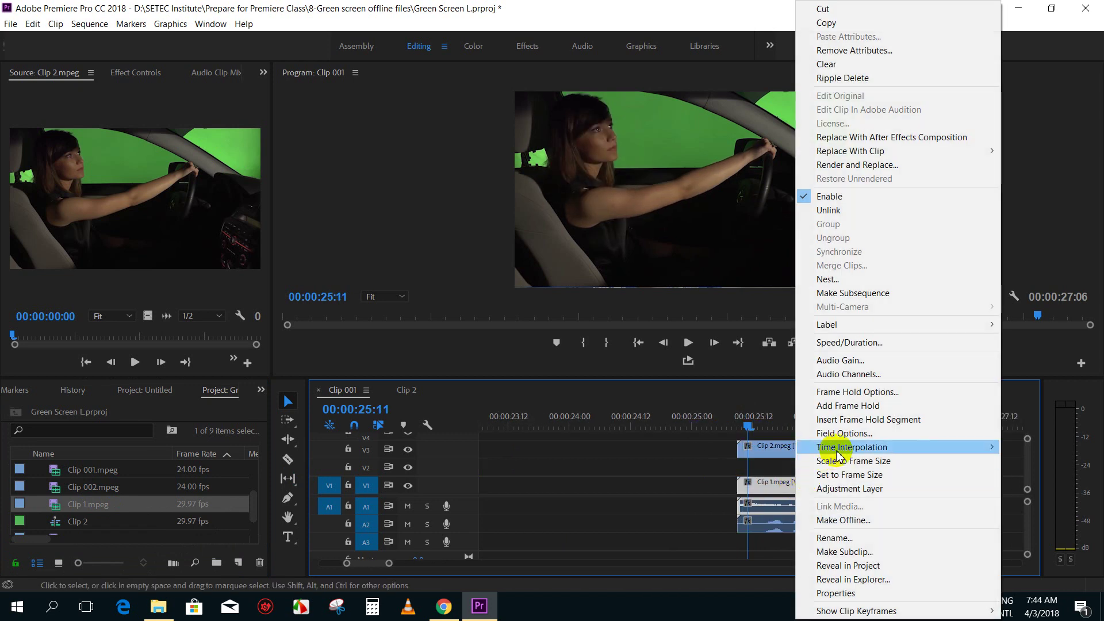
pyautogui.moveTo(788, 487); pyautogui.dragTo(681, 488)
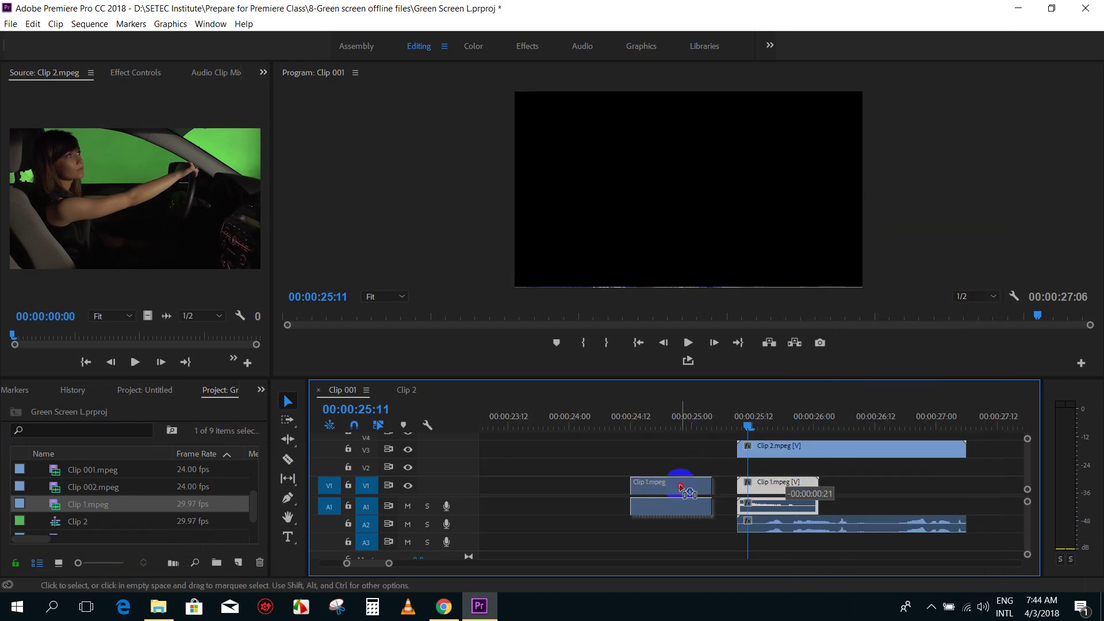
pyautogui.moveTo(682, 488); pyautogui.dragTo(707, 488)
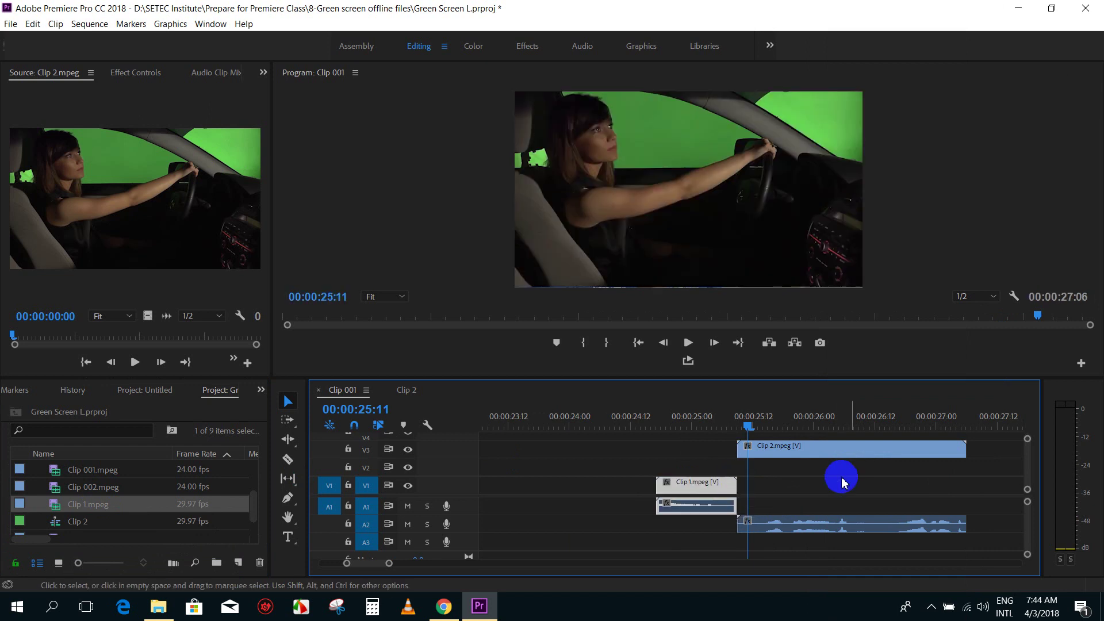
pyautogui.scroll(1, 841, 482)
pyautogui.scroll(-1, 886, 483)
pyautogui.scroll(-1, 869, 486)
pyautogui.scroll(-1, 860, 490)
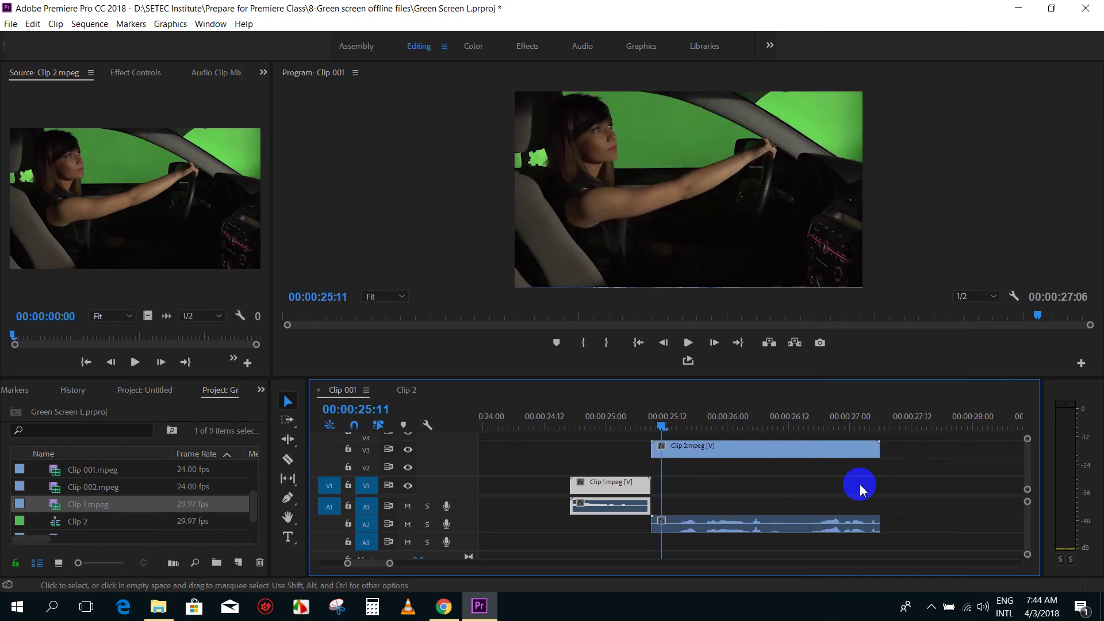
pyautogui.scroll(-1, 779, 488)
pyautogui.scroll(1, 794, 489)
pyautogui.scroll(1, 767, 491)
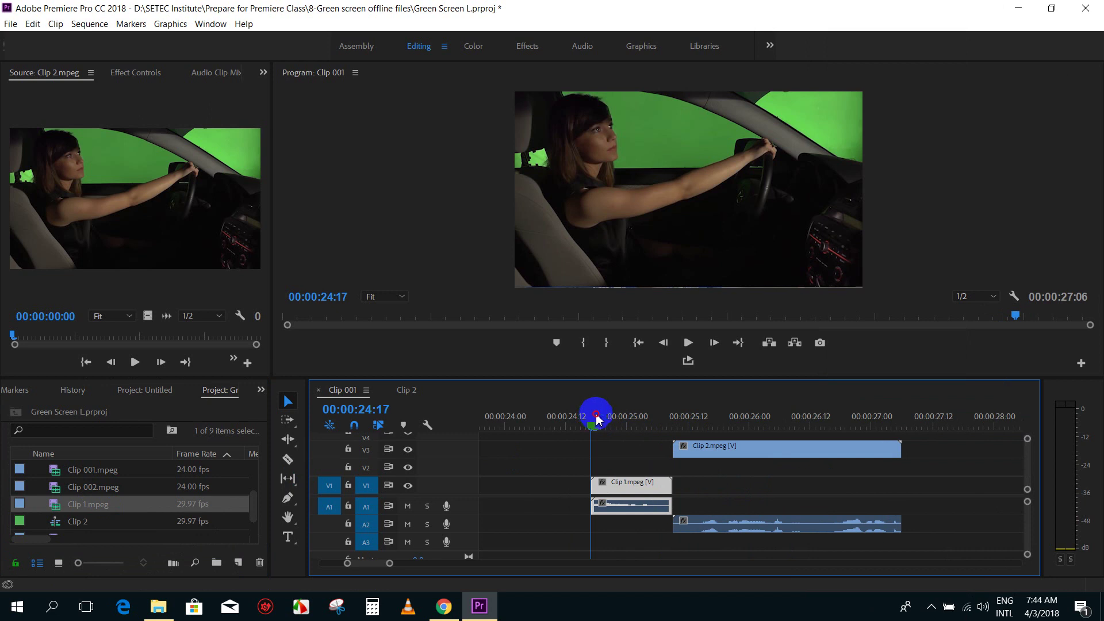
# Preview both clips and align Clip 1.mpeg's start with Clip 2 at 25:12
pyautogui.moveTo(597, 420)
pyautogui.mouseDown()
pyautogui.moveTo(625, 426)
pyautogui.moveTo(584, 433)
pyautogui.moveTo(670, 437)
pyautogui.moveTo(676, 425)
pyautogui.mouseUp()
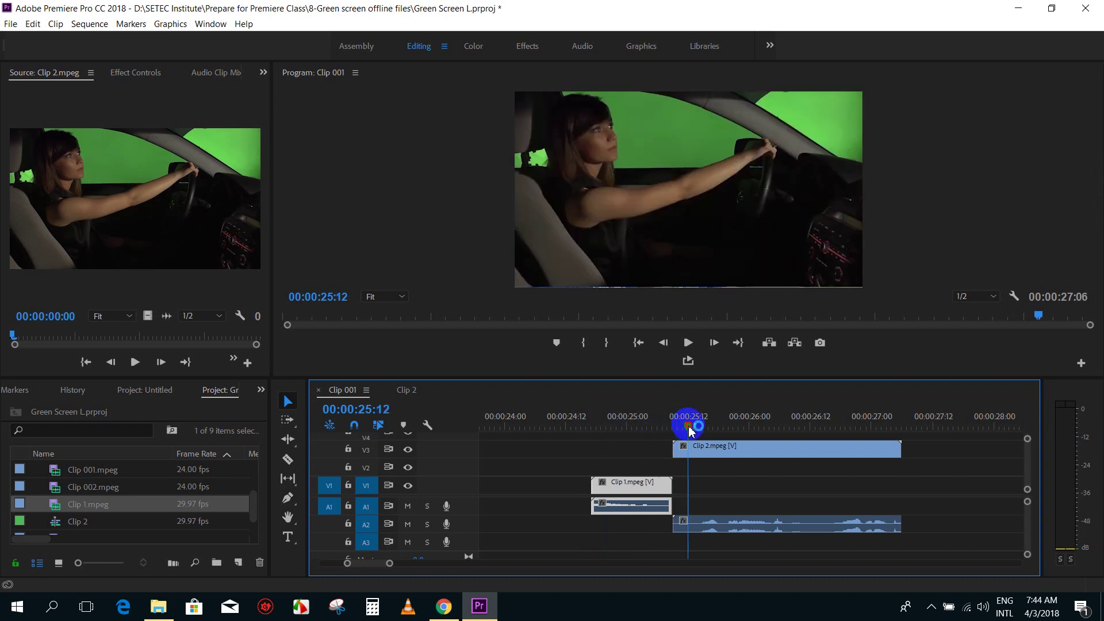
pyautogui.moveTo(691, 431); pyautogui.dragTo(786, 436)
pyautogui.click(620, 513)
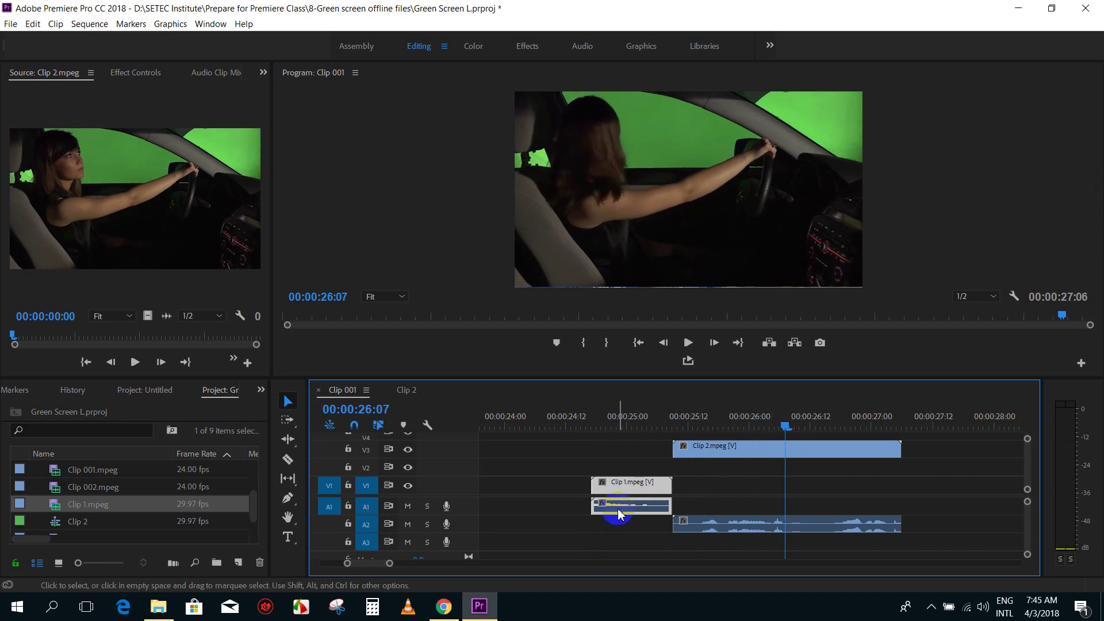
pyautogui.moveTo(625, 495); pyautogui.dragTo(693, 472)
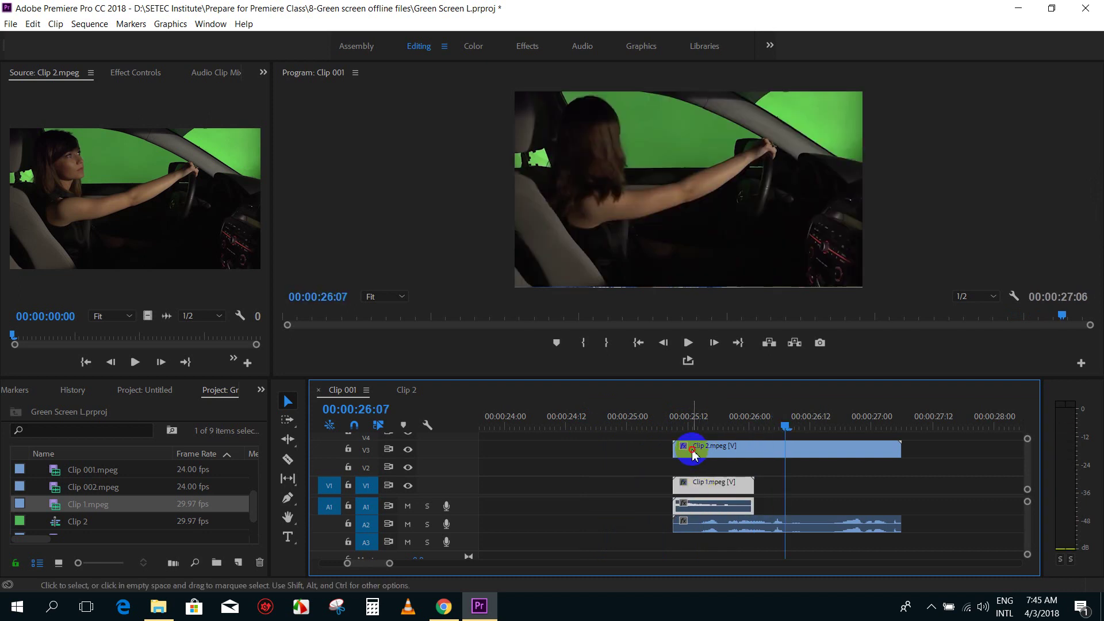
# Move Clip 2.mpeg from V3 down to V2 and preview the stacked clips at 25:13
pyautogui.click(695, 419)
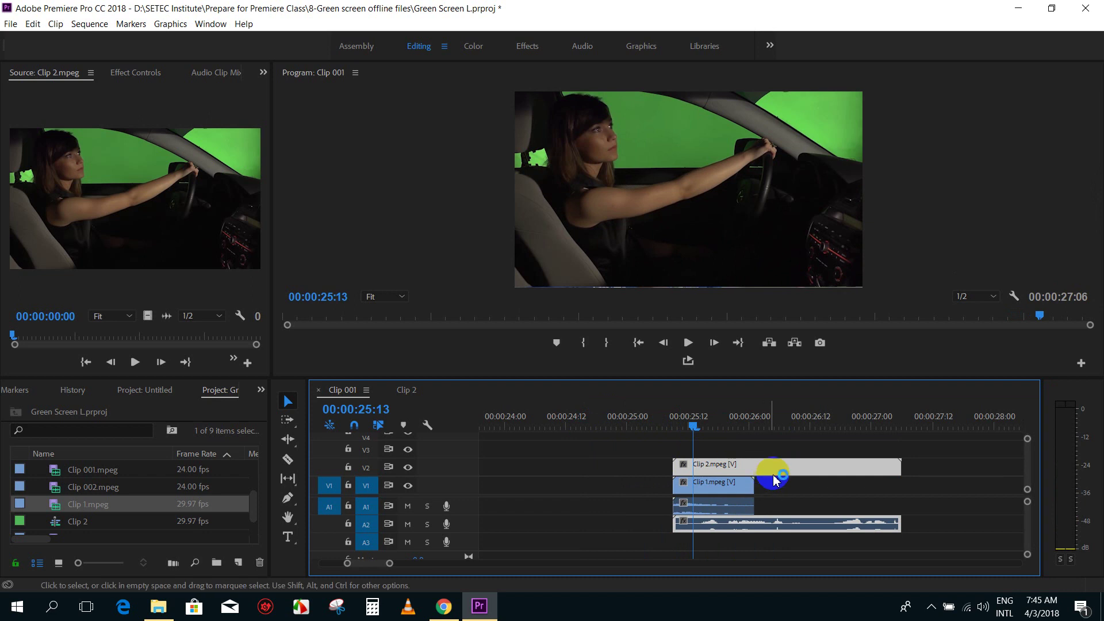
pyautogui.press('=')
pyautogui.moveTo(772, 448); pyautogui.dragTo(768, 424)
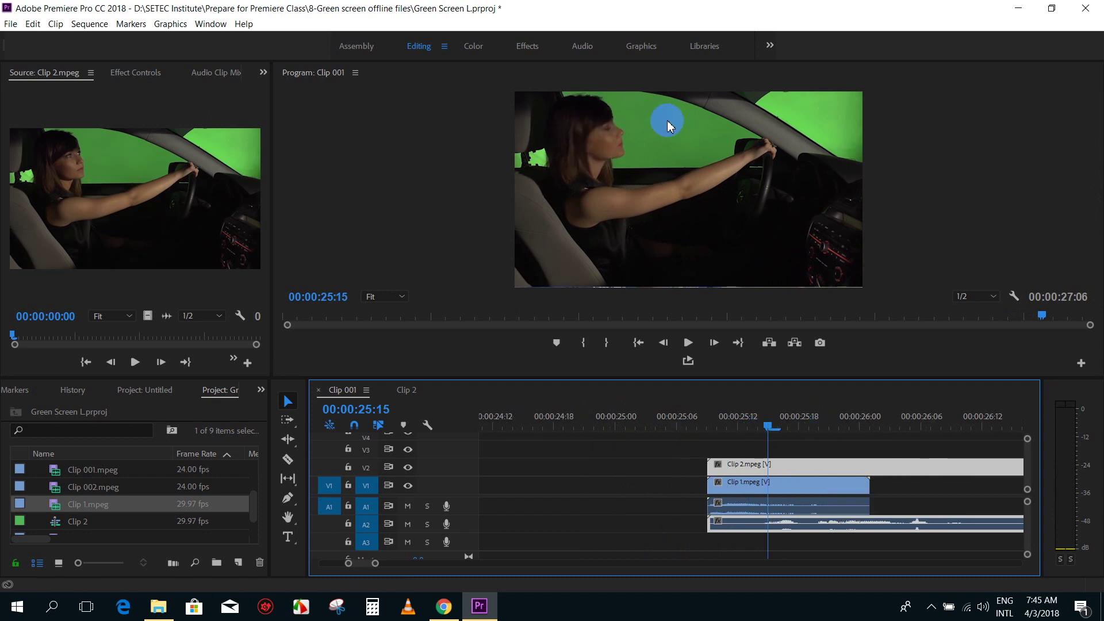
pyautogui.press('Right')
pyautogui.press('Right')
pyautogui.press('Right')
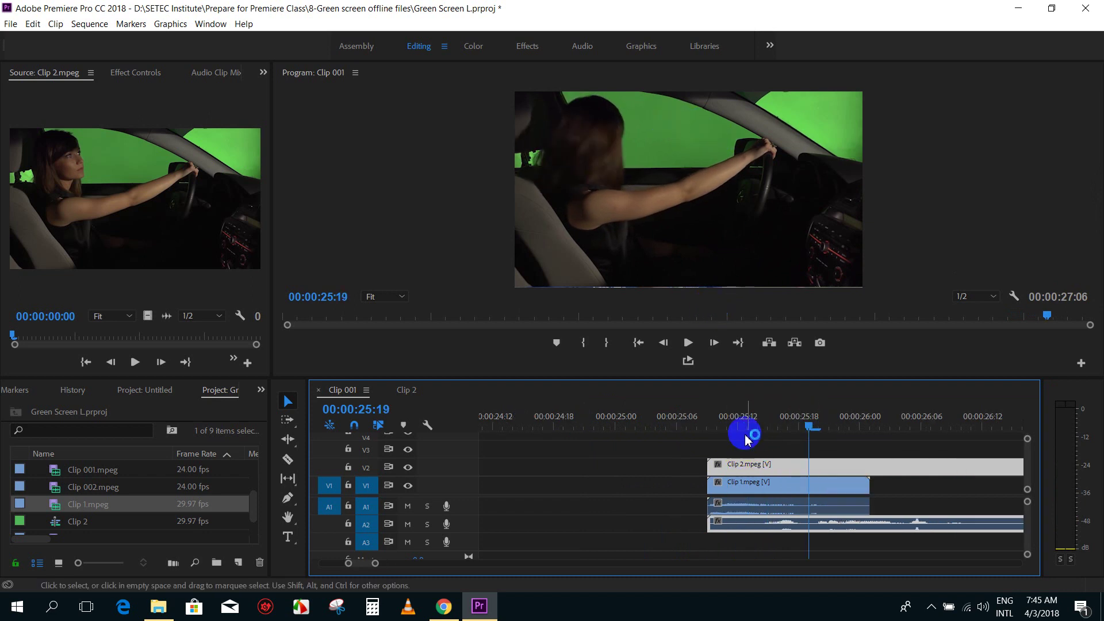
pyautogui.click(748, 428)
pyautogui.scroll(1, 782, 489)
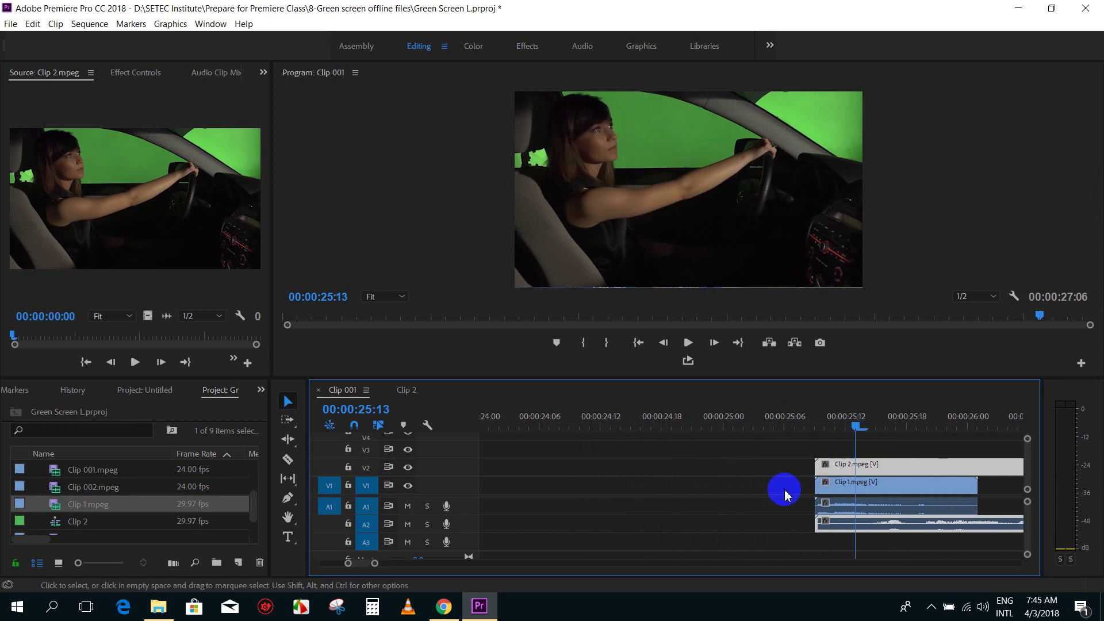
pyautogui.scroll(-2, 791, 500)
pyautogui.click(787, 498)
pyautogui.click(706, 467)
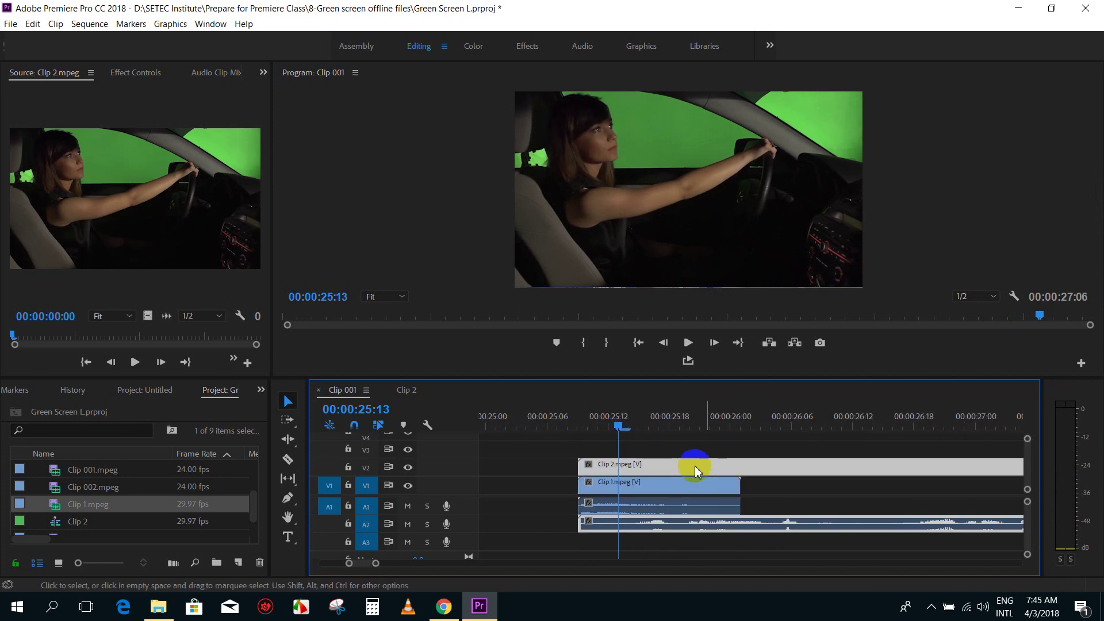
# Search the Effects panel for 'ultr' and apply Ultra Key to Clip 2.mpeg
pyautogui.click(261, 390)
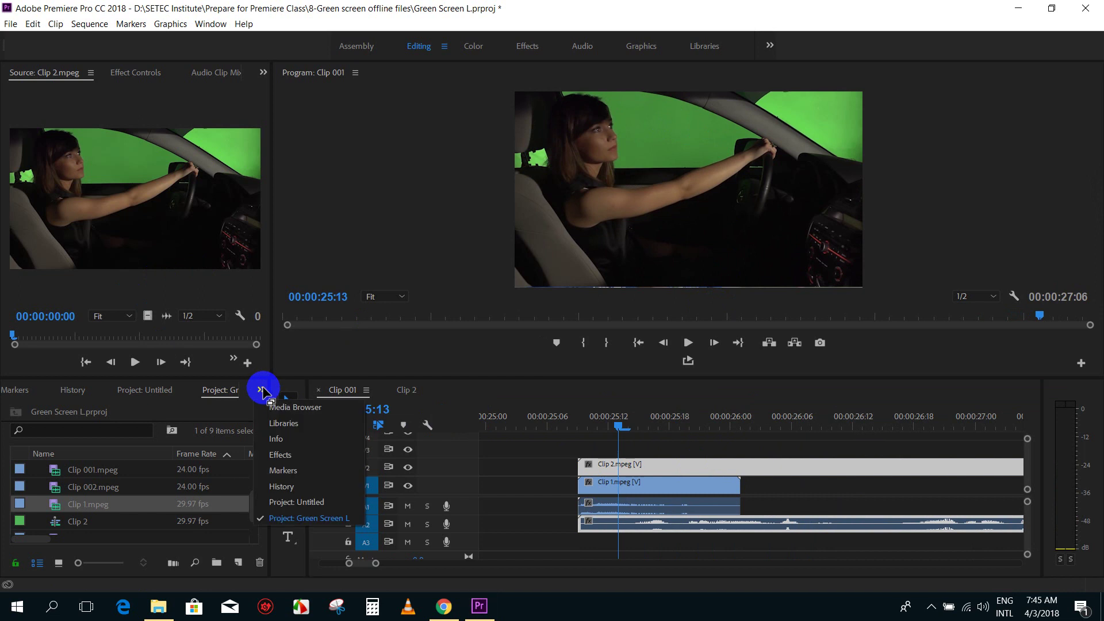
pyautogui.click(306, 489)
pyautogui.click(296, 457)
pyautogui.click(72, 407)
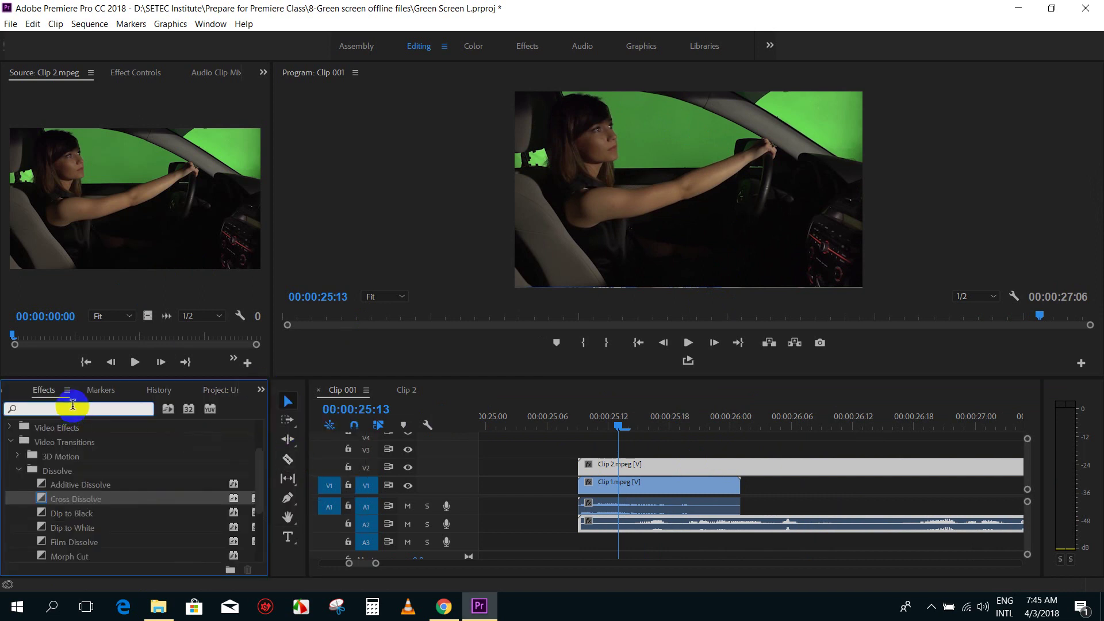
pyautogui.write('ultra')
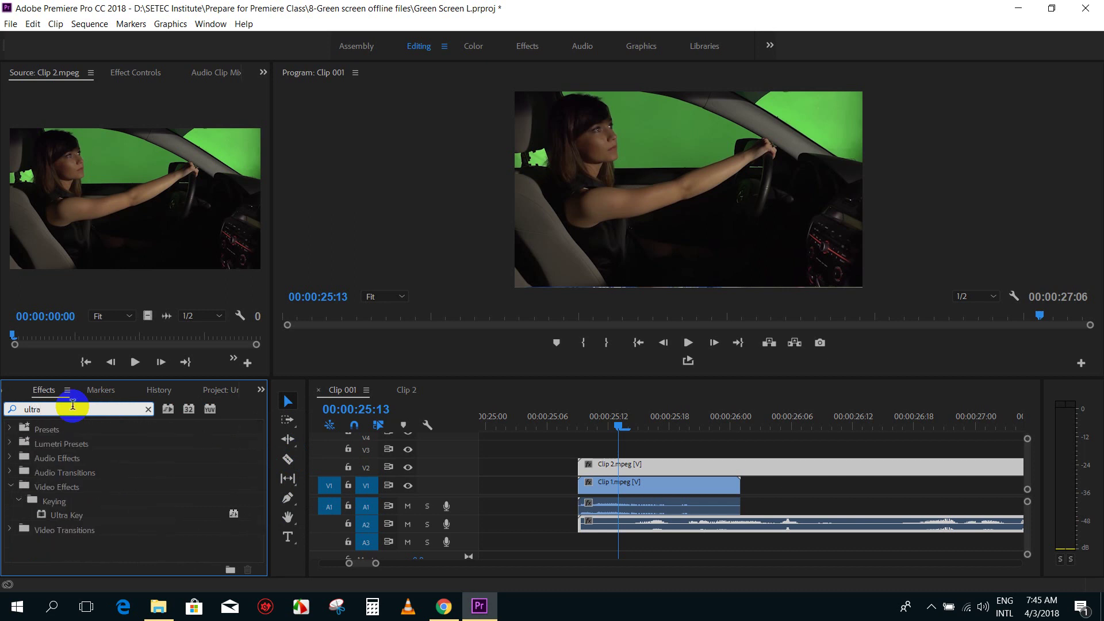
pyautogui.click(69, 512)
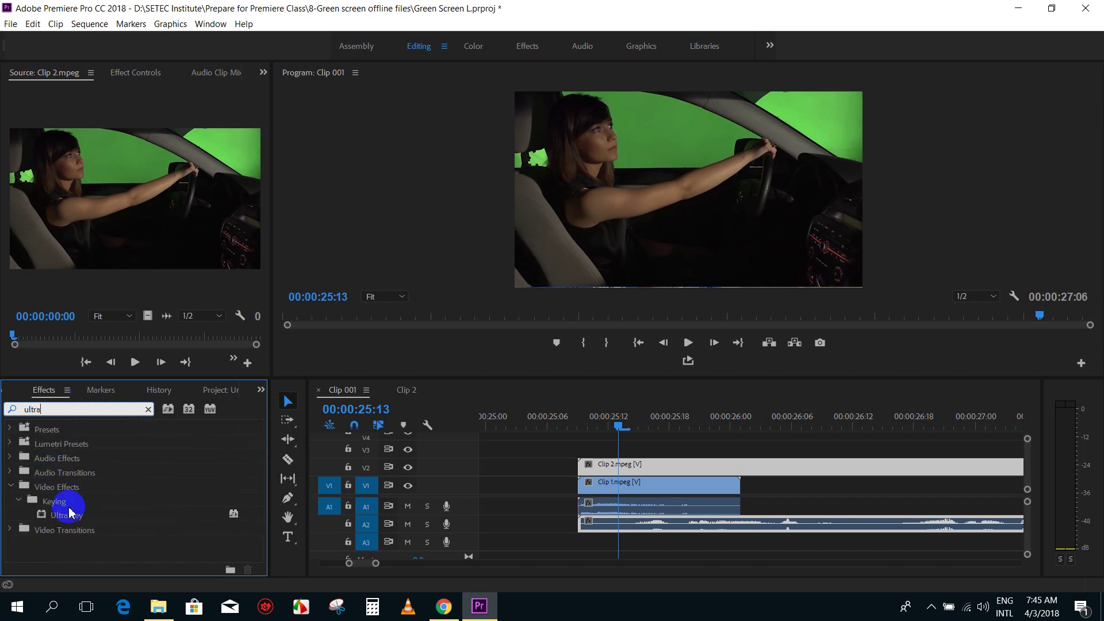
pyautogui.moveTo(46, 519)
pyautogui.mouseDown()
pyautogui.moveTo(39, 527)
pyautogui.moveTo(663, 450)
pyautogui.moveTo(659, 467)
pyautogui.mouseUp()
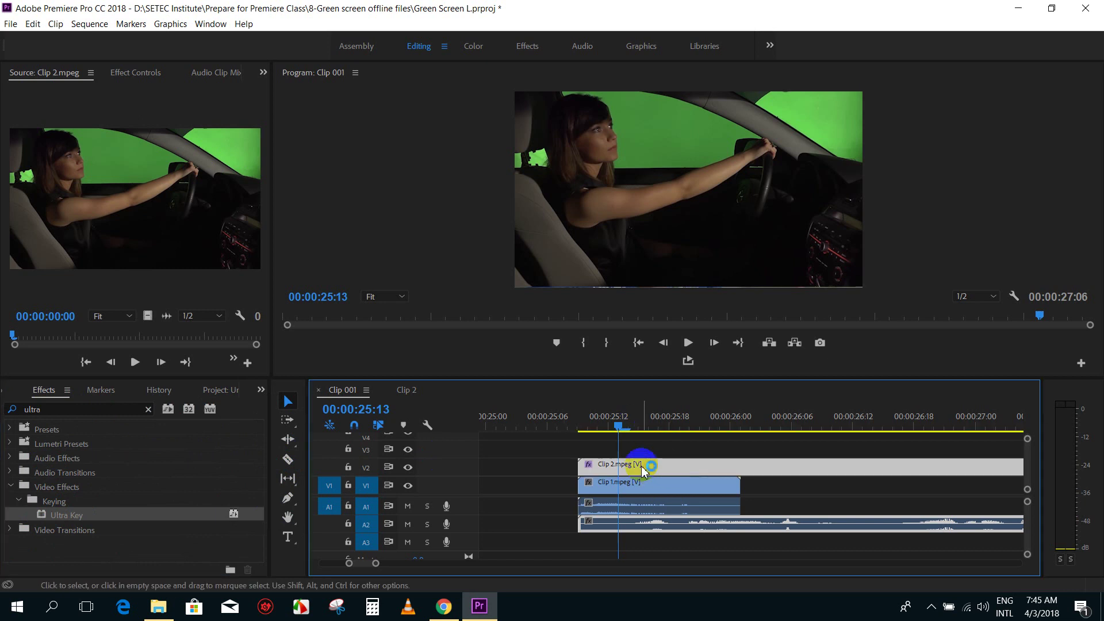
pyautogui.press('-')
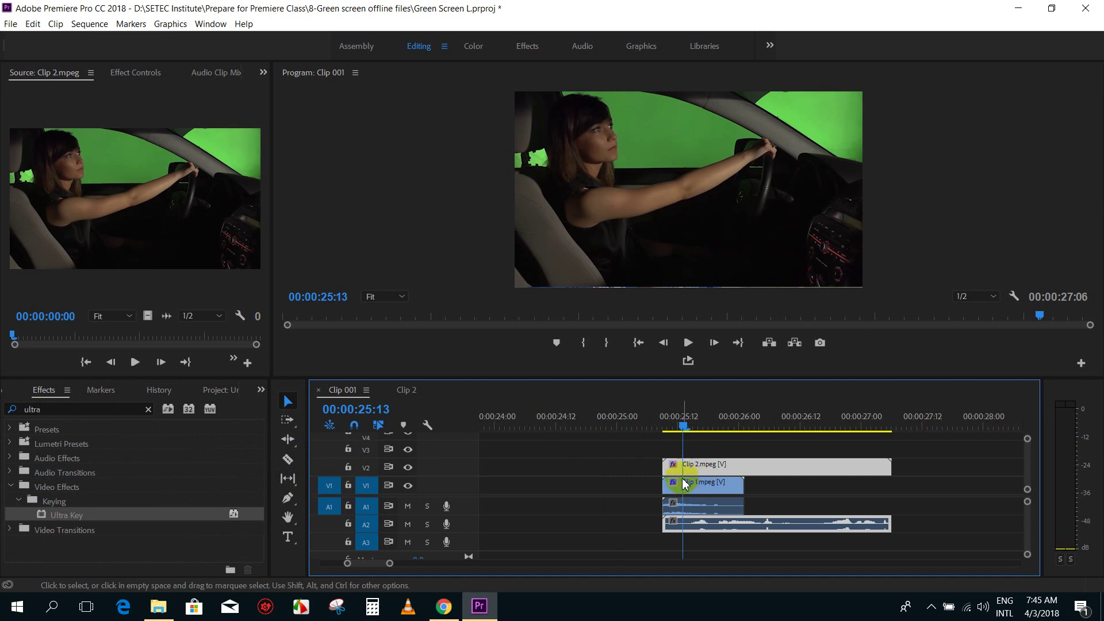
# Set Ultra Key's Key Color by sampling the green screen in the Program monitor
pyautogui.click(132, 75)
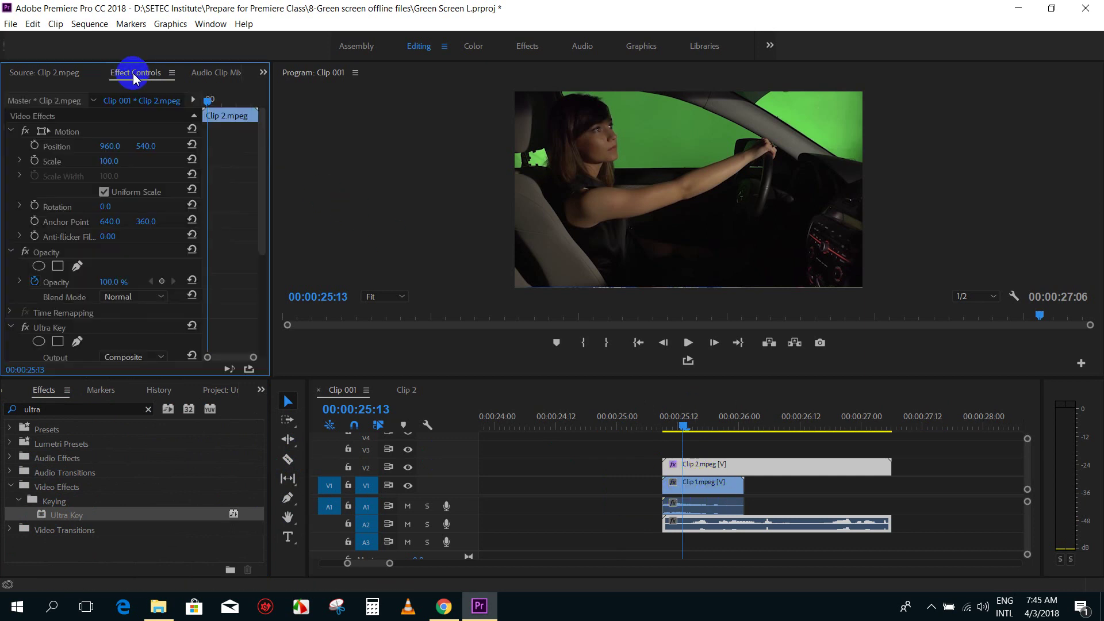
pyautogui.moveTo(261, 144); pyautogui.dragTo(263, 282)
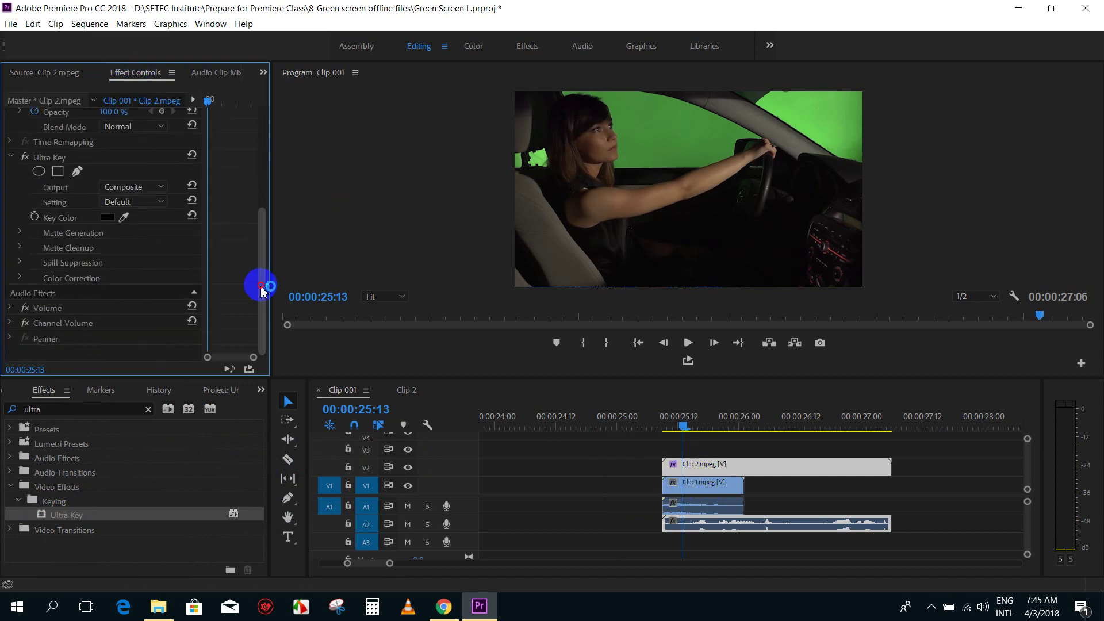
pyautogui.click(46, 157)
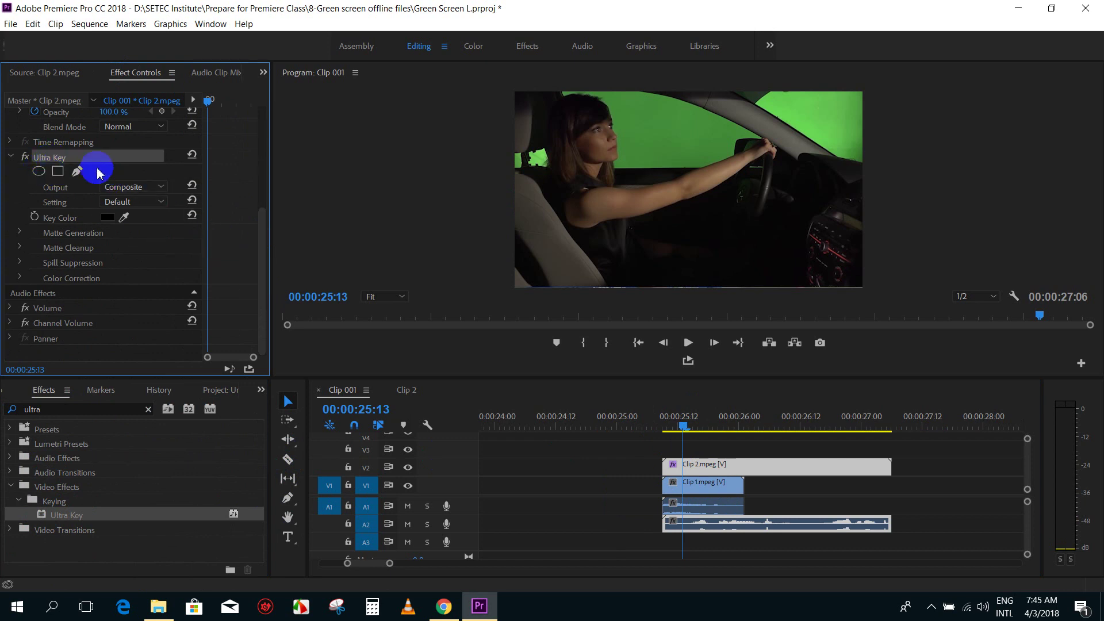
pyautogui.click(124, 216)
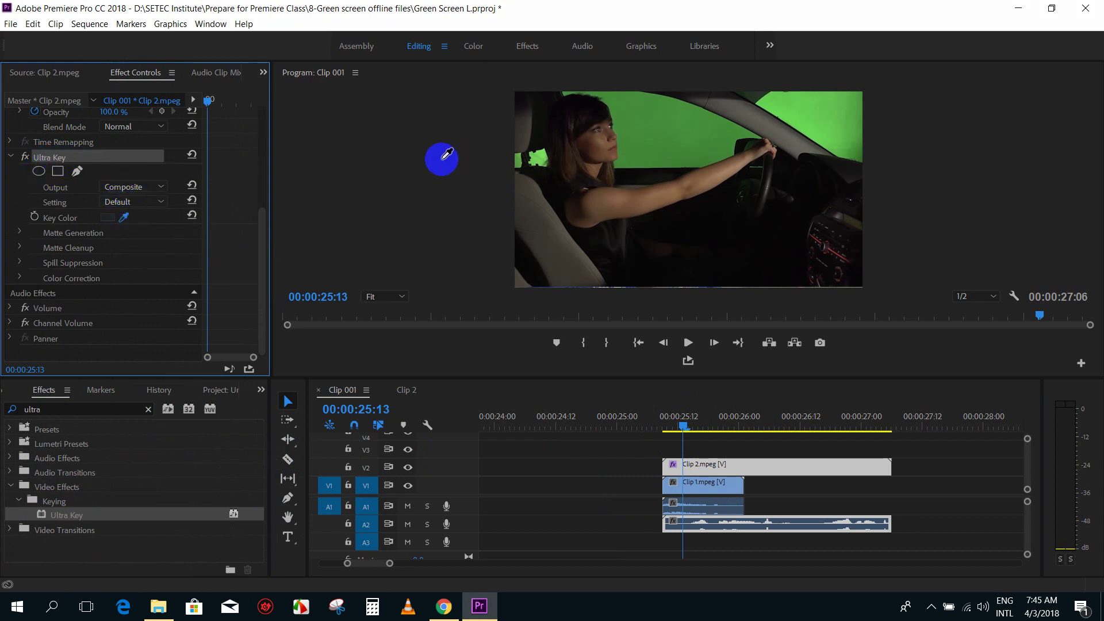
pyautogui.moveTo(128, 215)
pyautogui.mouseDown()
pyautogui.moveTo(681, 129)
pyautogui.moveTo(677, 139)
pyautogui.mouseUp()
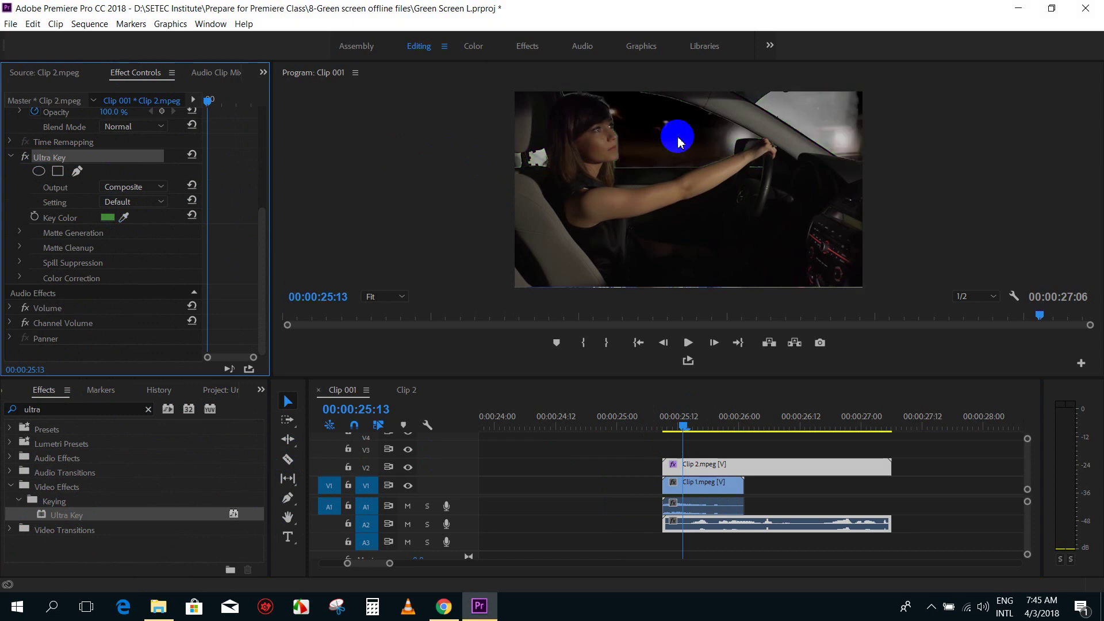
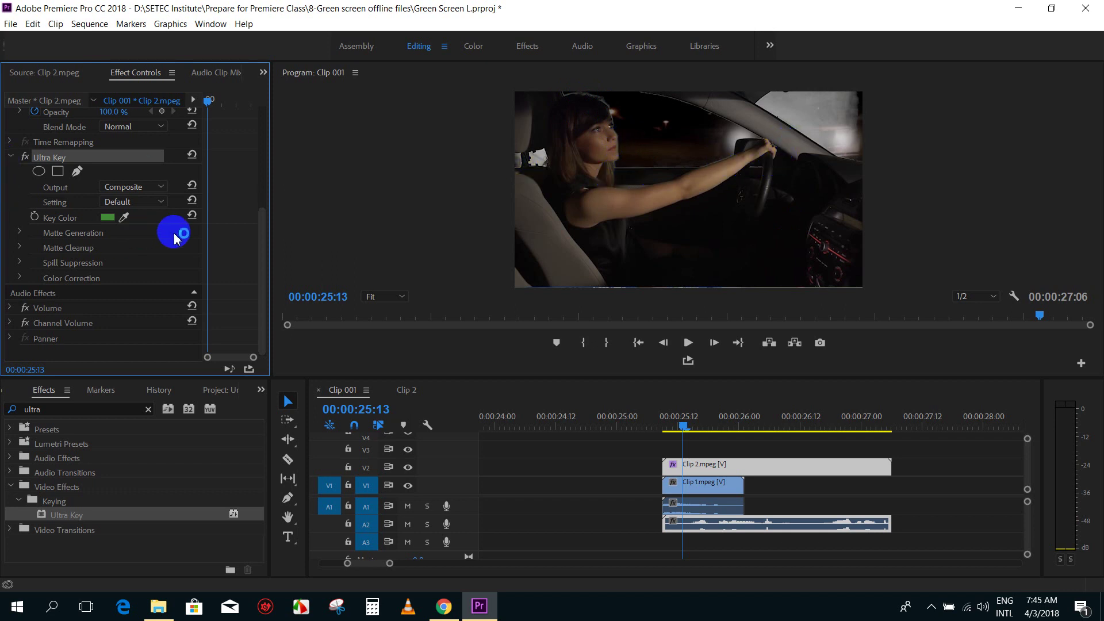
# Expand Matte Cleanup in Clip 2's Ultra Key and set Choke 49, Soften 0, Contrast 100, Mid Point 78
pyautogui.click(125, 215)
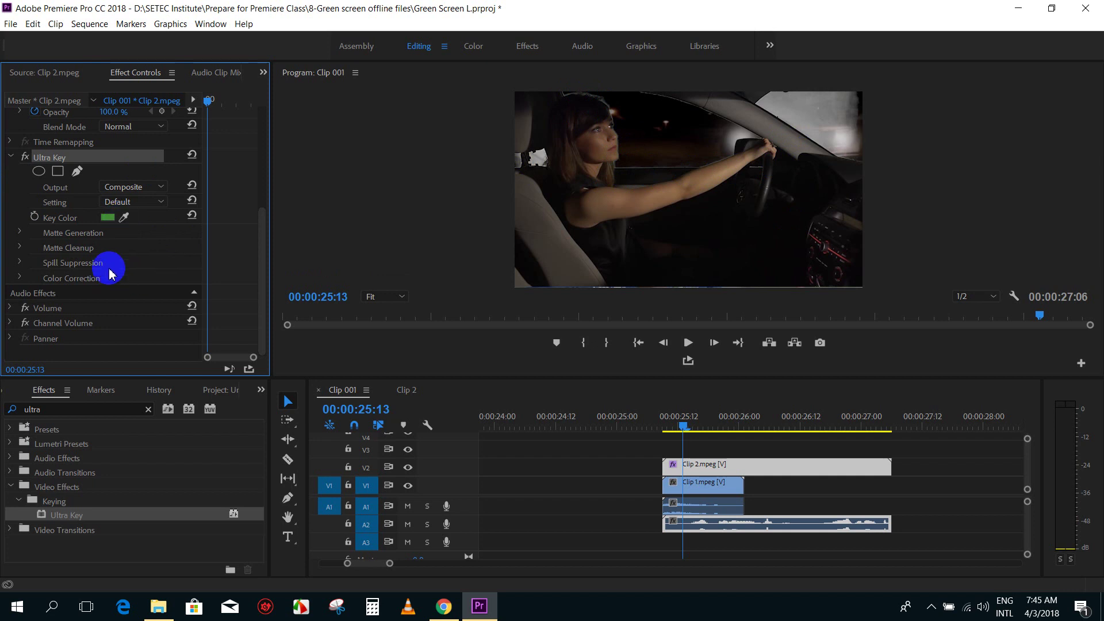
pyautogui.click(20, 248)
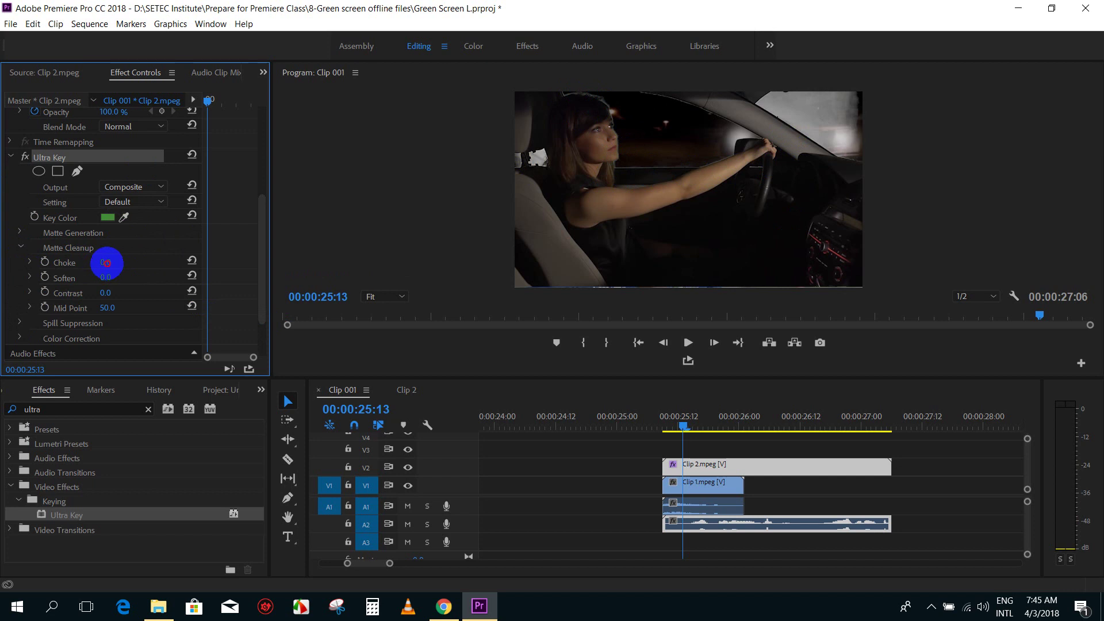
pyautogui.moveTo(71, 264); pyautogui.dragTo(102, 264)
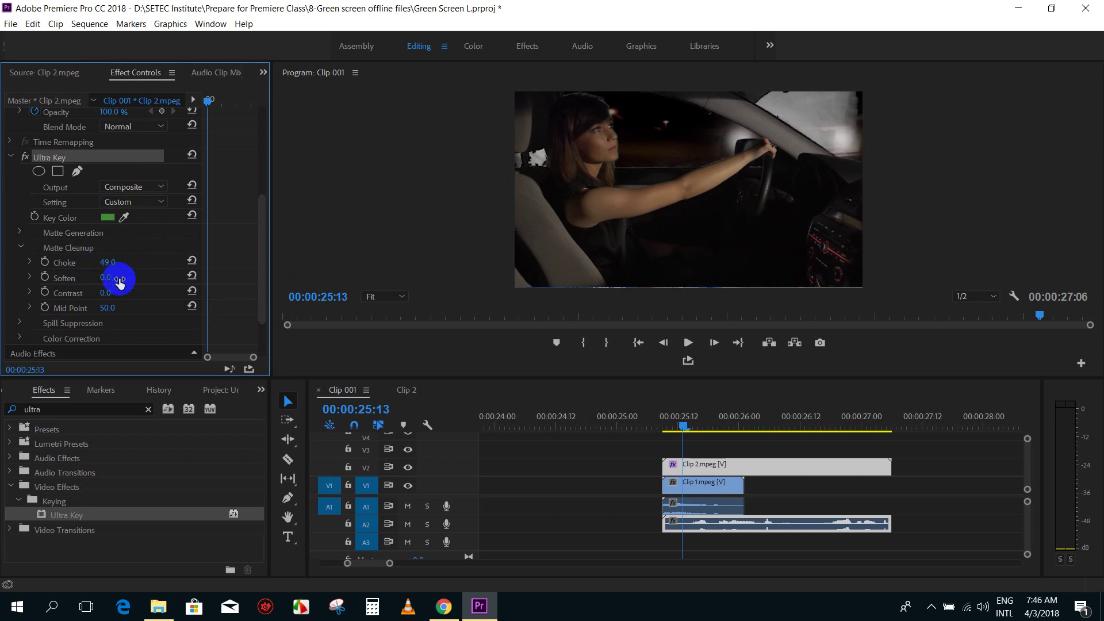
pyautogui.moveTo(106, 278)
pyautogui.mouseDown()
pyautogui.moveTo(185, 263)
pyautogui.moveTo(310, 263)
pyautogui.mouseUp()
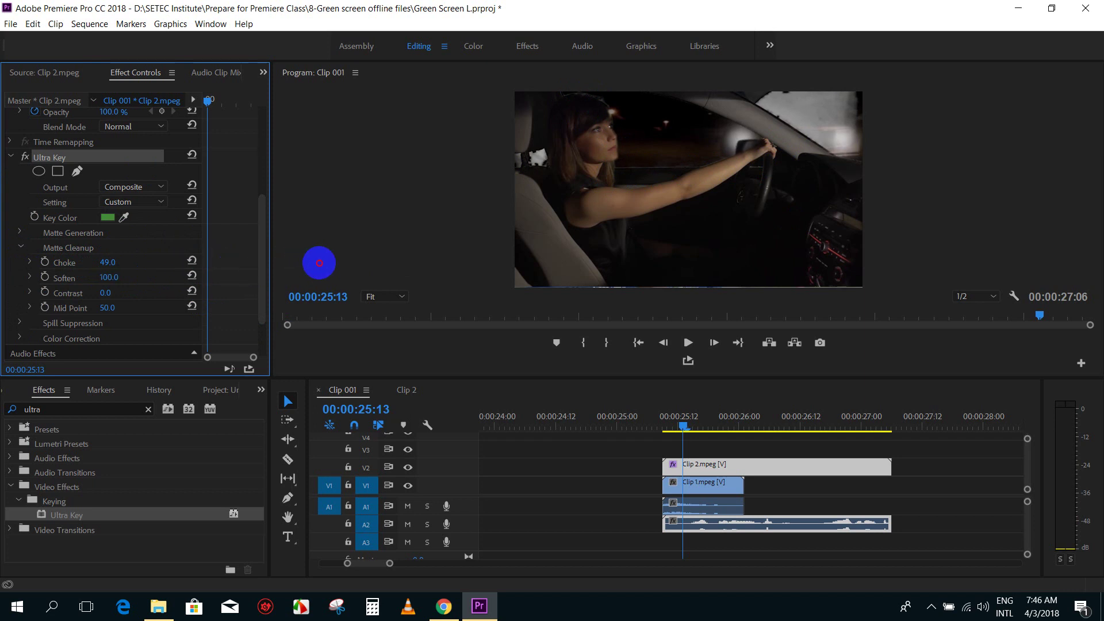
pyautogui.moveTo(111, 303)
pyautogui.mouseDown()
pyautogui.moveTo(114, 286)
pyautogui.moveTo(313, 283)
pyautogui.mouseUp()
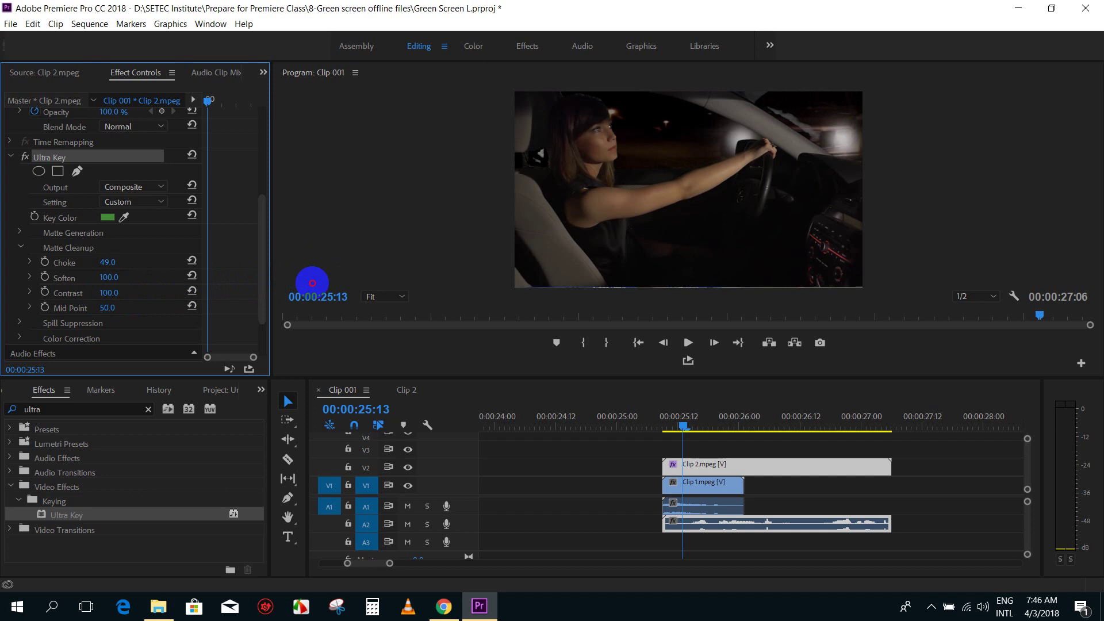
pyautogui.moveTo(94, 277); pyautogui.dragTo(157, 282)
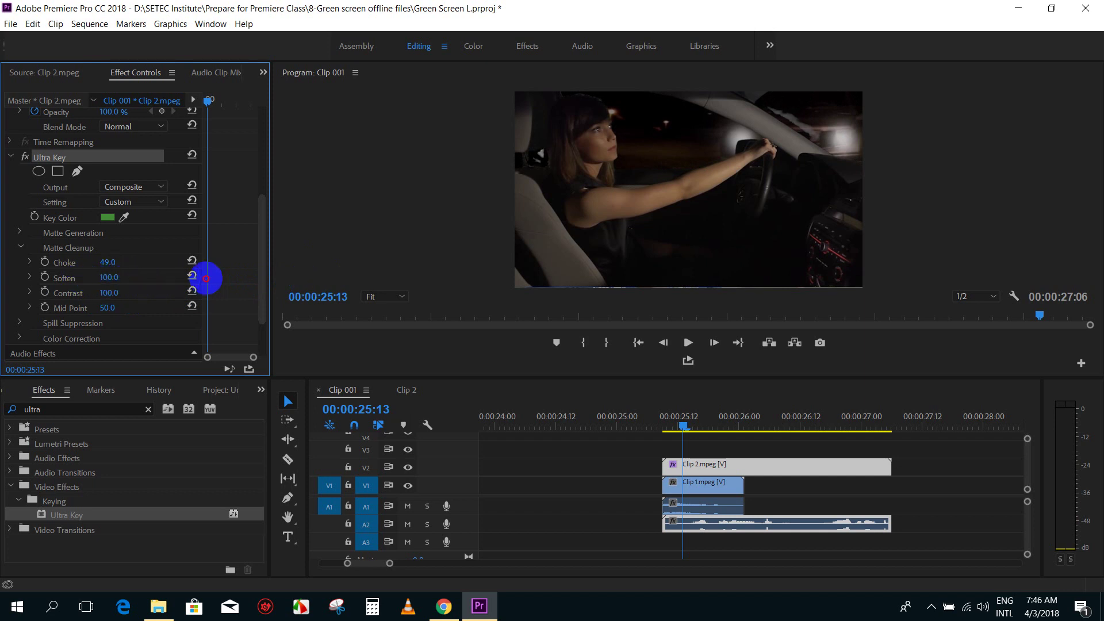
pyautogui.moveTo(103, 308)
pyautogui.mouseDown()
pyautogui.moveTo(139, 307)
pyautogui.moveTo(89, 308)
pyautogui.mouseUp()
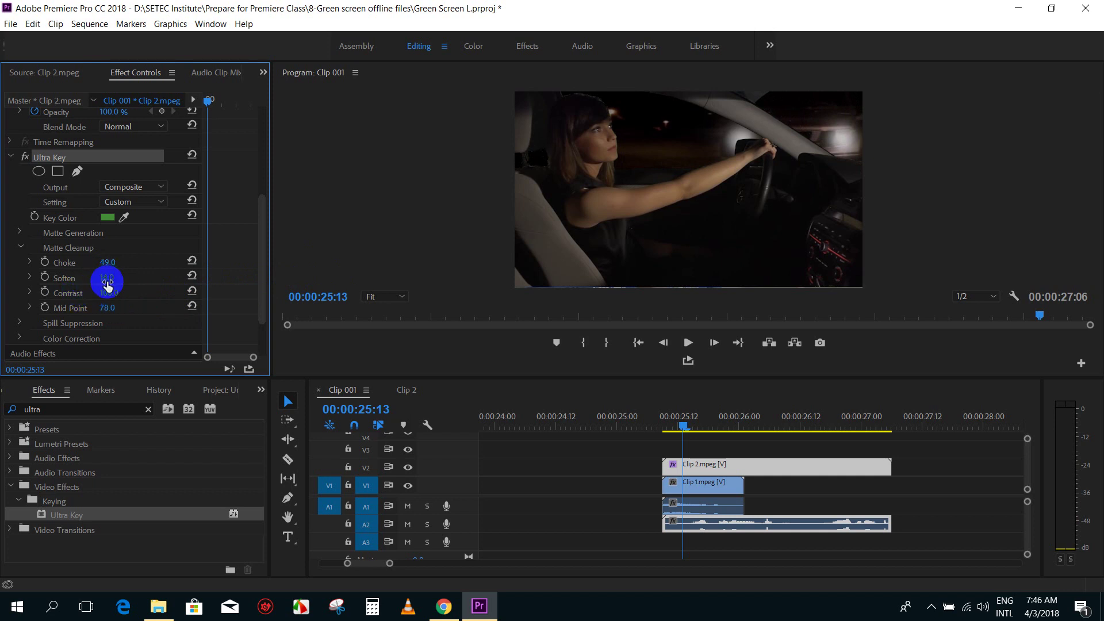
pyautogui.moveTo(107, 281); pyautogui.dragTo(111, 282)
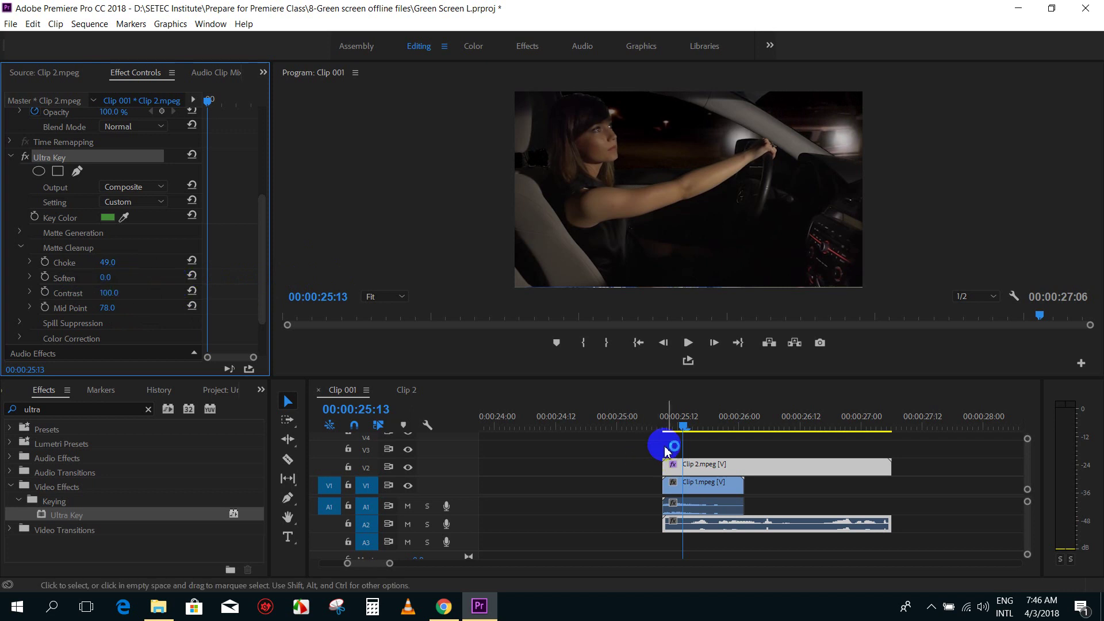
# Scrub through Clip 2 from 25:09 to check the key
pyautogui.click(666, 426)
pyautogui.moveTo(667, 427)
pyautogui.mouseDown()
pyautogui.moveTo(746, 433)
pyautogui.moveTo(709, 425)
pyautogui.mouseUp()
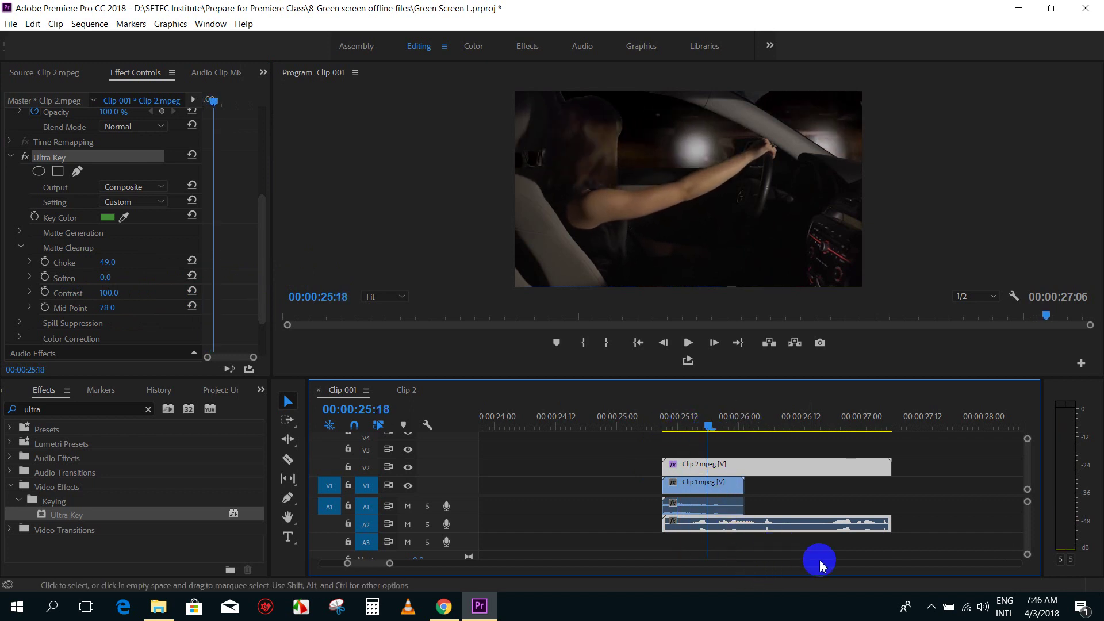
pyautogui.scroll(-5, 811, 547)
pyautogui.moveTo(371, 564); pyautogui.dragTo(369, 569)
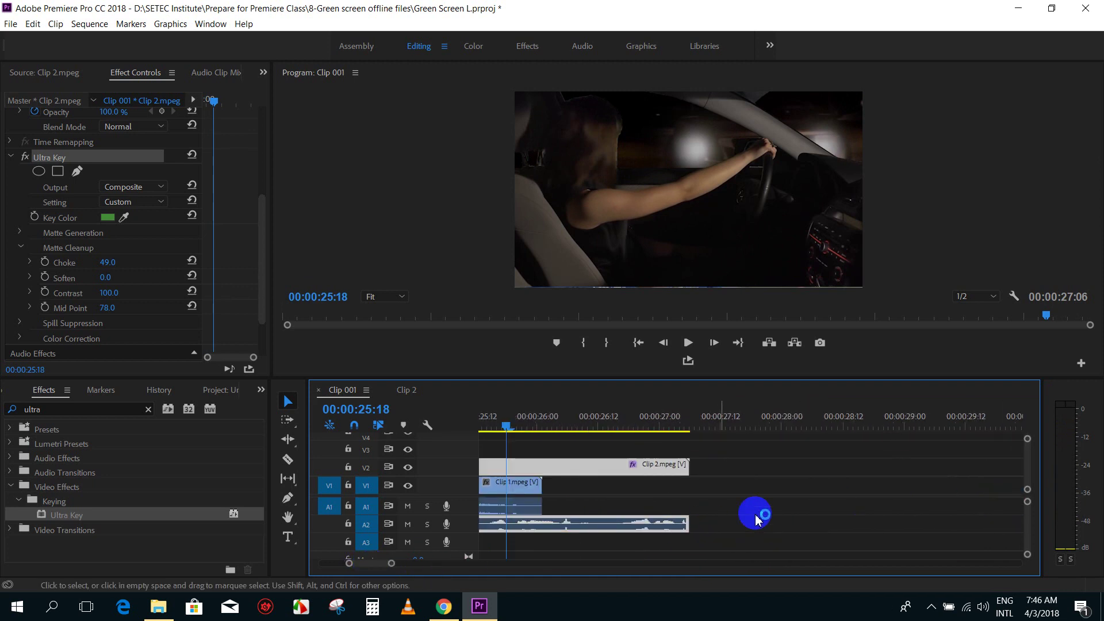
pyautogui.scroll(1, 757, 512)
# Delete the A2 and A1 audio clips from the sequence
pyautogui.click(847, 520)
pyautogui.click(778, 528)
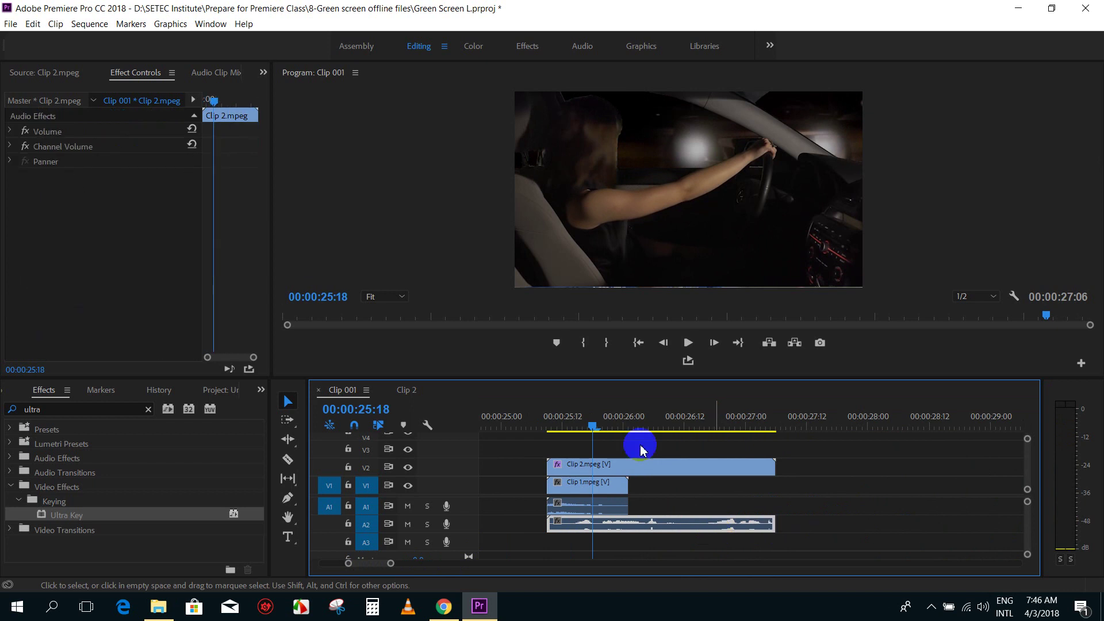
pyautogui.press('Delete')
pyautogui.click(556, 425)
pyautogui.keyDown('alt'); pyautogui.click(598, 506); pyautogui.keyUp('alt')
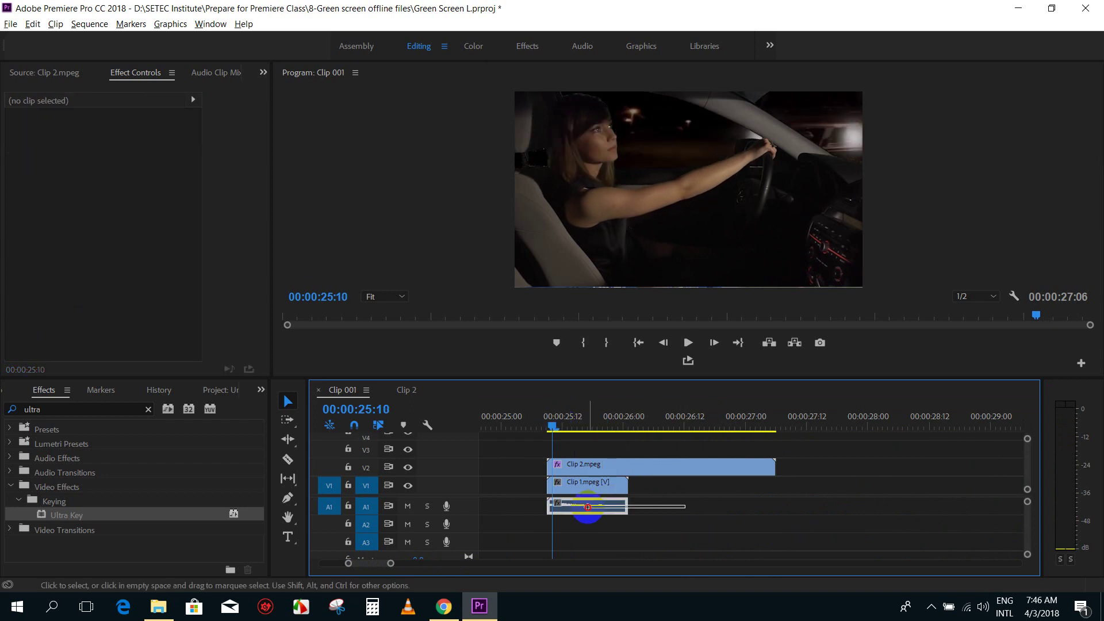
pyautogui.press('Delete')
pyautogui.moveTo(562, 419); pyautogui.dragTo(549, 425)
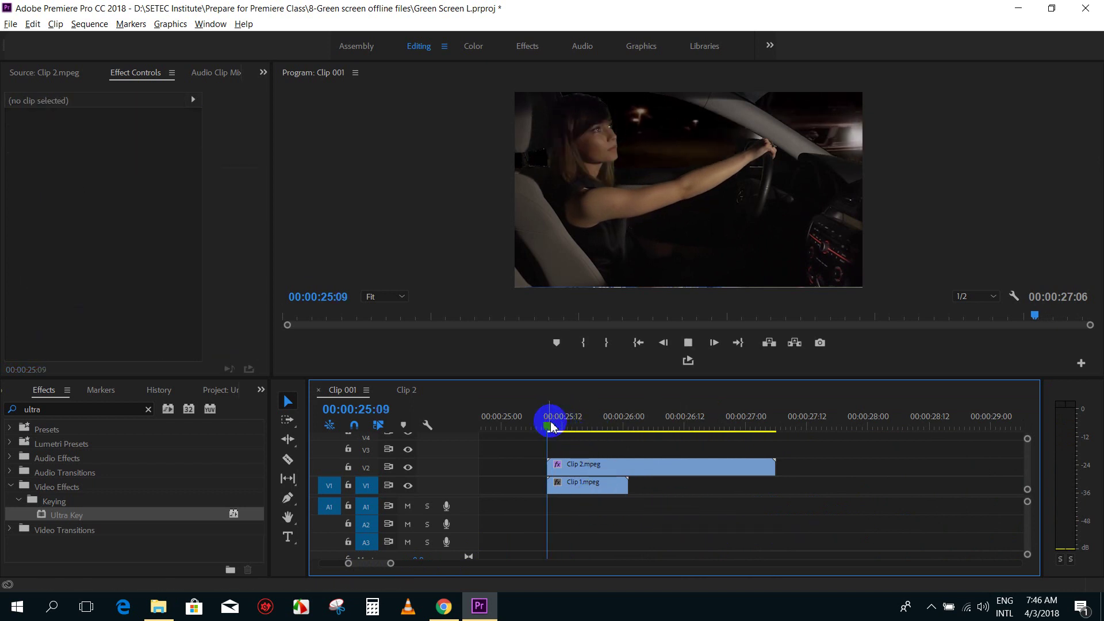
# Scrub the edit forward and back to 25:16 to review the composite
pyautogui.click(548, 427)
pyautogui.moveTo(548, 426)
pyautogui.mouseDown()
pyautogui.moveTo(571, 444)
pyautogui.moveTo(559, 449)
pyautogui.mouseUp()
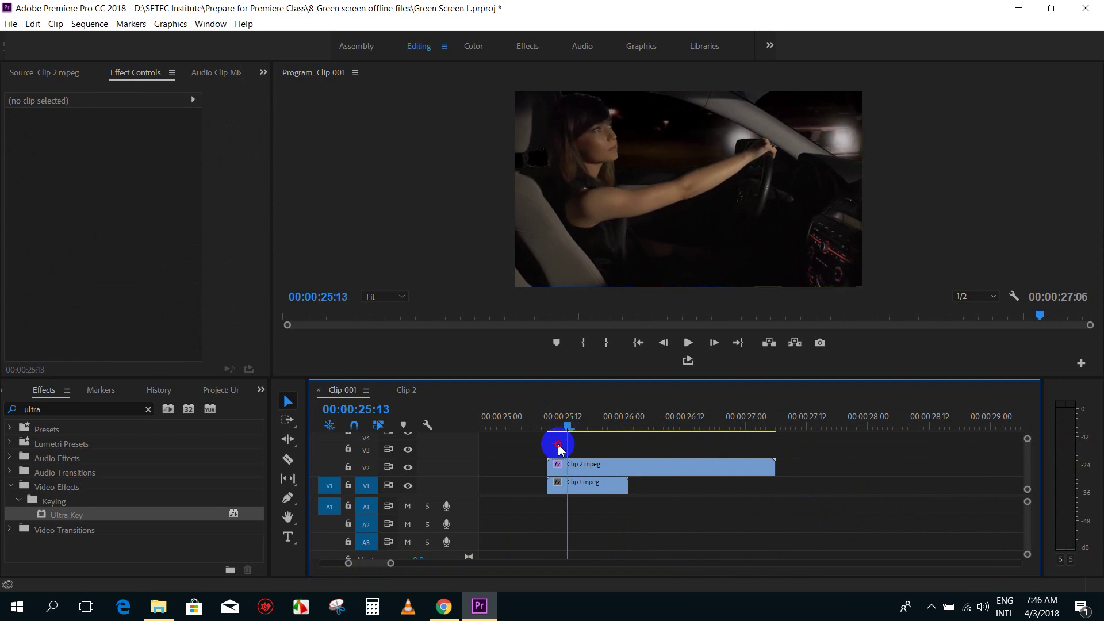
pyautogui.moveTo(559, 448); pyautogui.dragTo(615, 454)
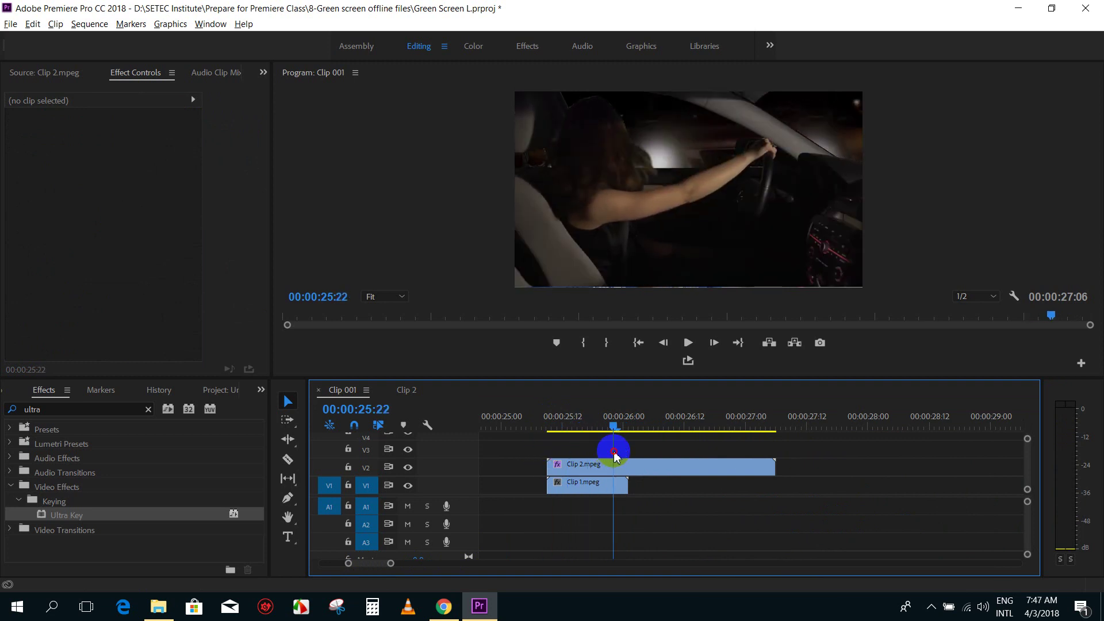
pyautogui.moveTo(614, 455)
pyautogui.mouseDown()
pyautogui.moveTo(588, 428)
pyautogui.moveTo(612, 430)
pyautogui.moveTo(552, 426)
pyautogui.mouseUp()
# Extend the end of Clip 1.mpeg slightly and scrub forward to 26:03
pyautogui.click(616, 487)
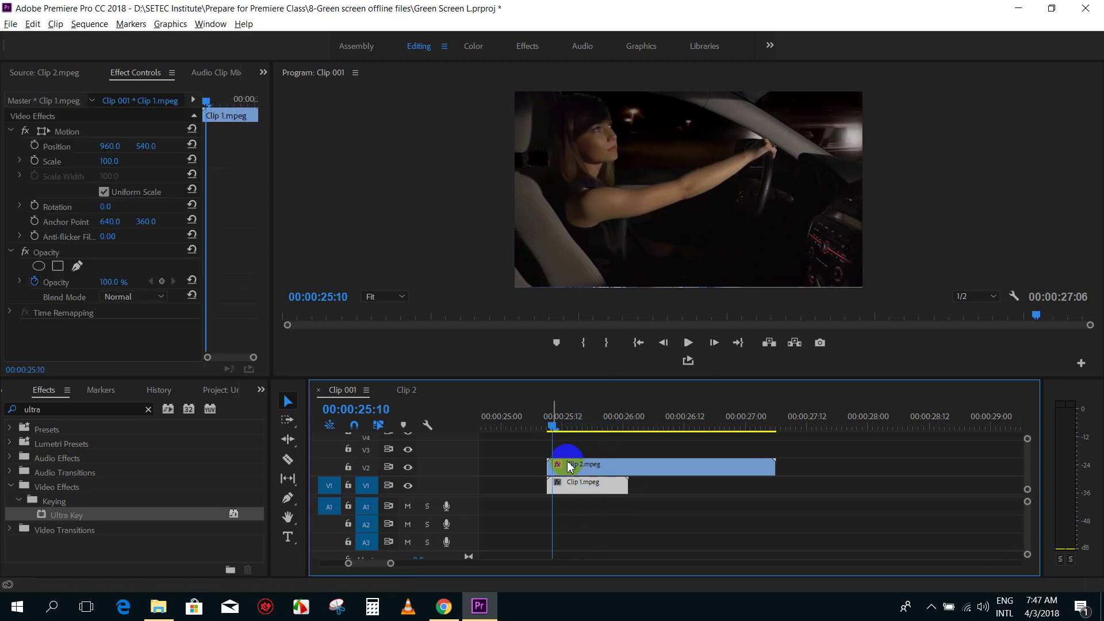
pyautogui.moveTo(627, 486); pyautogui.dragTo(633, 486)
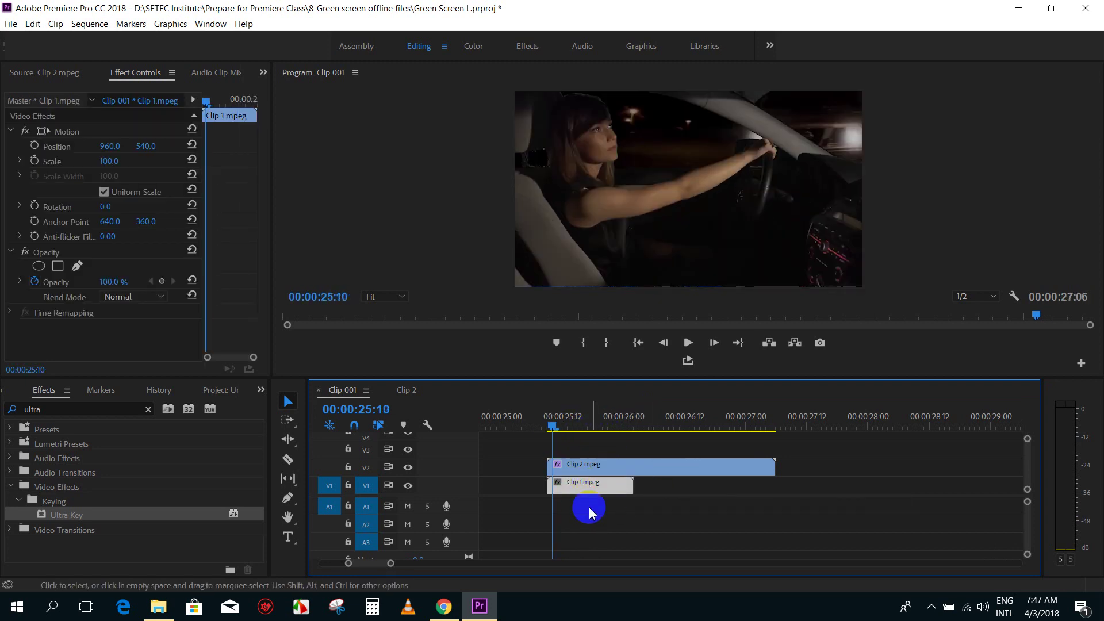
pyautogui.click(629, 464)
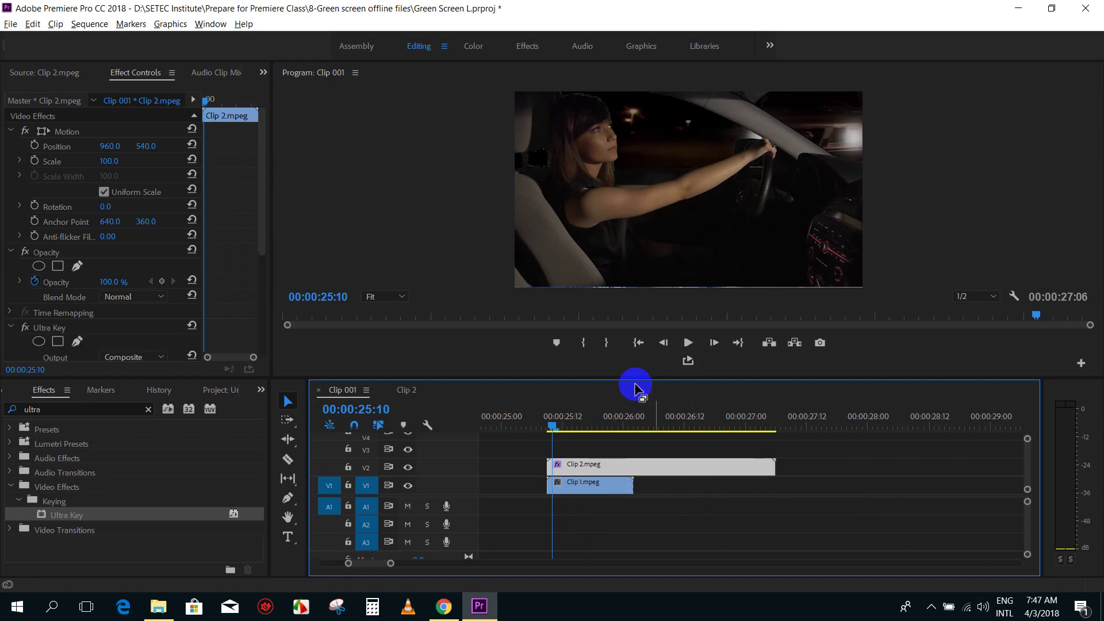
pyautogui.moveTo(553, 428)
pyautogui.mouseDown()
pyautogui.moveTo(642, 440)
pyautogui.moveTo(564, 451)
pyautogui.moveTo(627, 454)
pyautogui.mouseUp()
# Add a Frame Hold to Clip 1.mpeg and stretch the held frame to Clip 2's end
pyautogui.click(623, 484)
pyautogui.rightClick(624, 488)
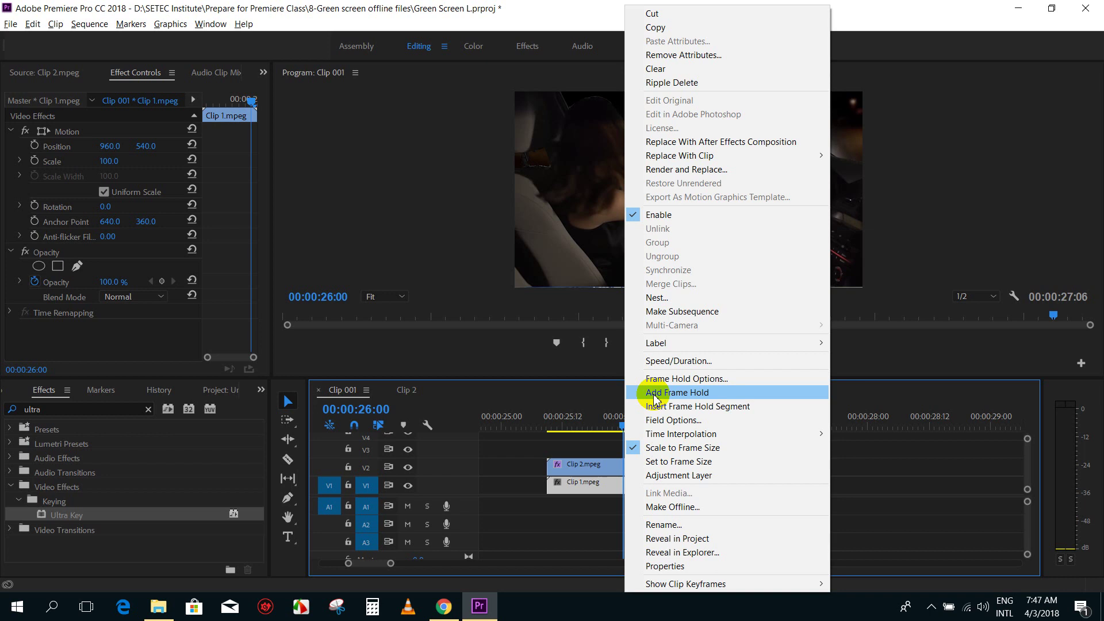
pyautogui.click(616, 506)
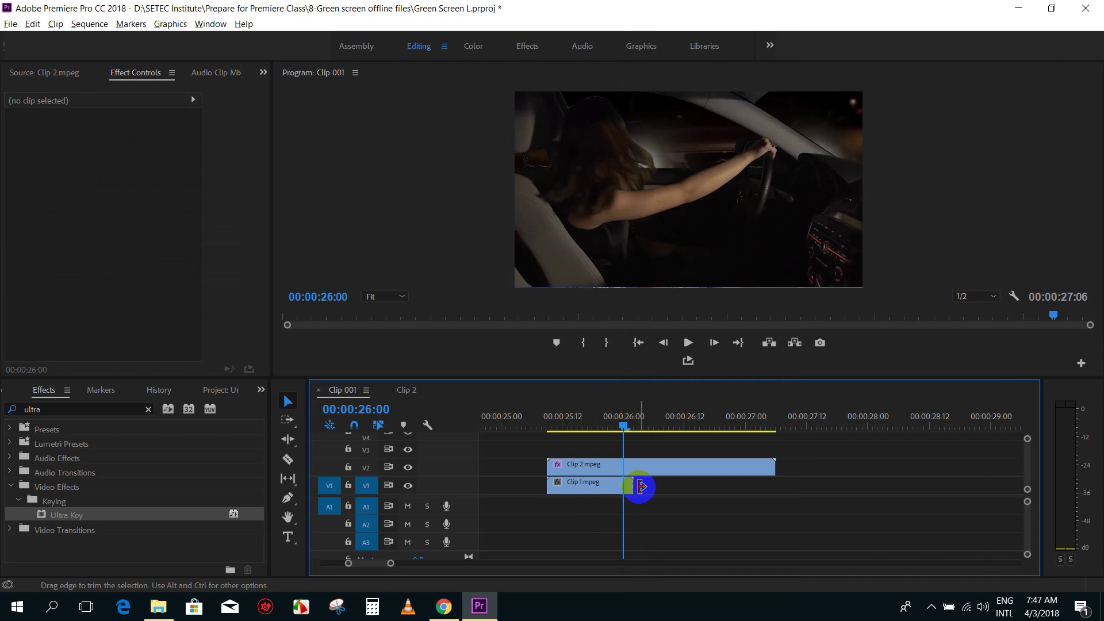
pyautogui.rightClick(625, 488)
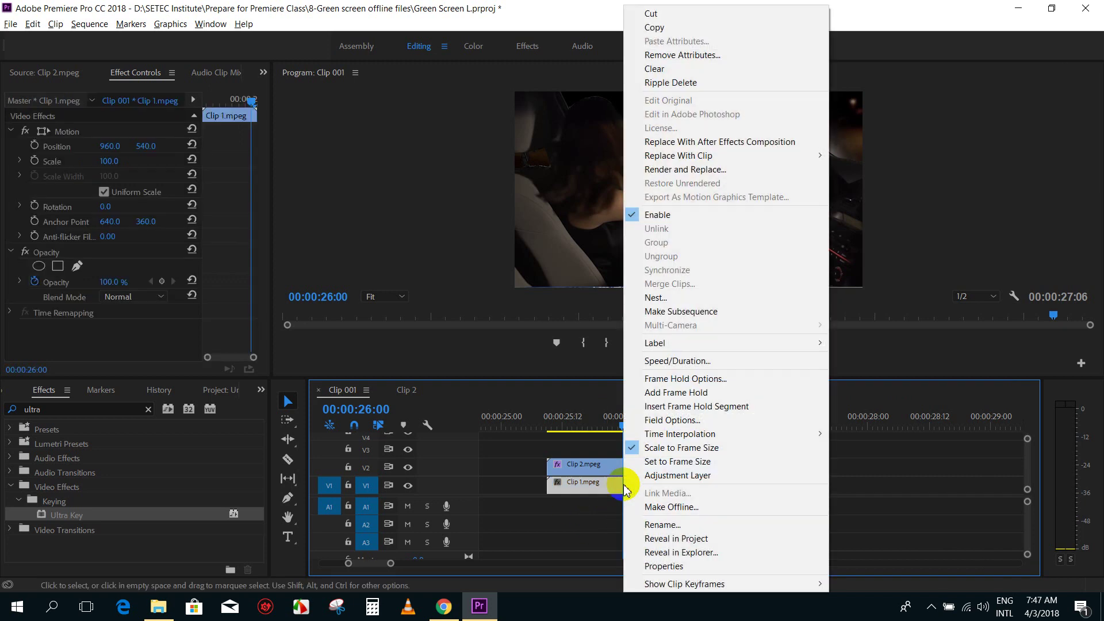
pyautogui.click(686, 392)
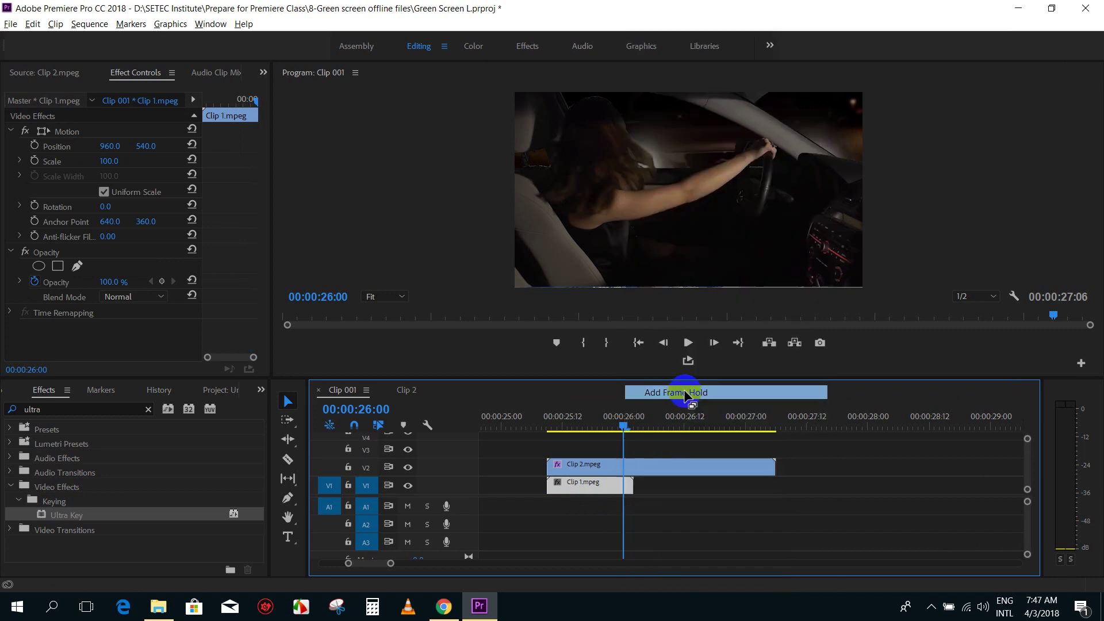
pyautogui.moveTo(649, 484); pyautogui.dragTo(775, 486)
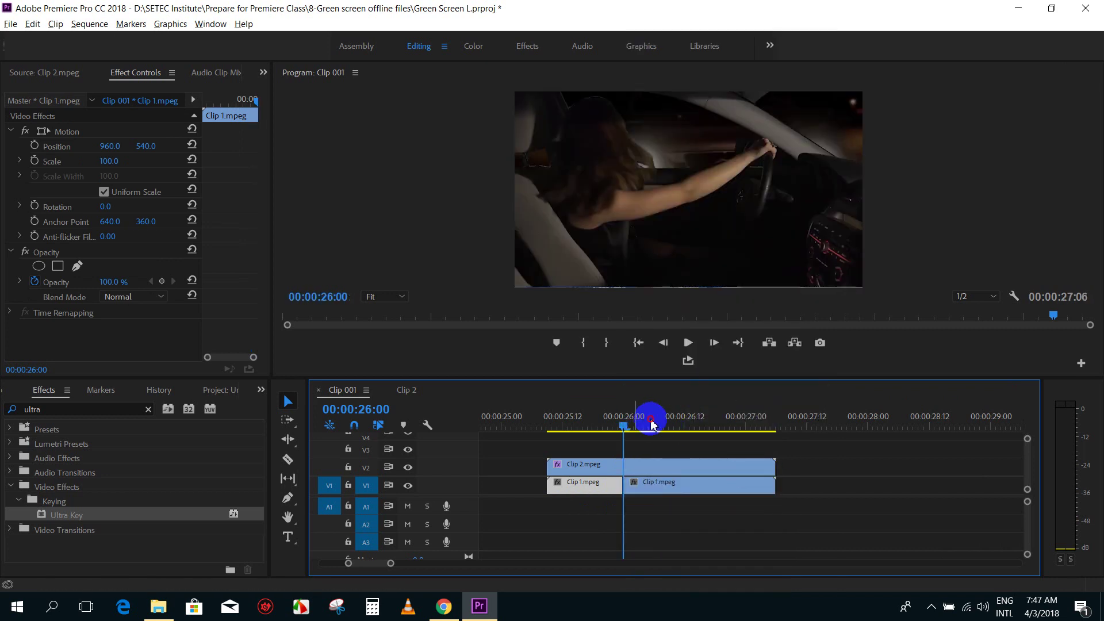
# Scrub to 26:03 to check the frozen background and inspect Clip 2.mpeg's settings
pyautogui.moveTo(652, 424); pyautogui.dragTo(548, 440)
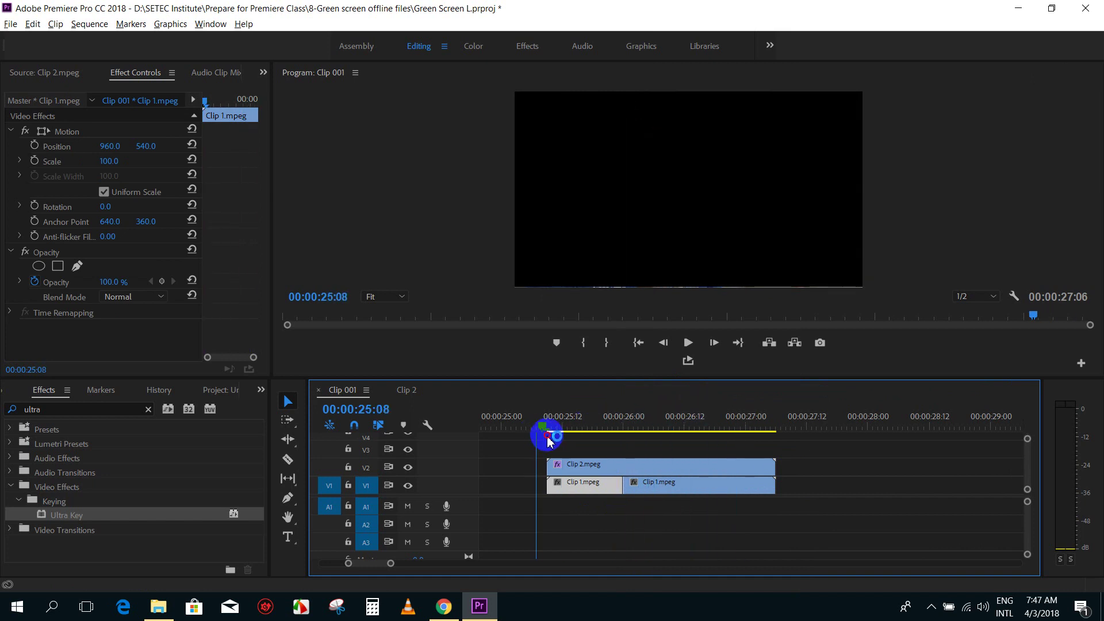
pyautogui.moveTo(547, 440)
pyautogui.mouseDown()
pyautogui.moveTo(732, 431)
pyautogui.moveTo(574, 440)
pyautogui.moveTo(631, 440)
pyautogui.moveTo(592, 440)
pyautogui.mouseUp()
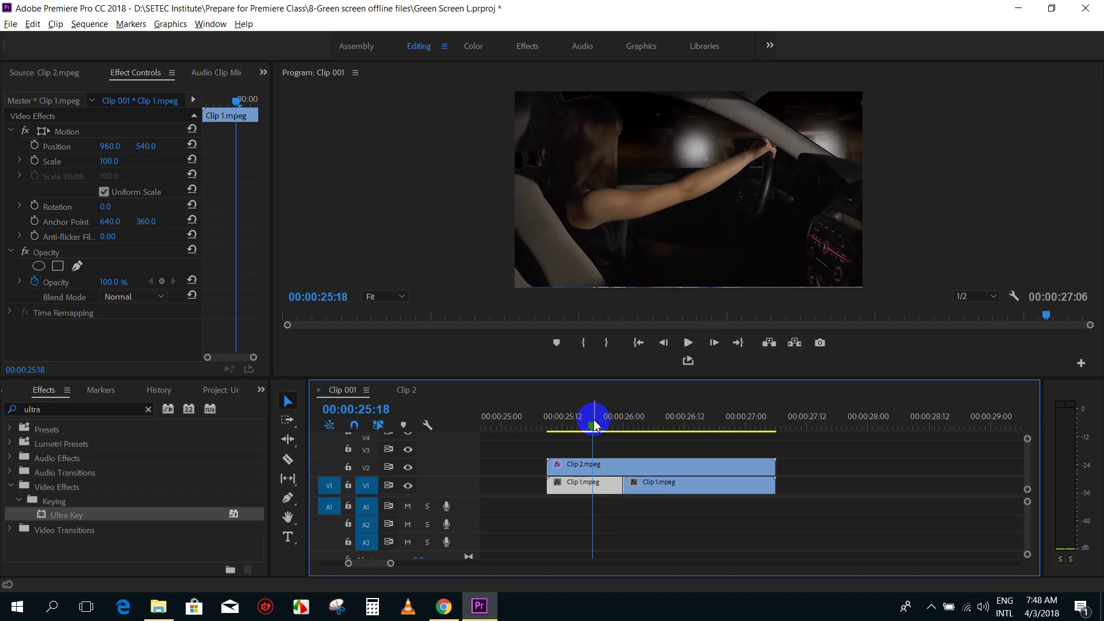
pyautogui.moveTo(595, 425); pyautogui.dragTo(638, 424)
pyautogui.click(670, 464)
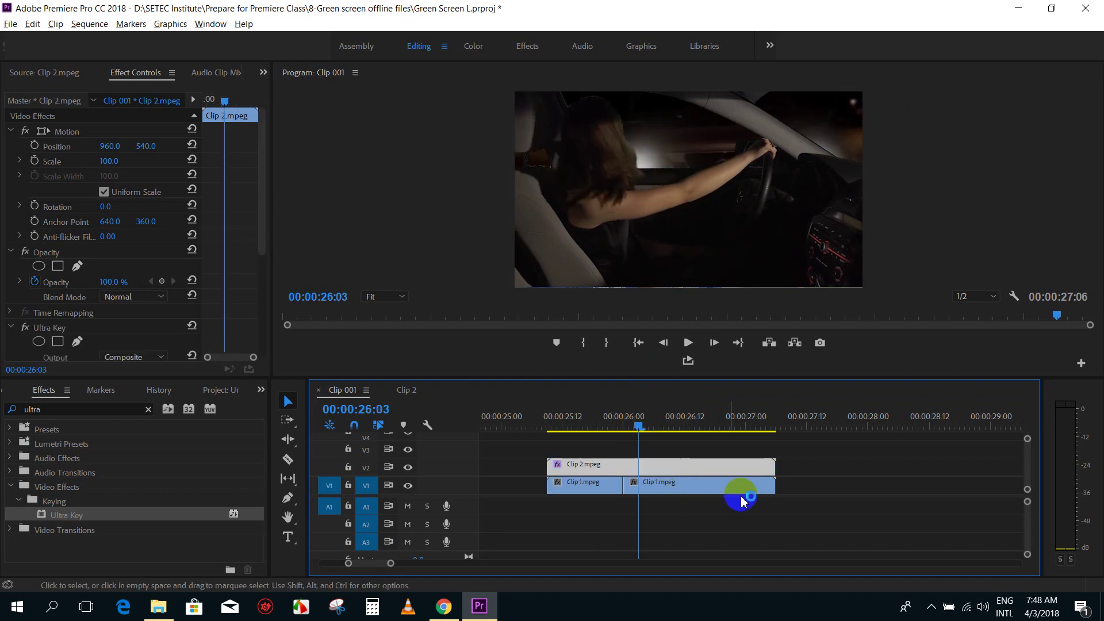
pyautogui.click(190, 205)
pyautogui.moveTo(264, 155)
pyautogui.mouseDown()
pyautogui.moveTo(264, 190)
pyautogui.moveTo(278, 135)
pyautogui.mouseUp()
# Select both video clips, then deselect and scrub back to review the composite
pyautogui.click(890, 470)
pyautogui.moveTo(782, 475); pyautogui.dragTo(631, 500)
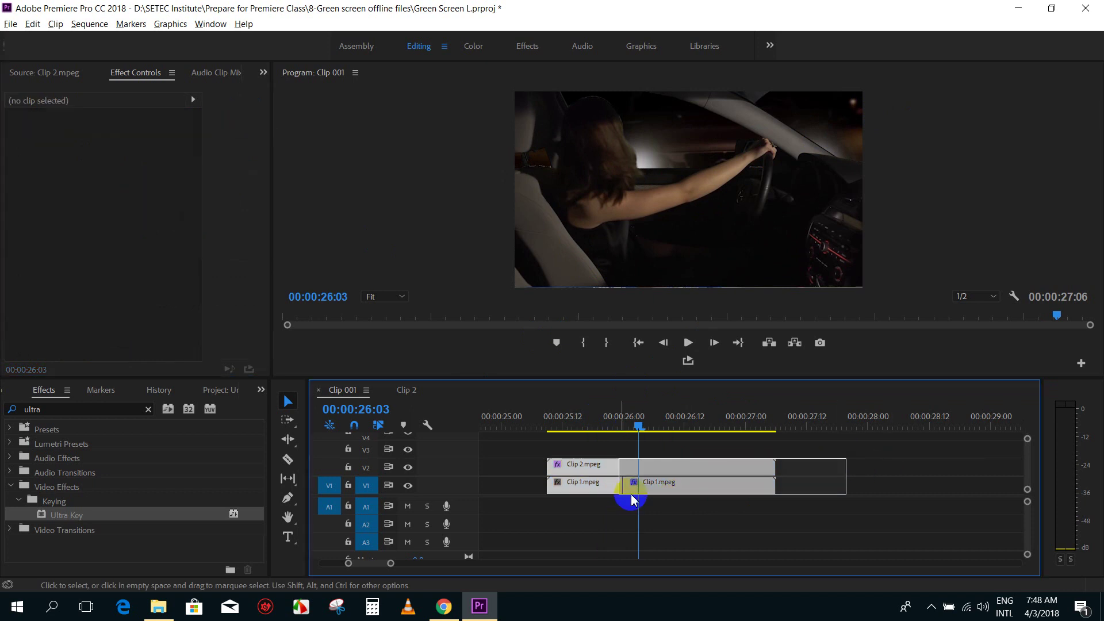
pyautogui.click(836, 470)
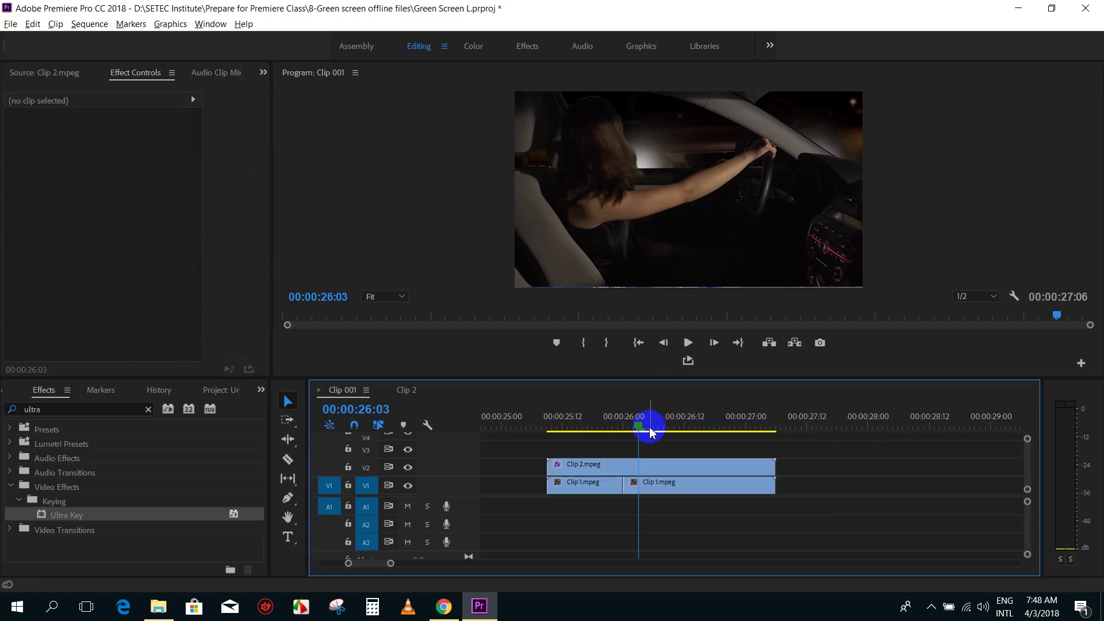
pyautogui.moveTo(647, 428)
pyautogui.mouseDown()
pyautogui.moveTo(564, 432)
pyautogui.moveTo(598, 431)
pyautogui.moveTo(676, 495)
pyautogui.mouseUp()
# Nest both video clips into Nested Sequence 01
pyautogui.click(831, 453)
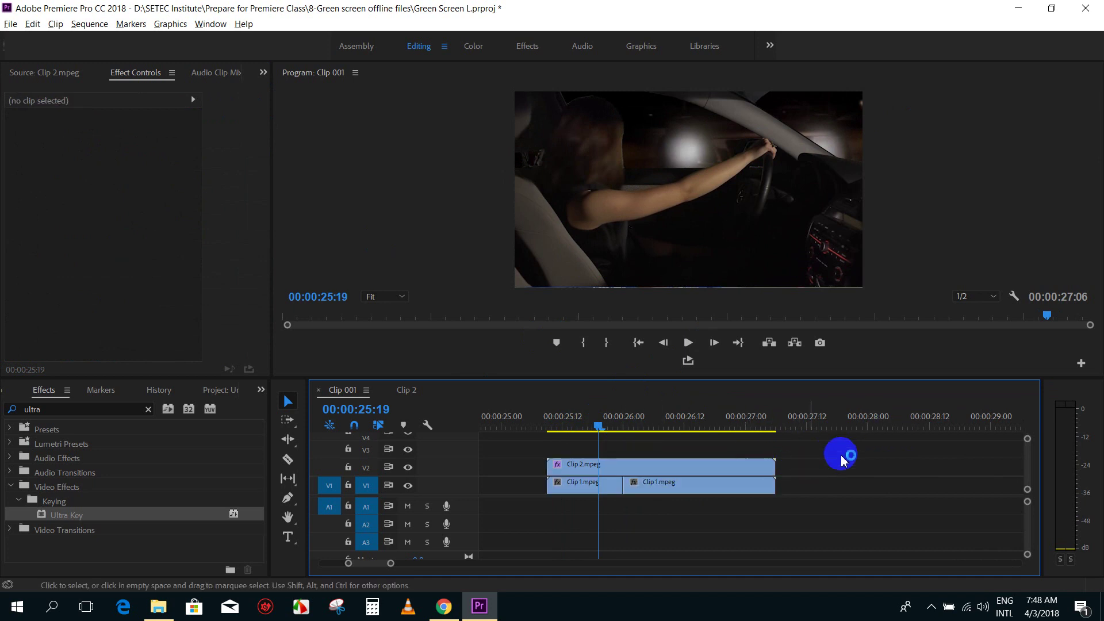
pyautogui.moveTo(843, 454); pyautogui.dragTo(543, 489)
pyautogui.rightClick(647, 476)
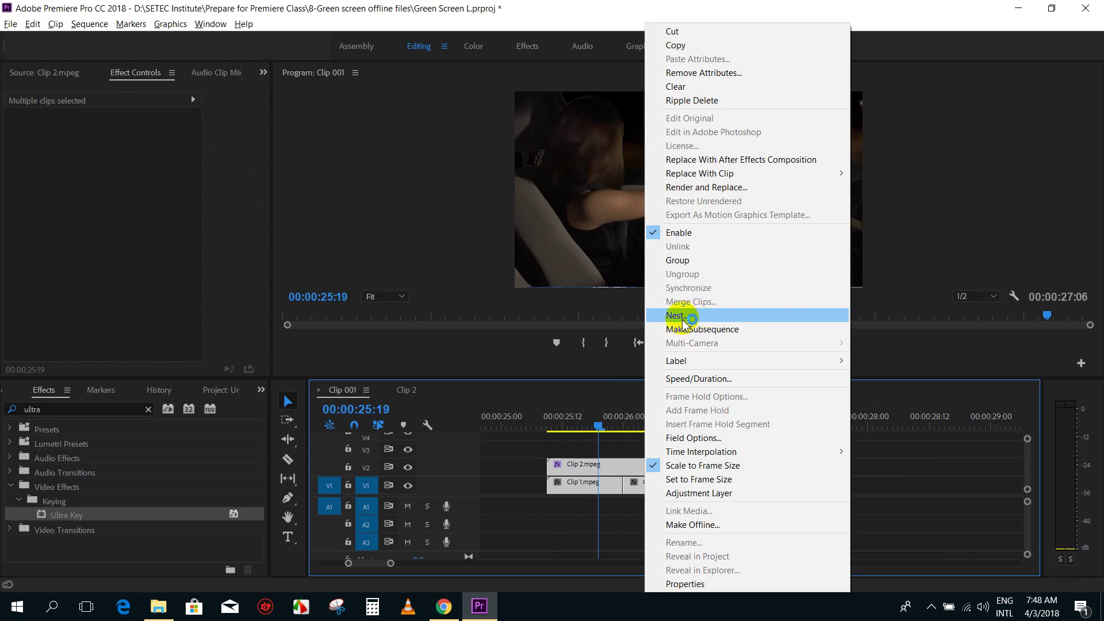
pyautogui.click(675, 316)
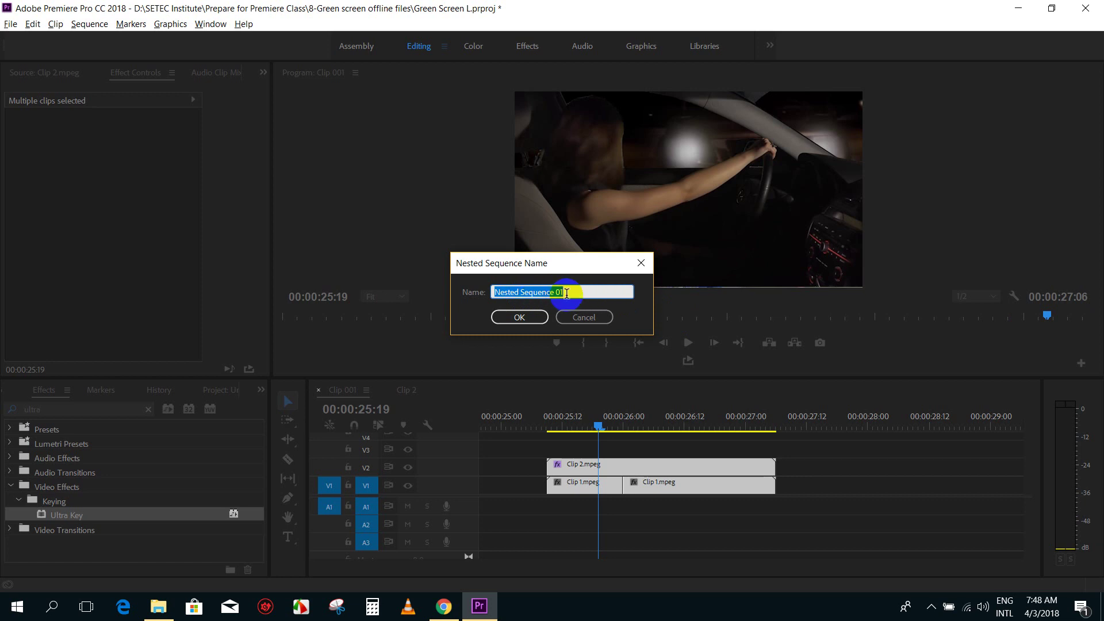
pyautogui.click(526, 320)
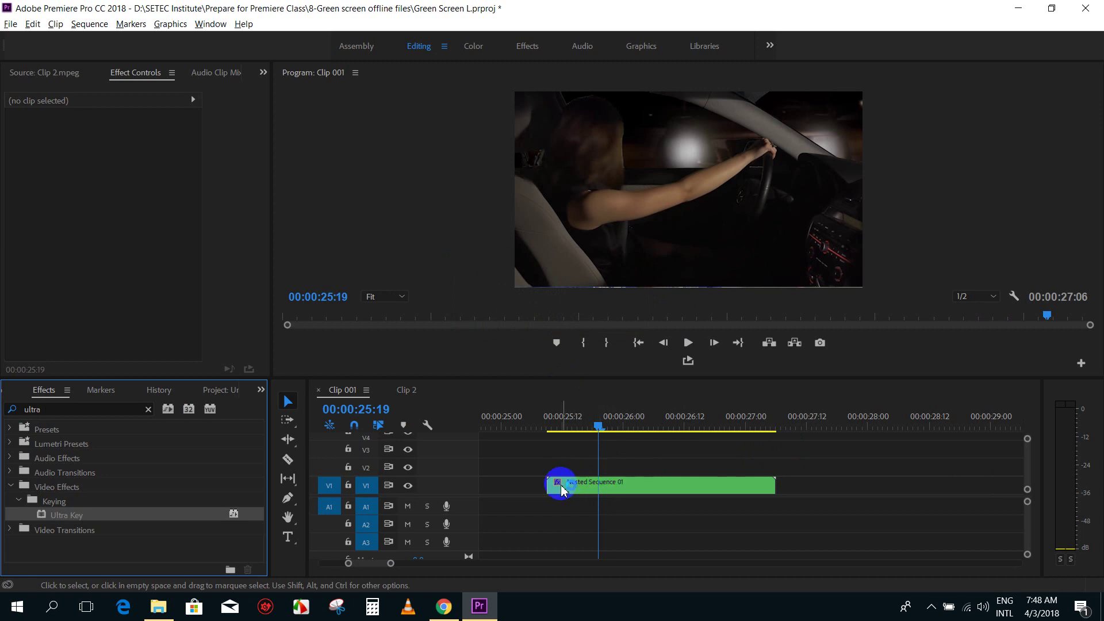
# Scrub around 25:20 and select the Nested Sequence 01 clip for editing
pyautogui.scroll(2, 562, 489)
pyautogui.scroll(-3, 592, 486)
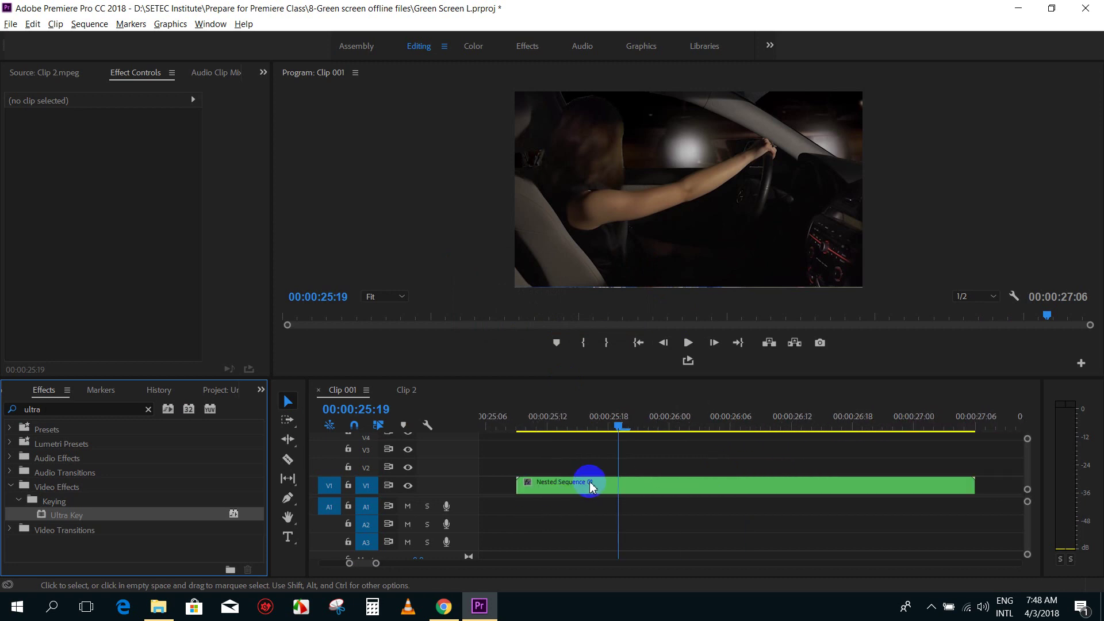
pyautogui.scroll(-2, 615, 482)
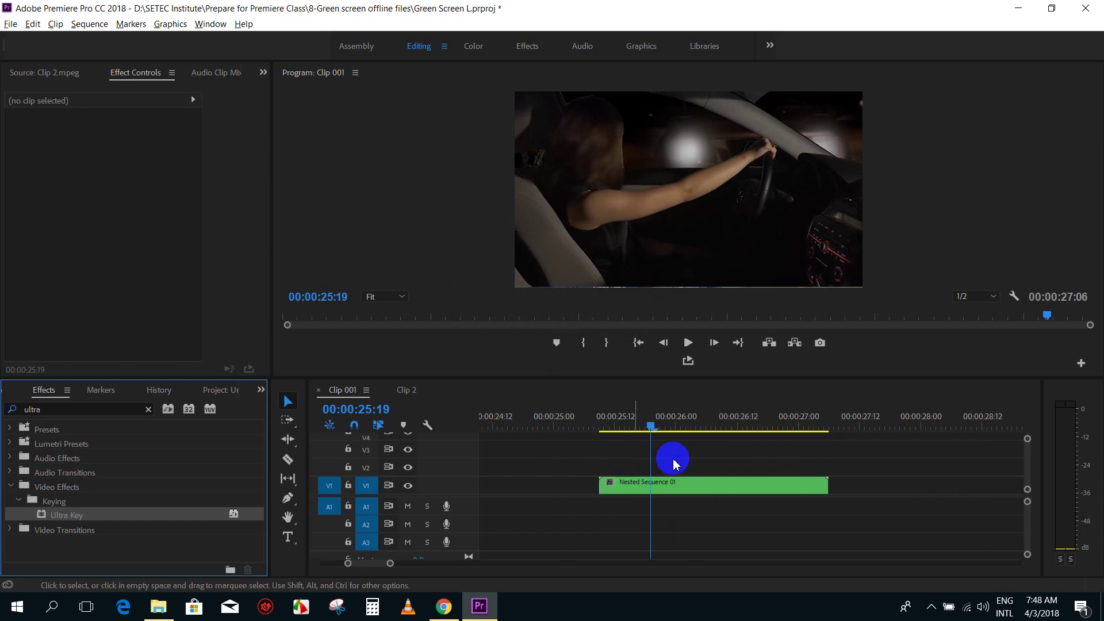
pyautogui.click(650, 428)
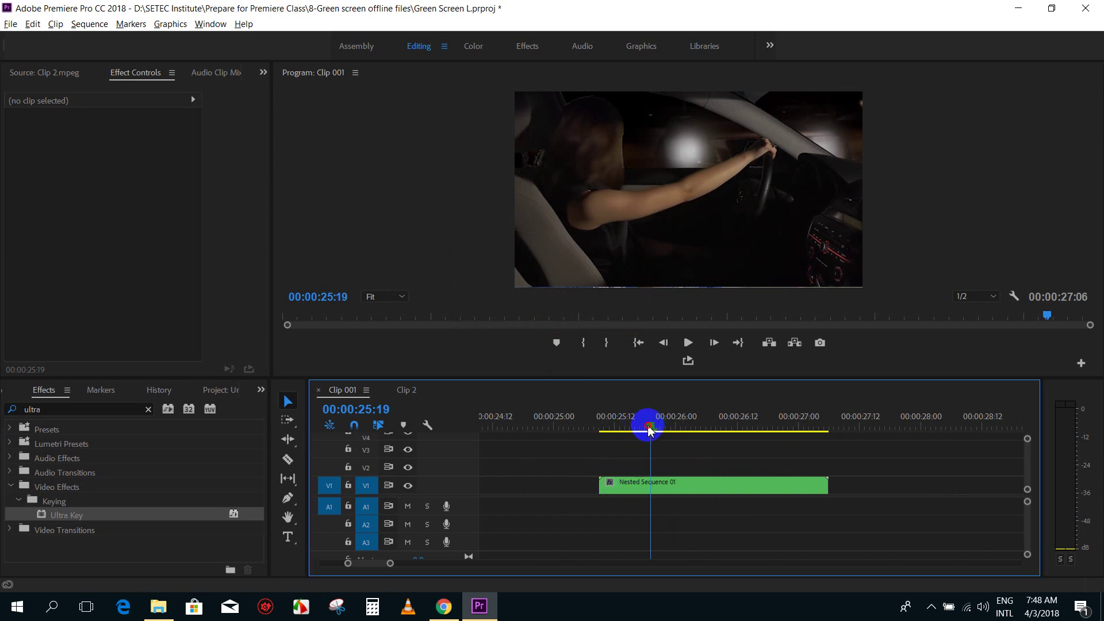
pyautogui.moveTo(646, 430); pyautogui.dragTo(667, 445)
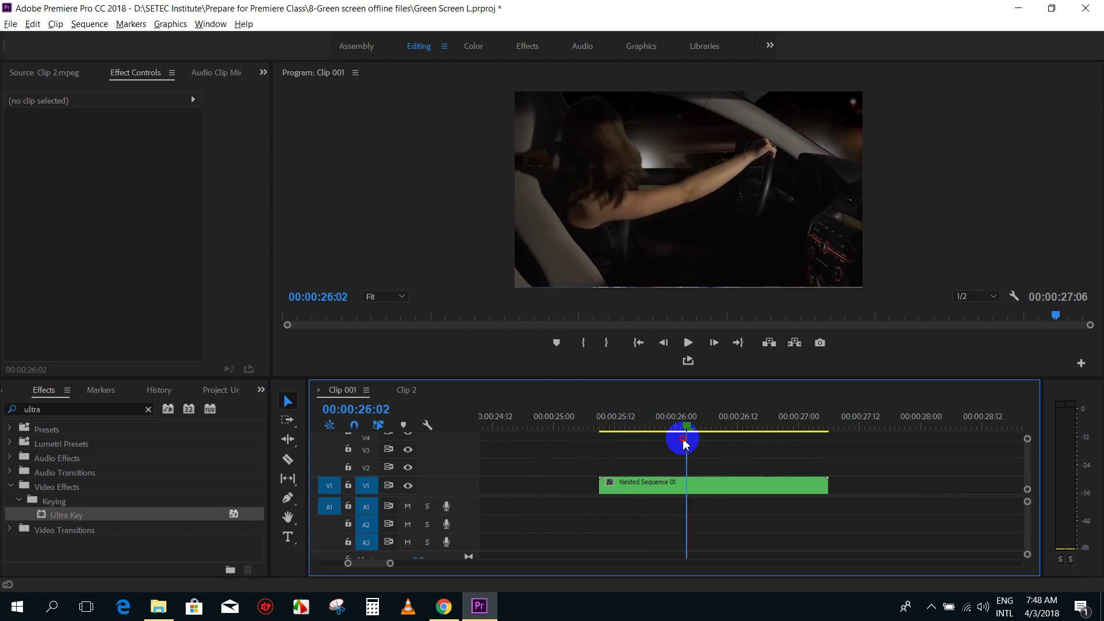
pyautogui.click(661, 484)
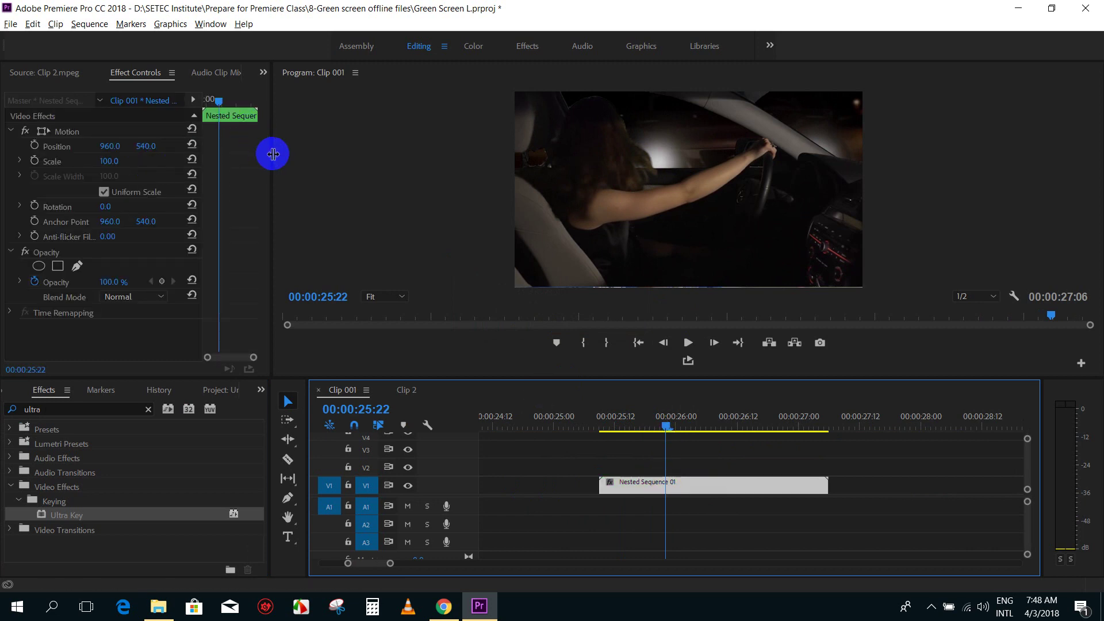
# Widen Effect Controls and enable keyframing for Position, Scale and Rotation
pyautogui.moveTo(273, 154); pyautogui.dragTo(436, 160)
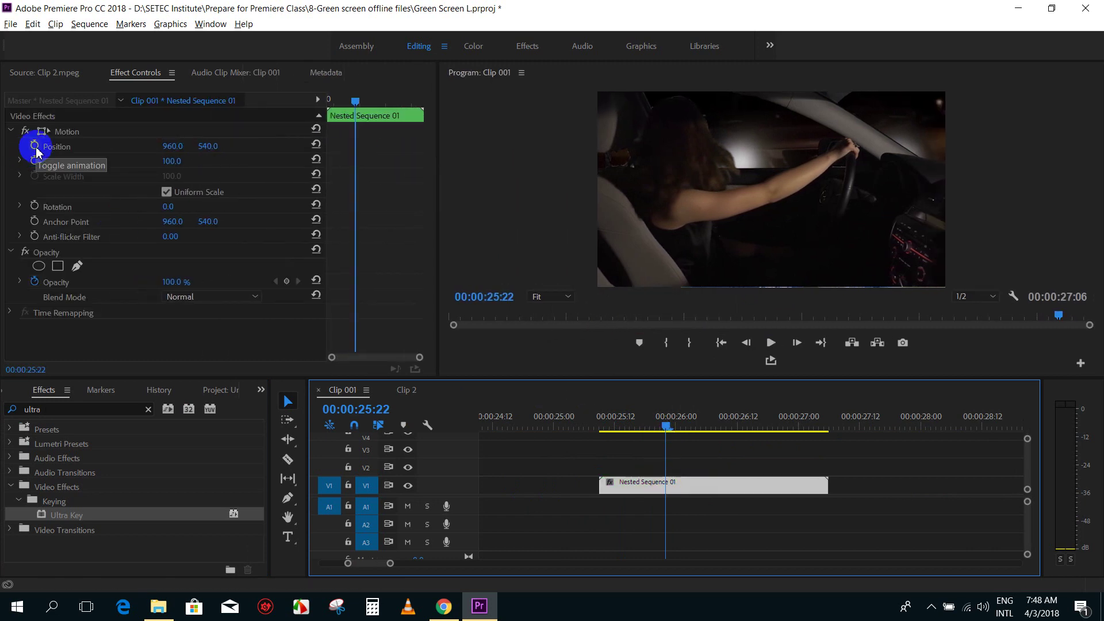
pyautogui.click(35, 147)
pyautogui.click(35, 162)
pyautogui.click(36, 207)
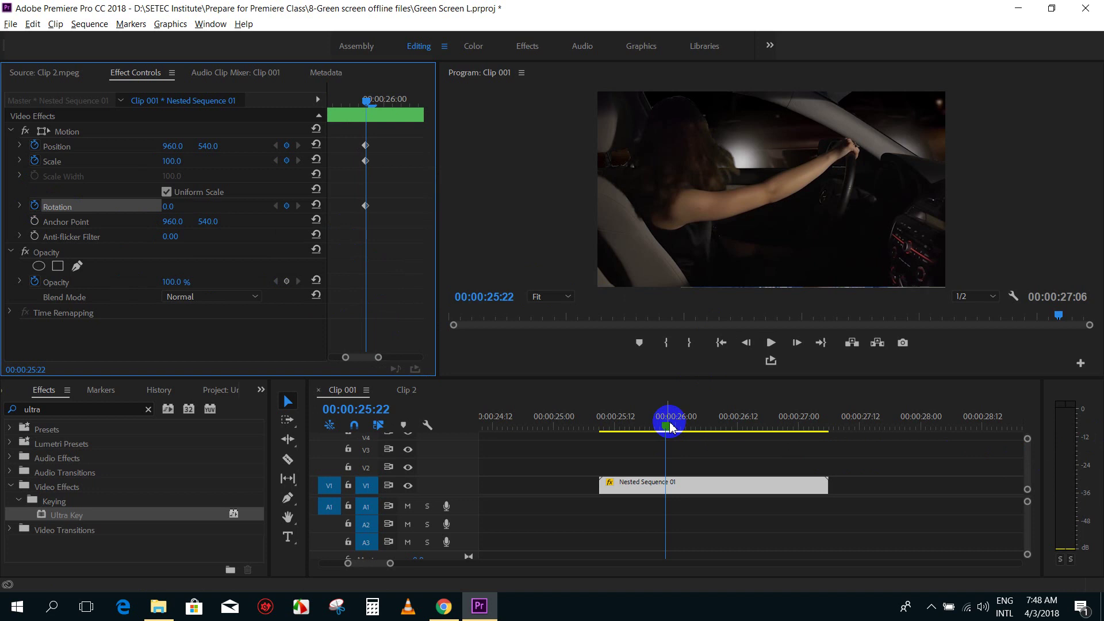
# A few frames later, keyframe Scale 120, Rotation 12° and Position Y 621
pyautogui.moveTo(668, 432); pyautogui.dragTo(679, 433)
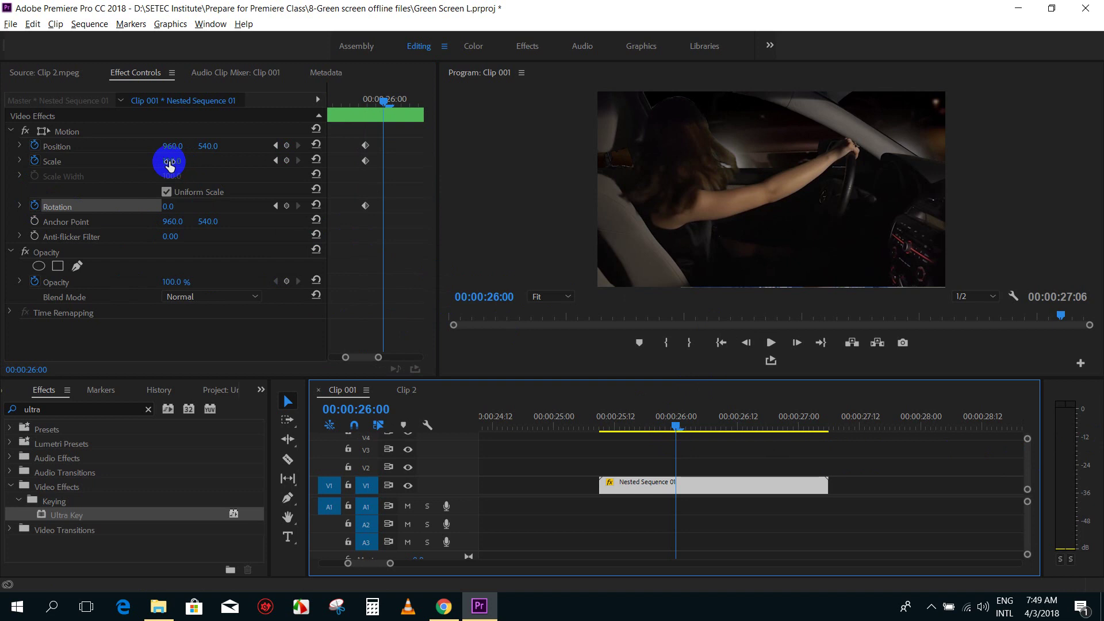
pyautogui.moveTo(170, 163); pyautogui.dragTo(192, 161)
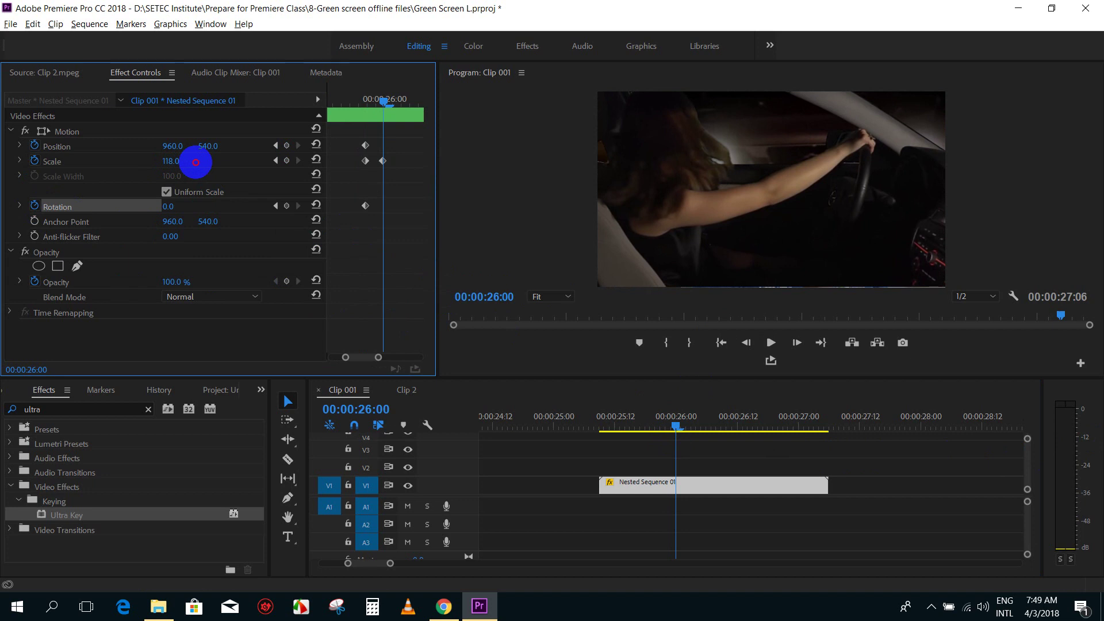
pyautogui.moveTo(196, 162); pyautogui.dragTo(196, 162)
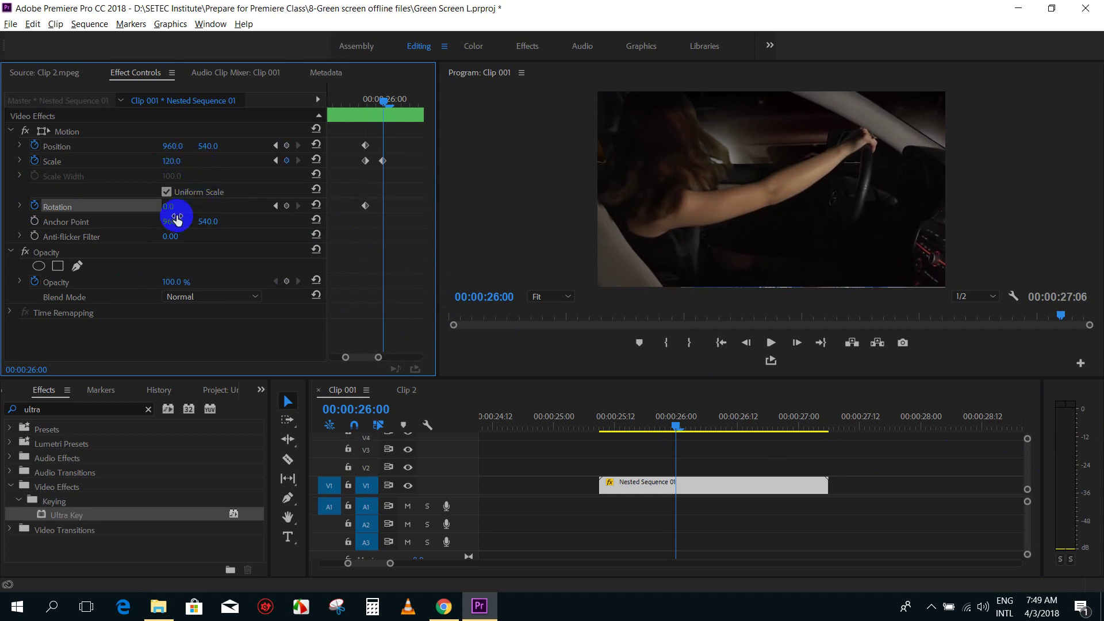
pyautogui.moveTo(173, 207); pyautogui.dragTo(186, 204)
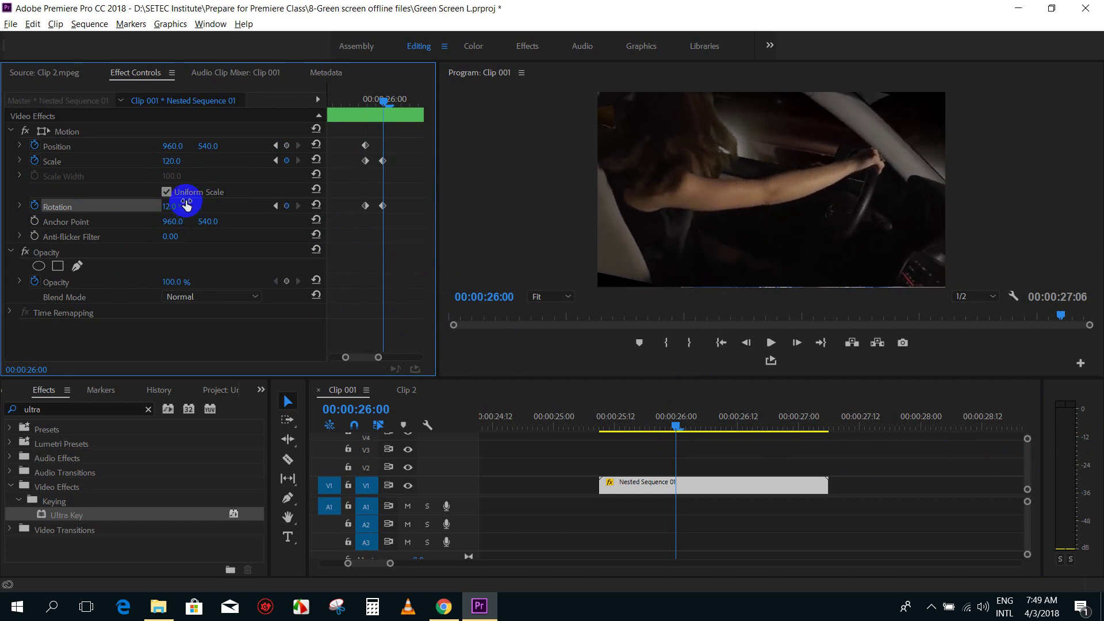
pyautogui.click(205, 148)
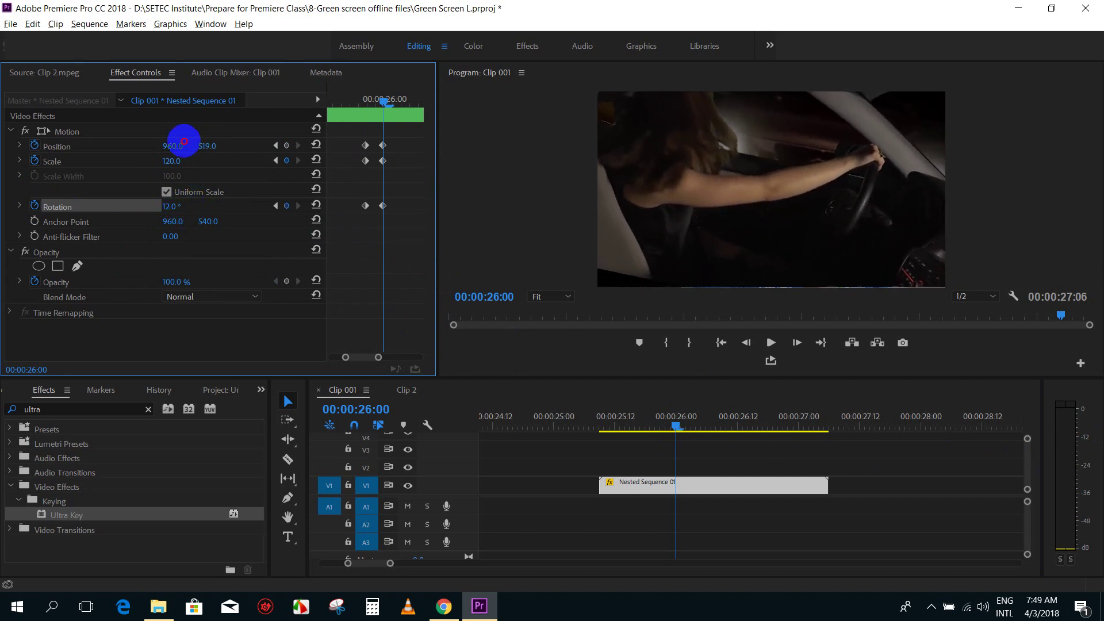
pyautogui.moveTo(205, 146); pyautogui.dragTo(247, 142)
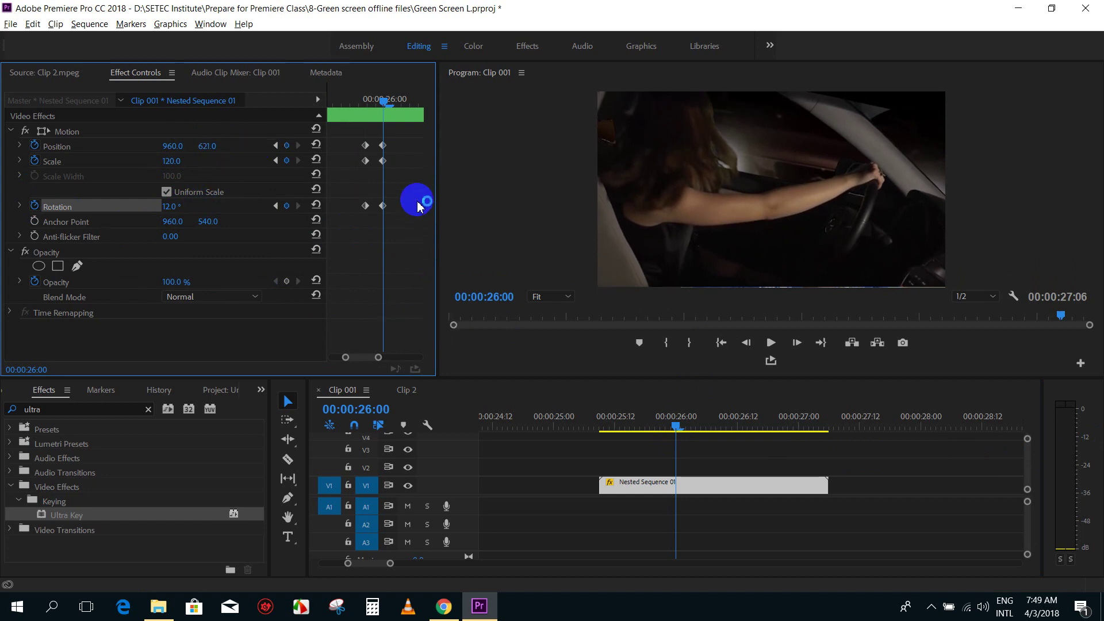
# At 26:02, keyframe Scale 123, Rotation 3° and Position X 1029
pyautogui.moveTo(388, 102); pyautogui.dragTo(404, 107)
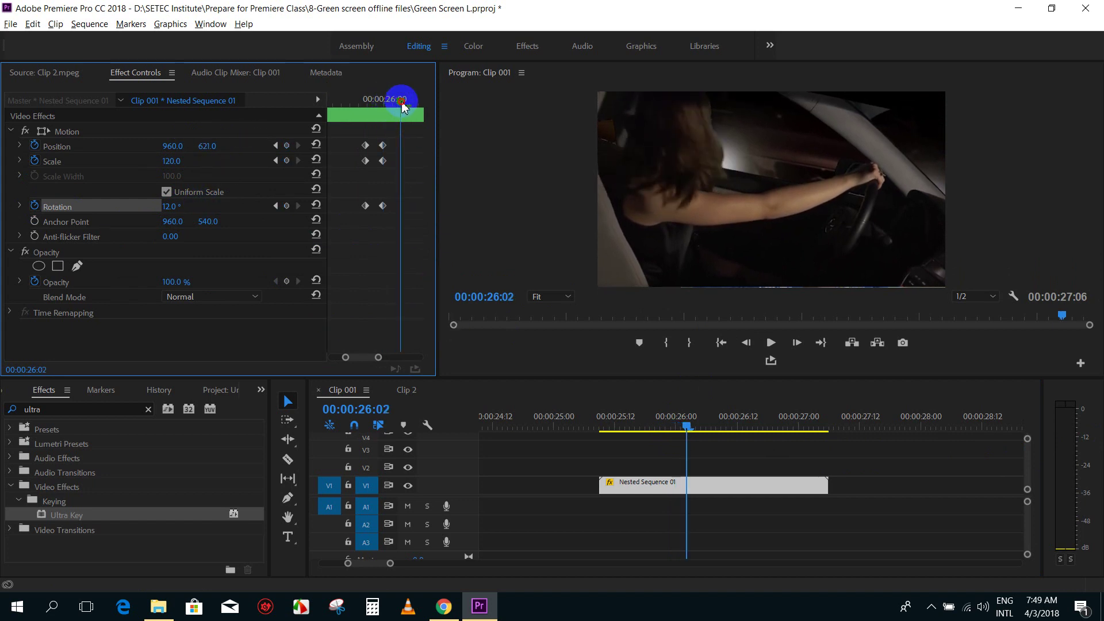
pyautogui.click(160, 150)
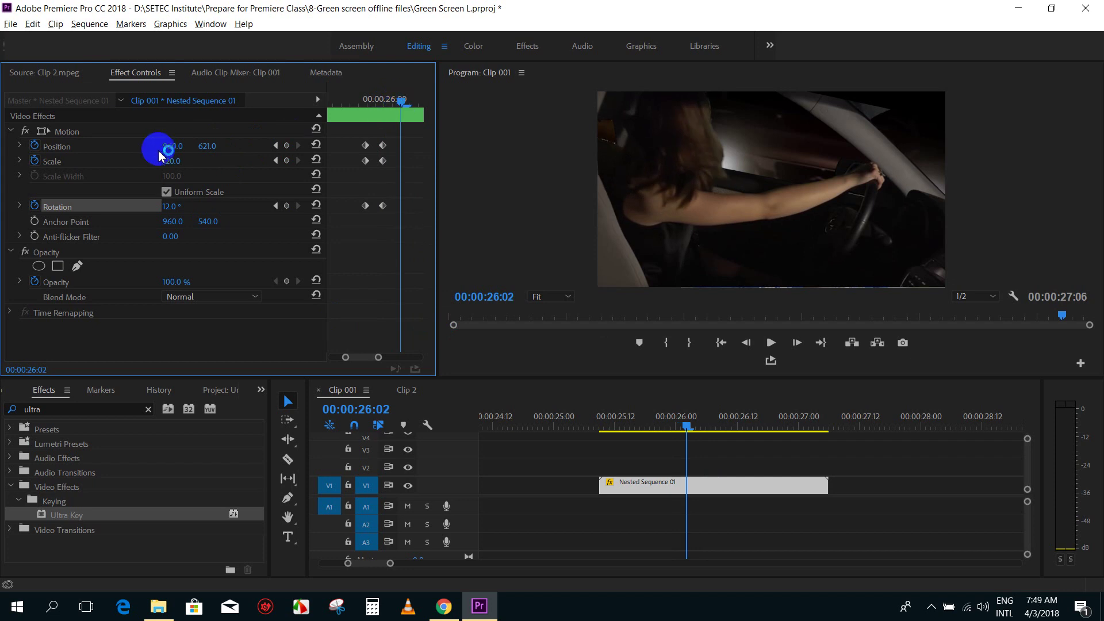
pyautogui.moveTo(185, 160); pyautogui.dragTo(180, 162)
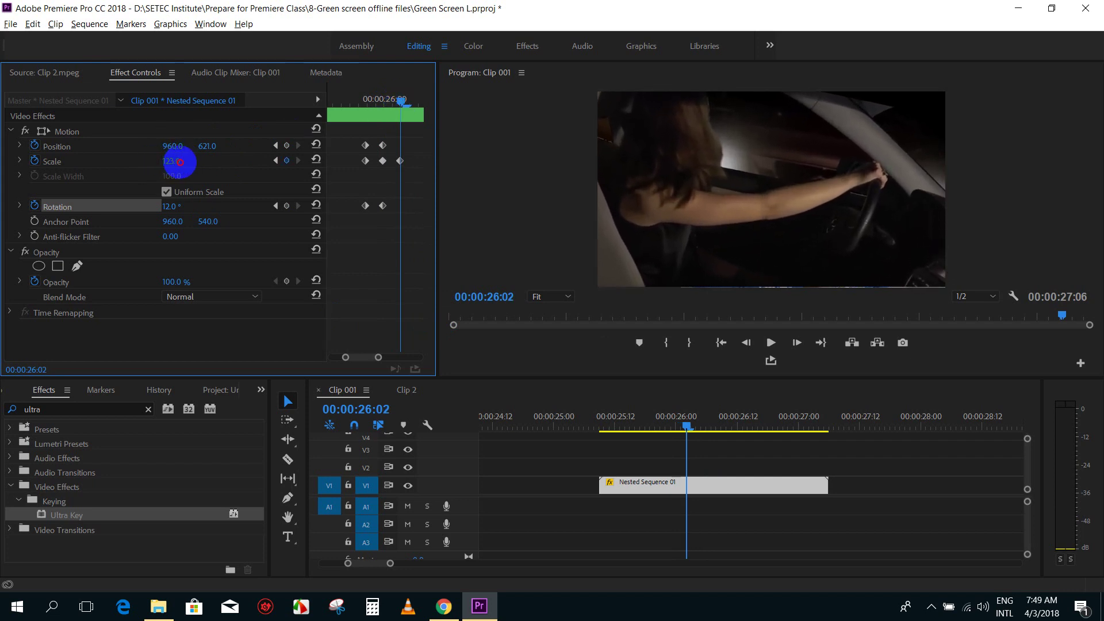
pyautogui.moveTo(167, 207); pyautogui.dragTo(159, 208)
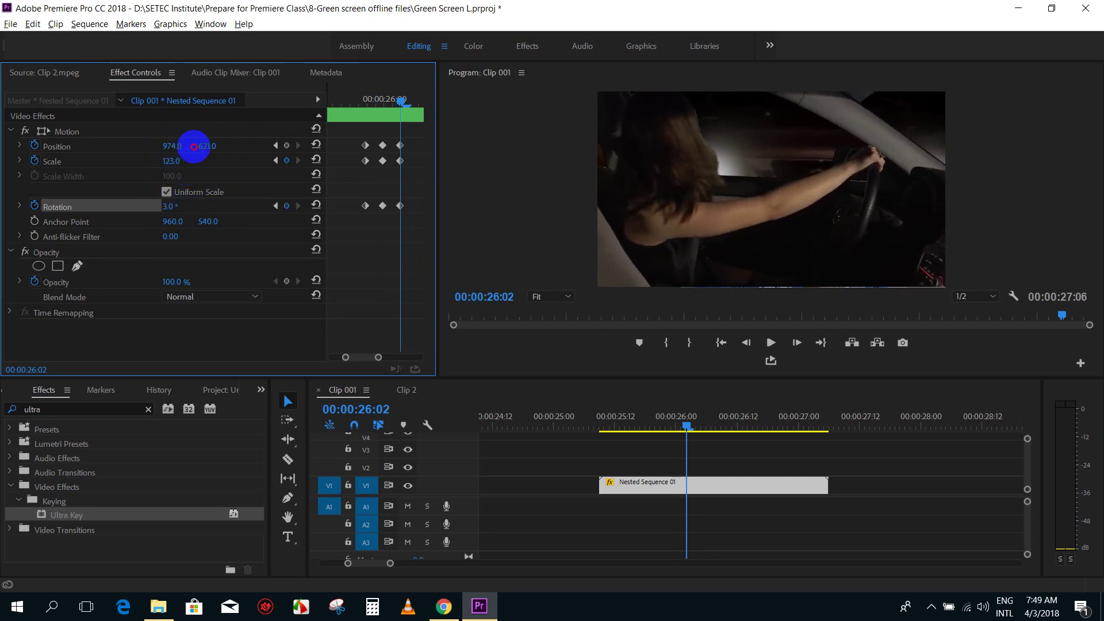
pyautogui.moveTo(171, 146); pyautogui.dragTo(217, 145)
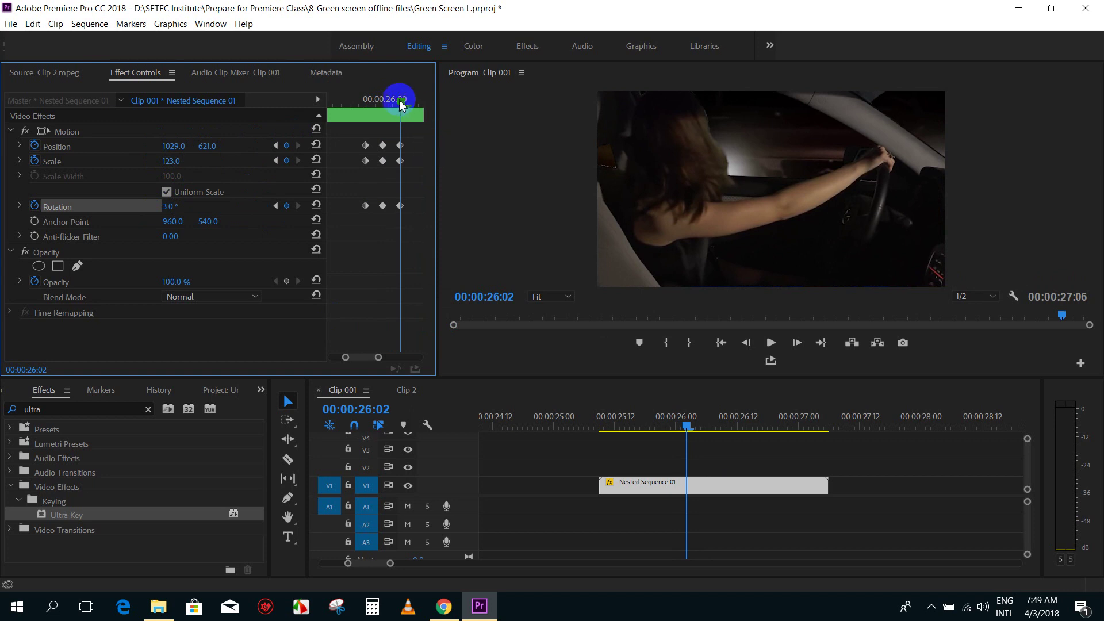
# At 26:04, keyframe Scale 133 and Rotation -6°
pyautogui.moveTo(401, 102); pyautogui.dragTo(414, 100)
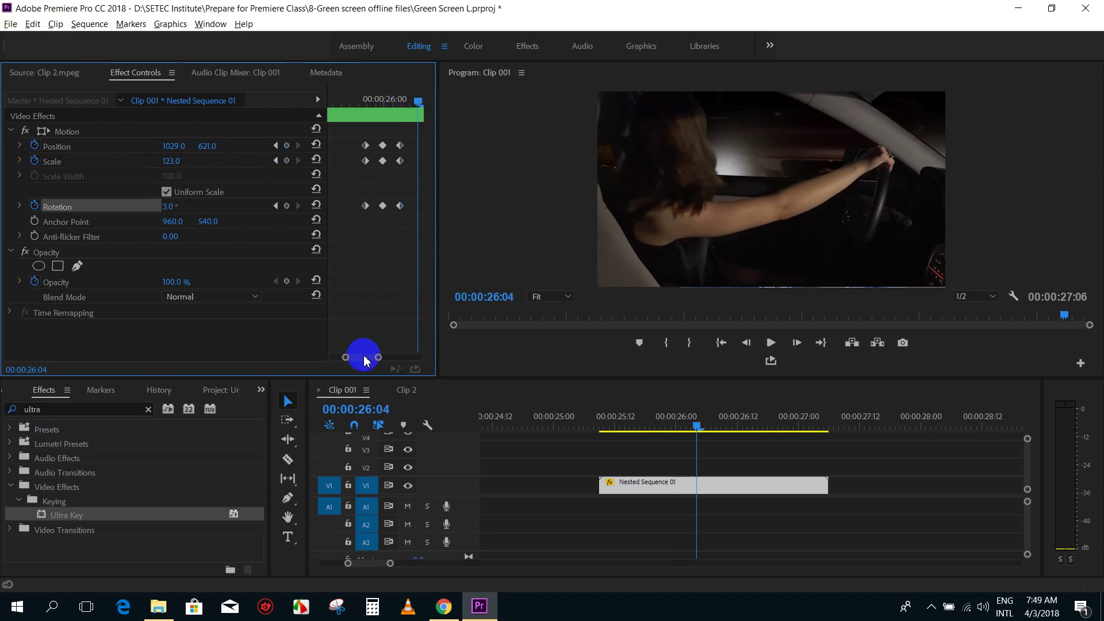
pyautogui.moveTo(365, 357); pyautogui.dragTo(369, 359)
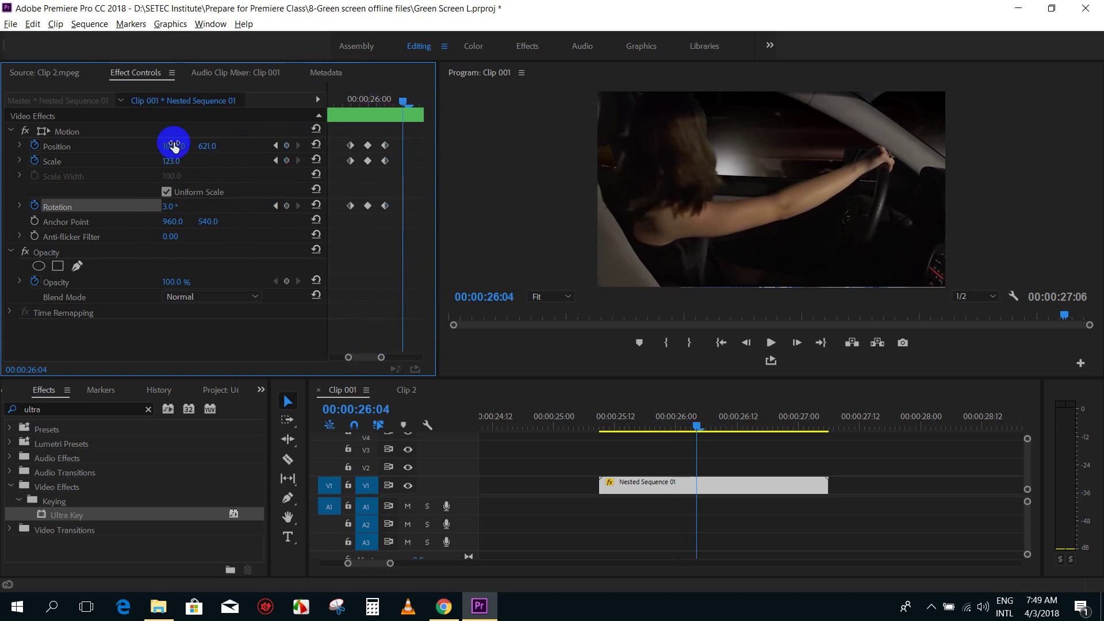
pyautogui.moveTo(178, 162)
pyautogui.mouseDown()
pyautogui.moveTo(176, 148)
pyautogui.moveTo(262, 145)
pyautogui.mouseUp()
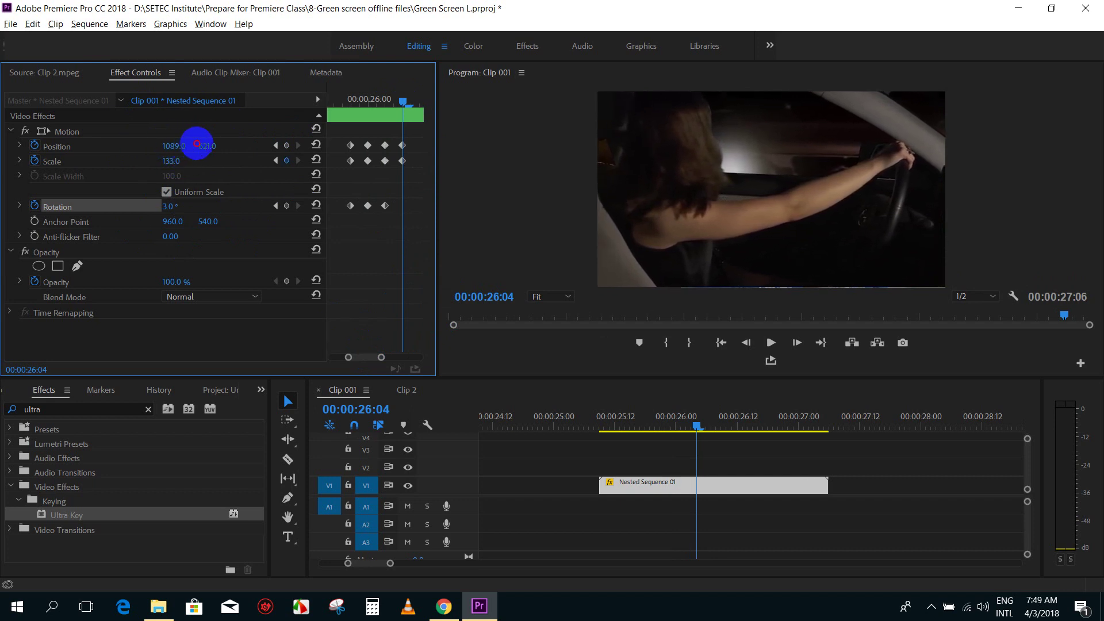
pyautogui.moveTo(169, 207); pyautogui.dragTo(167, 206)
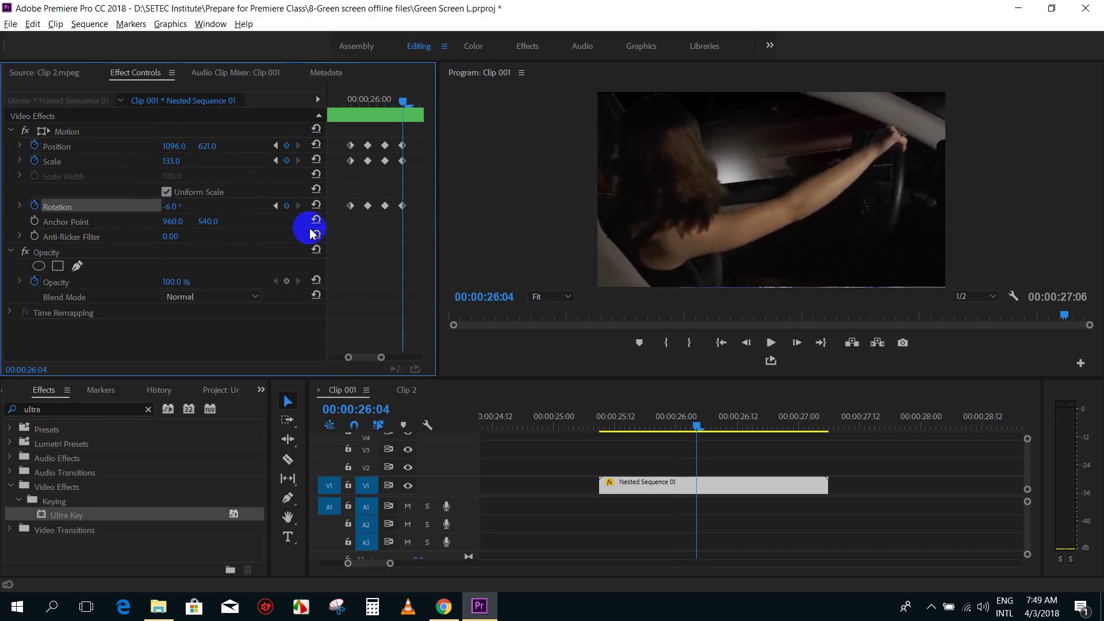
pyautogui.scroll(-5, 419, 145)
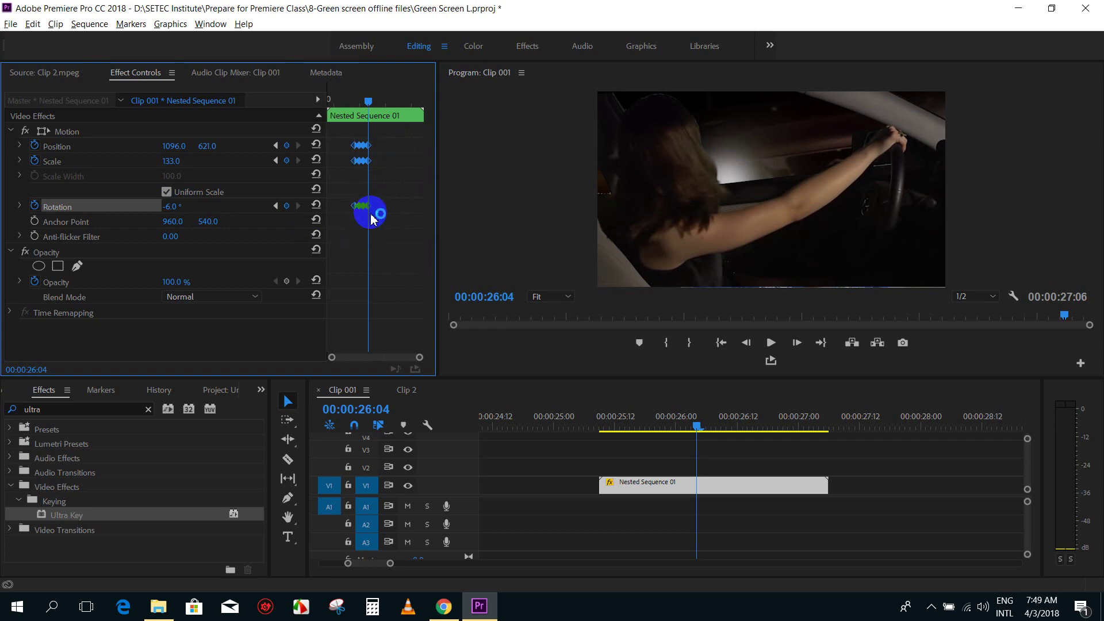
pyautogui.moveTo(368, 101); pyautogui.dragTo(372, 102)
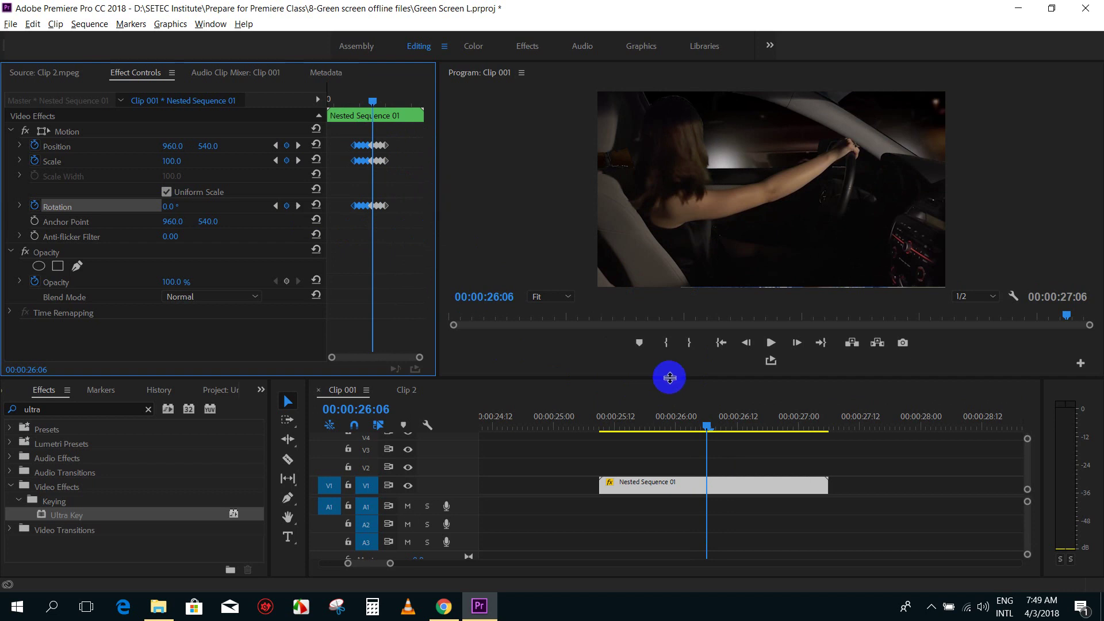
# Play back the shake section from 25:10, stopping at 26:05
pyautogui.click(605, 427)
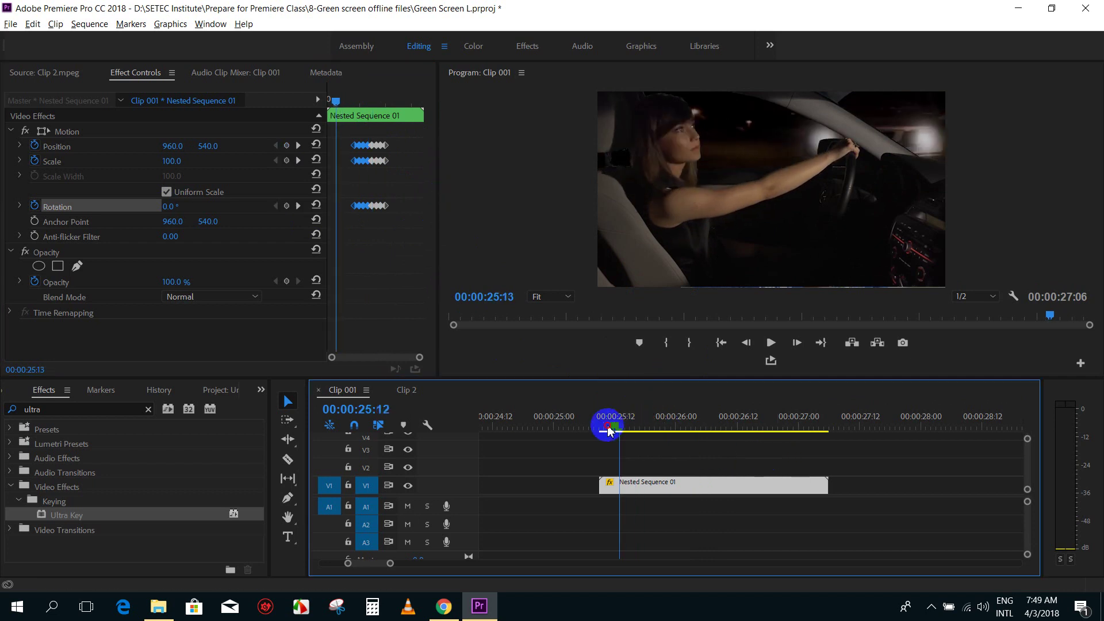
pyautogui.click(710, 463)
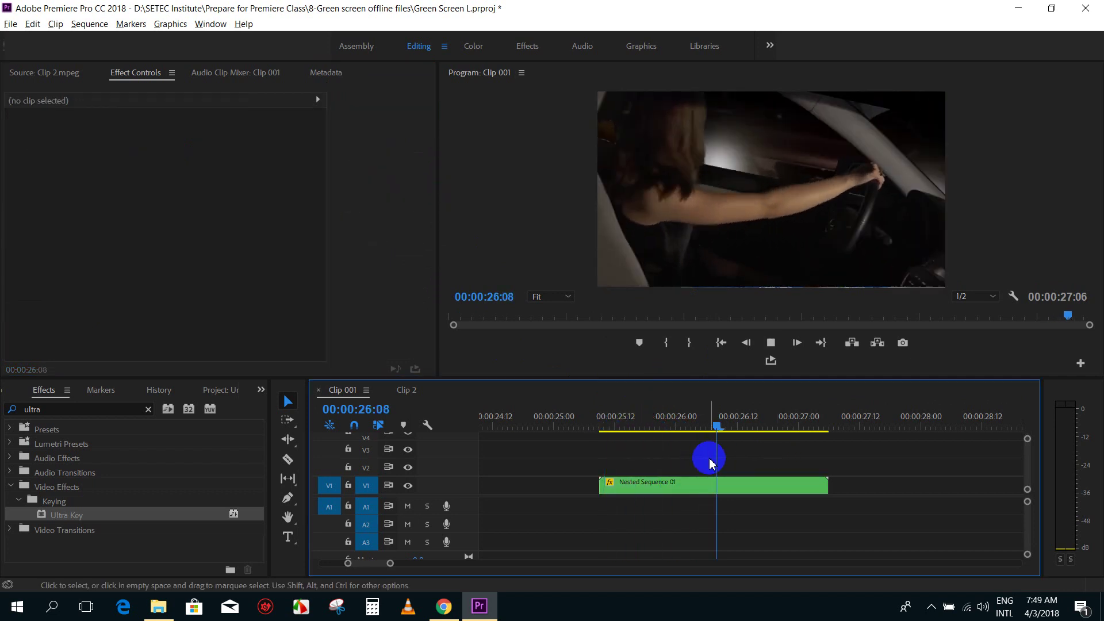
pyautogui.moveTo(642, 417); pyautogui.dragTo(612, 413)
pyautogui.press('space')
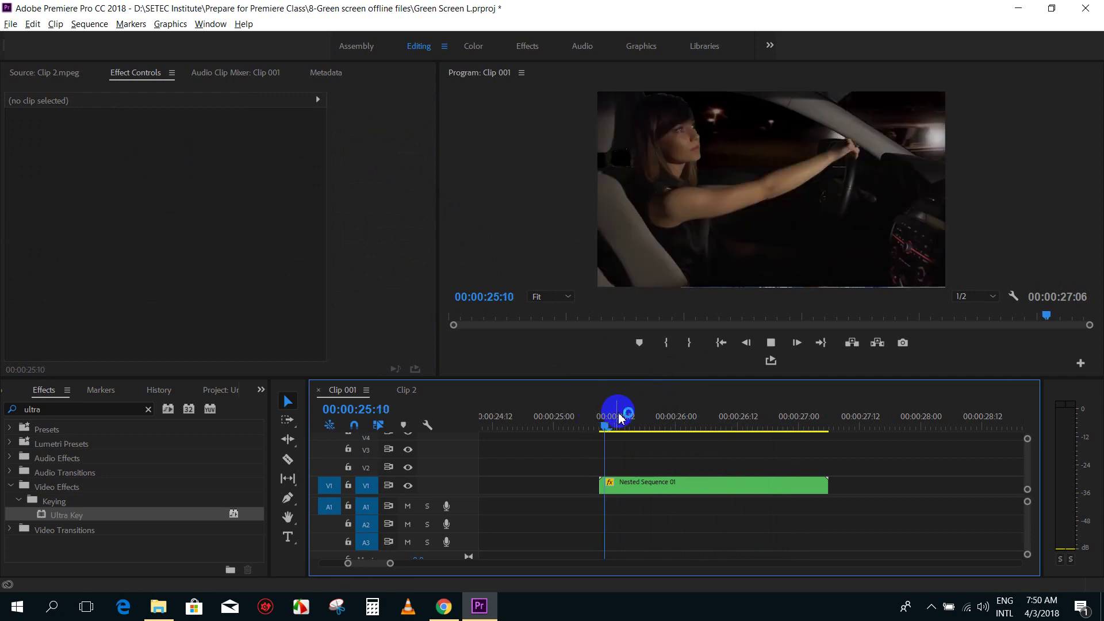
pyautogui.moveTo(643, 426)
pyautogui.mouseDown()
pyautogui.moveTo(711, 429)
pyautogui.moveTo(606, 447)
pyautogui.mouseUp()
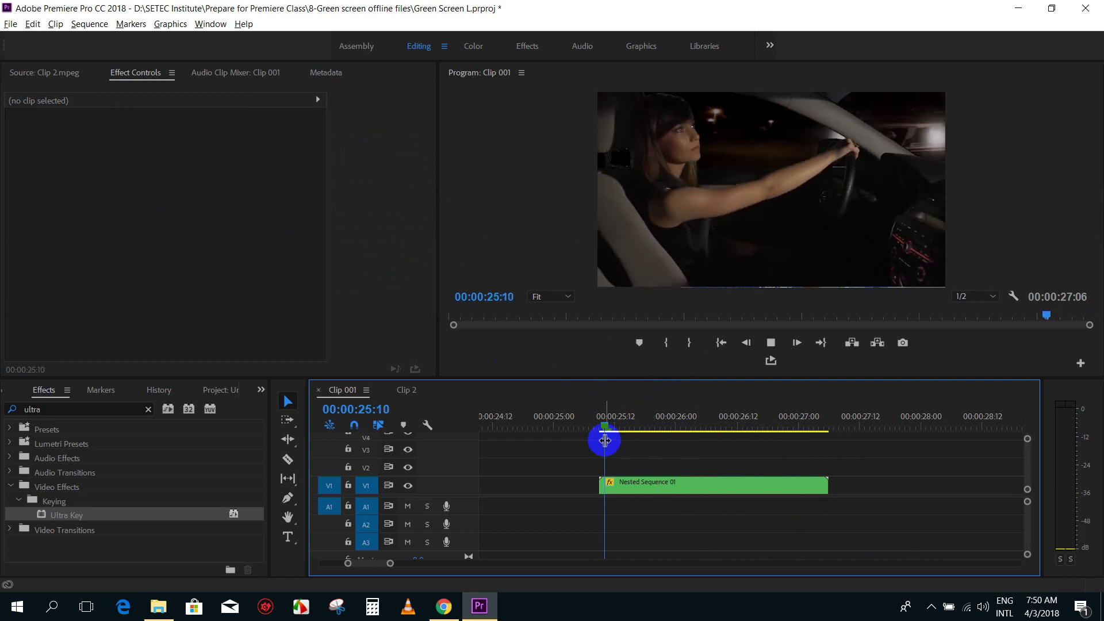
pyautogui.click(701, 418)
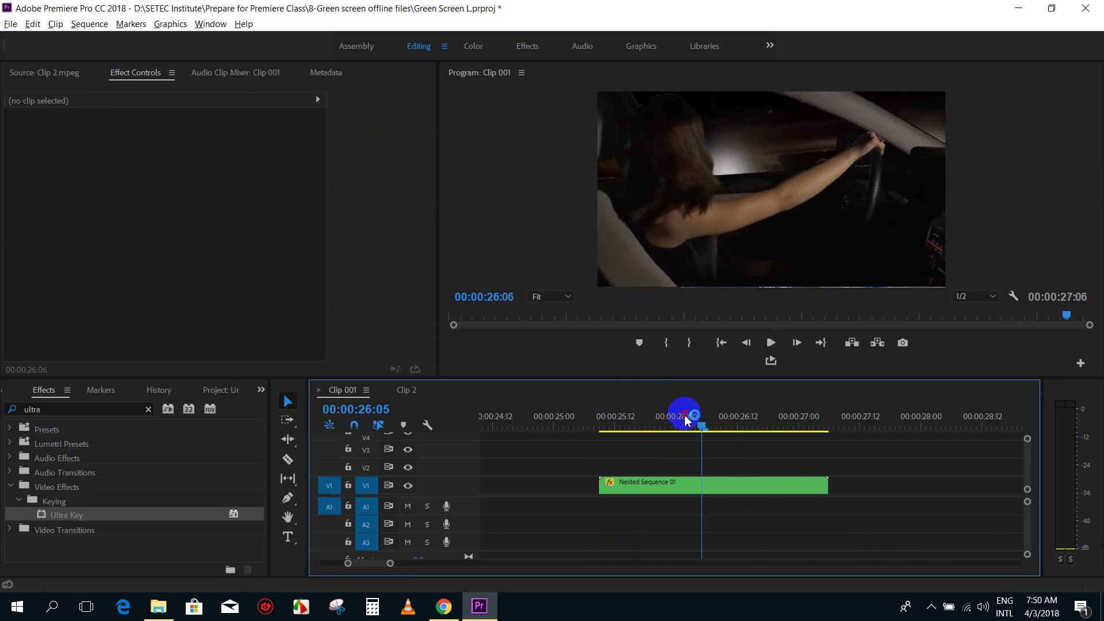
# Scrub through the shake again, save the project, and close the notification popup
pyautogui.moveTo(686, 421); pyautogui.dragTo(698, 437)
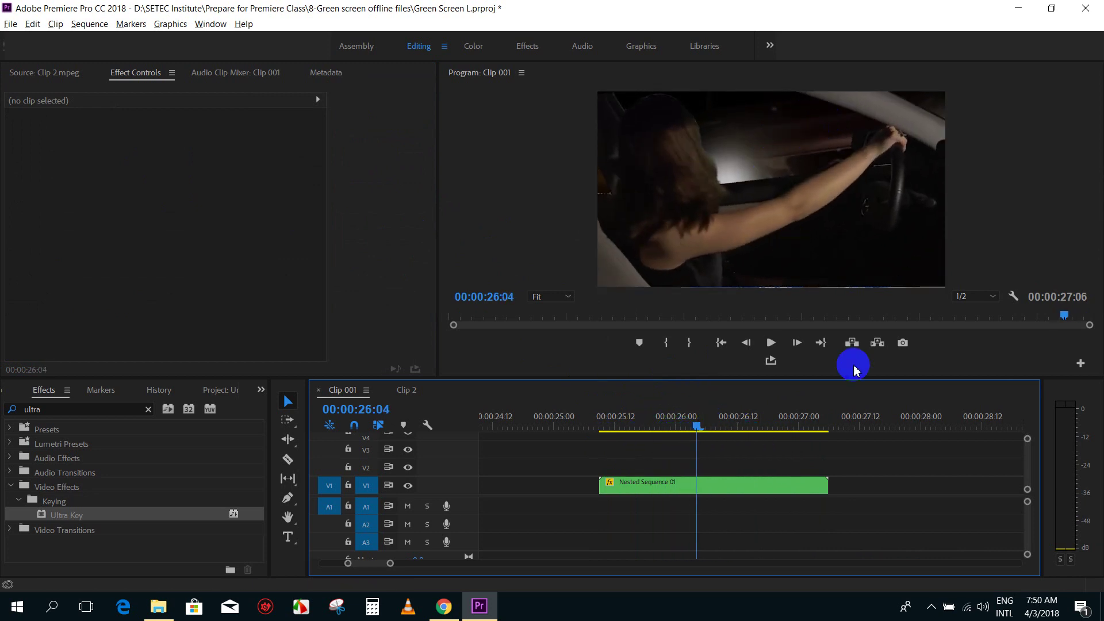
pyautogui.moveTo(685, 426)
pyautogui.mouseDown()
pyautogui.moveTo(690, 437)
pyautogui.moveTo(627, 448)
pyautogui.mouseUp()
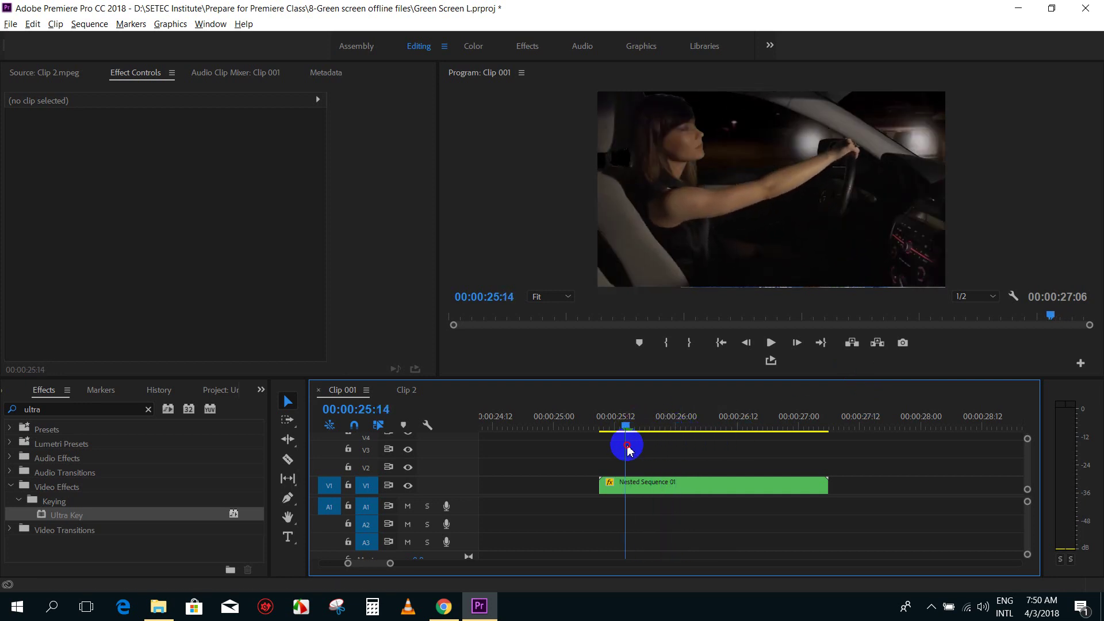
pyautogui.hotkey('ctrl', 's')
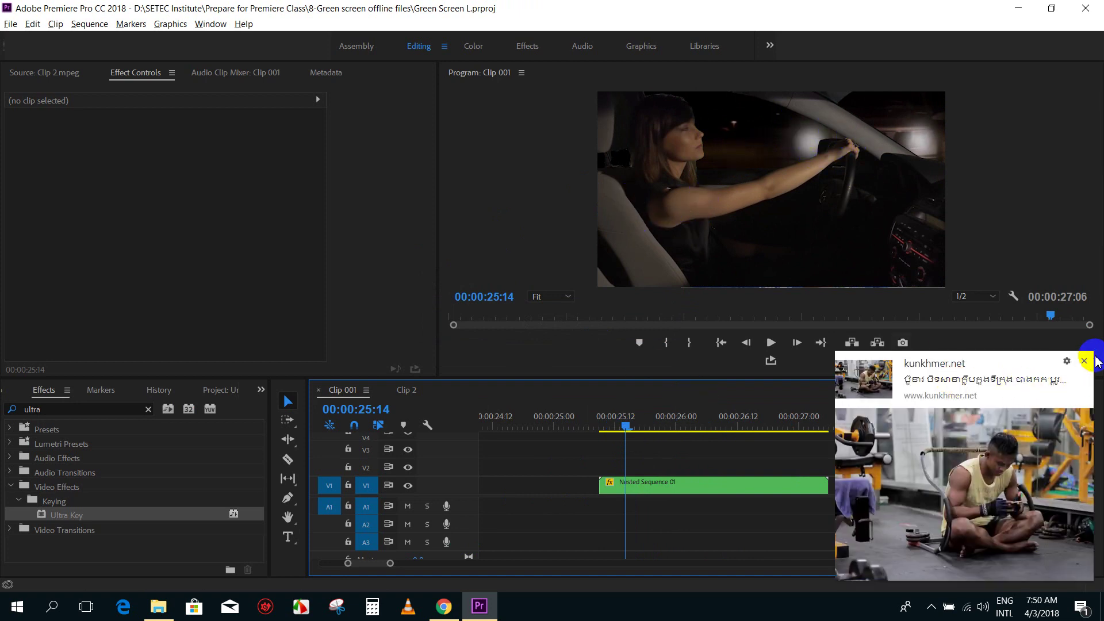
pyautogui.click(1082, 361)
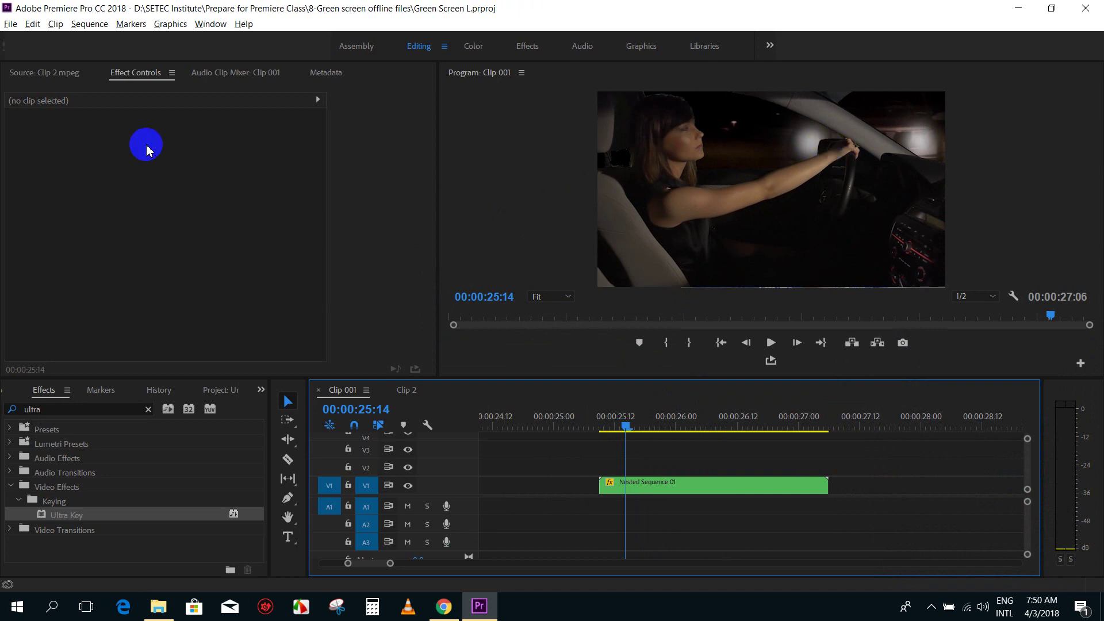
# Show the Green Screen L project bin in the Project panel
pyautogui.click(263, 393)
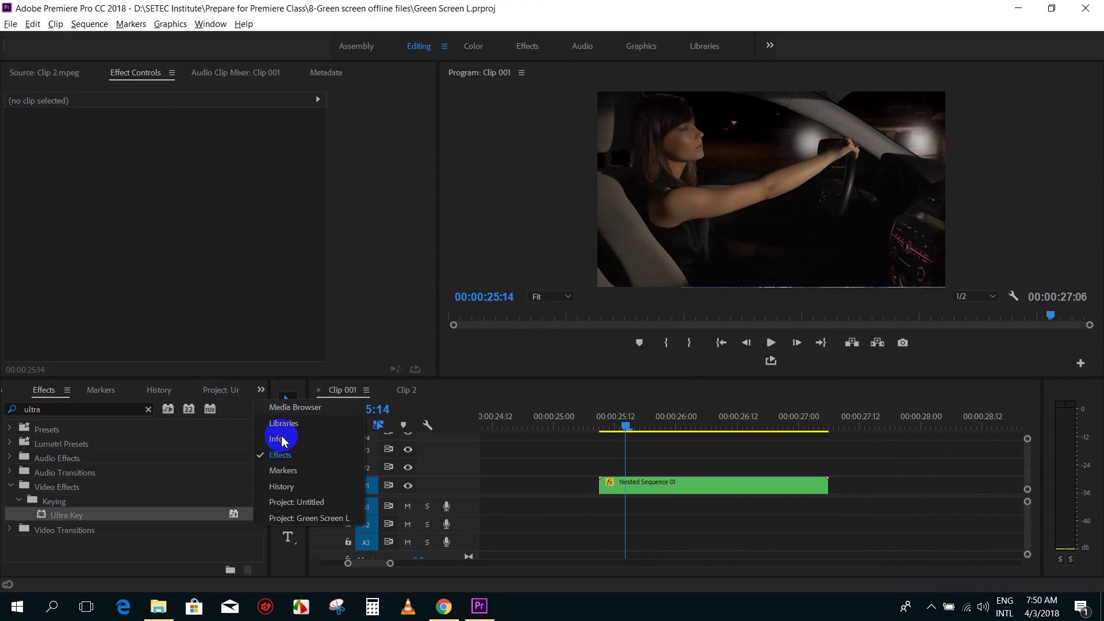
pyautogui.click(275, 505)
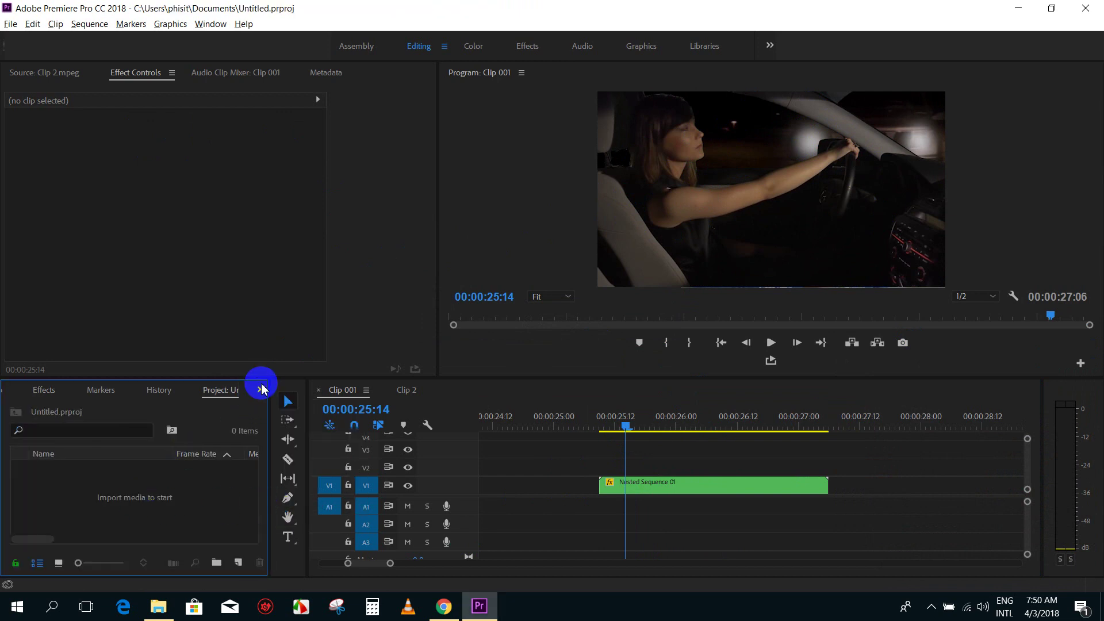
pyautogui.click(262, 390)
pyautogui.click(293, 519)
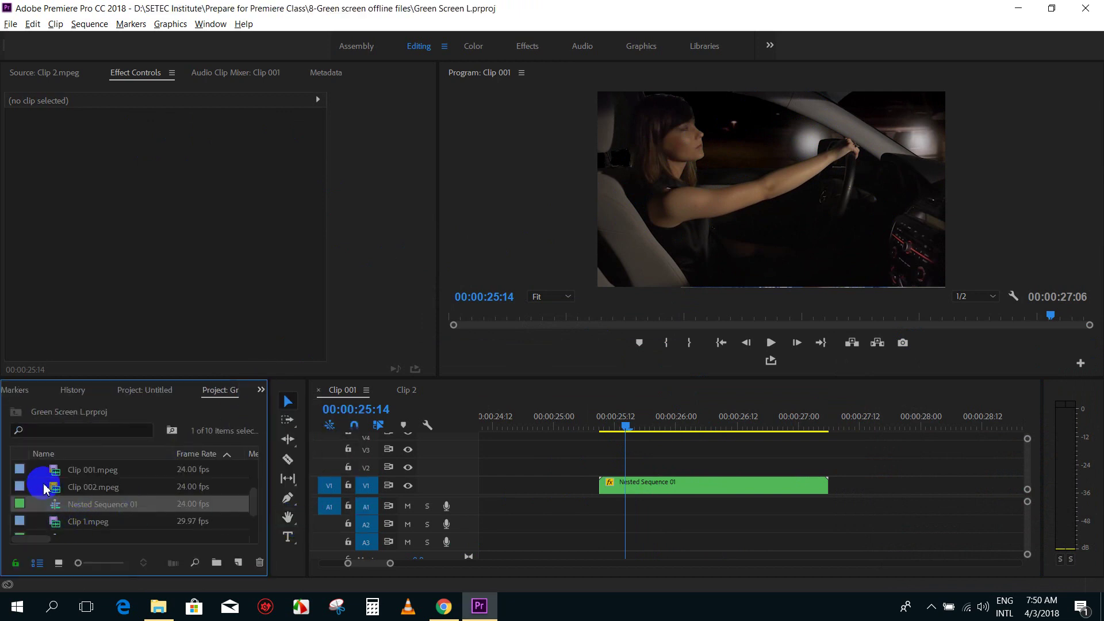
# Import the Full HD Green Screen Glass clip from the 8-Green screen offline files folder
pyautogui.doubleClick(45, 489)
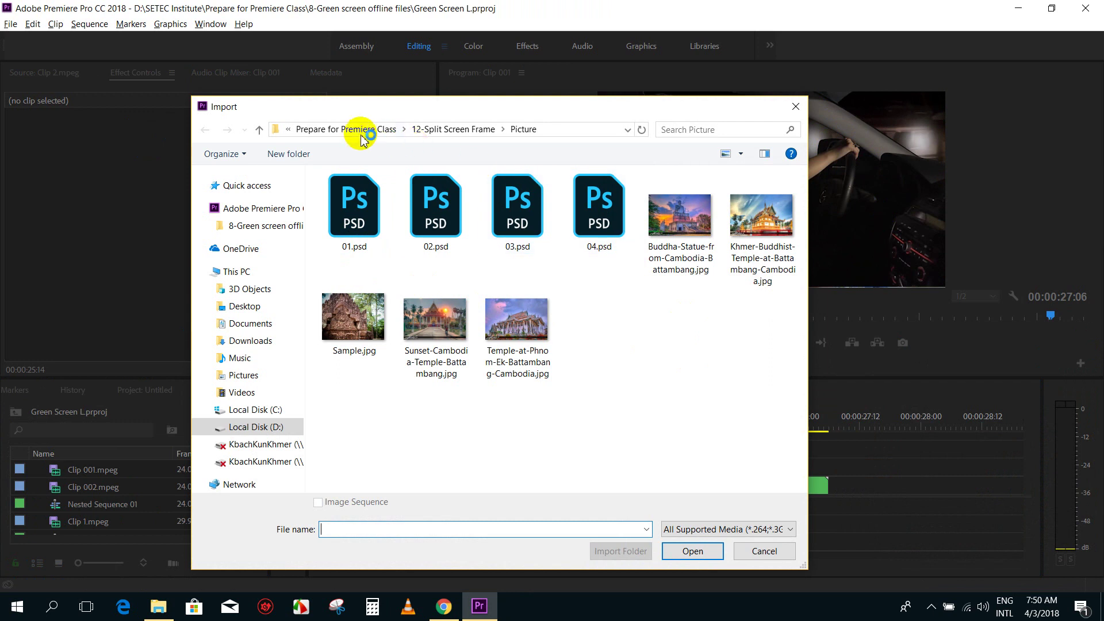
pyautogui.click(361, 130)
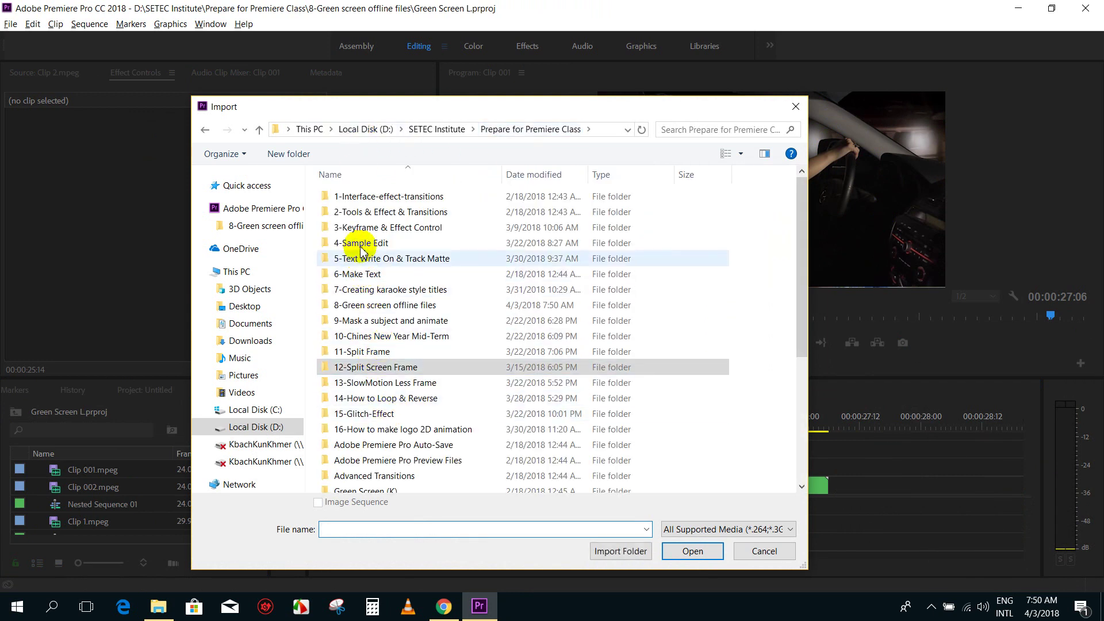
pyautogui.click(387, 291)
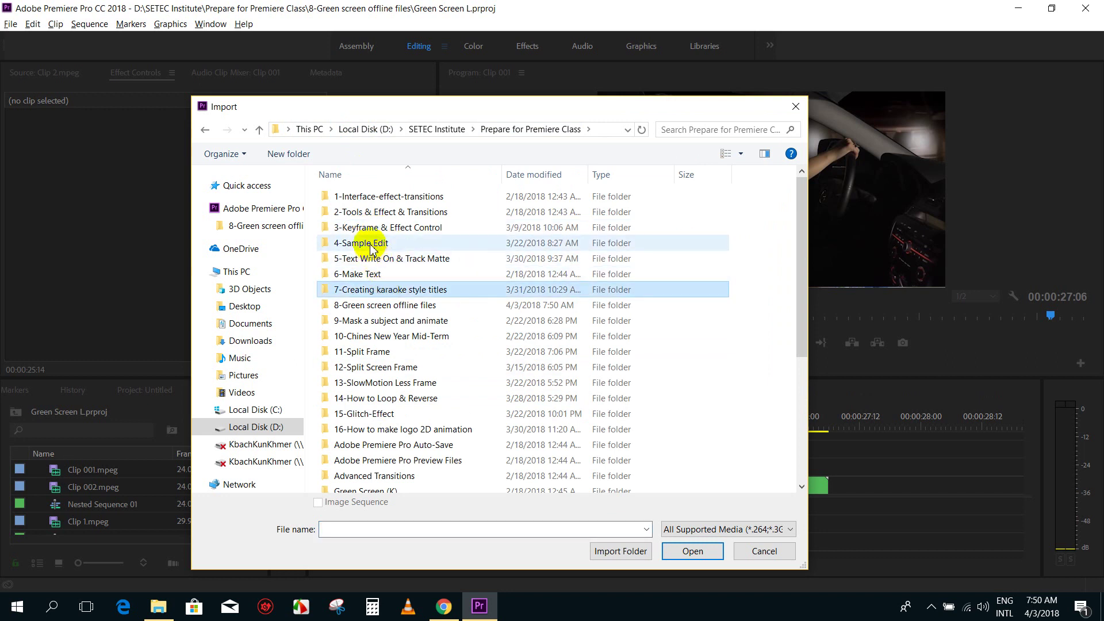
pyautogui.doubleClick(394, 306)
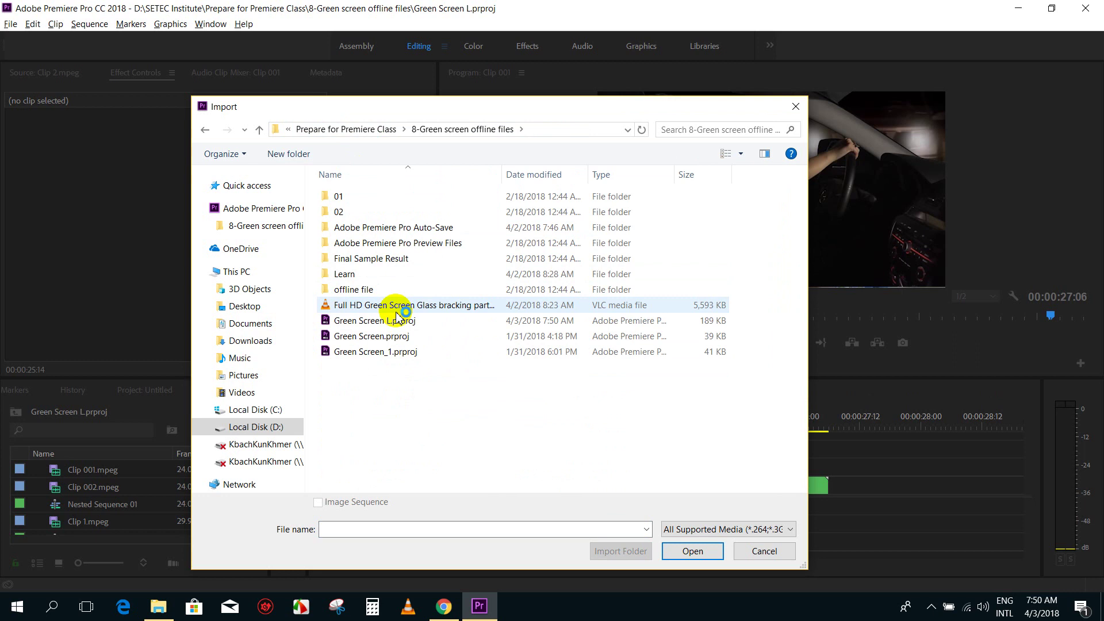
pyautogui.doubleClick(395, 306)
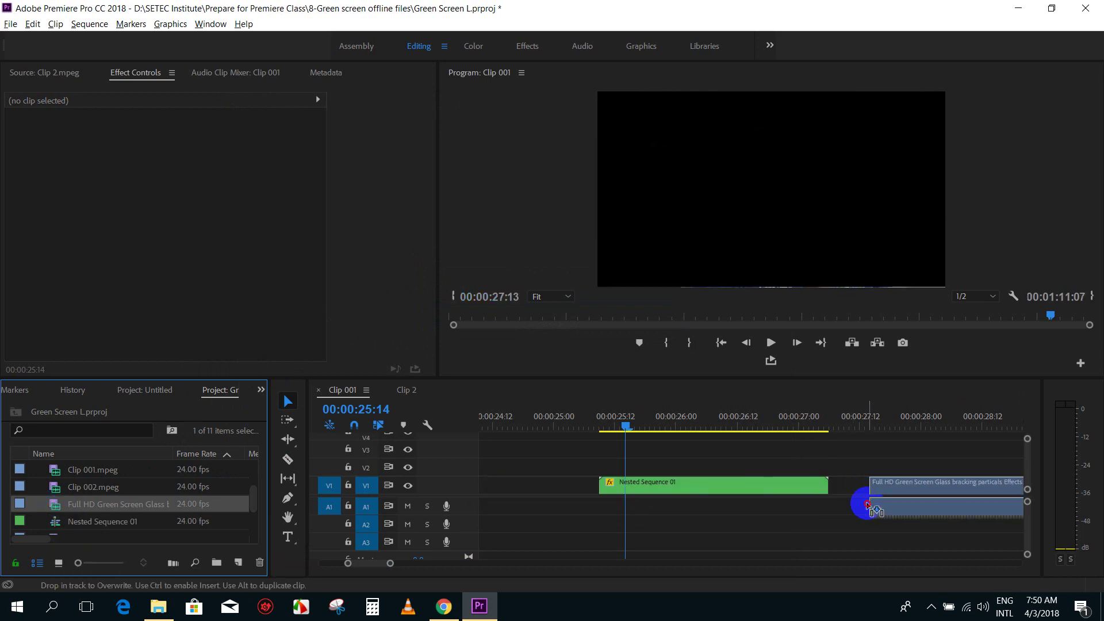
# Place the glass clip on V1 after Nested Sequence 01 and scale it to frame size
pyautogui.moveTo(52, 512); pyautogui.dragTo(882, 472)
pyautogui.press('-')
pyautogui.press('-')
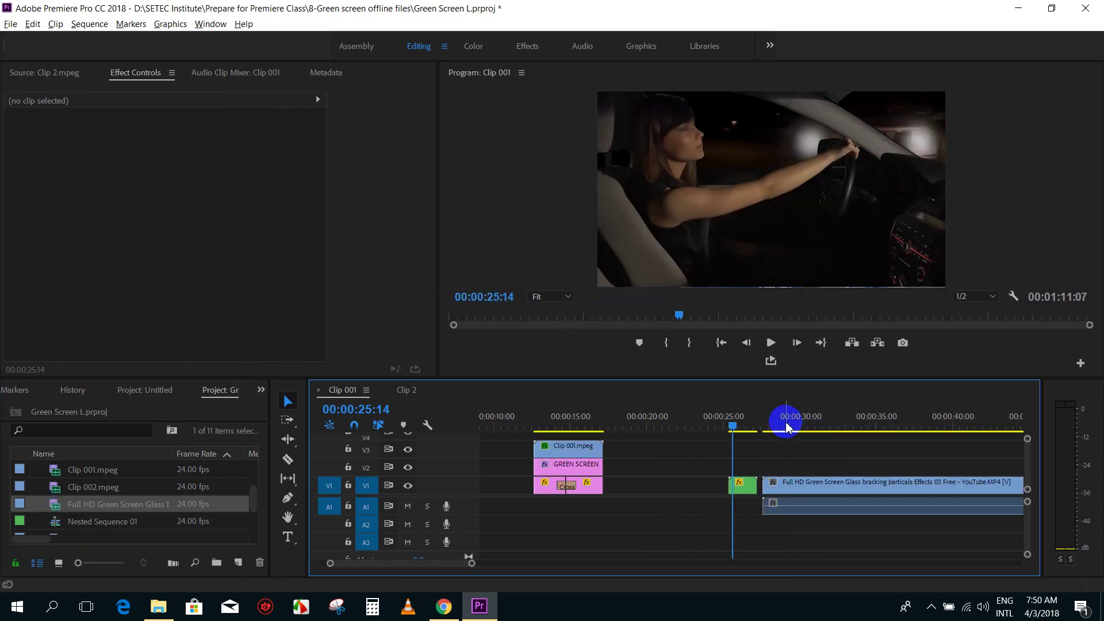
pyautogui.moveTo(797, 422); pyautogui.dragTo(830, 471)
pyautogui.rightClick(832, 486)
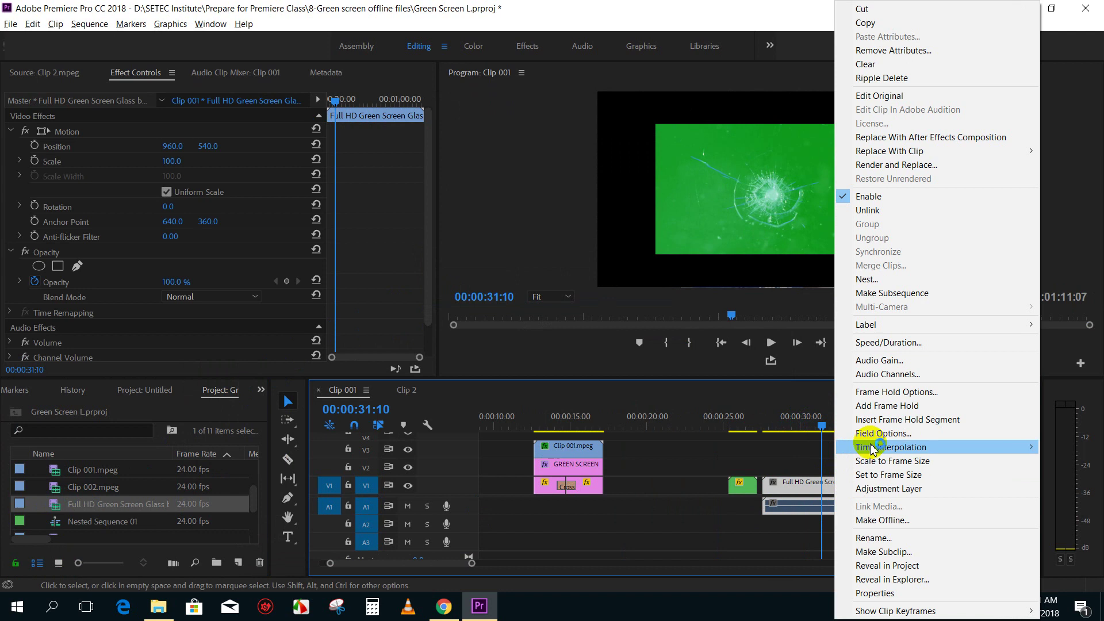
pyautogui.click(879, 460)
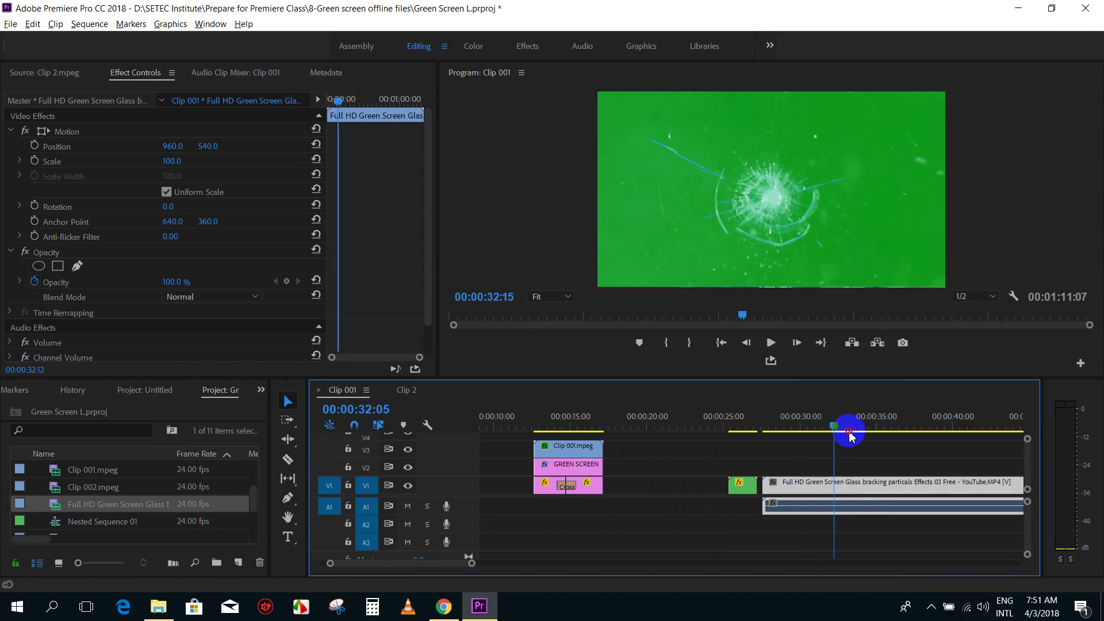
# Trim the glass clip's start and end at 00:00:49:10 and slide it toward Nested Sequence 01
pyautogui.press('-')
pyautogui.moveTo(828, 426)
pyautogui.mouseDown()
pyautogui.moveTo(960, 432)
pyautogui.moveTo(791, 434)
pyautogui.moveTo(759, 447)
pyautogui.mouseUp()
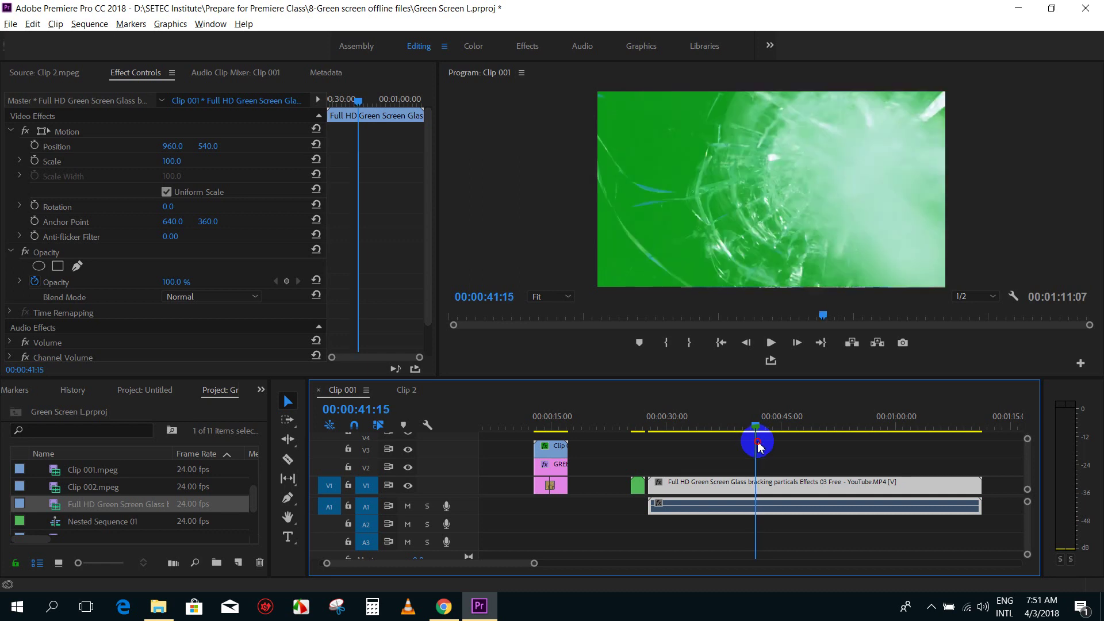
pyautogui.moveTo(726, 486); pyautogui.dragTo(756, 484)
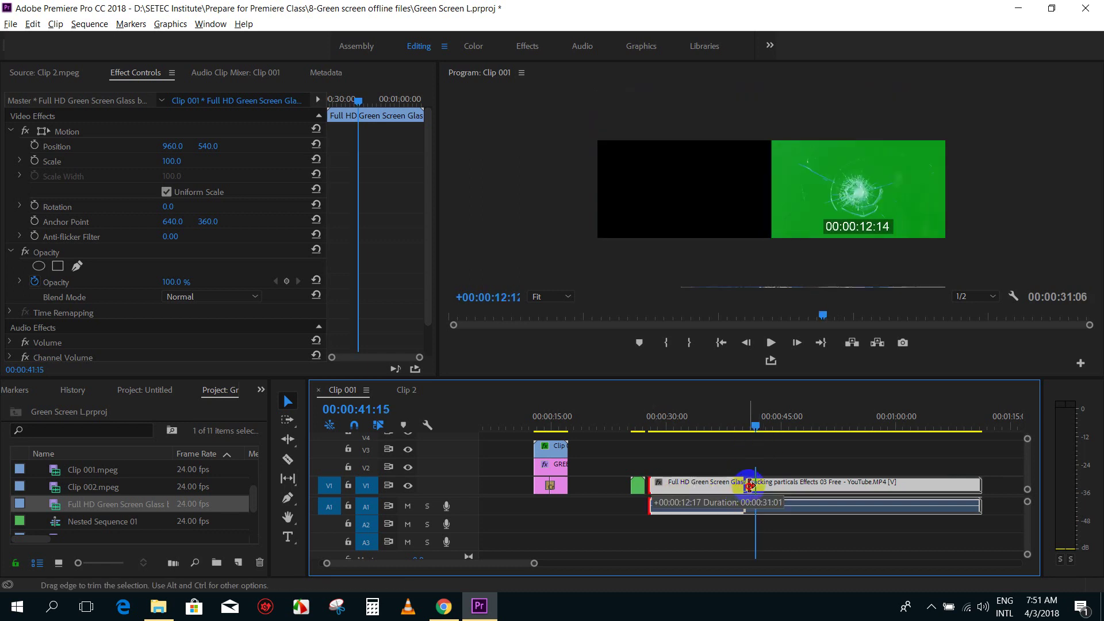
pyautogui.moveTo(754, 426)
pyautogui.mouseDown()
pyautogui.moveTo(899, 436)
pyautogui.moveTo(785, 453)
pyautogui.moveTo(798, 451)
pyautogui.mouseUp()
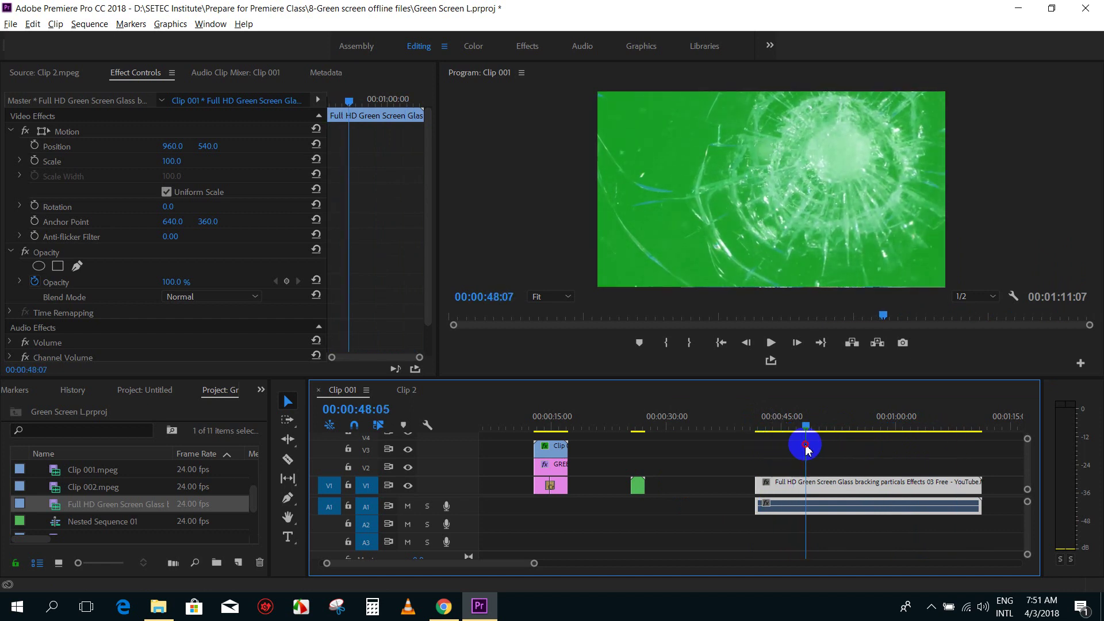
pyautogui.moveTo(798, 450); pyautogui.dragTo(817, 448)
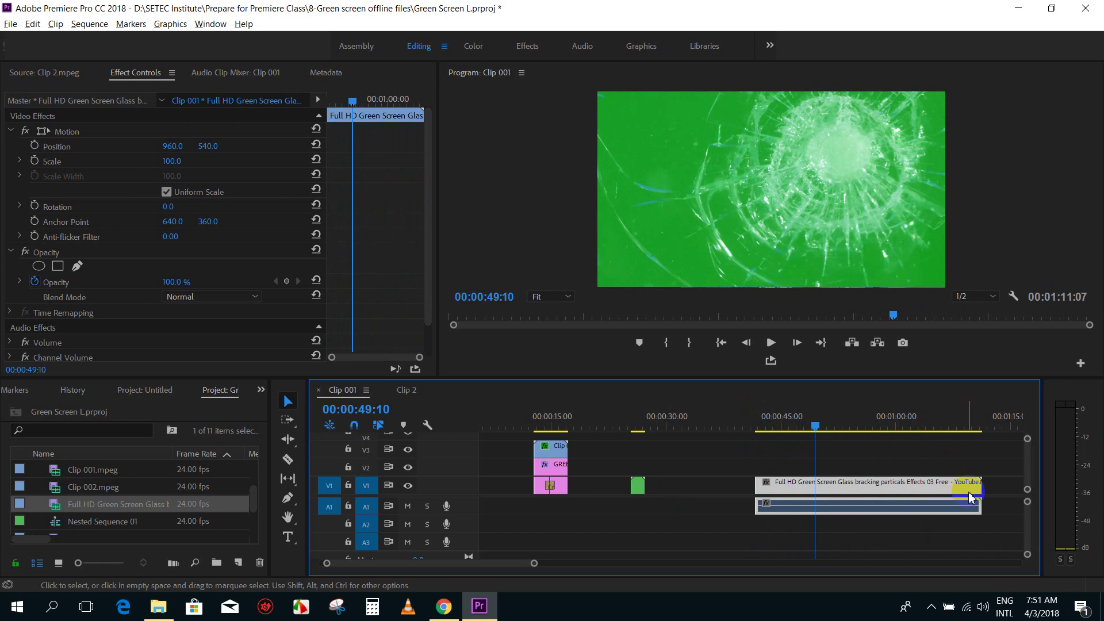
pyautogui.moveTo(971, 497); pyautogui.dragTo(700, 486)
pyautogui.moveTo(648, 433); pyautogui.dragTo(651, 430)
pyautogui.press('=')
pyautogui.press('=')
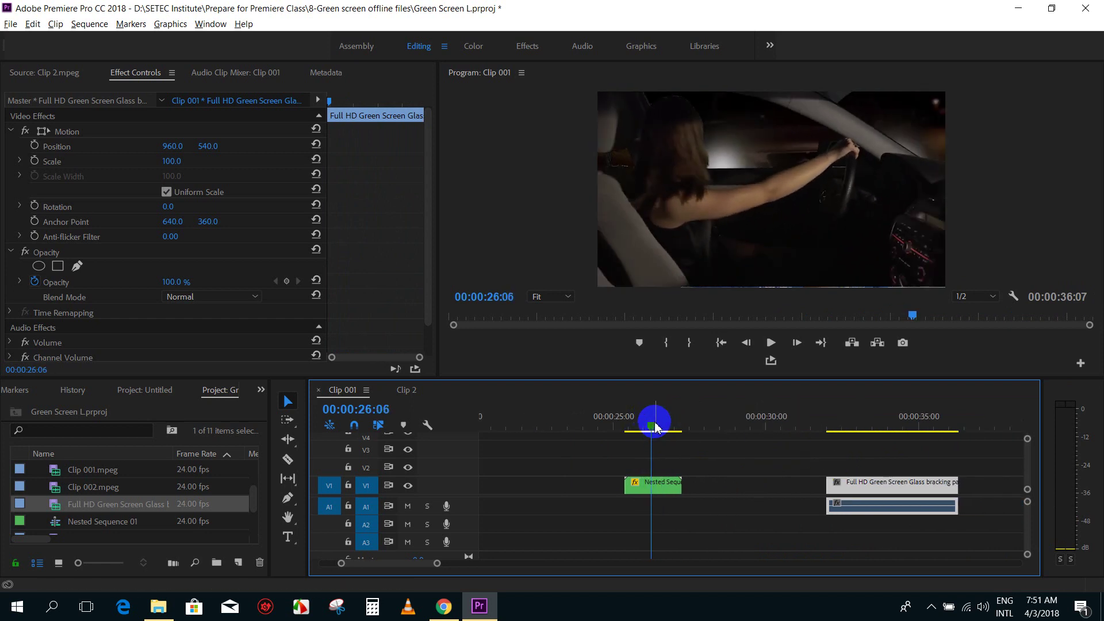
# Open Nested Sequence 01 in its own timeline and preview its start
pyautogui.moveTo(647, 425); pyautogui.dragTo(648, 426)
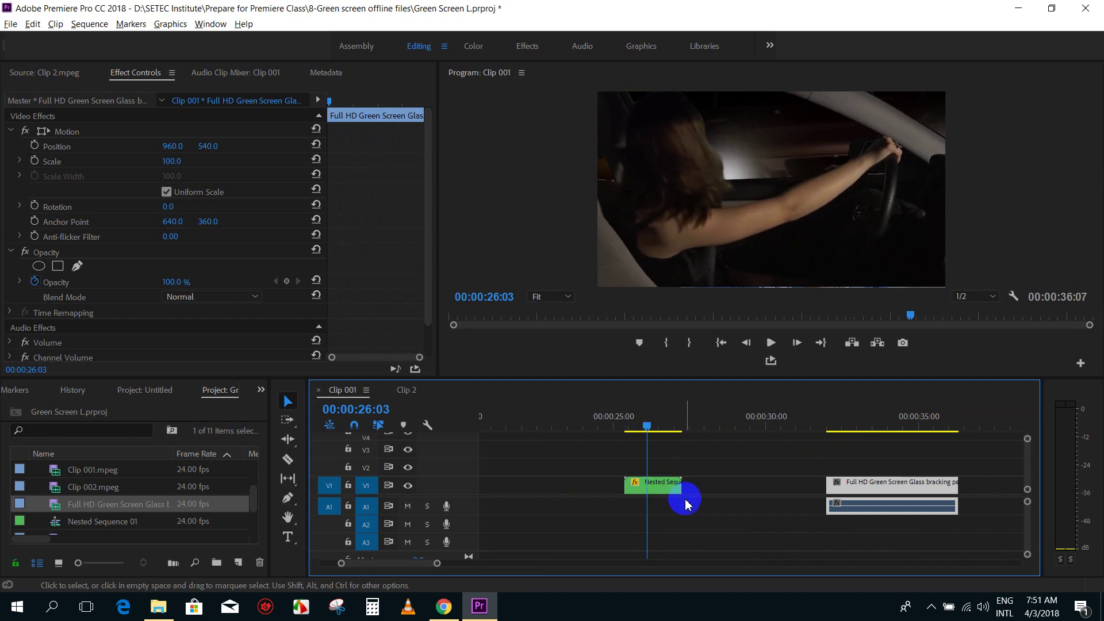
pyautogui.click(665, 488)
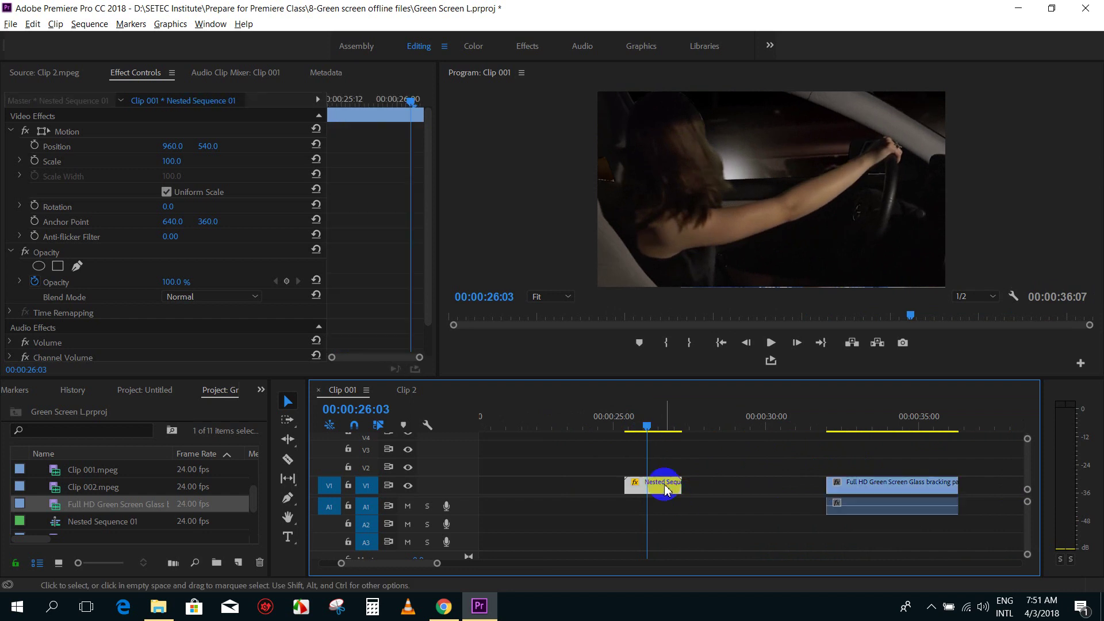
pyautogui.click(650, 426)
pyautogui.press('=')
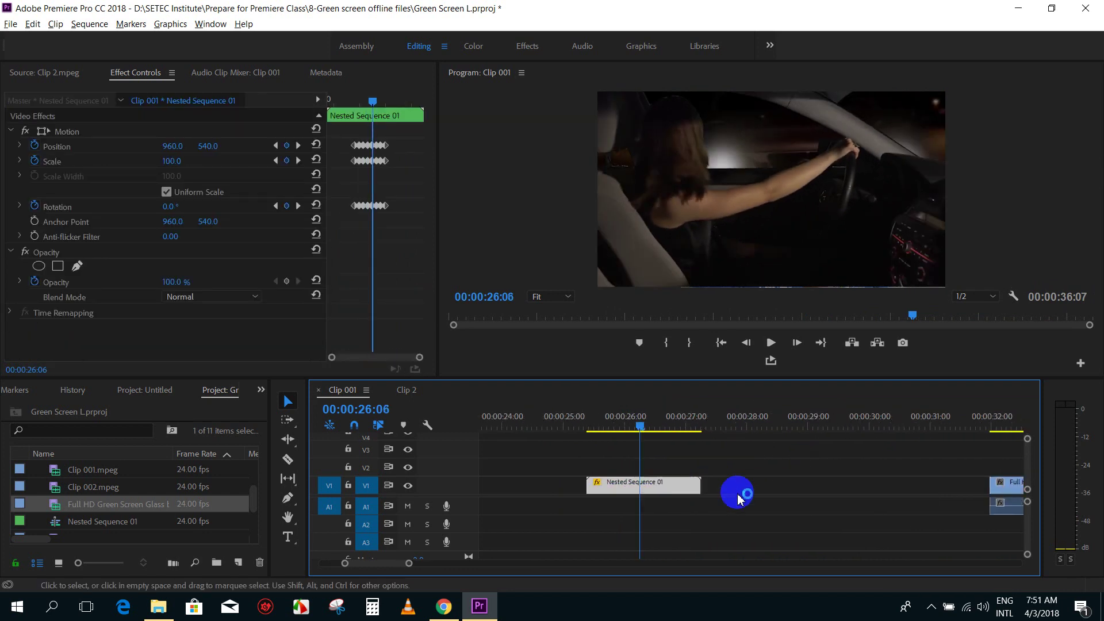
pyautogui.press('-')
pyautogui.scroll(-3, 758, 479)
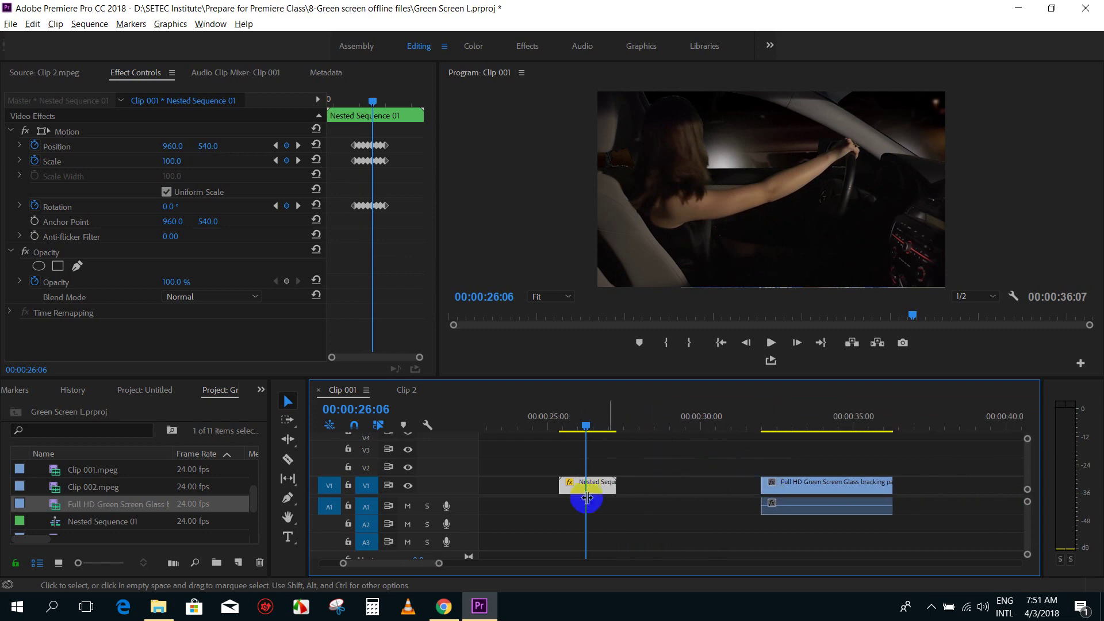
pyautogui.click(677, 486)
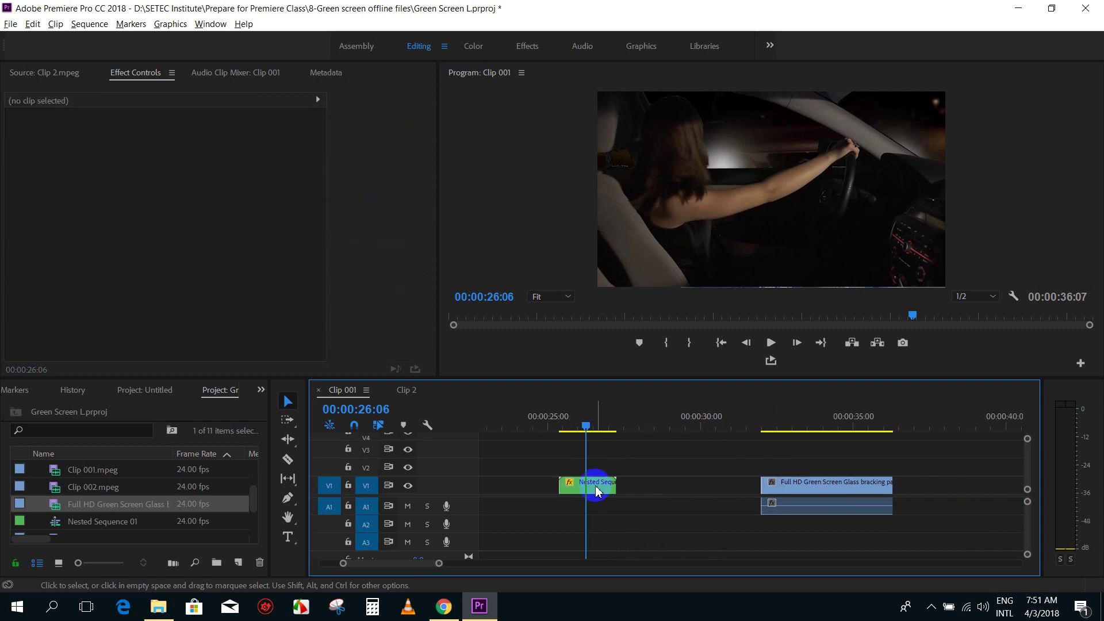
pyautogui.click(593, 490)
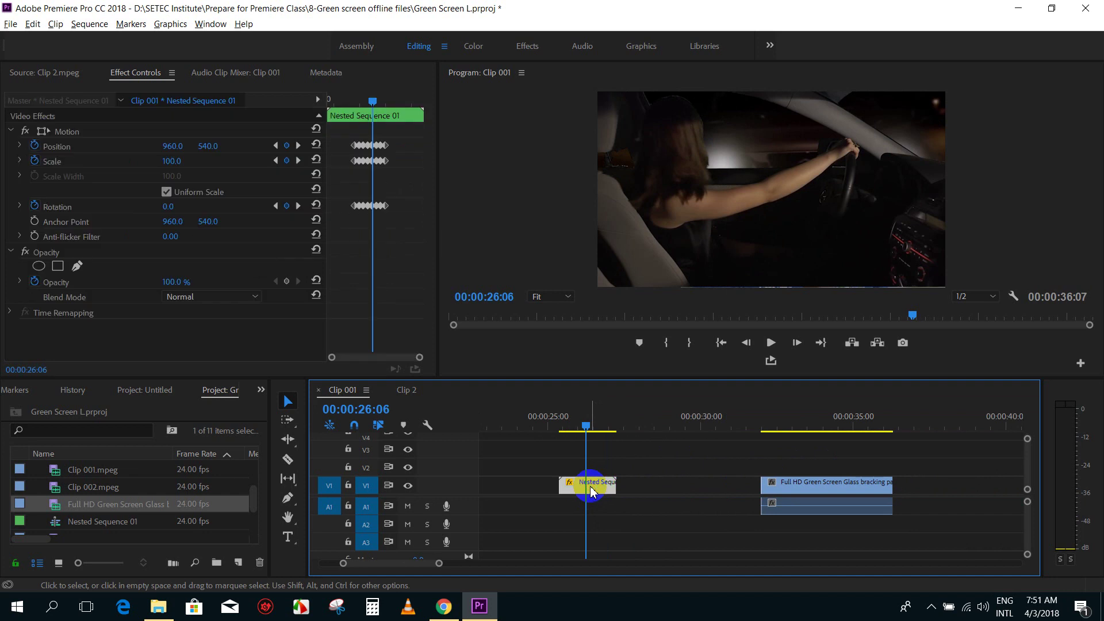
pyautogui.doubleClick(594, 488)
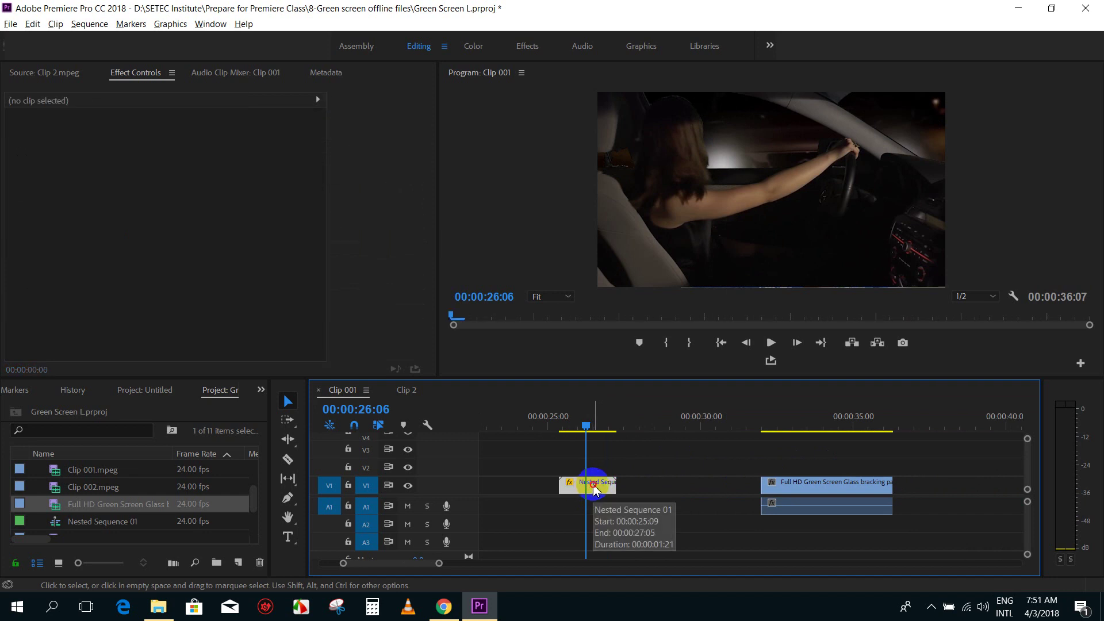
pyautogui.moveTo(572, 430)
pyautogui.mouseDown()
pyautogui.moveTo(515, 442)
pyautogui.moveTo(539, 454)
pyautogui.mouseUp()
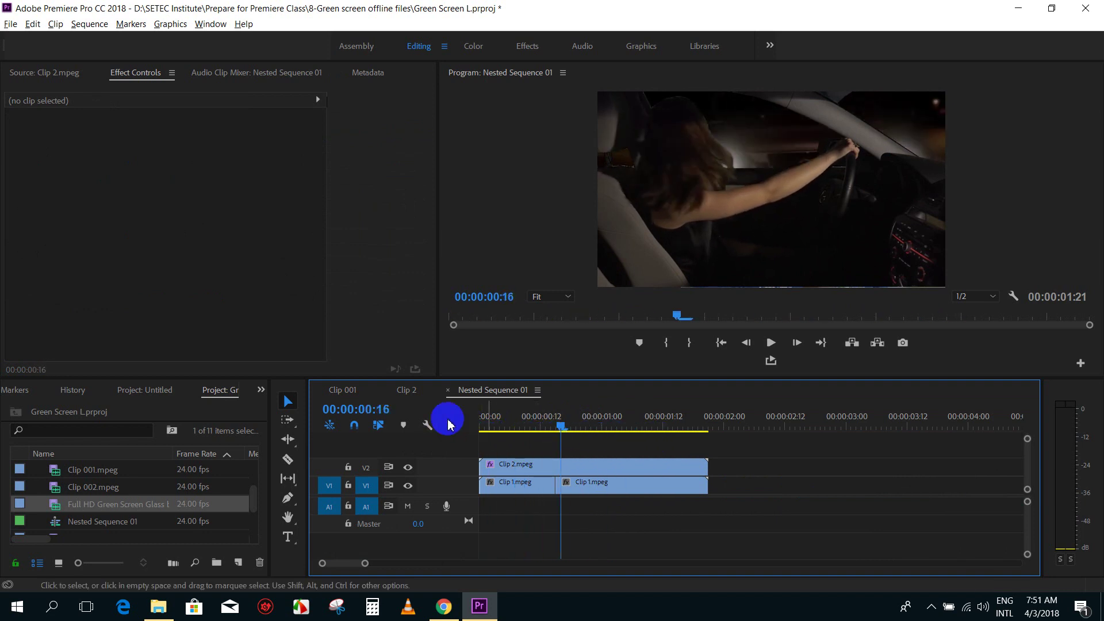
# Remove the glass clip from the Clip 001 timeline
pyautogui.click(403, 391)
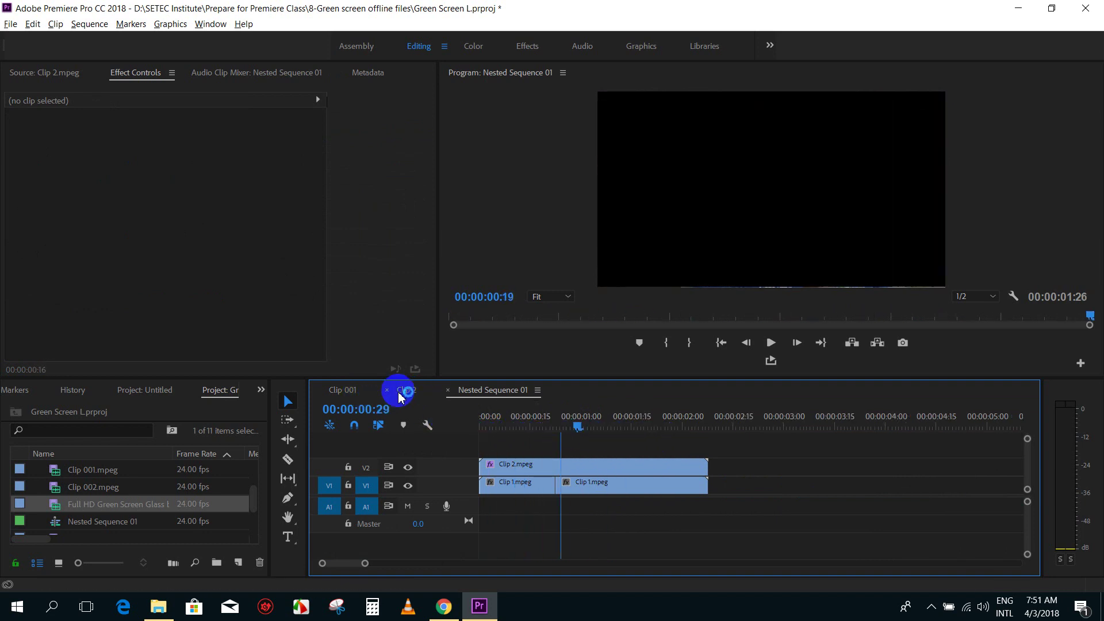
pyautogui.click(350, 389)
pyautogui.click(824, 512)
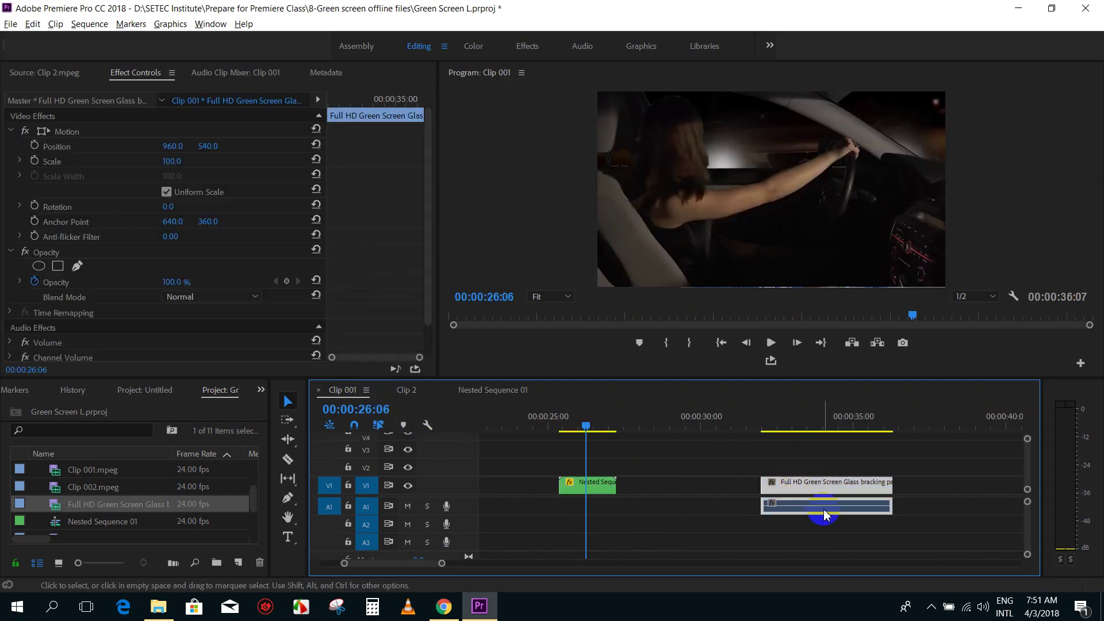
pyautogui.press('Delete')
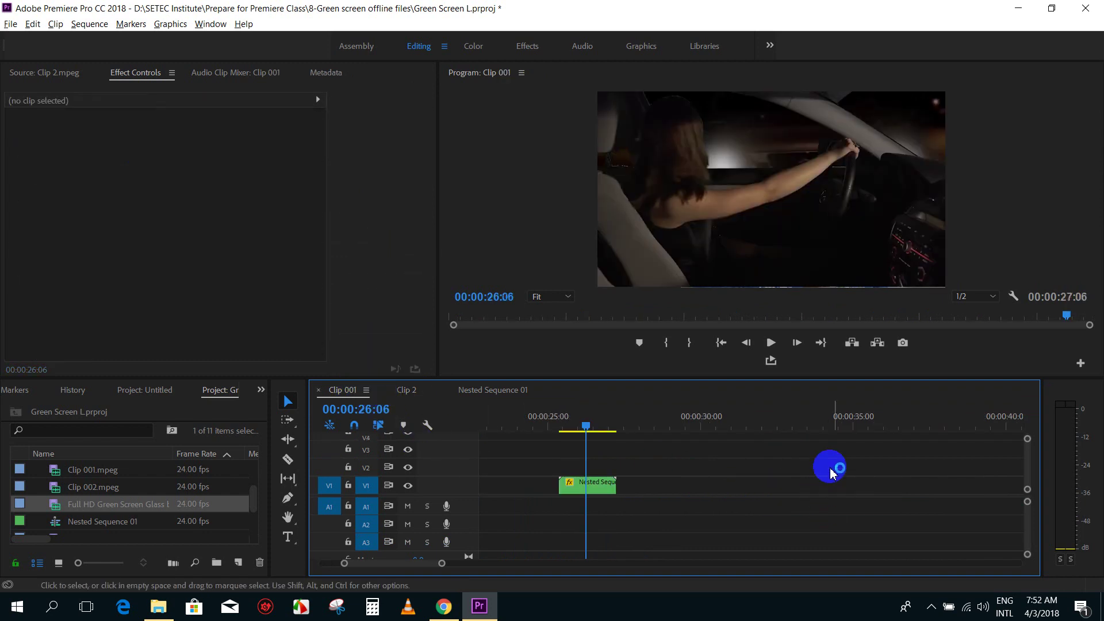
# Bring the glass clip into Nested Sequence 01 after its existing clips
pyautogui.click(489, 392)
pyautogui.moveTo(572, 419); pyautogui.dragTo(784, 426)
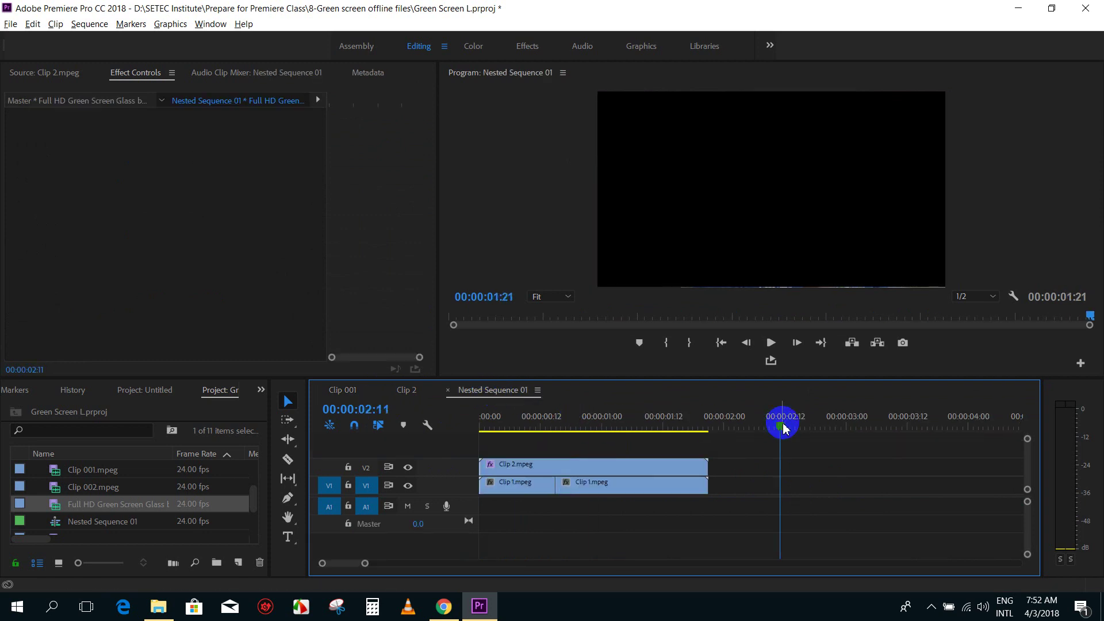
pyautogui.hotkey('ctrl', 'z')
pyautogui.press('-')
pyautogui.press('-')
pyautogui.press('-')
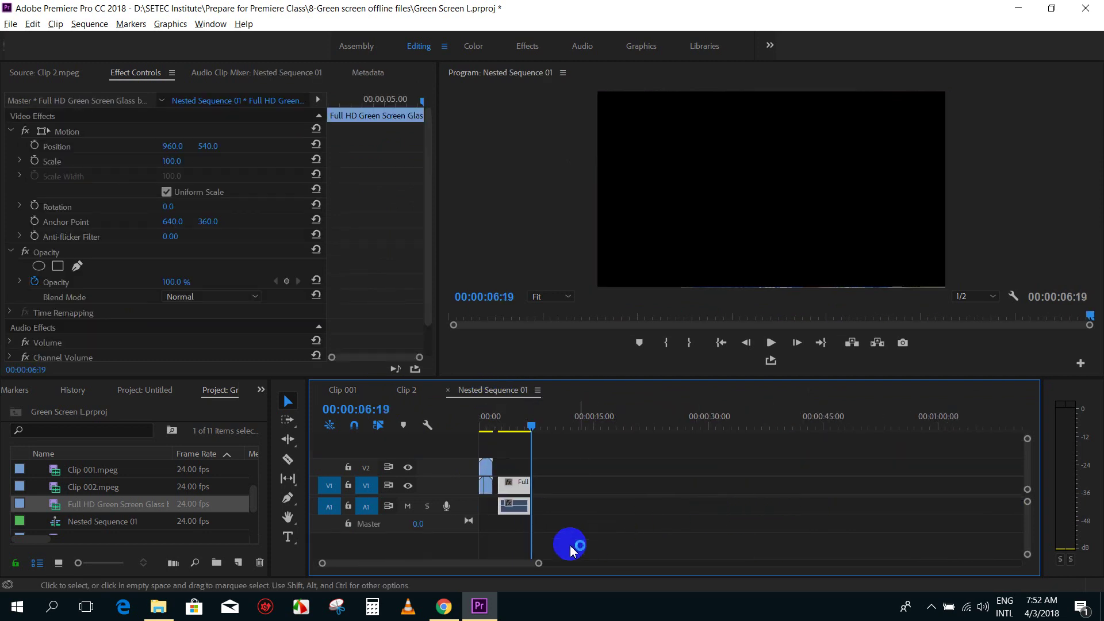
# Delete the glass clip's audio and move its video up to track V3
pyautogui.keyDown('alt'); pyautogui.click(512, 506); pyautogui.keyUp('alt')
pyautogui.press('Delete')
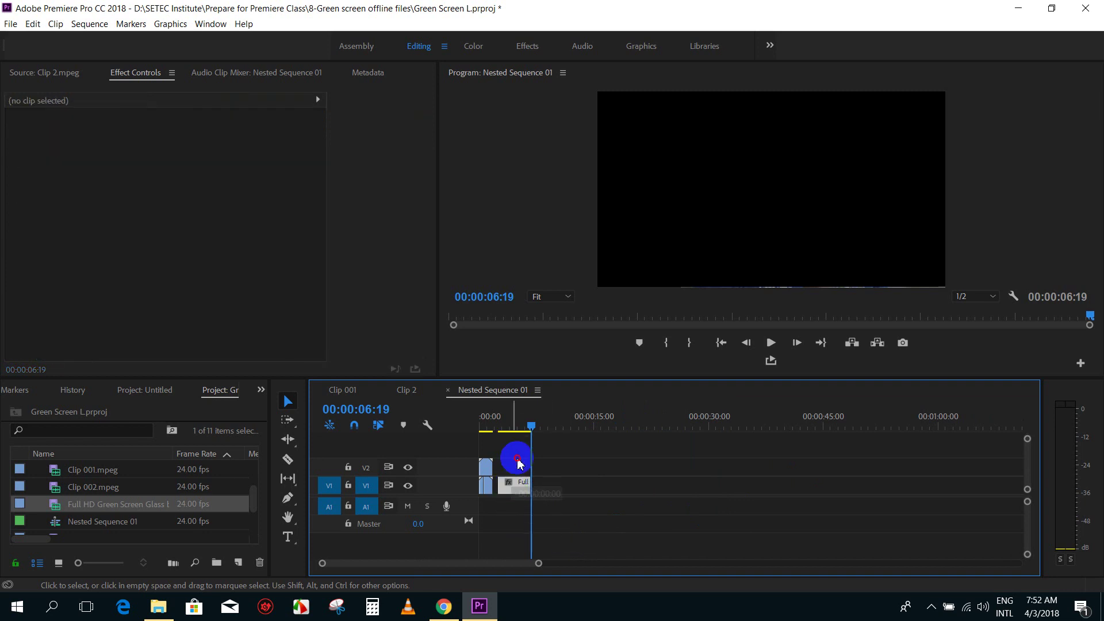
pyautogui.moveTo(514, 483); pyautogui.dragTo(515, 446)
# Start the glass clip at 00:00 and trim its end to match the clips below
pyautogui.click(471, 424)
pyautogui.press('=')
pyautogui.press('=')
pyautogui.press('=')
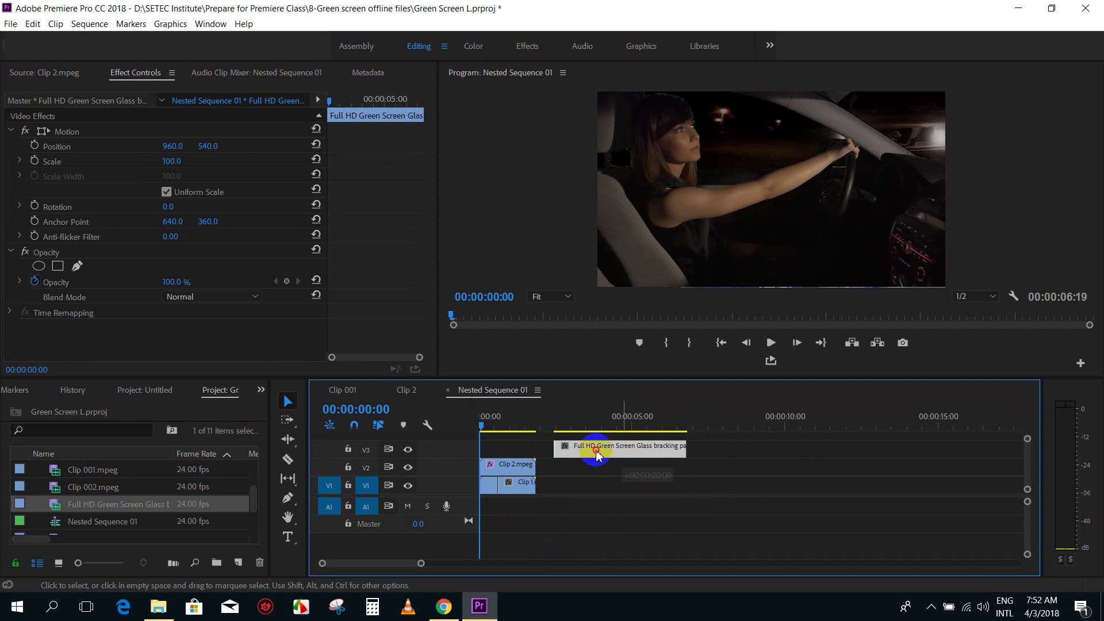
pyautogui.moveTo(597, 455)
pyautogui.mouseDown()
pyautogui.moveTo(522, 455)
pyautogui.moveTo(516, 429)
pyautogui.mouseUp()
pyautogui.press('=')
pyautogui.moveTo(743, 448); pyautogui.dragTo(593, 452)
pyautogui.press('=')
pyautogui.moveTo(541, 426); pyautogui.dragTo(529, 427)
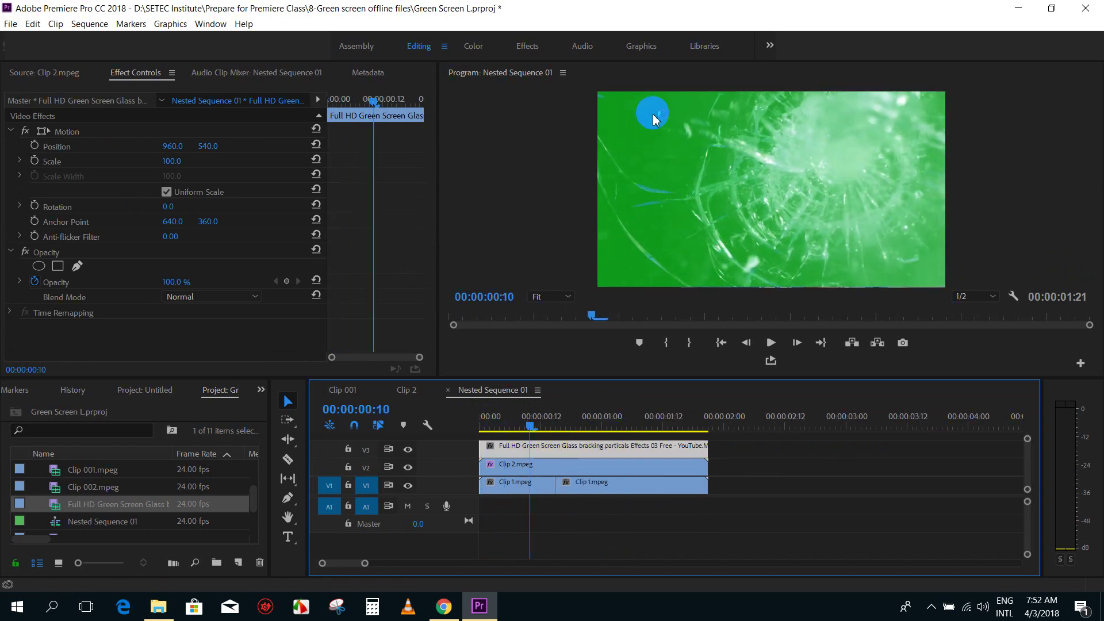
# Apply Ultra Key to the V3 glass clip and sample the green background as the Key Color
pyautogui.click(262, 392)
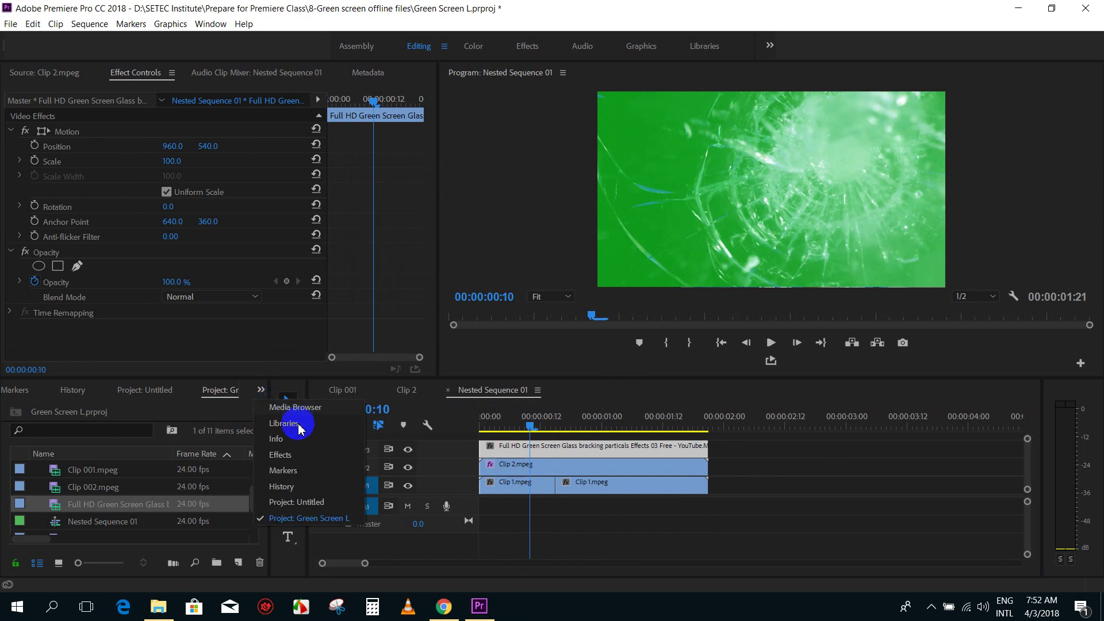
pyautogui.click(301, 456)
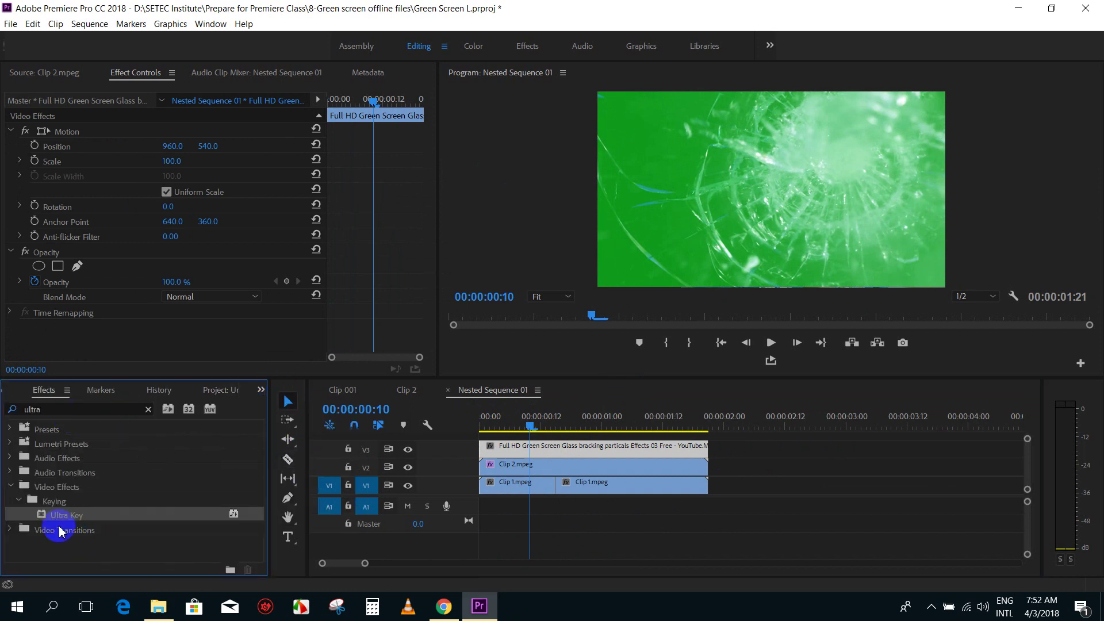
pyautogui.moveTo(42, 519); pyautogui.dragTo(507, 451)
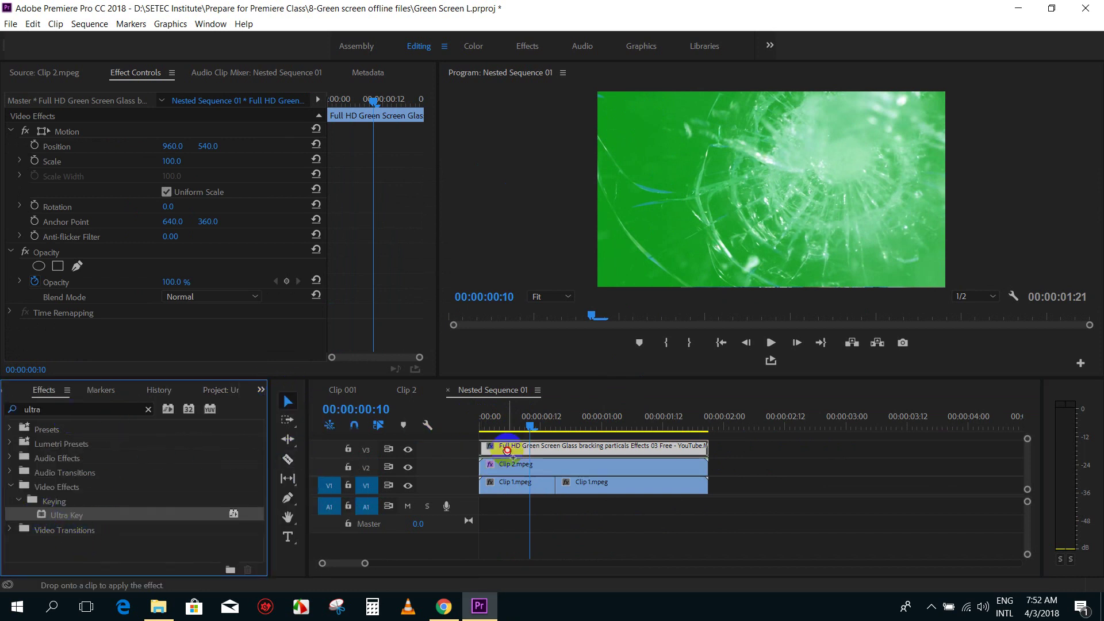
pyautogui.moveTo(426, 165); pyautogui.dragTo(429, 288)
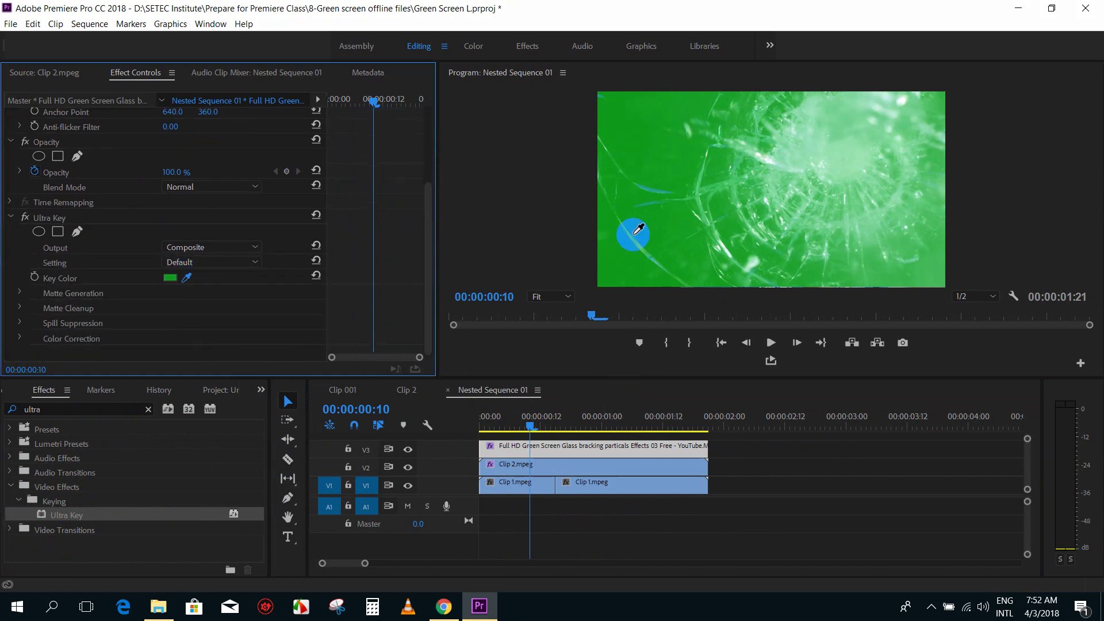
pyautogui.click(626, 142)
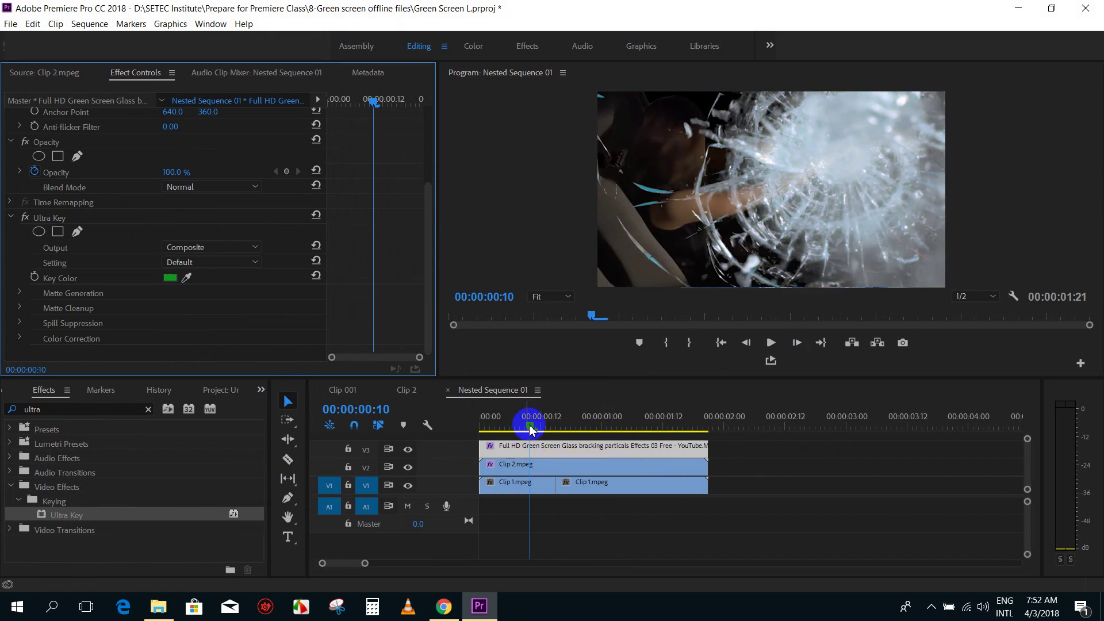
pyautogui.moveTo(529, 425)
pyautogui.mouseDown()
pyautogui.moveTo(603, 426)
pyautogui.moveTo(493, 432)
pyautogui.mouseUp()
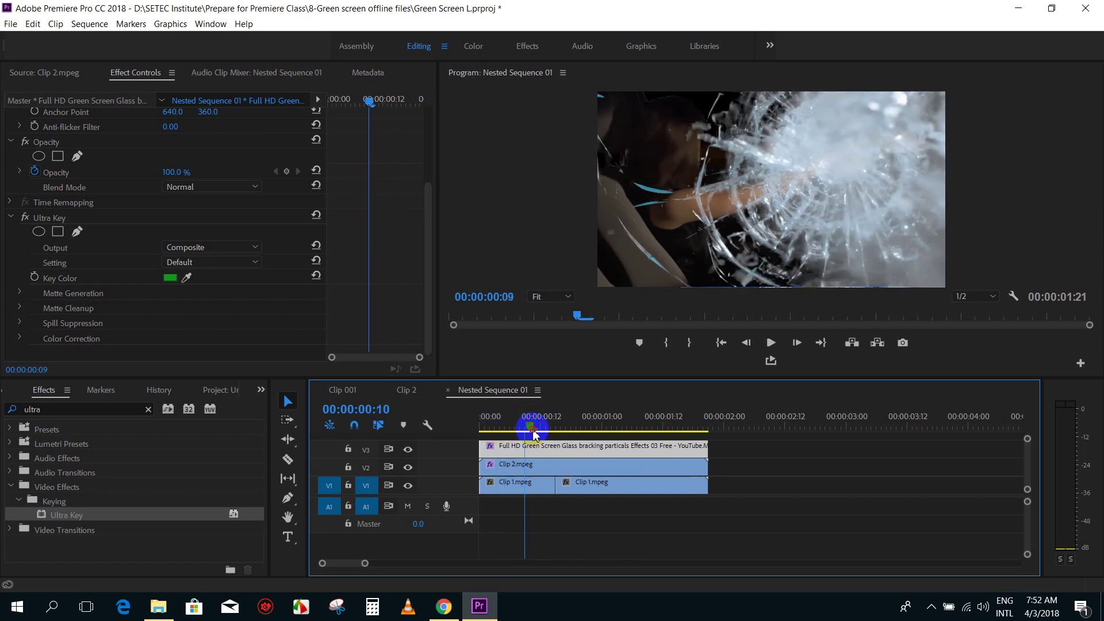
pyautogui.moveTo(493, 432); pyautogui.dragTo(525, 430)
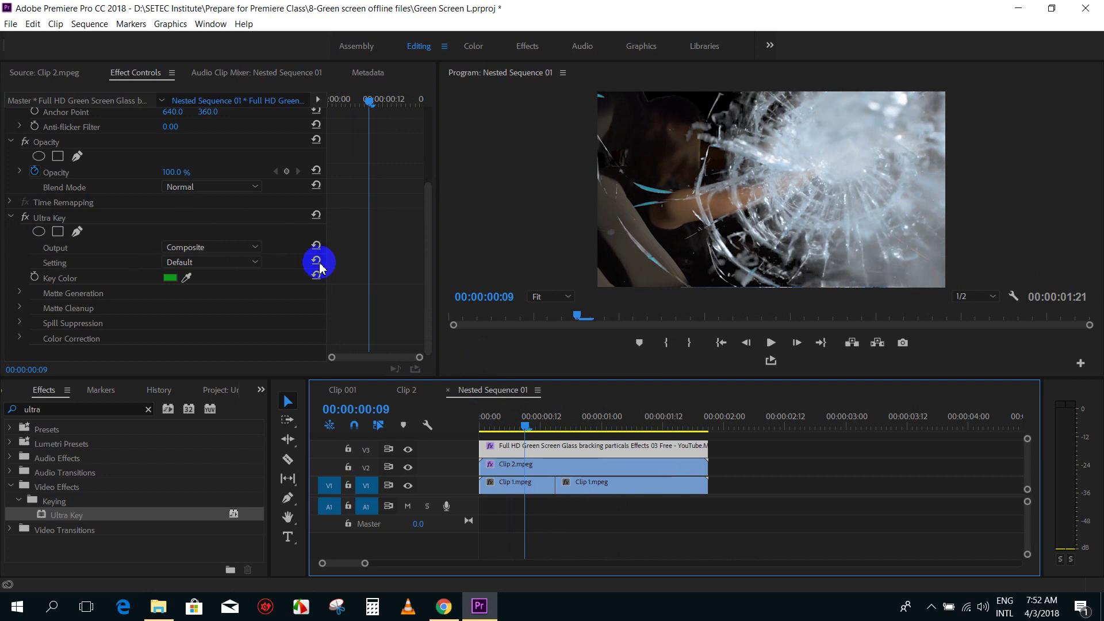
pyautogui.moveTo(429, 218); pyautogui.dragTo(429, 153)
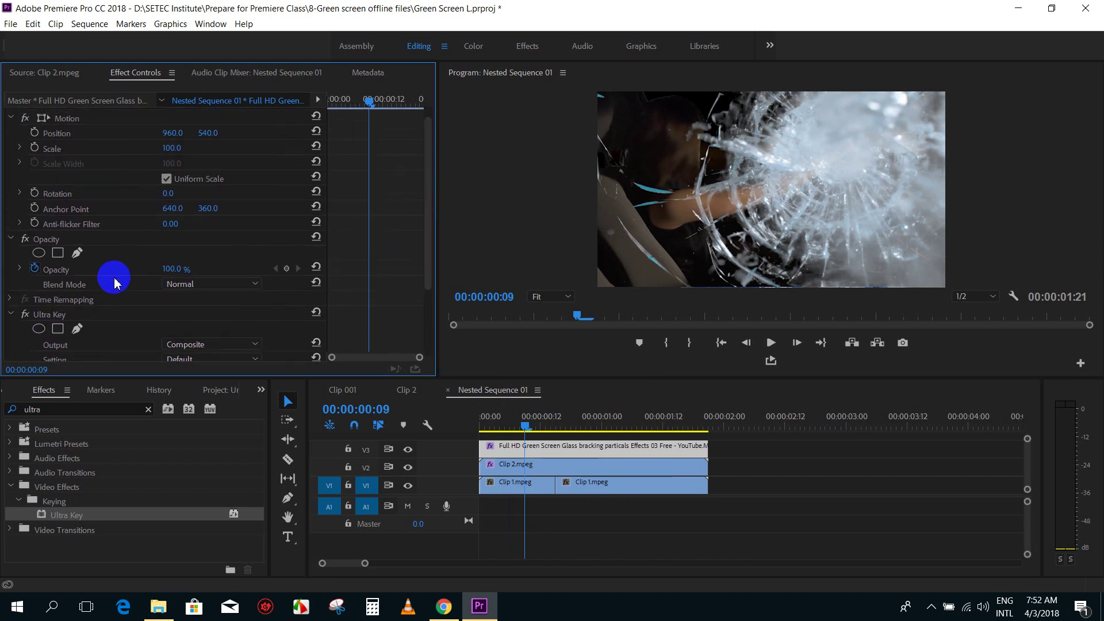
# Try Screen, Lighten, Color Dodge, Linear Dodge, Lighter Color, Overlay and Soft Light, then set Hard Light
pyautogui.click(204, 284)
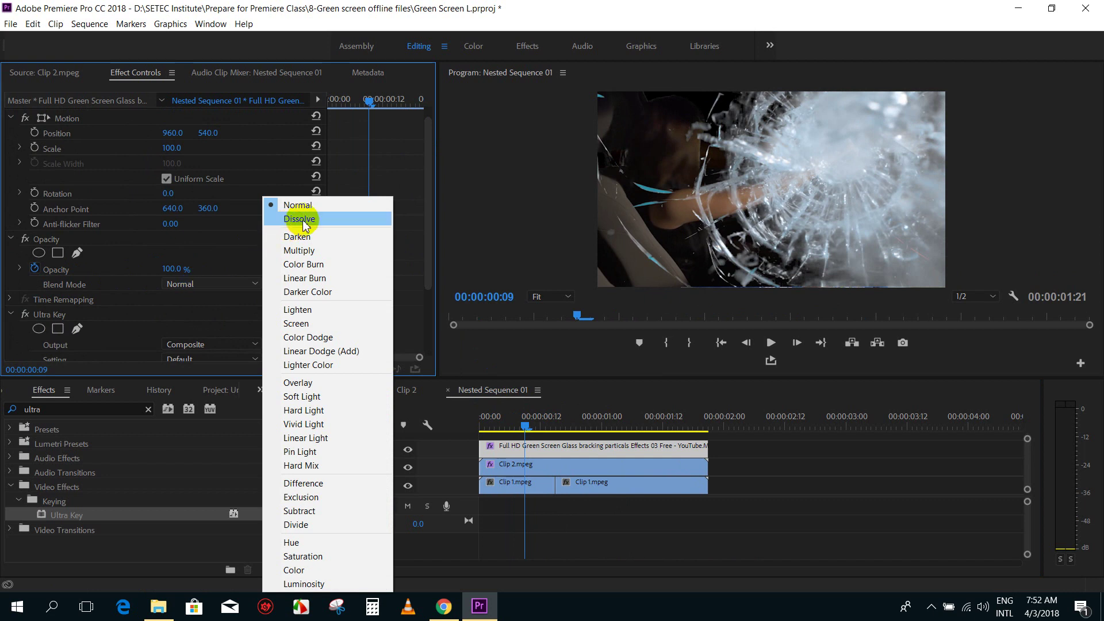
pyautogui.click(304, 324)
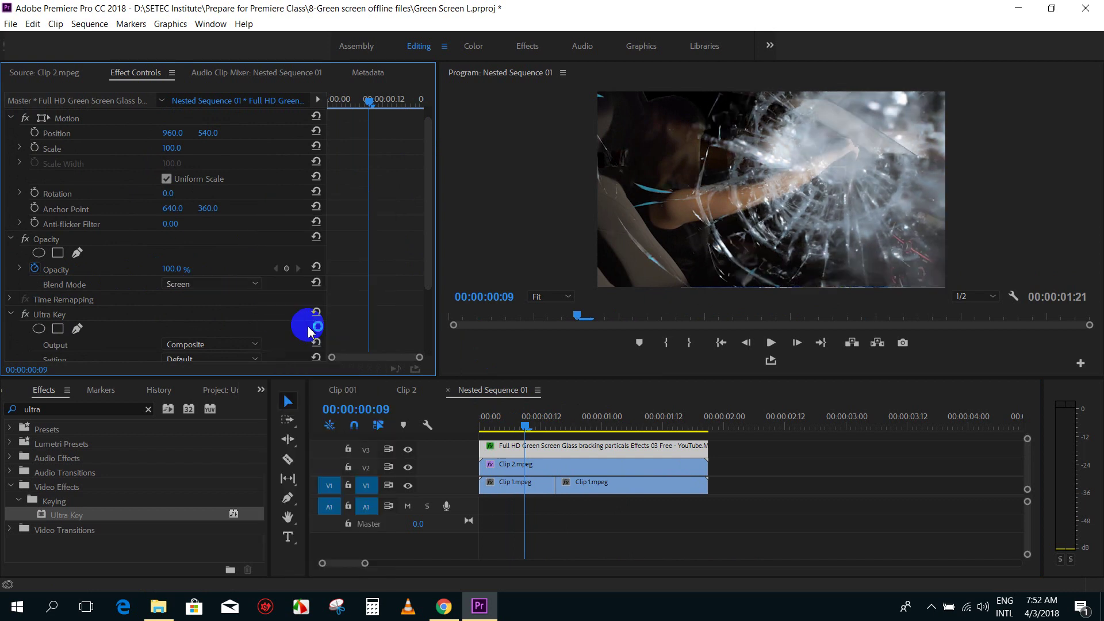
pyautogui.click(210, 288)
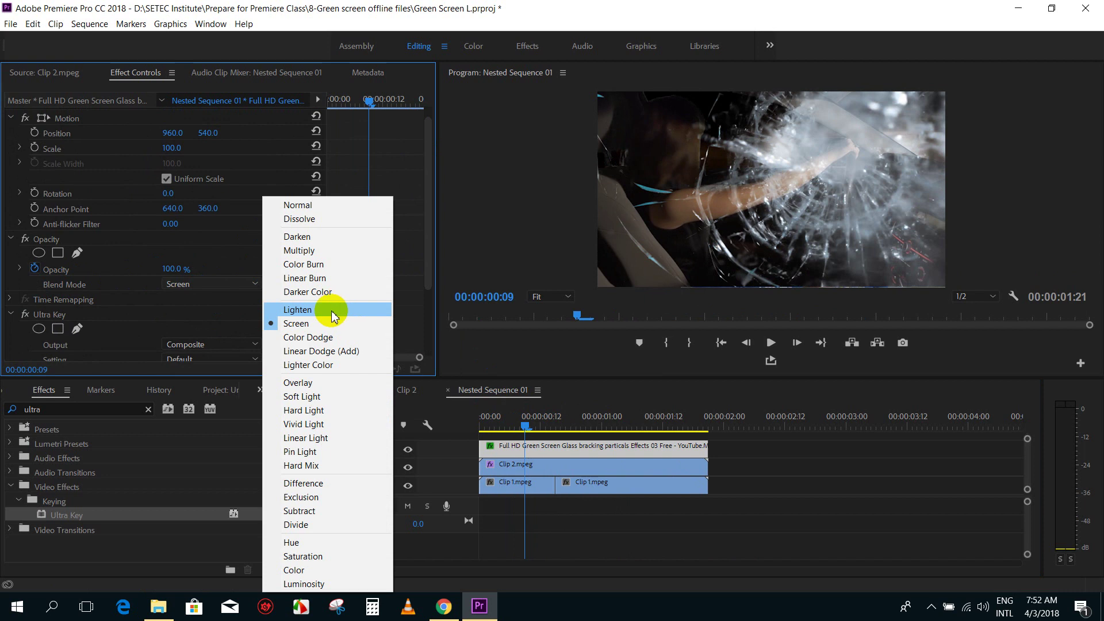
pyautogui.click(331, 311)
pyautogui.click(223, 288)
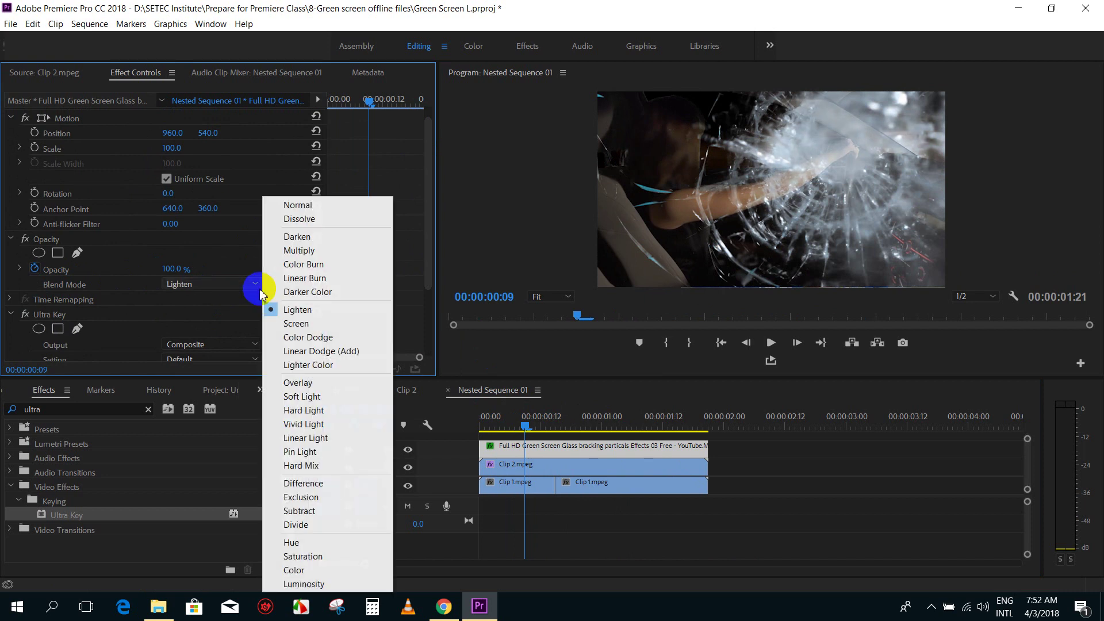
pyautogui.click(285, 339)
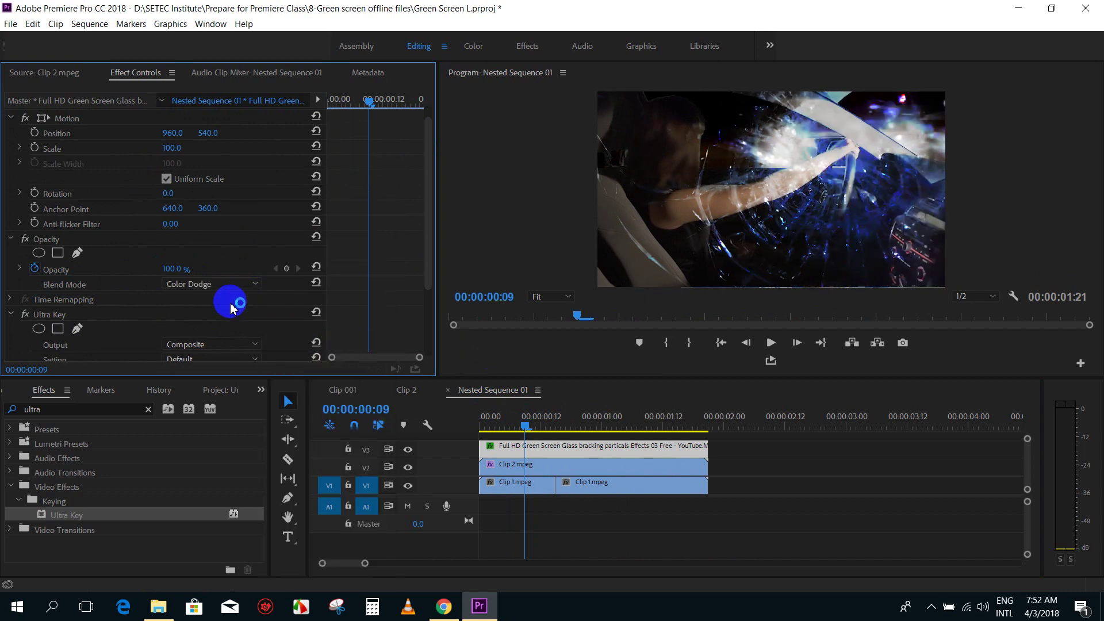
pyautogui.click(247, 284)
pyautogui.click(317, 352)
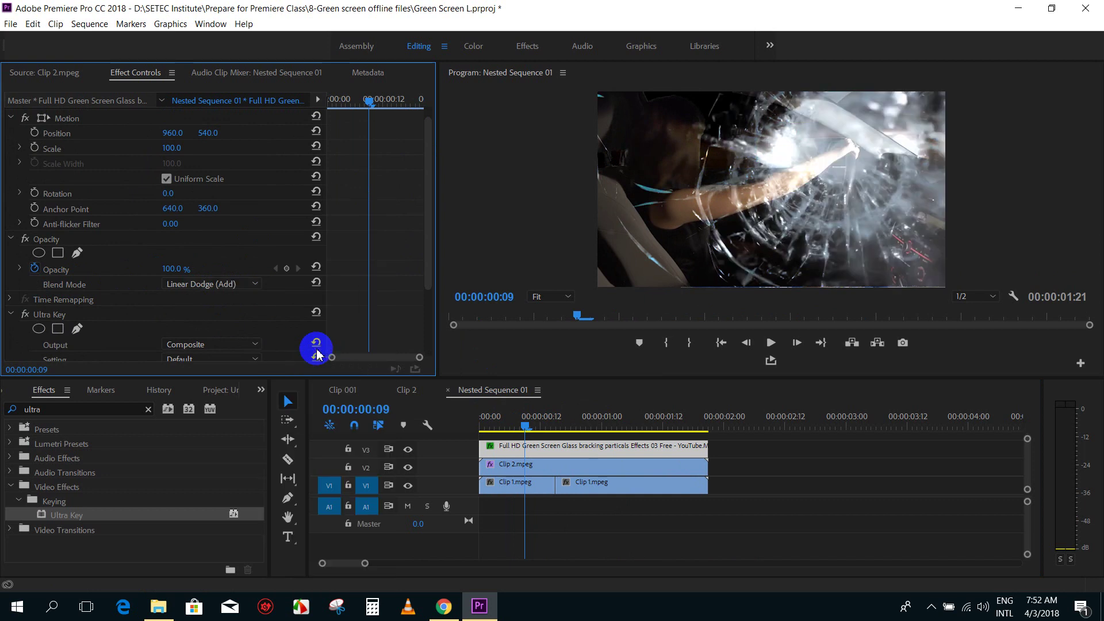
pyautogui.click(227, 286)
pyautogui.click(289, 363)
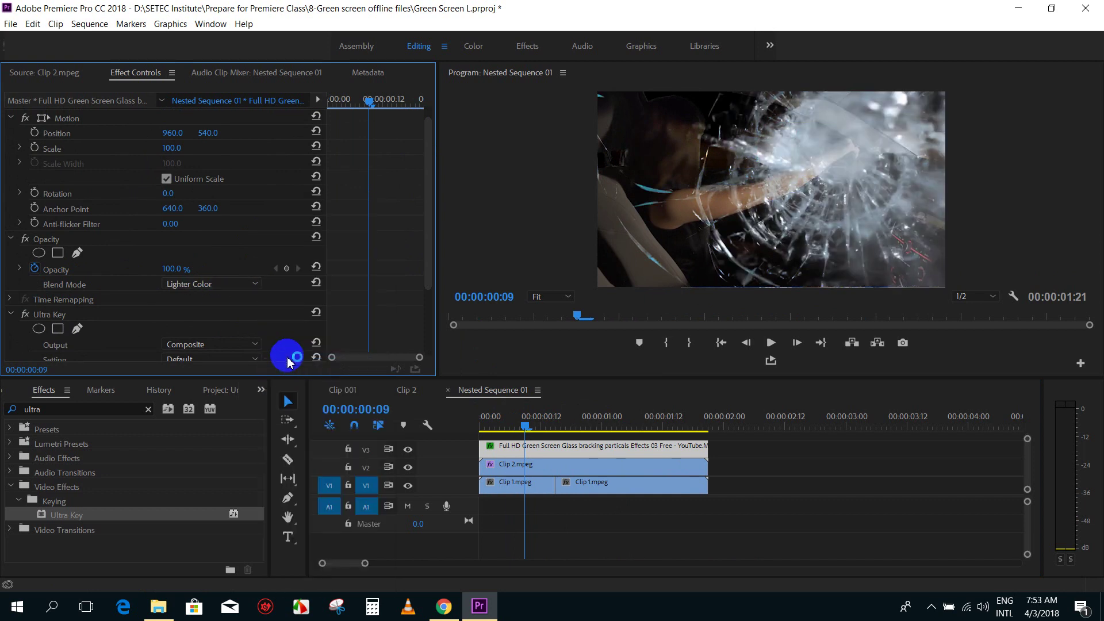
pyautogui.click(217, 294)
pyautogui.click(302, 377)
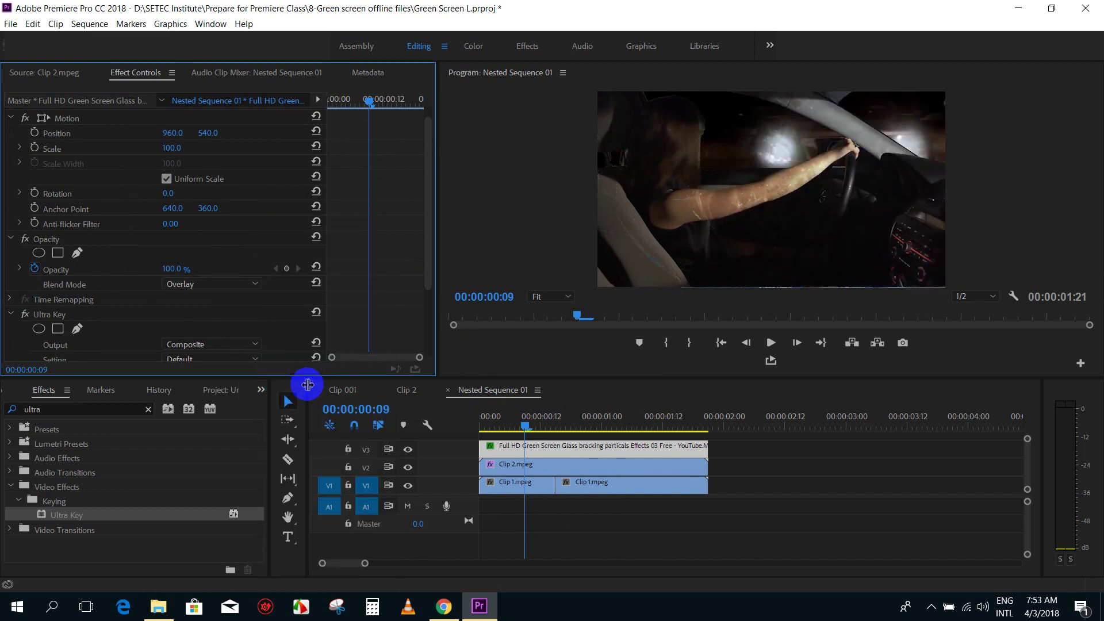
pyautogui.click(237, 288)
pyautogui.click(290, 396)
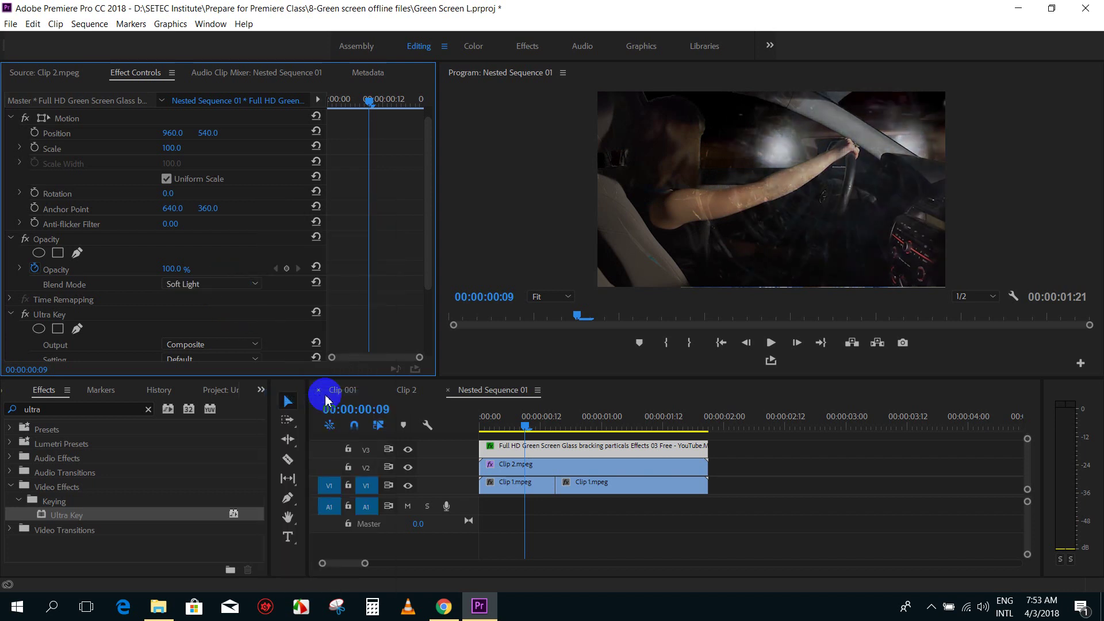
pyautogui.click(208, 284)
pyautogui.click(293, 411)
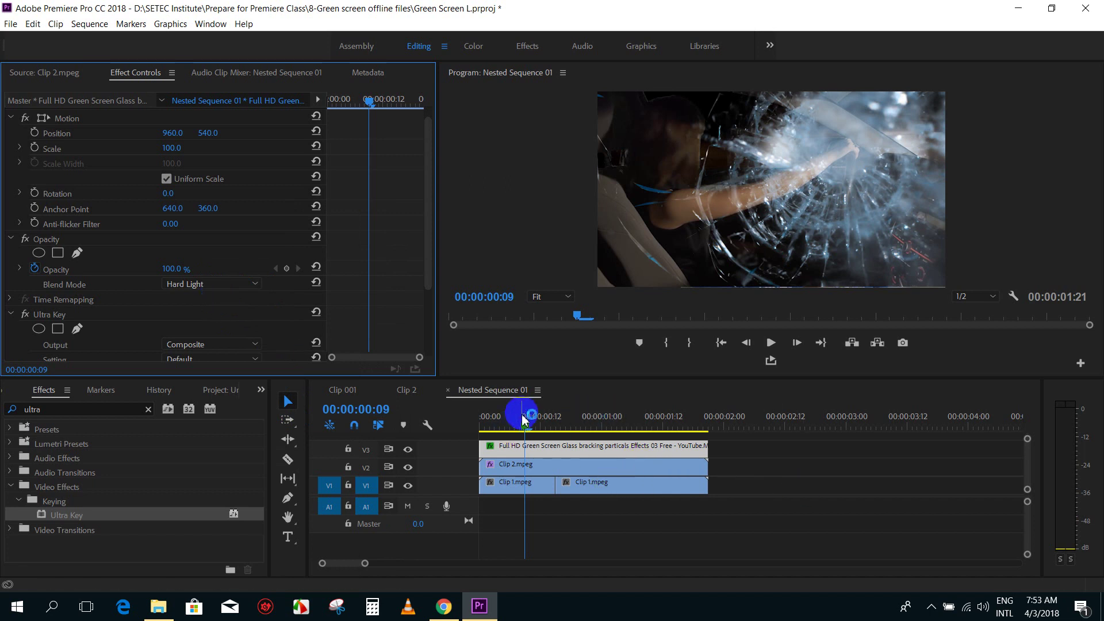
pyautogui.moveTo(508, 423)
pyautogui.mouseDown()
pyautogui.moveTo(492, 431)
pyautogui.moveTo(603, 437)
pyautogui.moveTo(571, 437)
pyautogui.mouseUp()
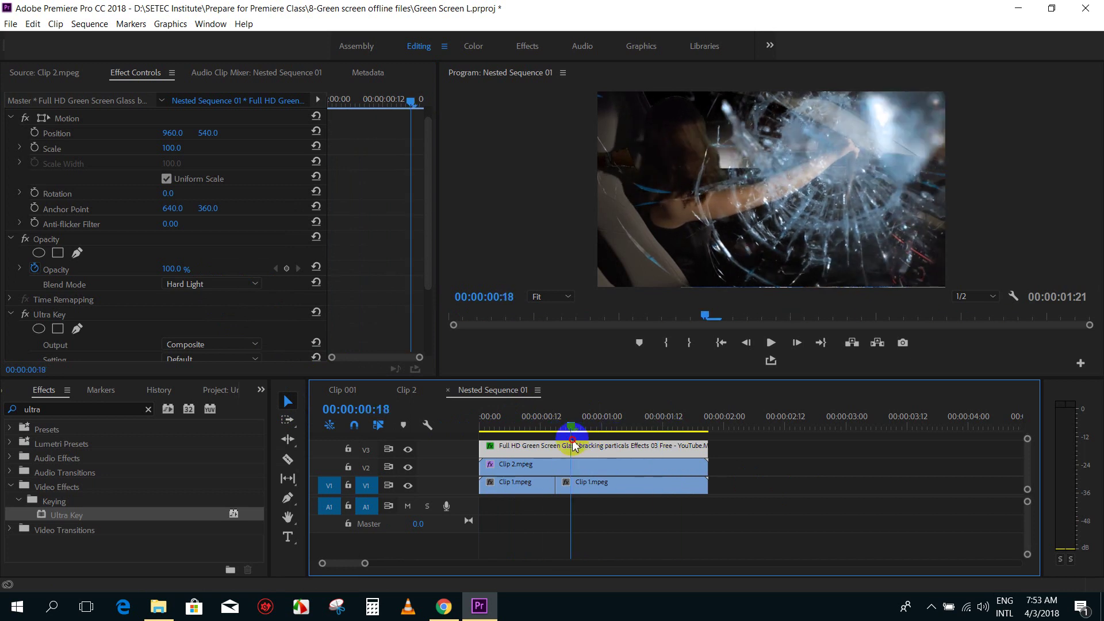
# Restack the tracks so the glass clip sits on V2 beneath Clip 2 at the sequence start
pyautogui.moveTo(690, 379); pyautogui.dragTo(685, 322)
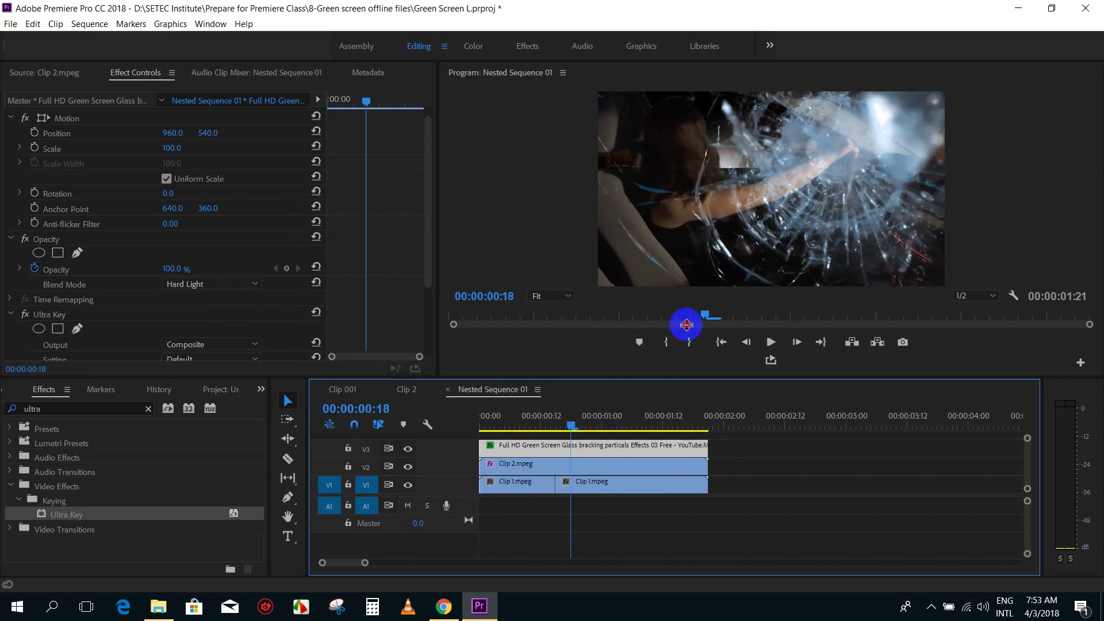
pyautogui.moveTo(581, 426); pyautogui.dragTo(834, 422)
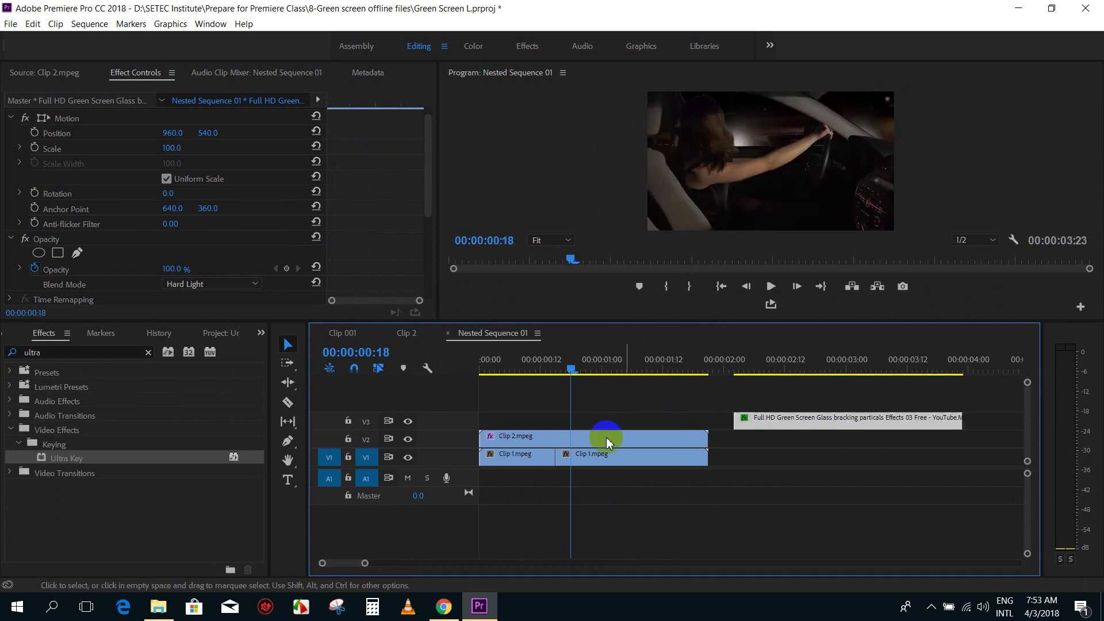
pyautogui.moveTo(600, 439); pyautogui.dragTo(599, 424)
pyautogui.moveTo(797, 421); pyautogui.dragTo(542, 438)
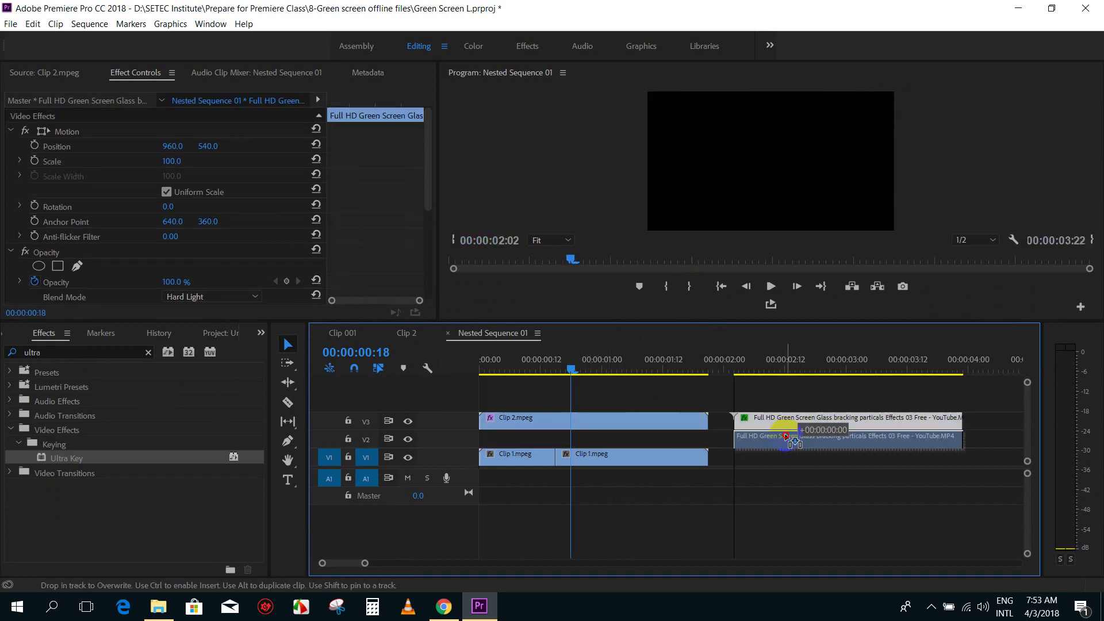
pyautogui.click(514, 383)
pyautogui.moveTo(510, 368)
pyautogui.mouseDown()
pyautogui.moveTo(663, 371)
pyautogui.moveTo(529, 371)
pyautogui.mouseUp()
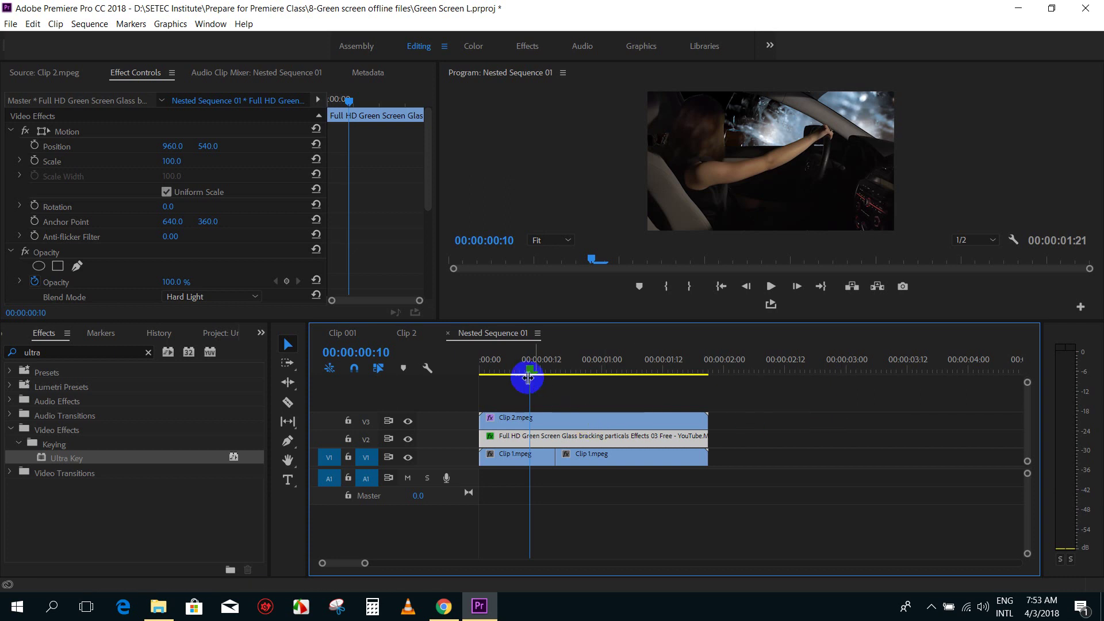
pyautogui.moveTo(525, 374)
pyautogui.mouseDown()
pyautogui.moveTo(612, 398)
pyautogui.moveTo(512, 422)
pyautogui.moveTo(703, 424)
pyautogui.moveTo(456, 431)
pyautogui.moveTo(552, 420)
pyautogui.mouseUp()
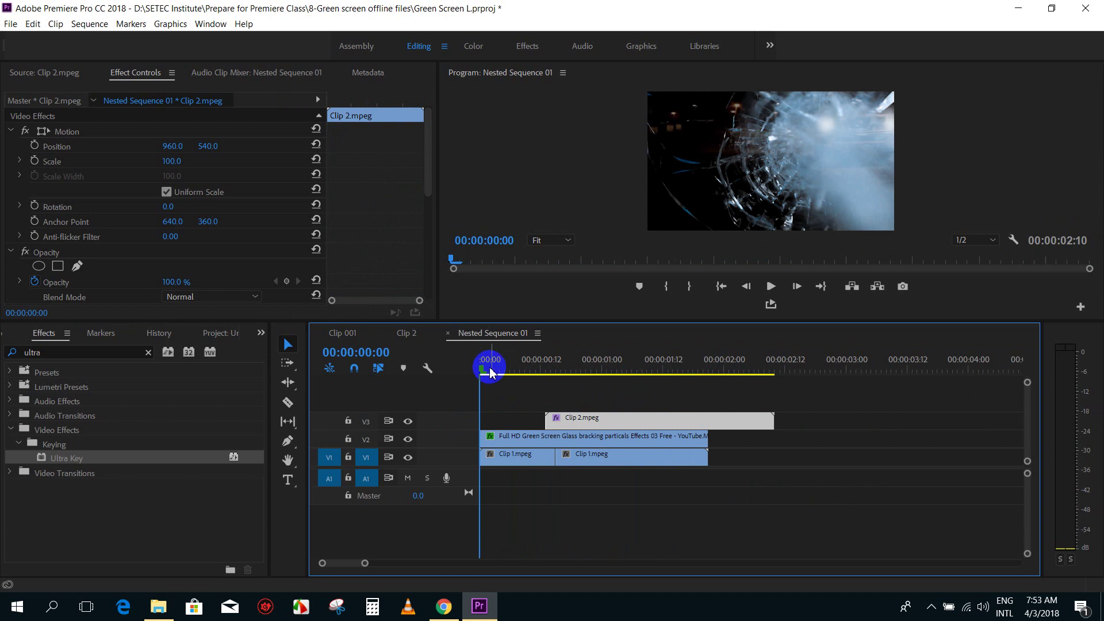
pyautogui.moveTo(485, 365); pyautogui.dragTo(495, 366)
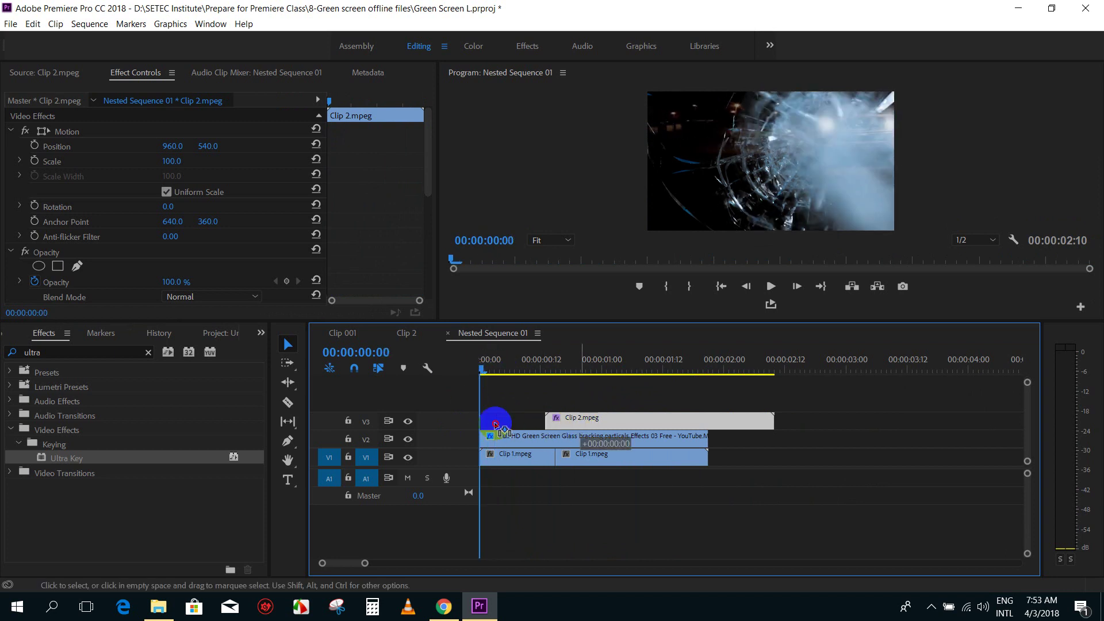
pyautogui.moveTo(552, 420)
pyautogui.mouseDown()
pyautogui.moveTo(487, 420)
pyautogui.moveTo(581, 439)
pyautogui.mouseUp()
# Start the glass clip at the impact frame around 00:00:15 and trim its end to match Clips 1 and 2
pyautogui.moveTo(485, 365); pyautogui.dragTo(556, 370)
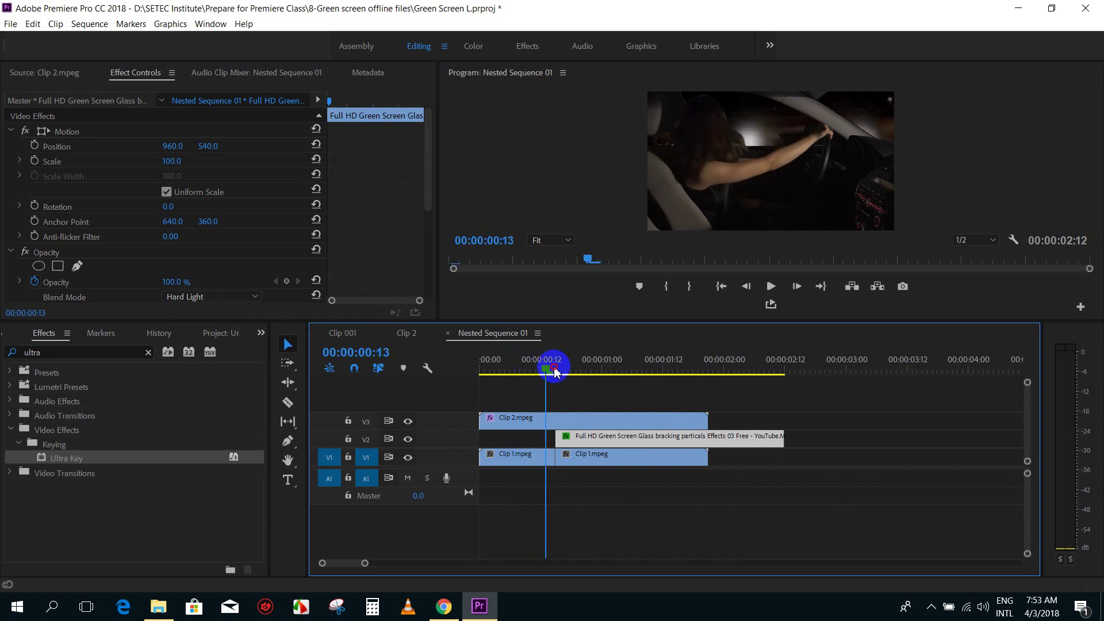
pyautogui.moveTo(584, 438); pyautogui.dragTo(611, 441)
pyautogui.moveTo(562, 370); pyautogui.dragTo(598, 384)
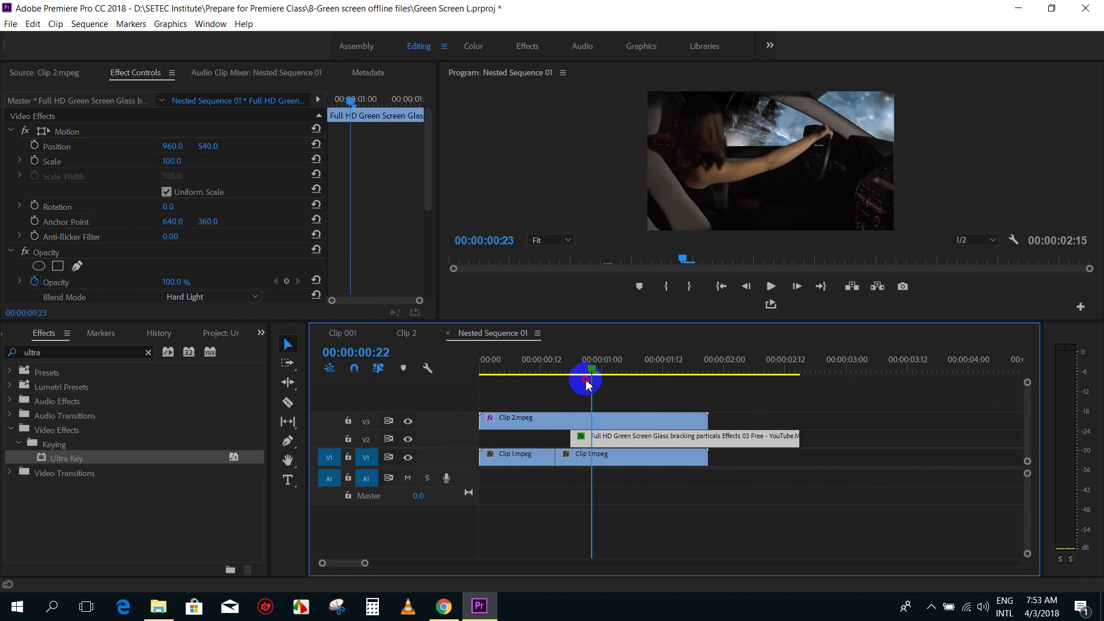
pyautogui.moveTo(598, 384)
pyautogui.mouseDown()
pyautogui.moveTo(535, 391)
pyautogui.moveTo(567, 393)
pyautogui.moveTo(555, 377)
pyautogui.mouseUp()
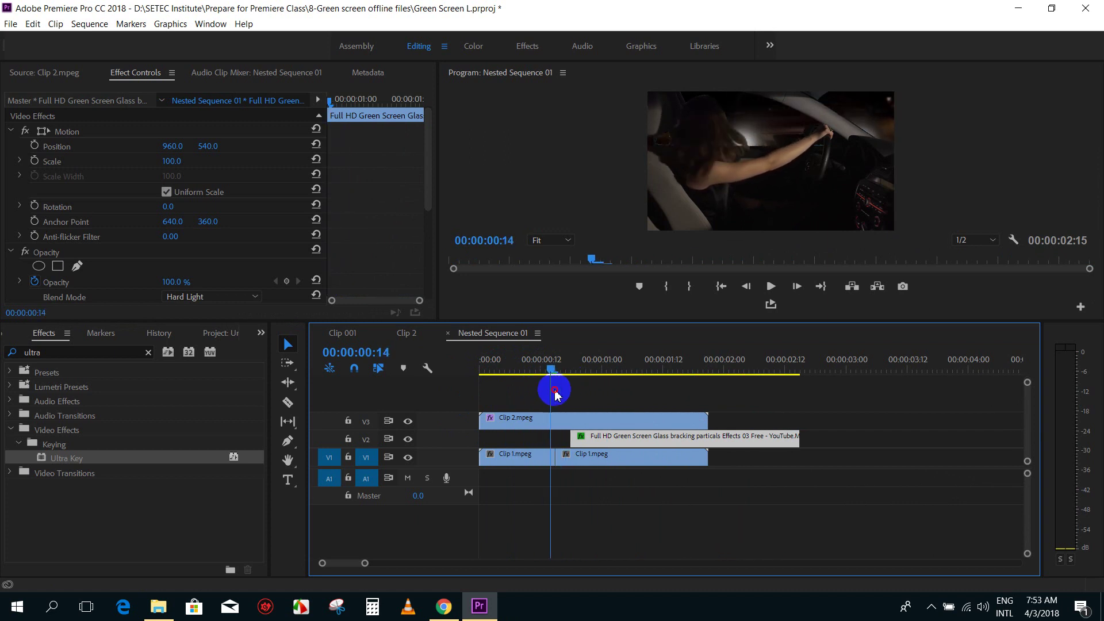
pyautogui.moveTo(595, 442); pyautogui.dragTo(580, 442)
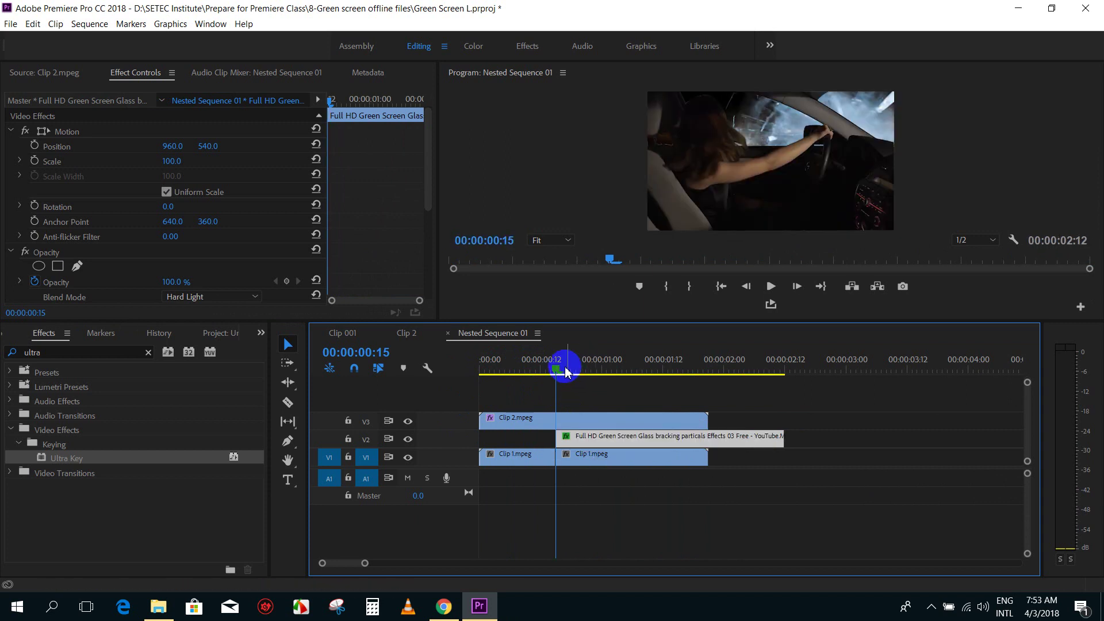
pyautogui.moveTo(560, 371); pyautogui.dragTo(699, 375)
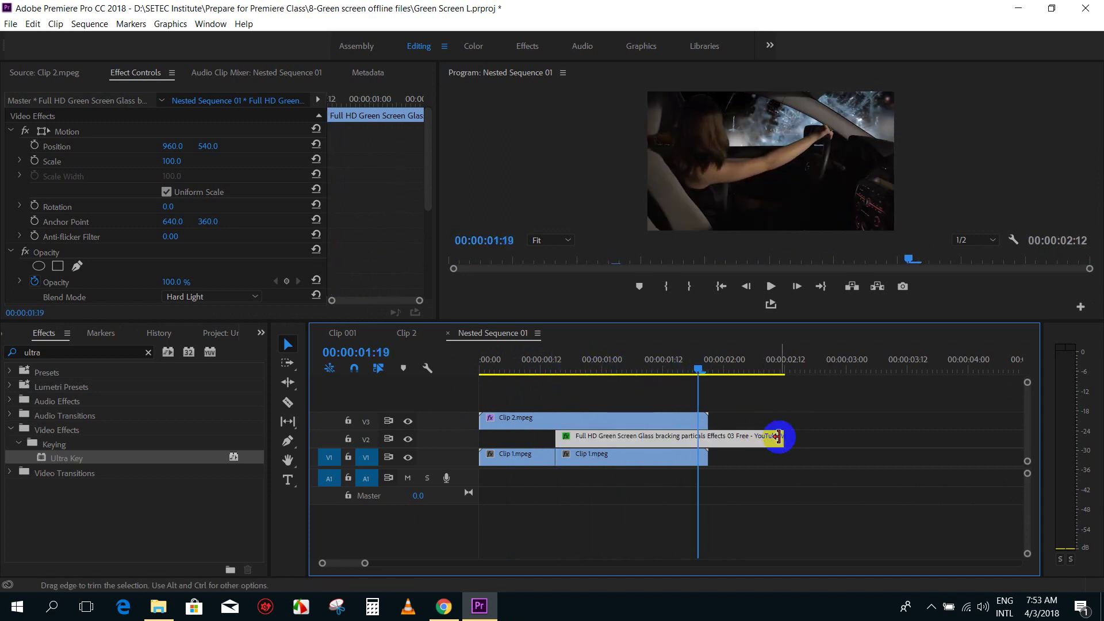
pyautogui.moveTo(781, 437); pyautogui.dragTo(718, 425)
pyautogui.moveTo(699, 371); pyautogui.dragTo(464, 380)
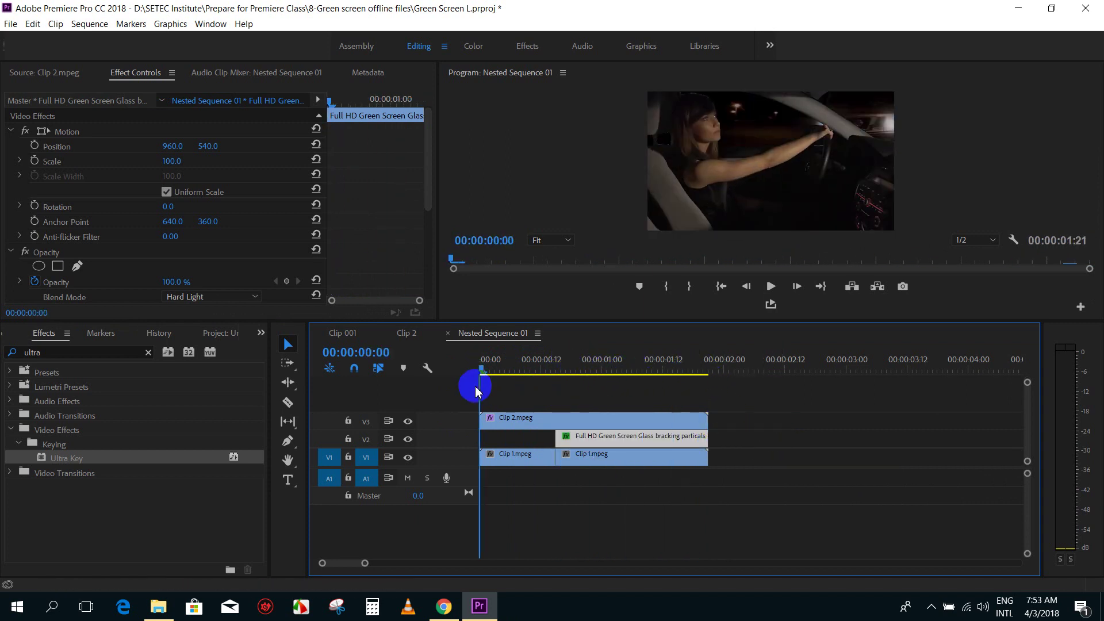
# In Clip 001, mark a range around the nested clip near 25:08 and play it looped
pyautogui.click(346, 335)
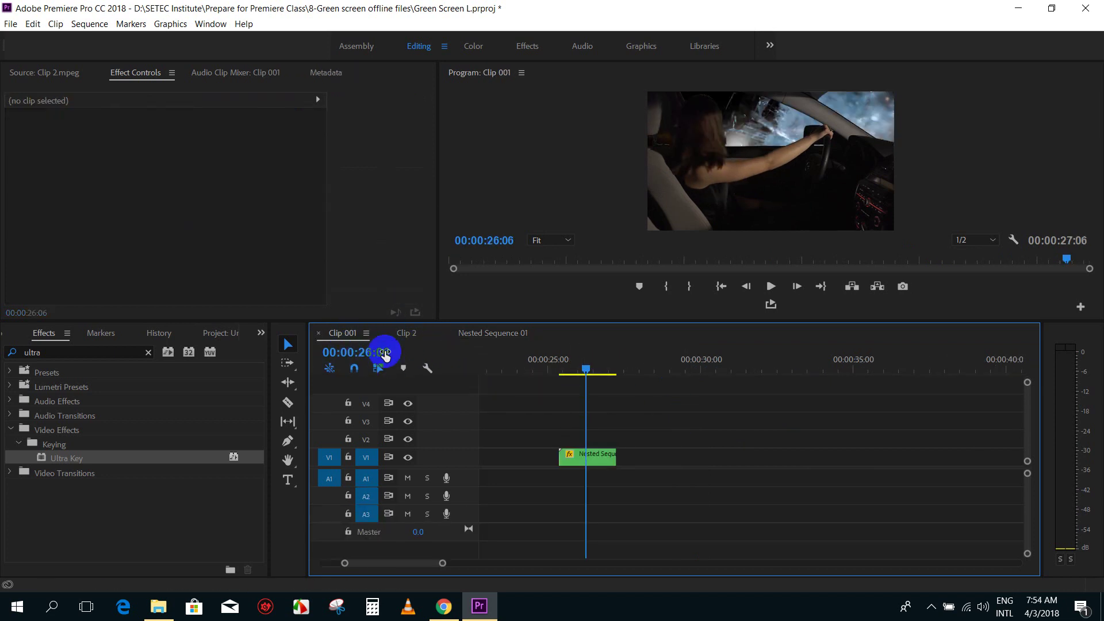
pyautogui.click(561, 368)
pyautogui.moveTo(555, 363)
pyautogui.mouseDown()
pyautogui.moveTo(628, 369)
pyautogui.moveTo(545, 369)
pyautogui.mouseUp()
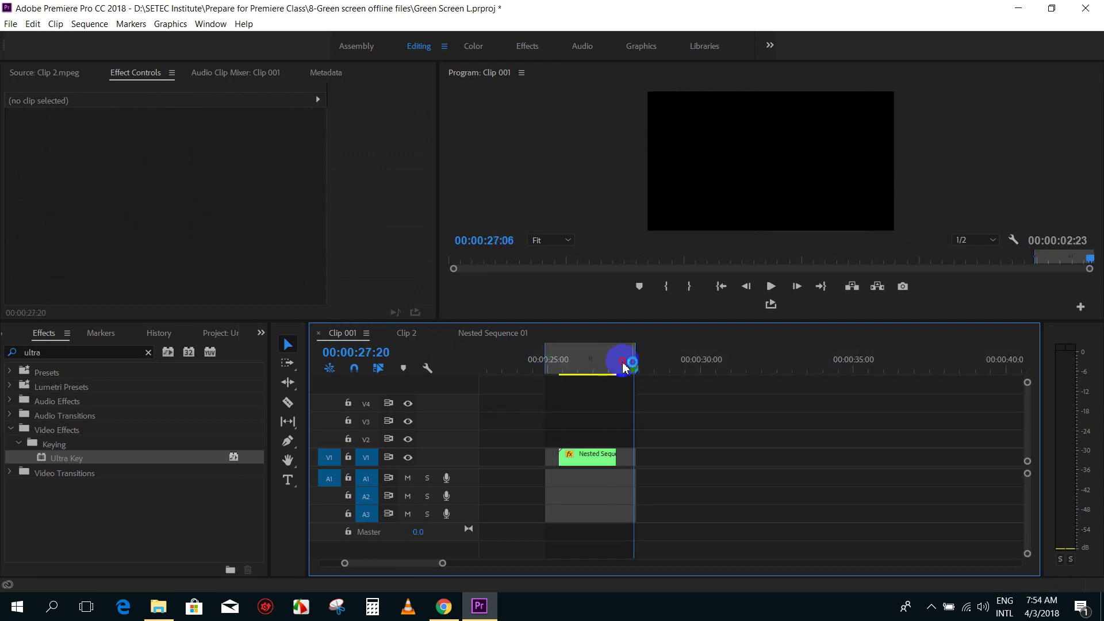
pyautogui.click(774, 305)
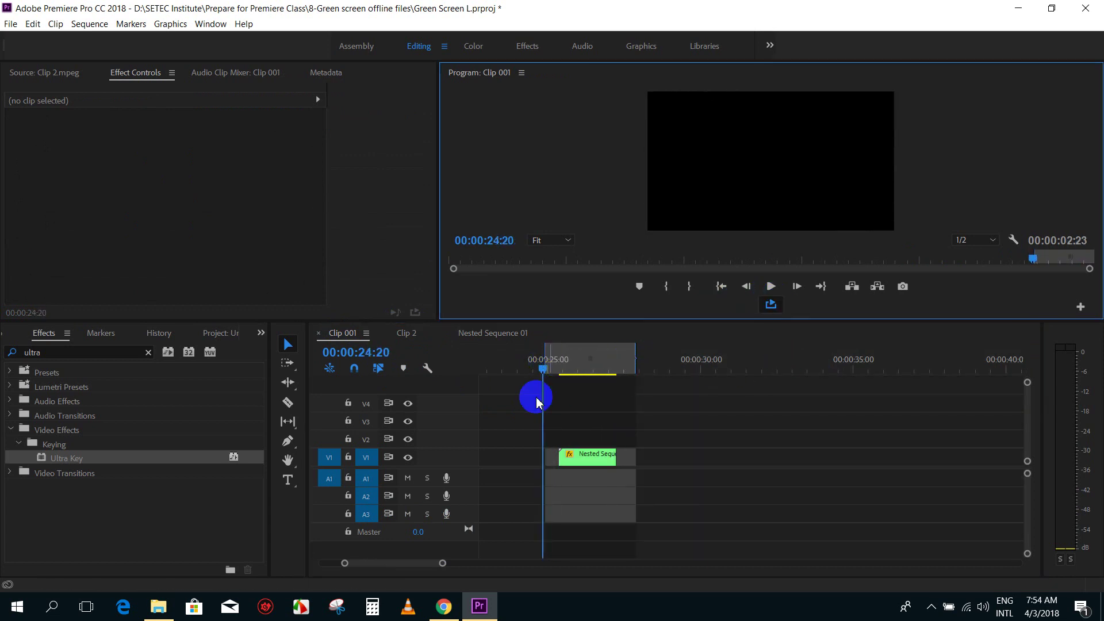
pyautogui.press('space')
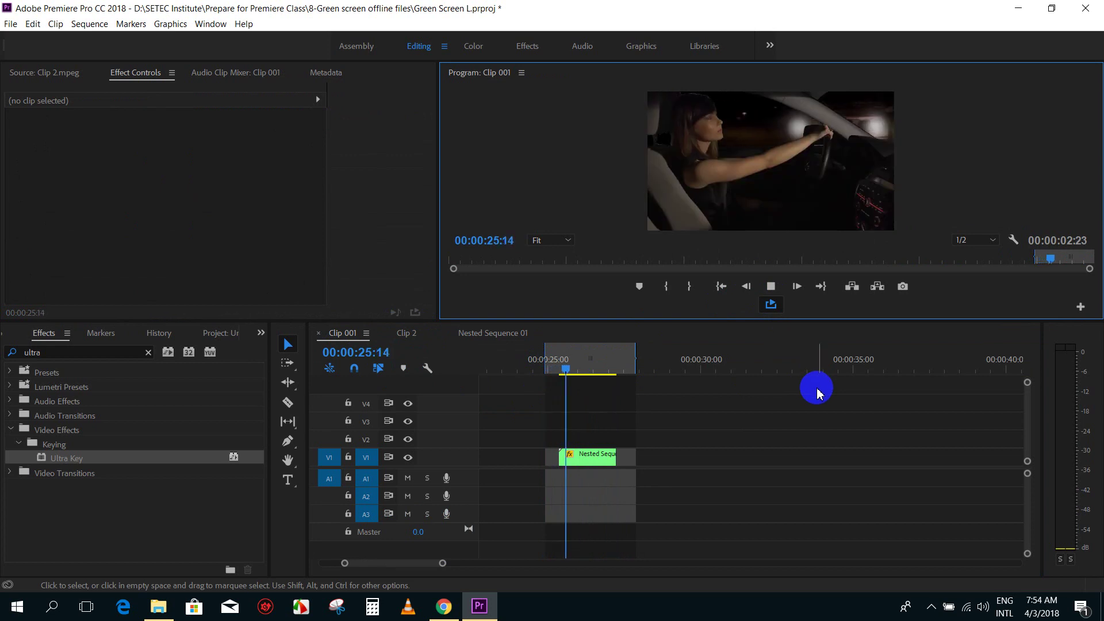
pyautogui.press('space')
# Zoom the timeline in with = around the impact moment
pyautogui.press('=')
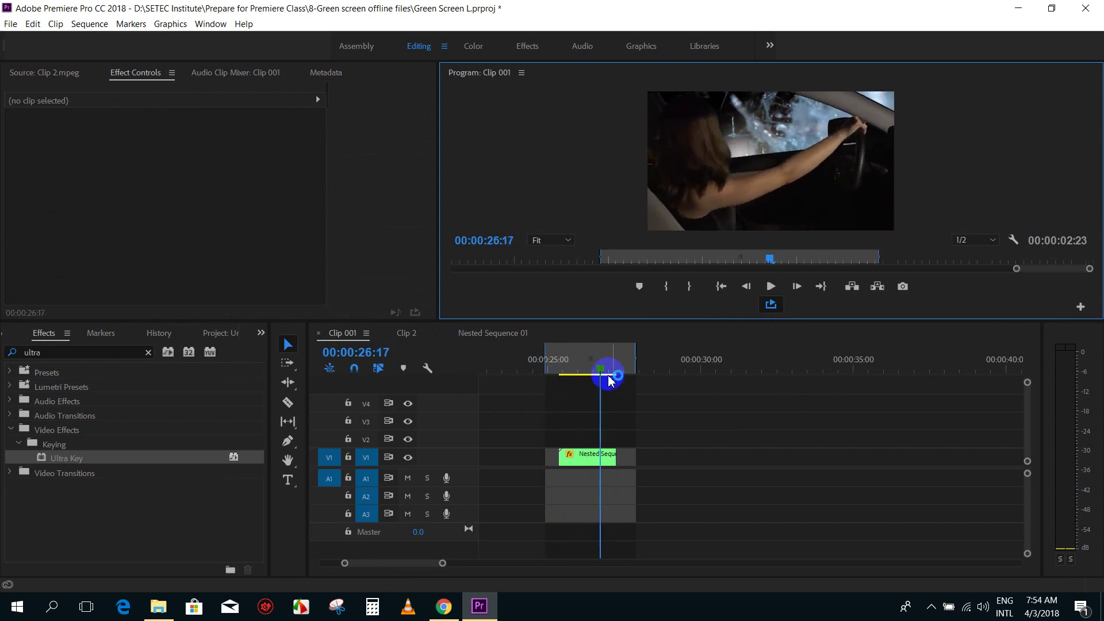
pyautogui.click(621, 424)
pyautogui.press('=')
pyautogui.moveTo(656, 353)
pyautogui.mouseDown()
pyautogui.moveTo(772, 381)
pyautogui.moveTo(707, 391)
pyautogui.moveTo(736, 395)
pyautogui.mouseUp()
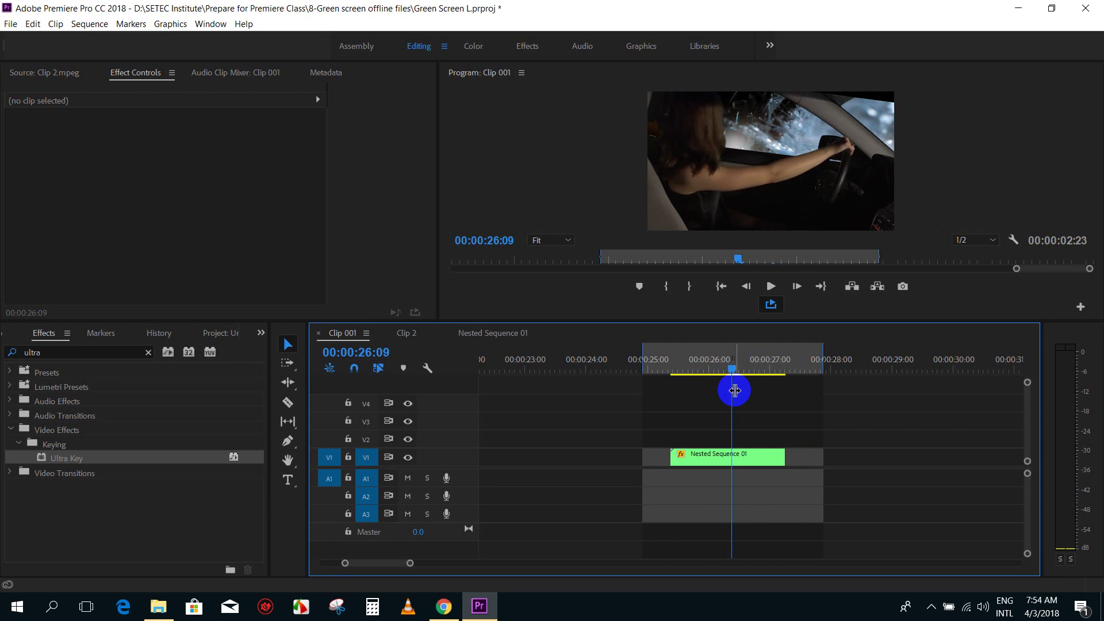
pyautogui.press('=')
# At 25:23, keyframe the nested clip to Scale 112, Rotation 4° and Position Y 516
pyautogui.click(719, 463)
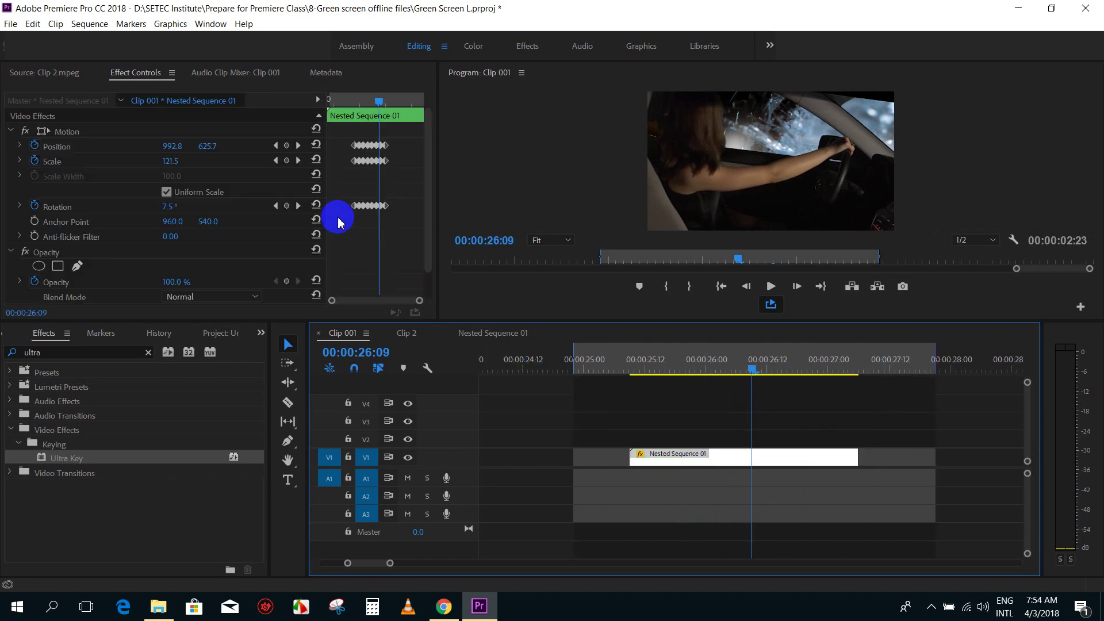
pyautogui.moveTo(378, 104); pyautogui.dragTo(352, 103)
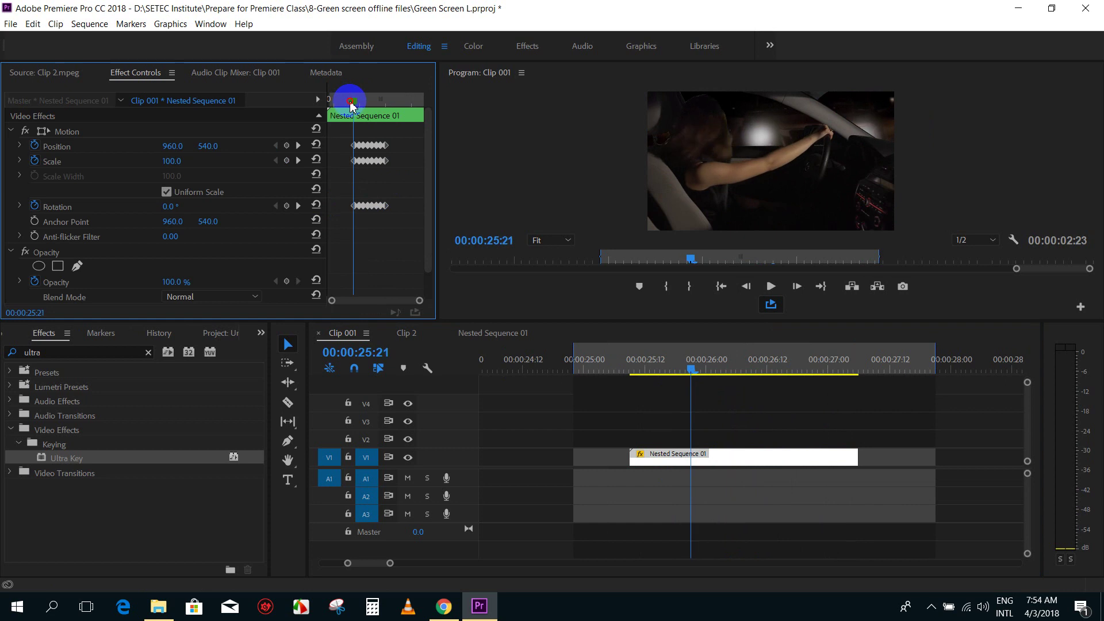
pyautogui.moveTo(403, 224)
pyautogui.mouseDown()
pyautogui.moveTo(350, 127)
pyautogui.moveTo(393, 220)
pyautogui.moveTo(365, 282)
pyautogui.mouseUp()
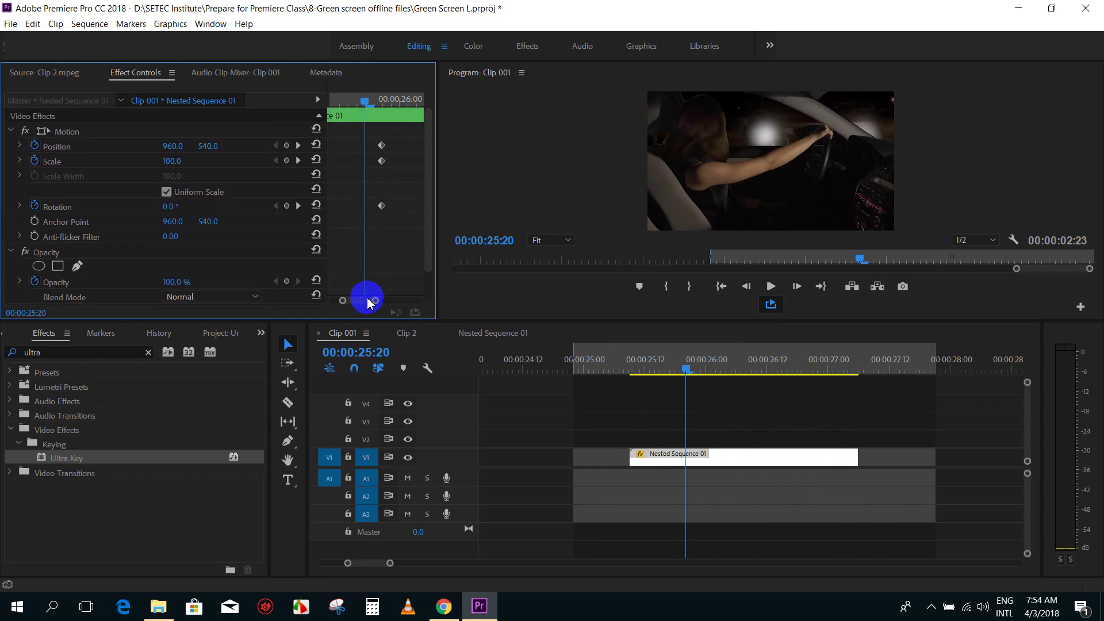
pyautogui.moveTo(345, 99); pyautogui.dragTo(376, 107)
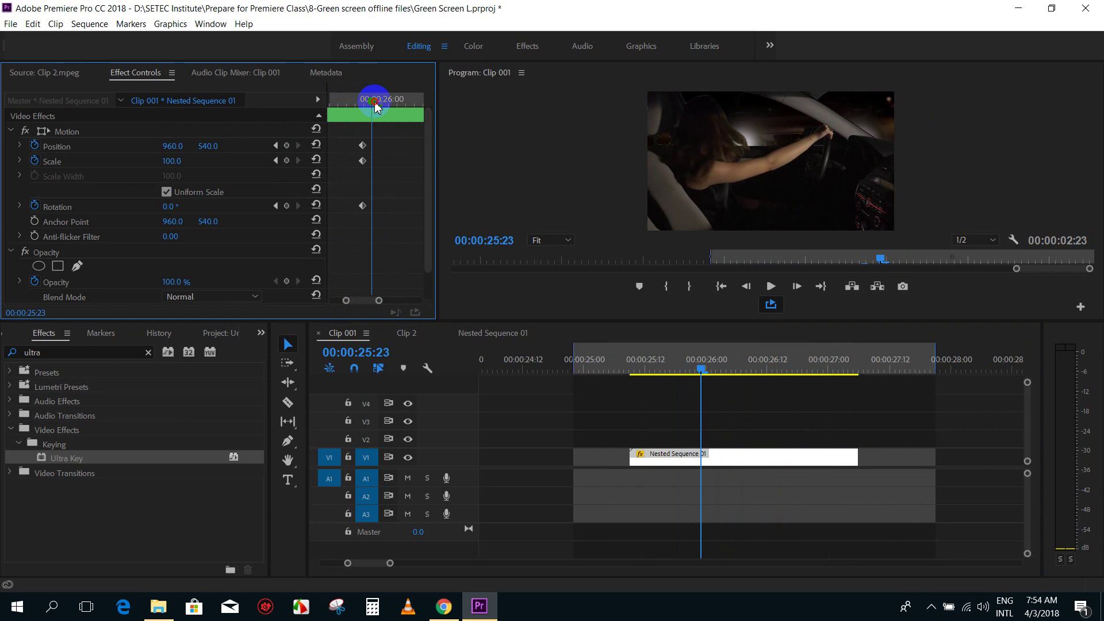
pyautogui.moveTo(172, 161); pyautogui.dragTo(261, 161)
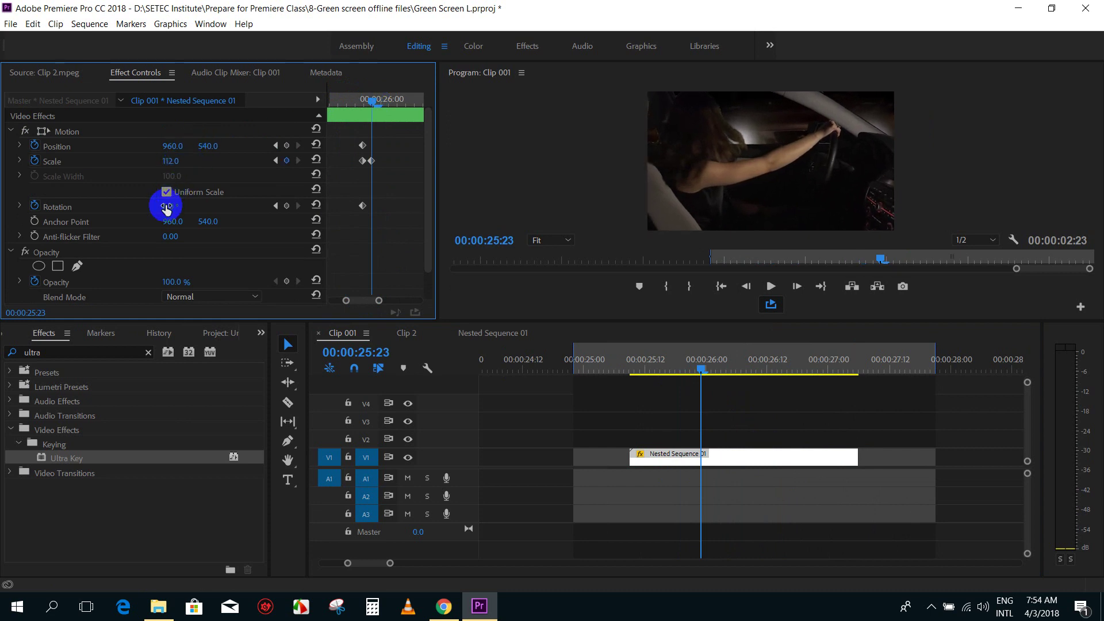
pyautogui.moveTo(171, 207); pyautogui.dragTo(180, 210)
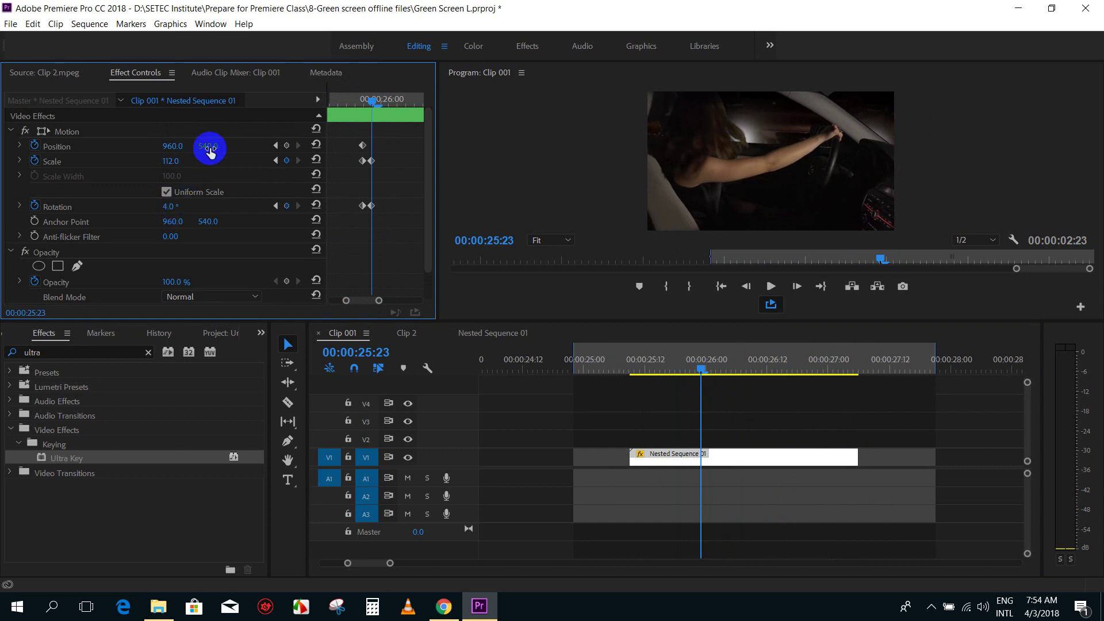
pyautogui.moveTo(201, 146); pyautogui.dragTo(188, 143)
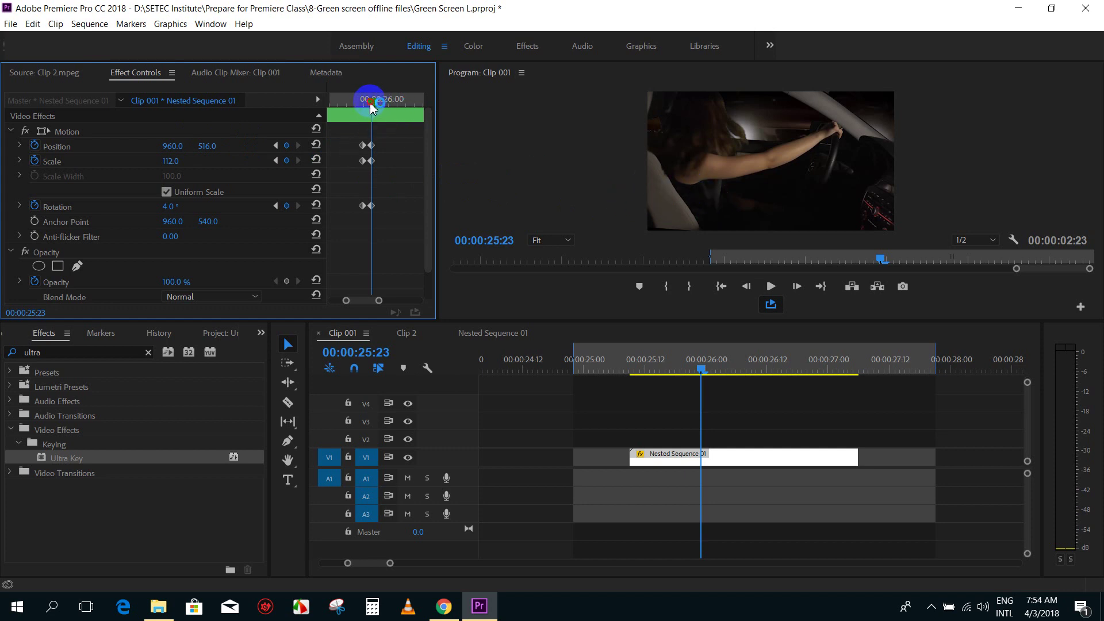
# At 26:00, keyframe Scale 119, Rotation -4° and Position X 922
pyautogui.moveTo(371, 106); pyautogui.dragTo(381, 106)
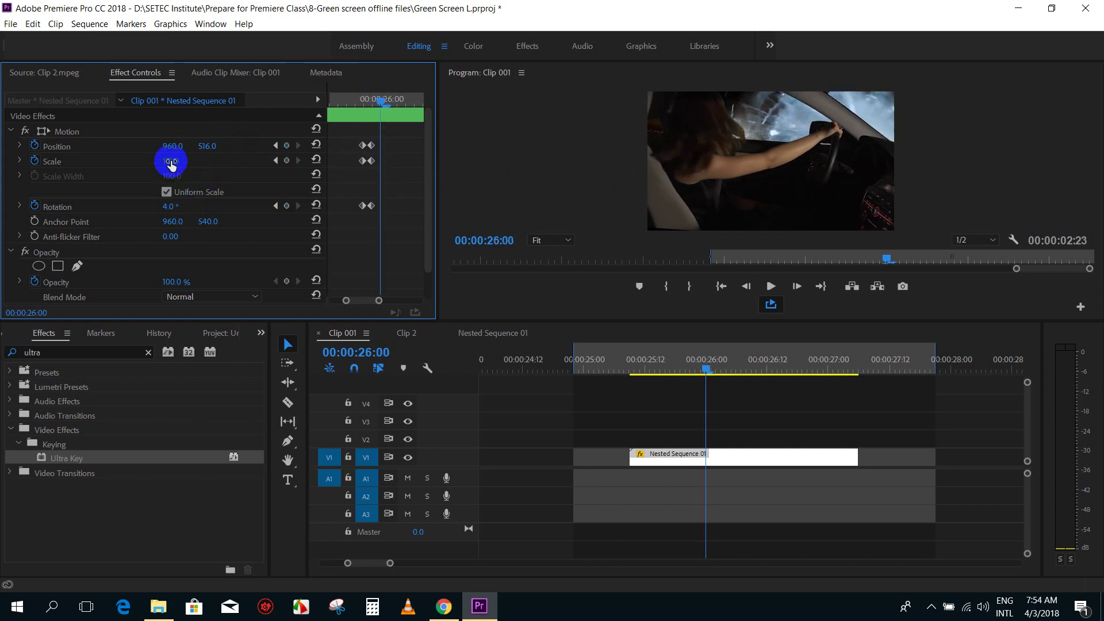
pyautogui.moveTo(170, 162)
pyautogui.mouseDown()
pyautogui.moveTo(161, 161)
pyautogui.moveTo(170, 161)
pyautogui.mouseUp()
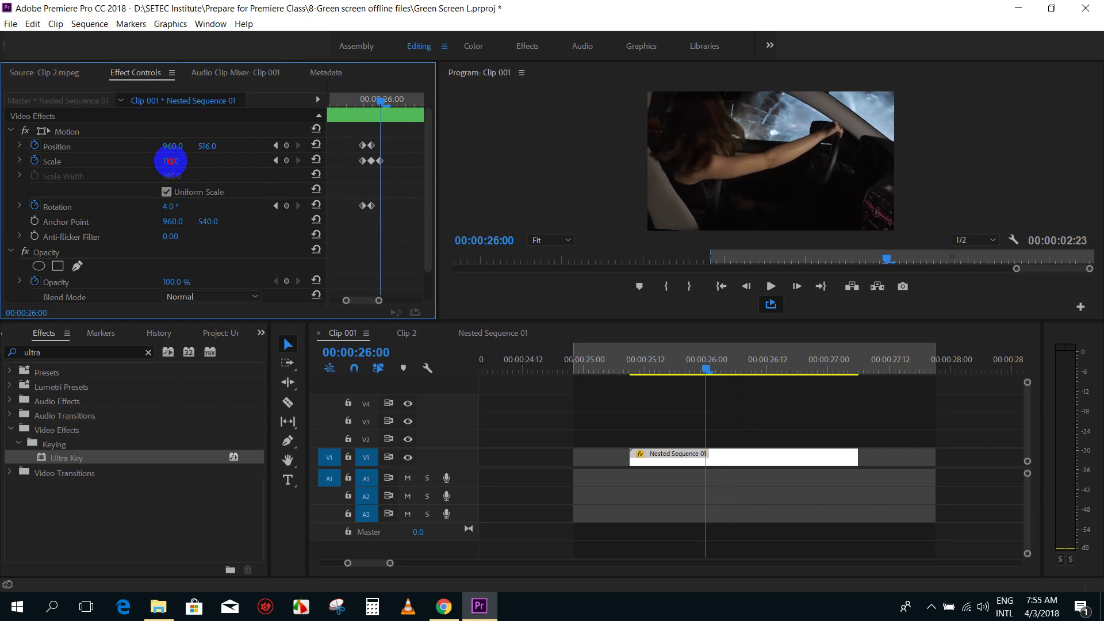
pyautogui.click(167, 208)
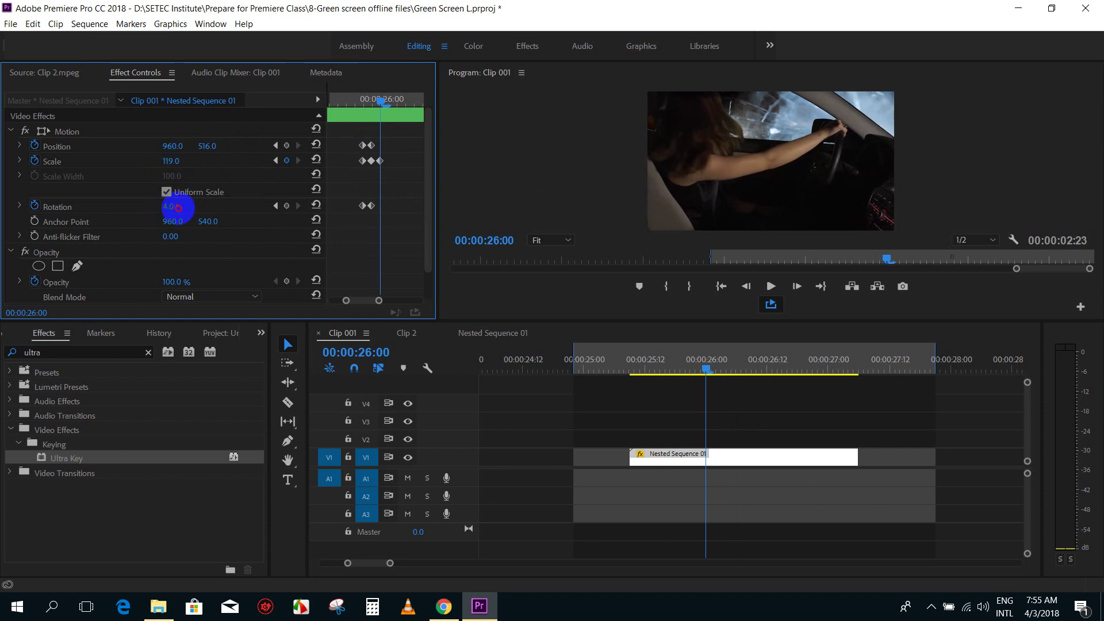
pyautogui.moveTo(178, 208); pyautogui.dragTo(172, 208)
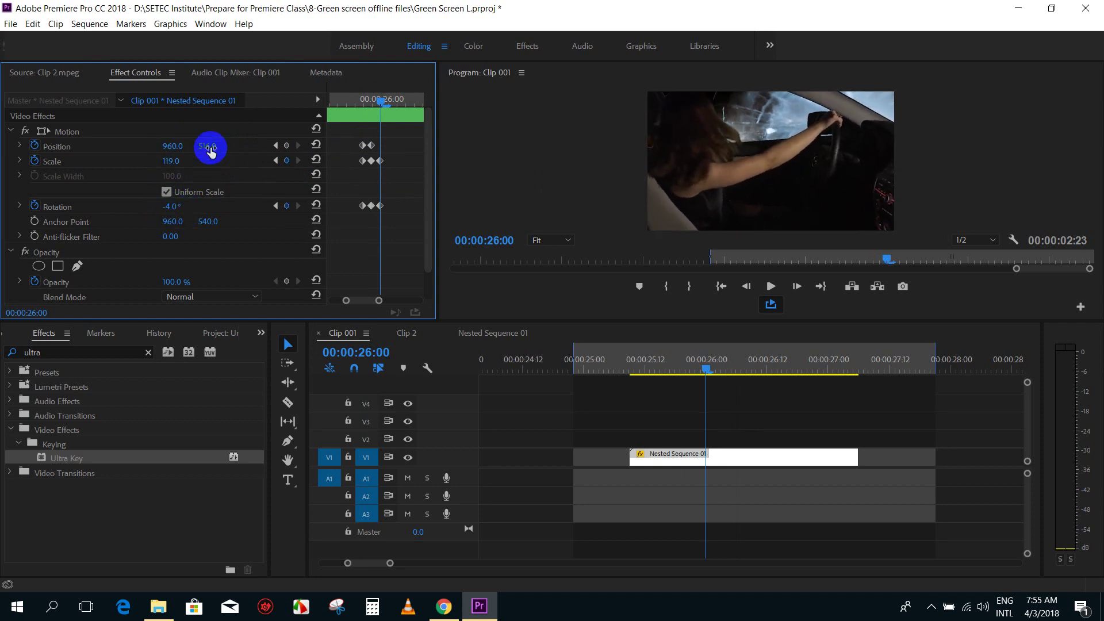
pyautogui.moveTo(172, 148); pyautogui.dragTo(141, 148)
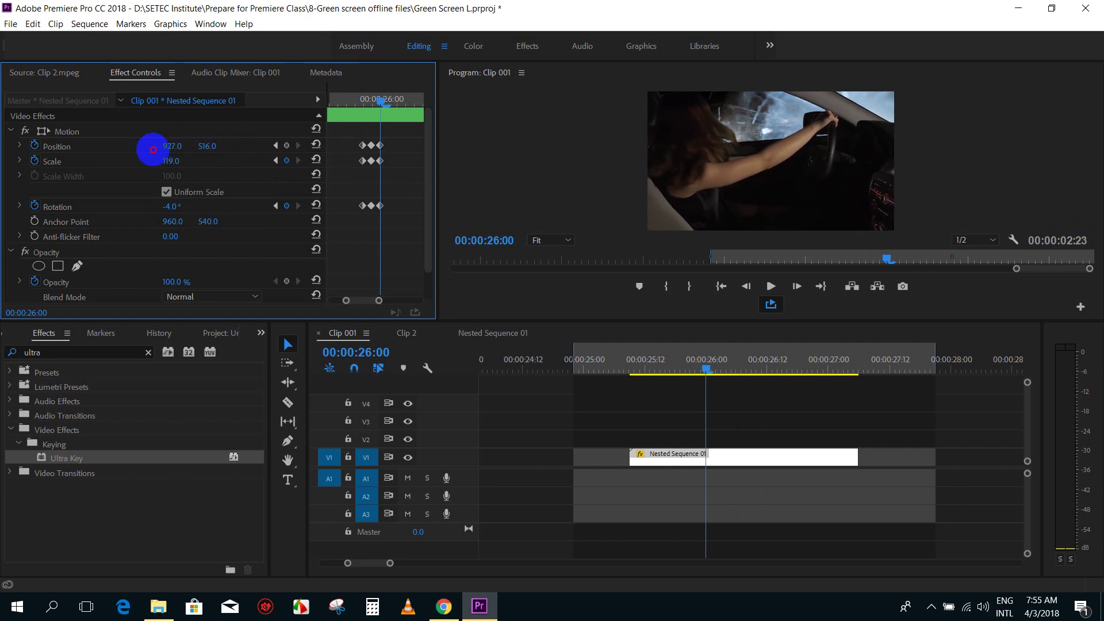
# At 26:01 set Scale 110 and Rotation 4°, then paste the shake keyframes at 26:02
pyautogui.click(388, 105)
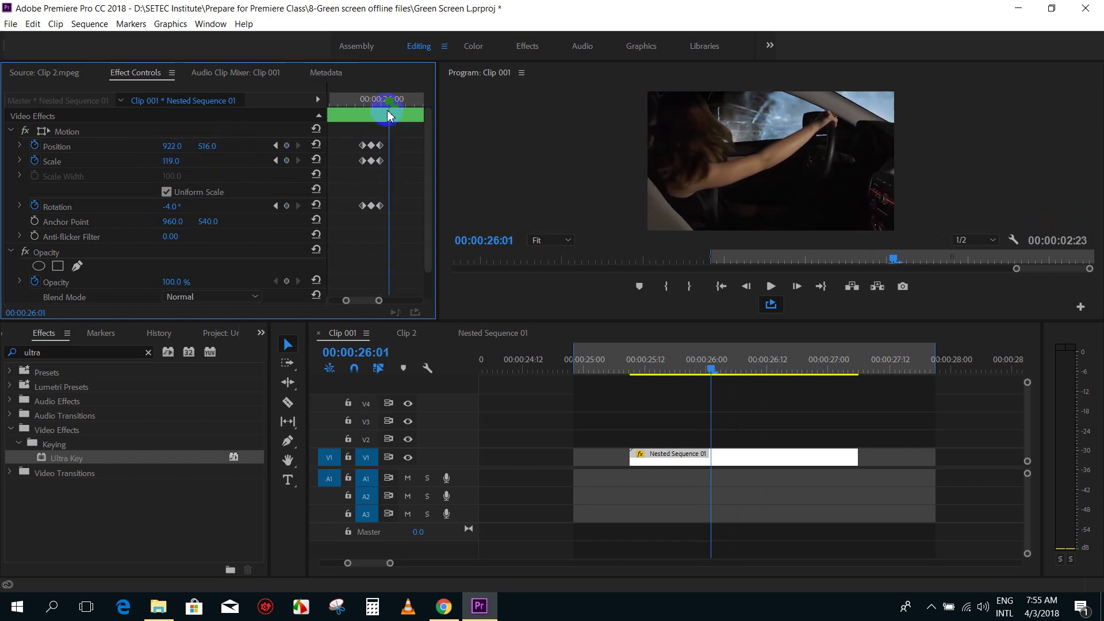
pyautogui.moveTo(180, 165)
pyautogui.mouseDown()
pyautogui.moveTo(166, 162)
pyautogui.moveTo(207, 145)
pyautogui.mouseUp()
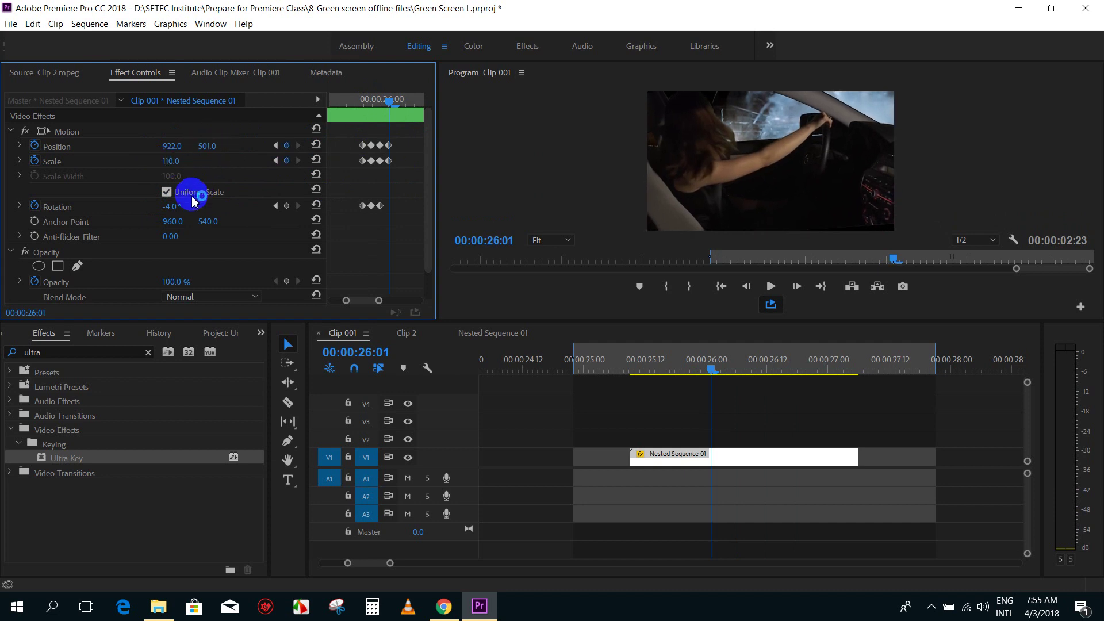
pyautogui.moveTo(173, 206); pyautogui.dragTo(229, 203)
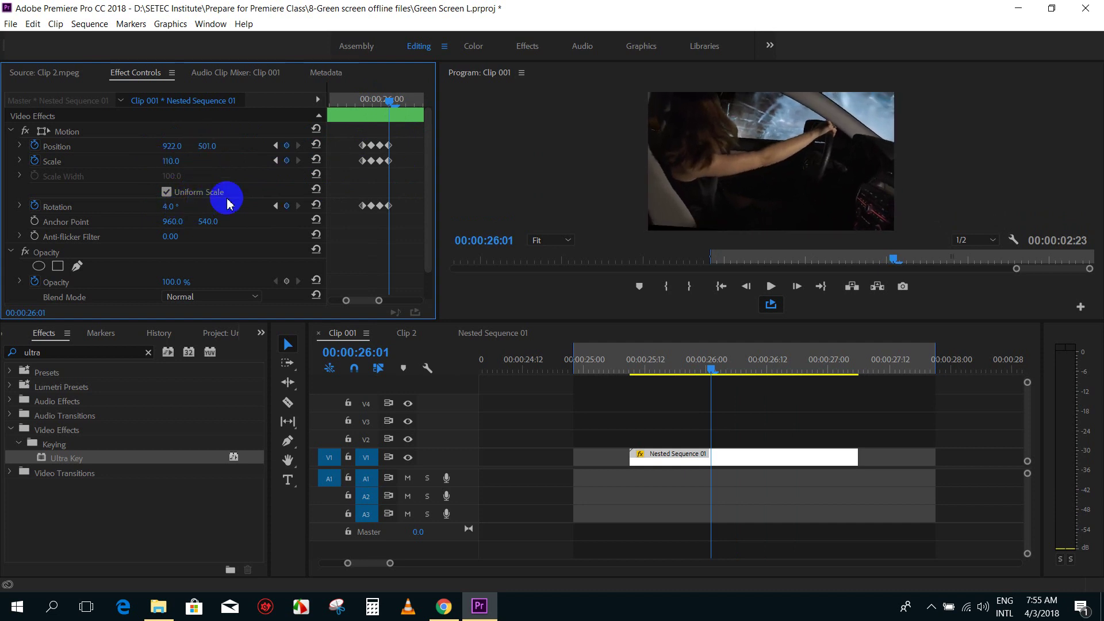
pyautogui.moveTo(403, 206); pyautogui.dragTo(412, 226)
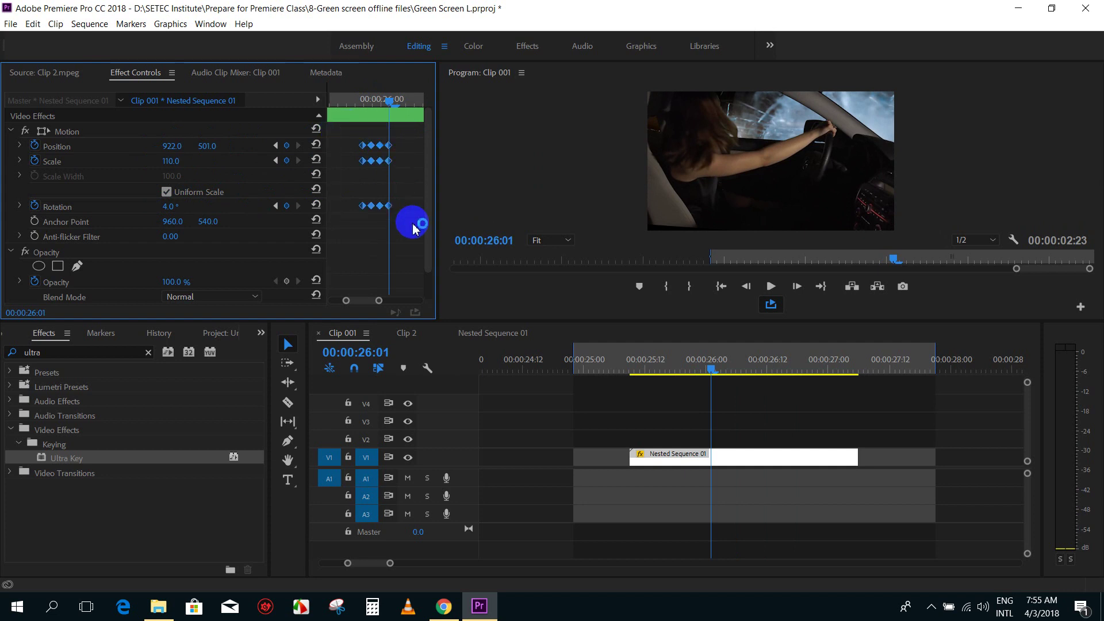
pyautogui.moveTo(395, 96); pyautogui.dragTo(399, 108)
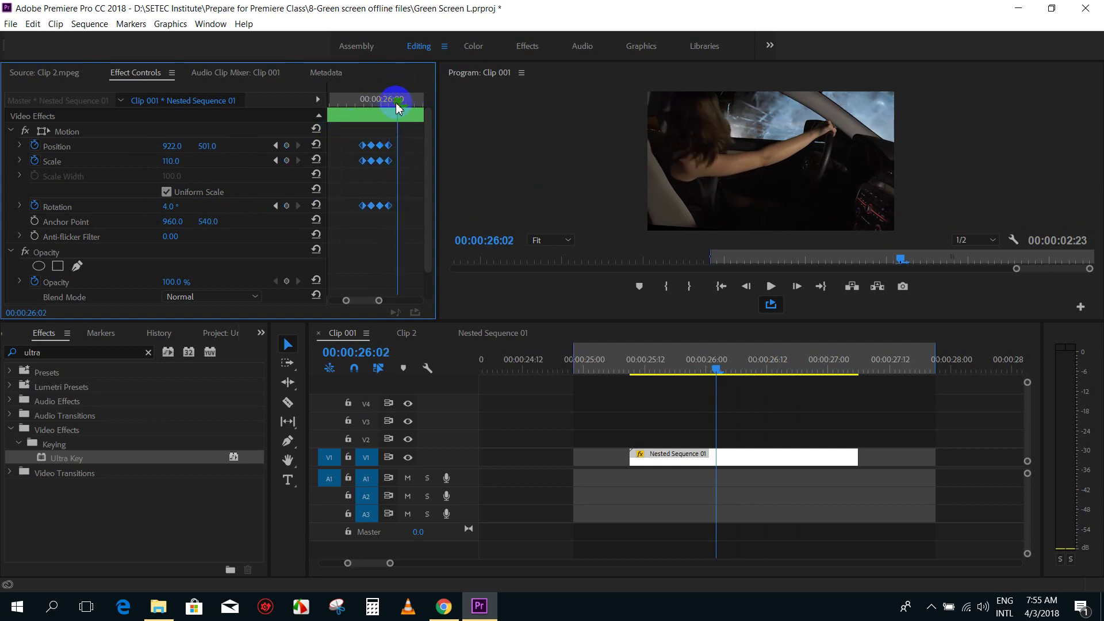
pyautogui.hotkey('ctrl', 'v')
pyautogui.moveTo(712, 368); pyautogui.dragTo(691, 369)
# Deselect the nested clip, then play and scrub the shake around the 26:00 impact twice
pyautogui.click(759, 391)
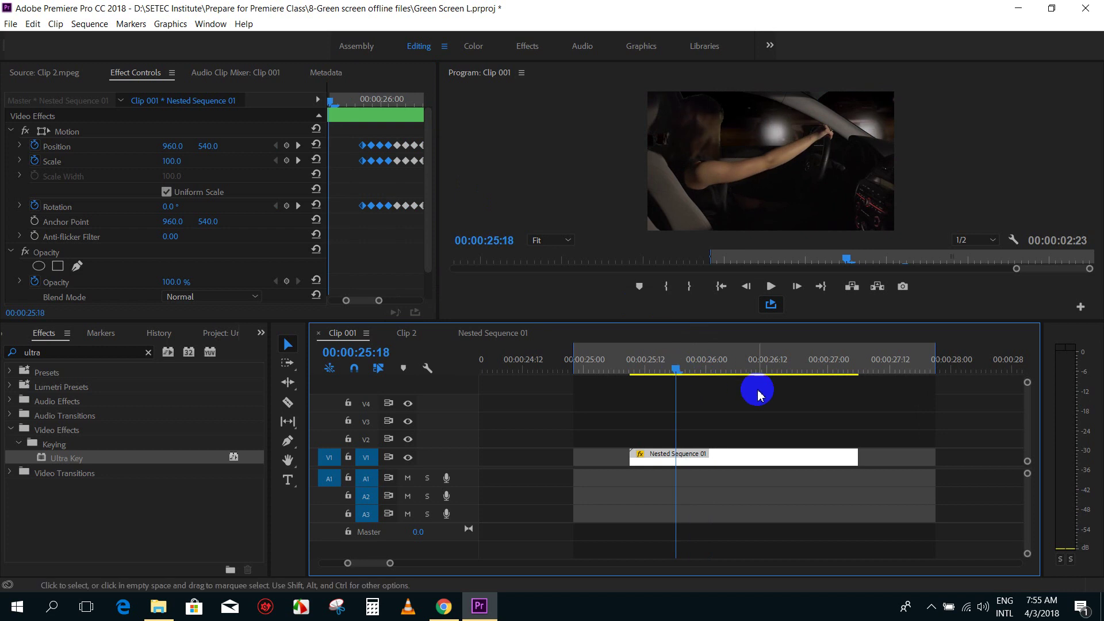
pyautogui.press('space')
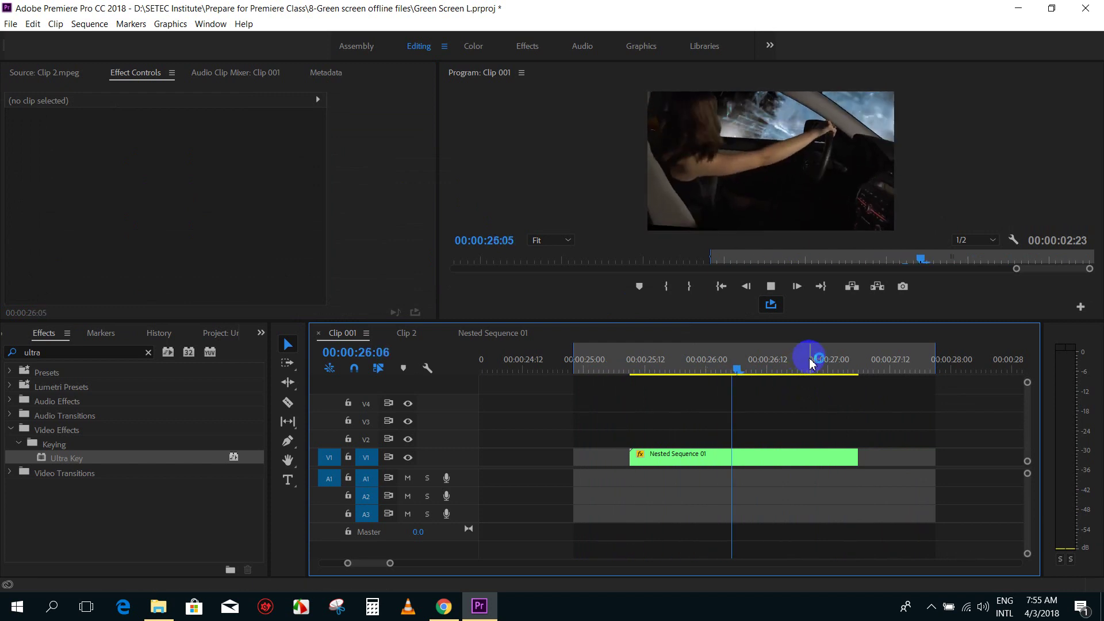
pyautogui.press('space')
pyautogui.moveTo(755, 374)
pyautogui.mouseDown()
pyautogui.moveTo(717, 386)
pyautogui.moveTo(755, 390)
pyautogui.moveTo(746, 395)
pyautogui.mouseUp()
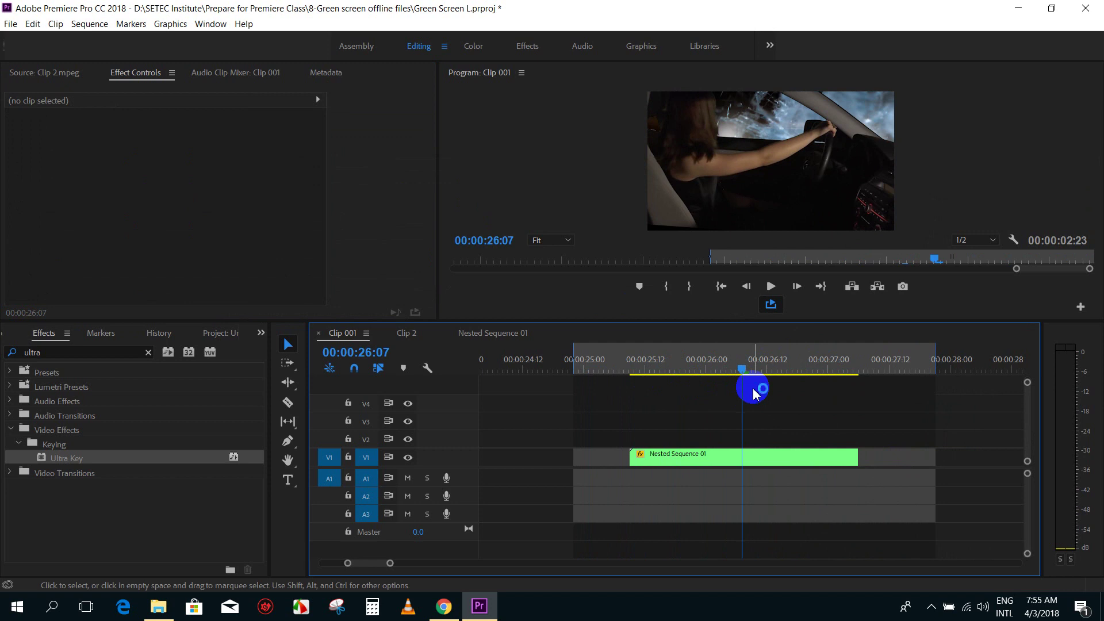
pyautogui.scroll(-2, 816, 404)
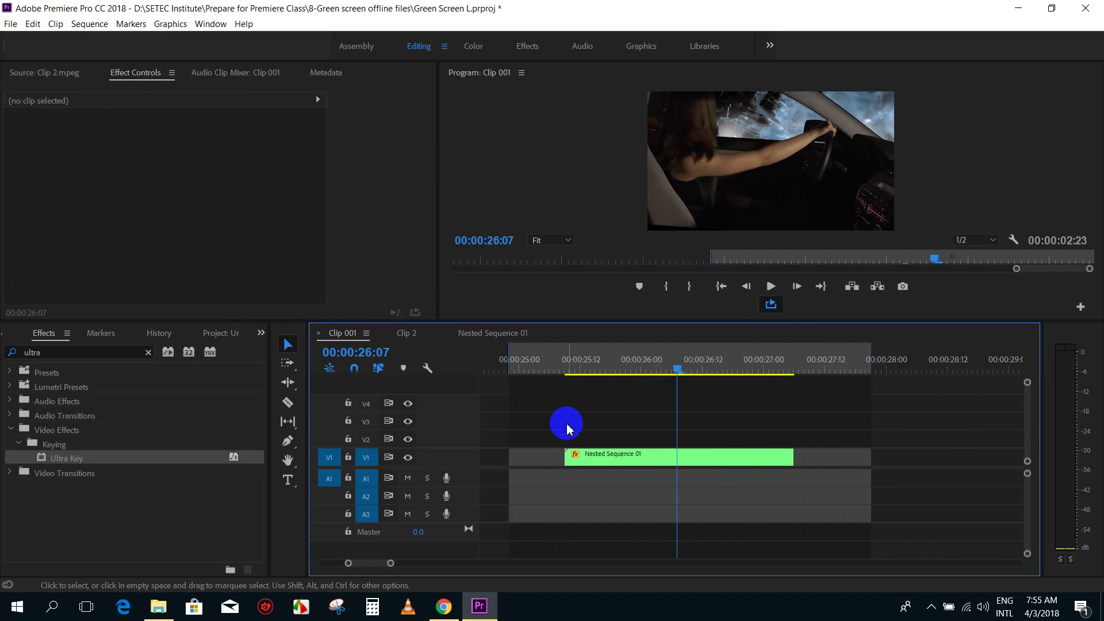
pyautogui.click(535, 365)
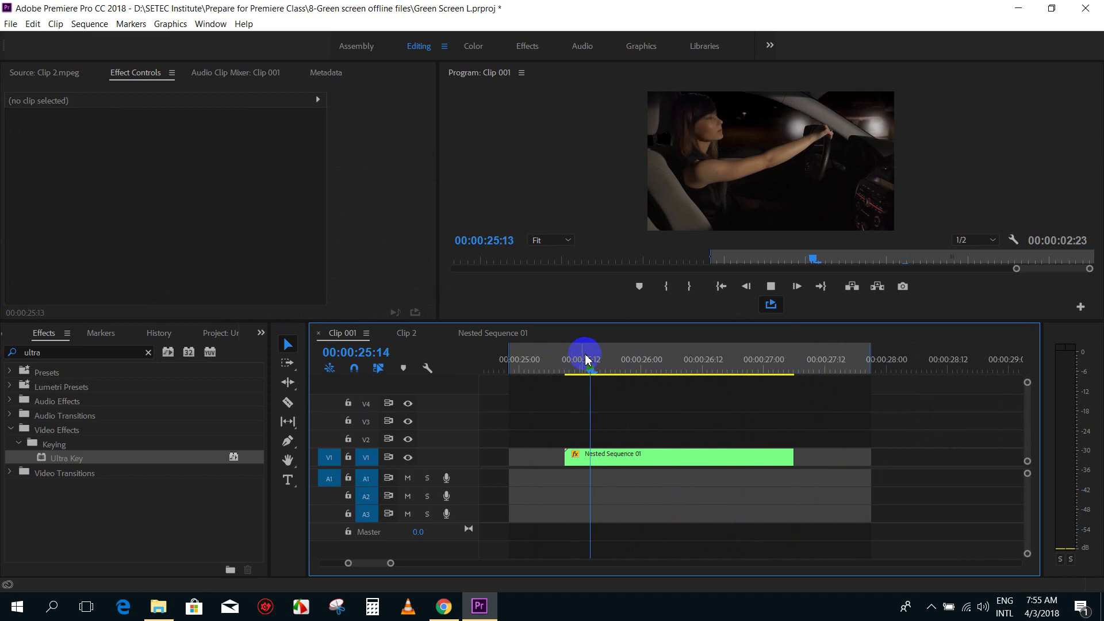
pyautogui.press('space')
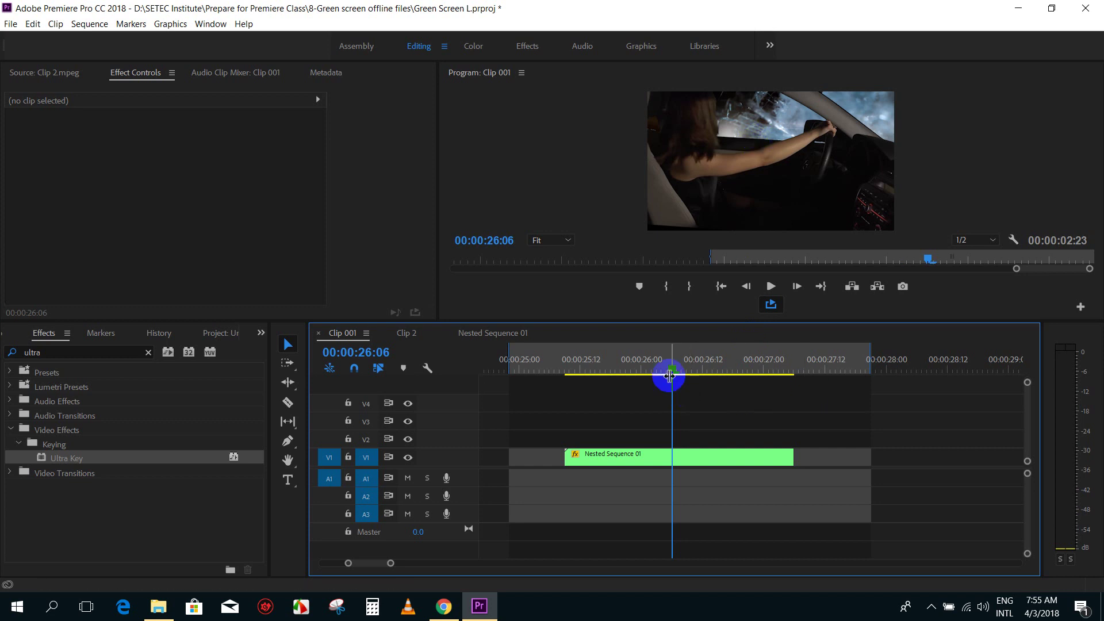
pyautogui.moveTo(670, 372)
pyautogui.mouseDown()
pyautogui.moveTo(679, 377)
pyautogui.moveTo(652, 372)
pyautogui.mouseUp()
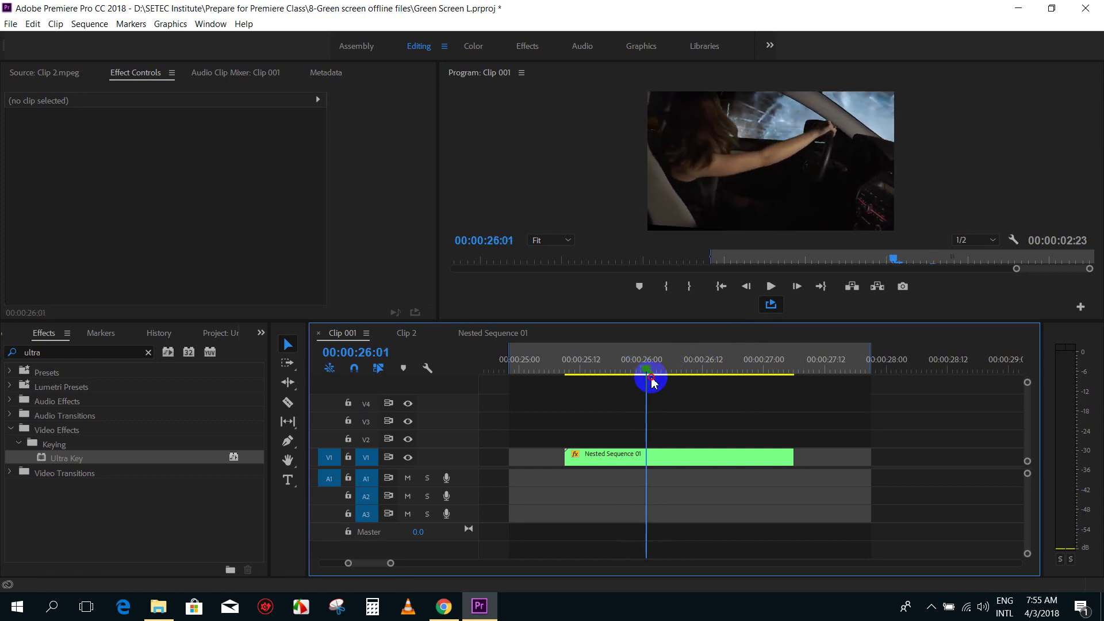
# Drag the Full HD Green Screen Glass clip up to a new V4 track, preview it, then go back to Clip 001
pyautogui.click(477, 333)
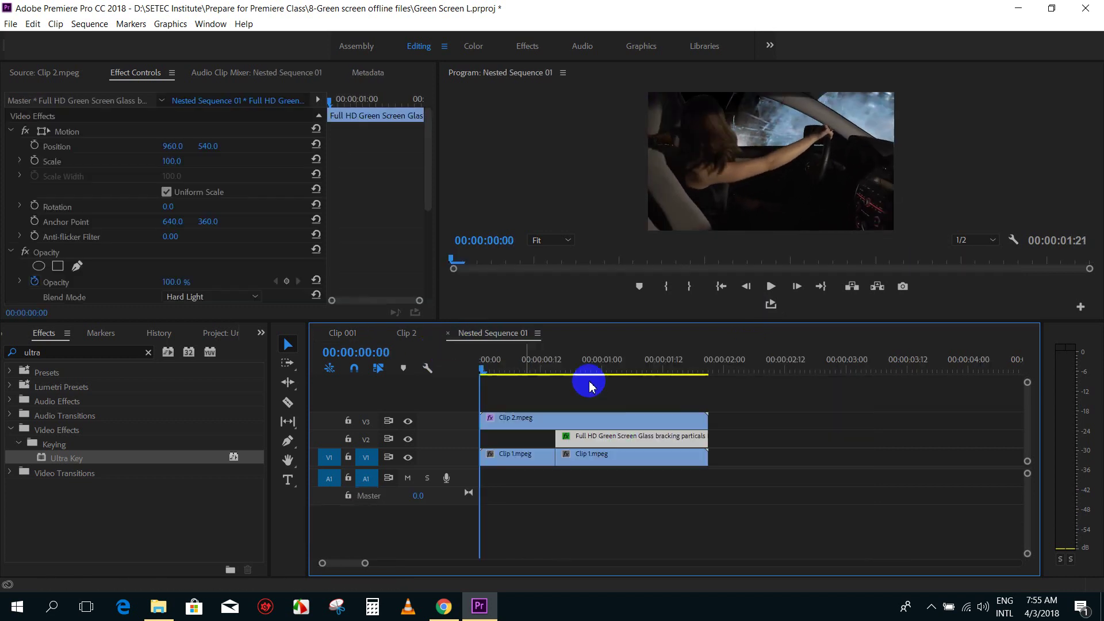
pyautogui.click(578, 438)
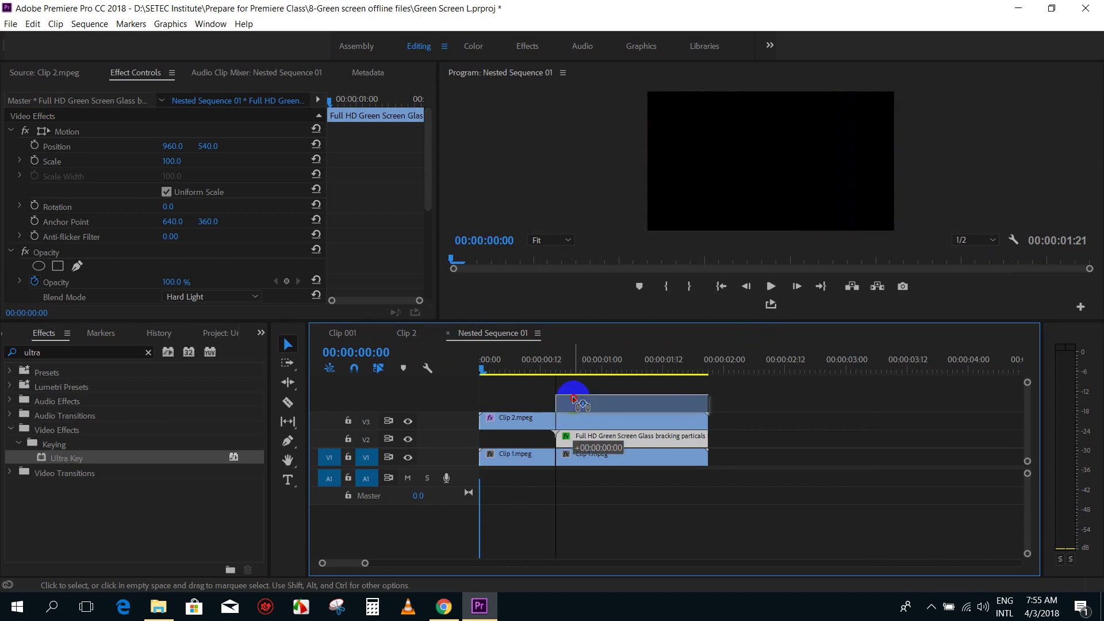
pyautogui.moveTo(575, 443)
pyautogui.mouseDown()
pyautogui.moveTo(575, 402)
pyautogui.moveTo(476, 368)
pyautogui.mouseUp()
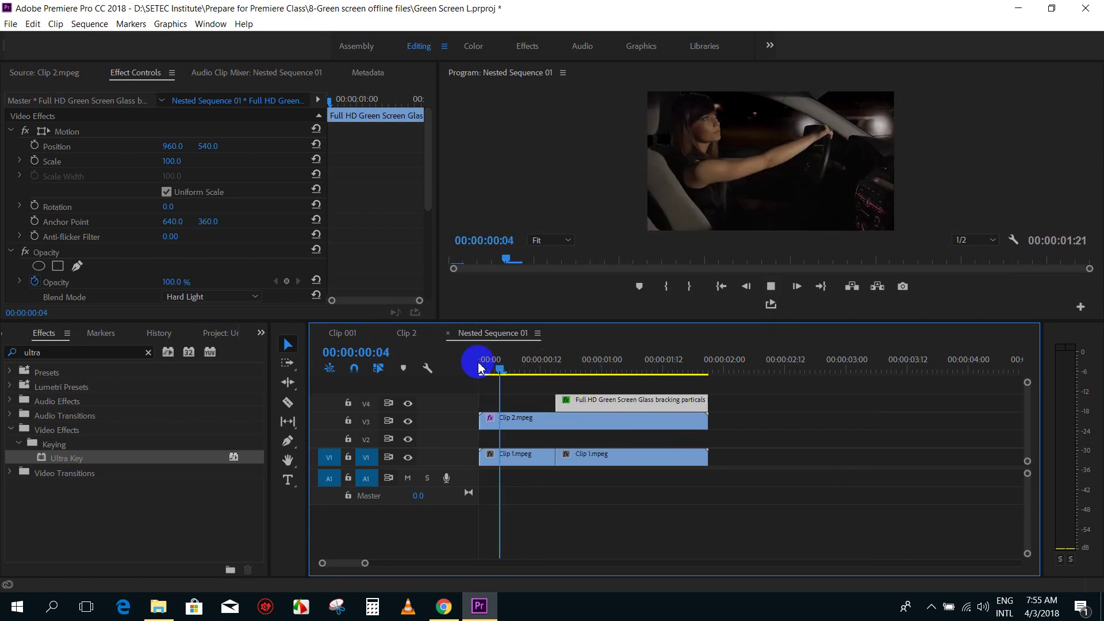
pyautogui.press('space')
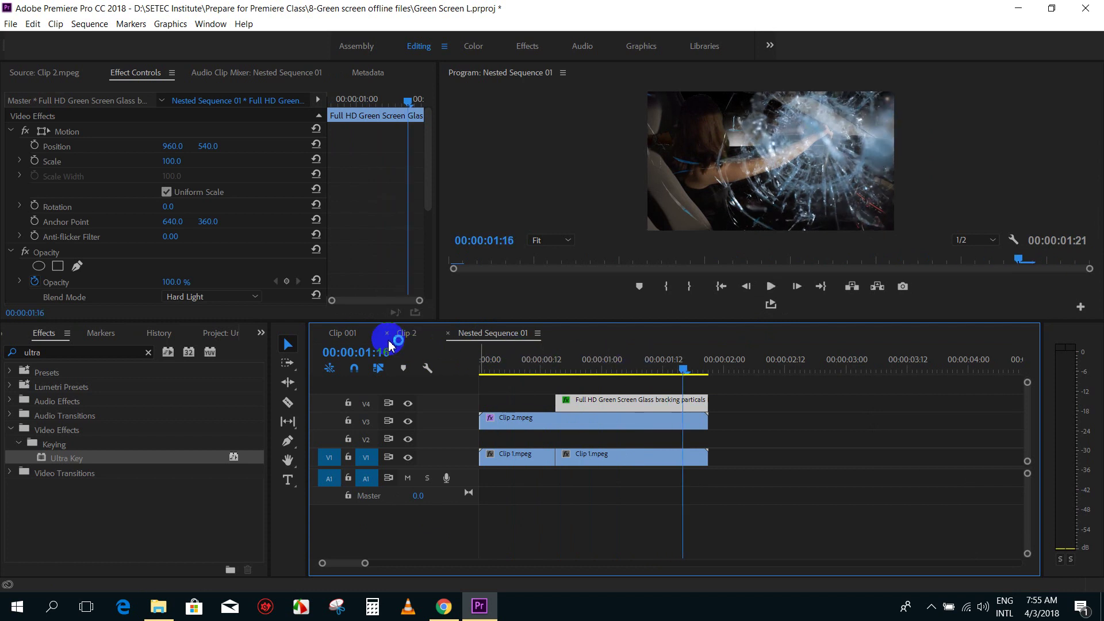
pyautogui.click(345, 333)
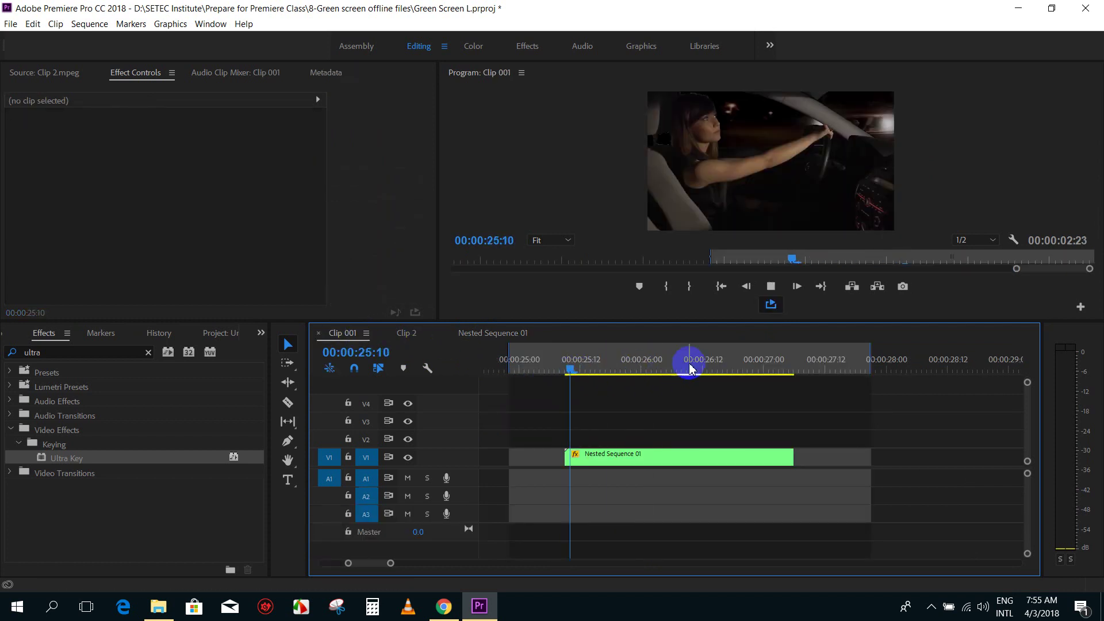
pyautogui.press('space')
pyautogui.press('space')
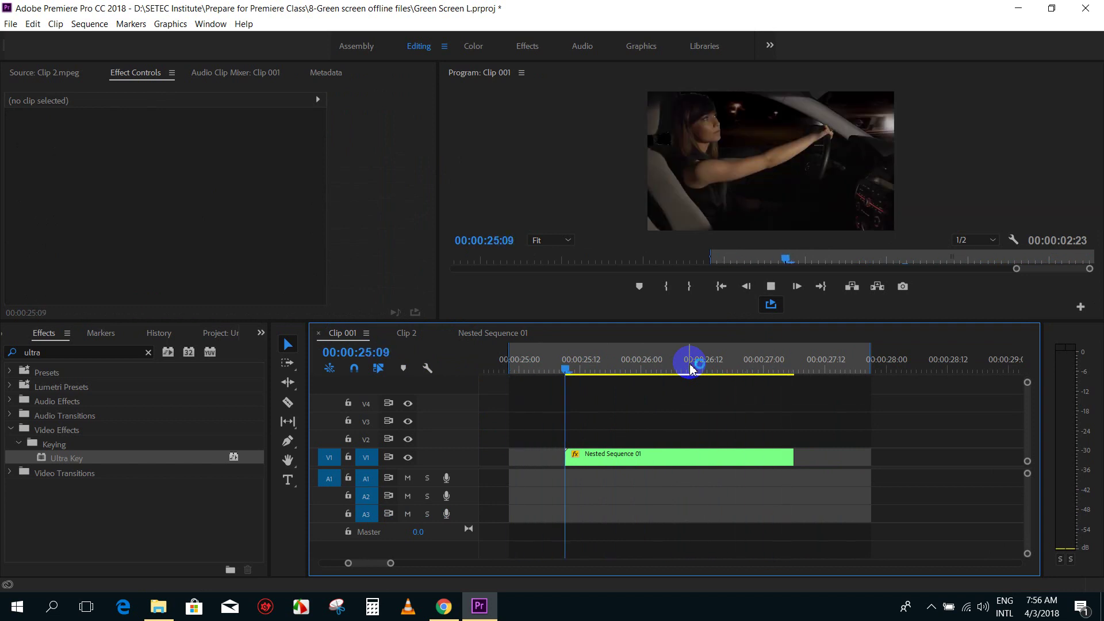
pyautogui.press('space')
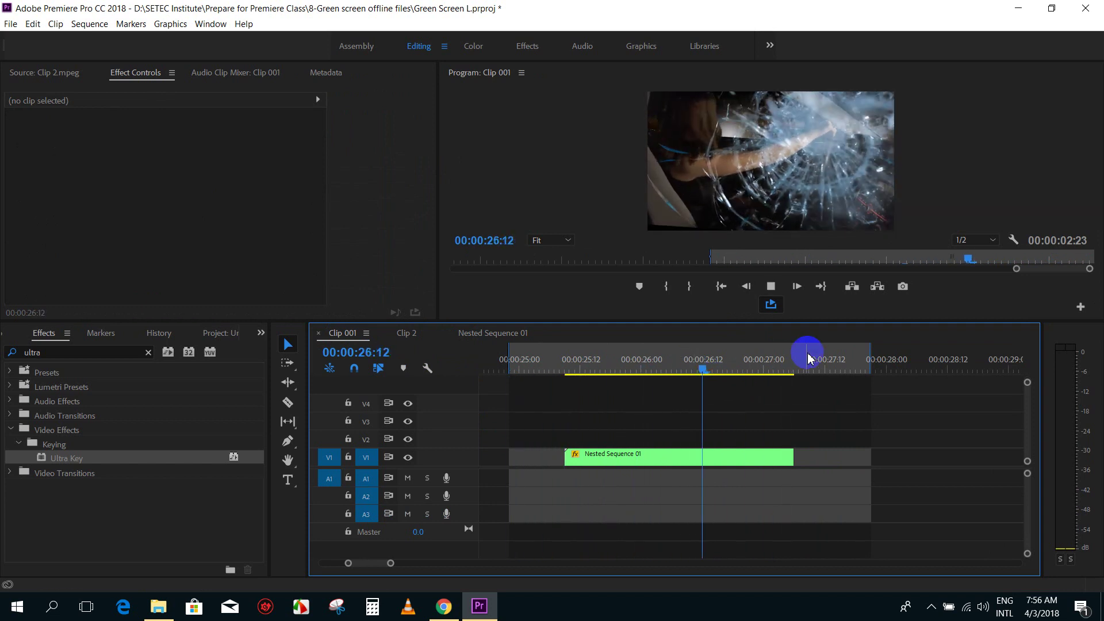
pyautogui.press('space')
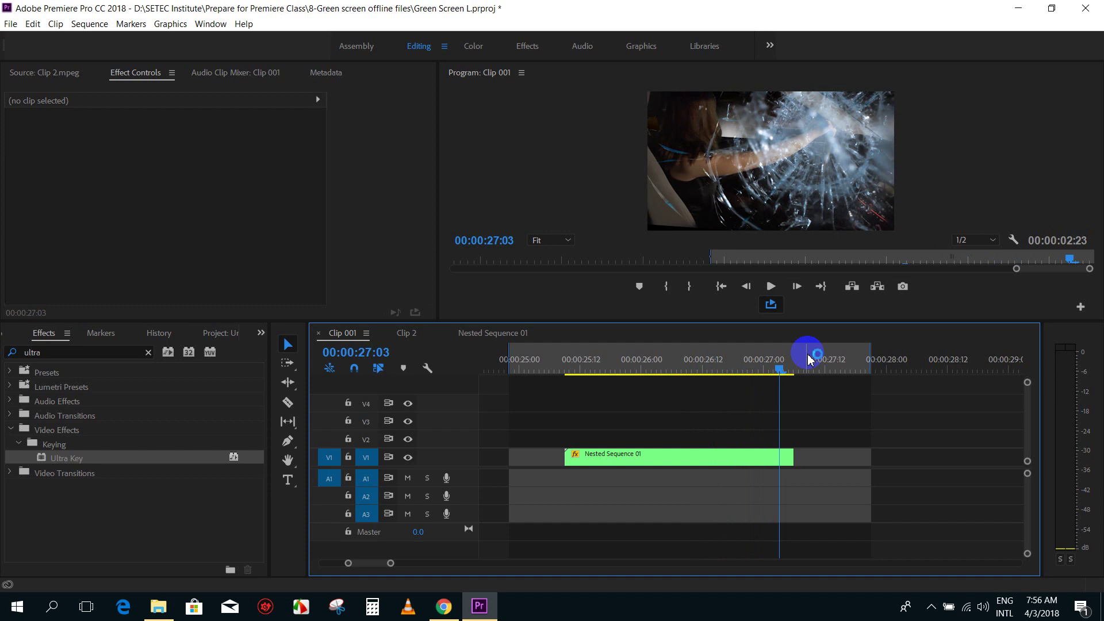
pyautogui.moveTo(540, 375)
pyautogui.mouseDown()
pyautogui.moveTo(770, 357)
pyautogui.moveTo(525, 357)
pyautogui.moveTo(640, 357)
pyautogui.mouseUp()
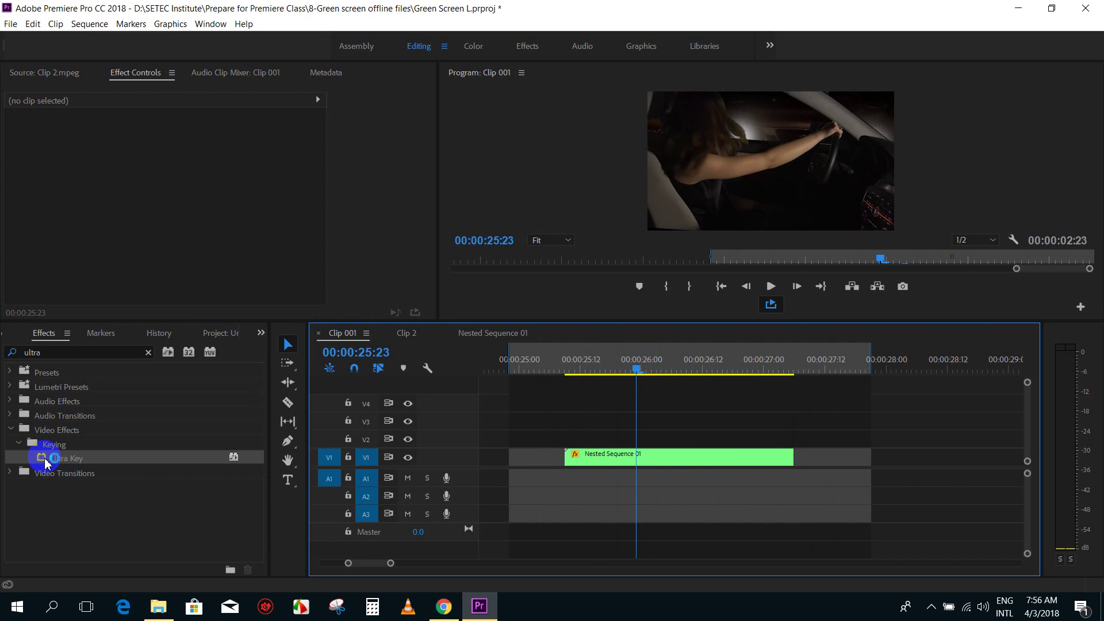
pyautogui.moveTo(46, 463); pyautogui.dragTo(542, 394)
pyautogui.moveTo(642, 377); pyautogui.dragTo(708, 369)
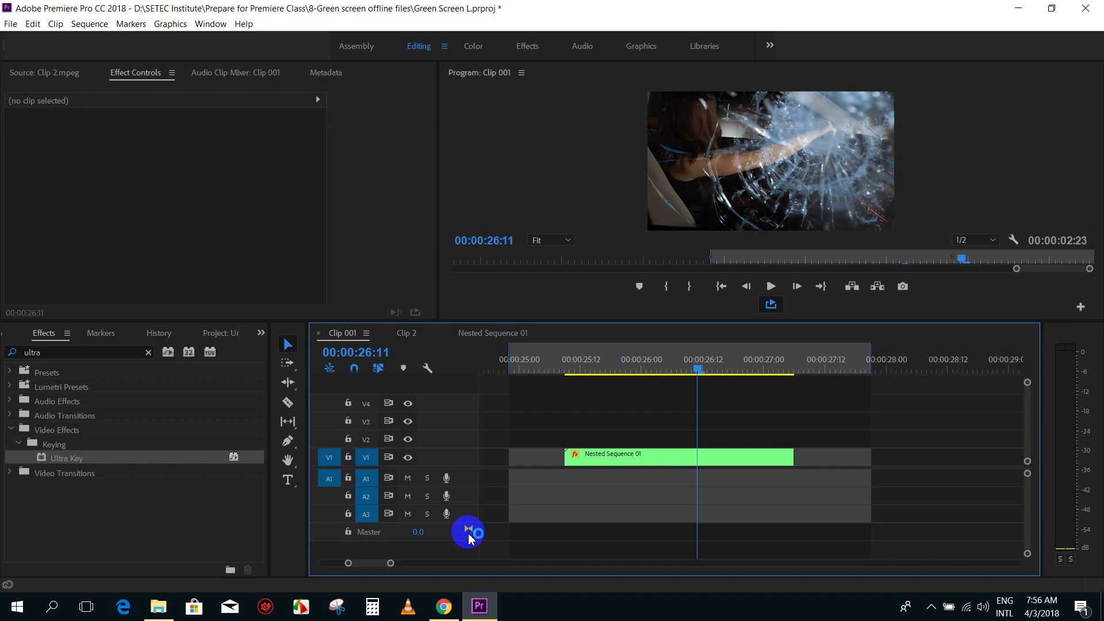
pyautogui.click(590, 365)
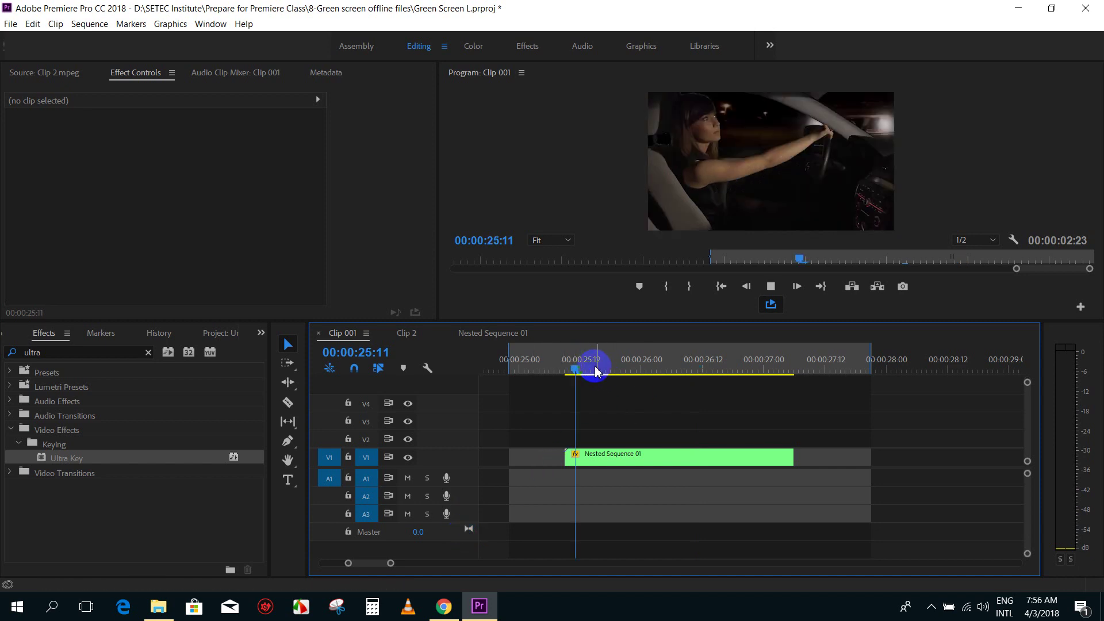
pyautogui.press('space')
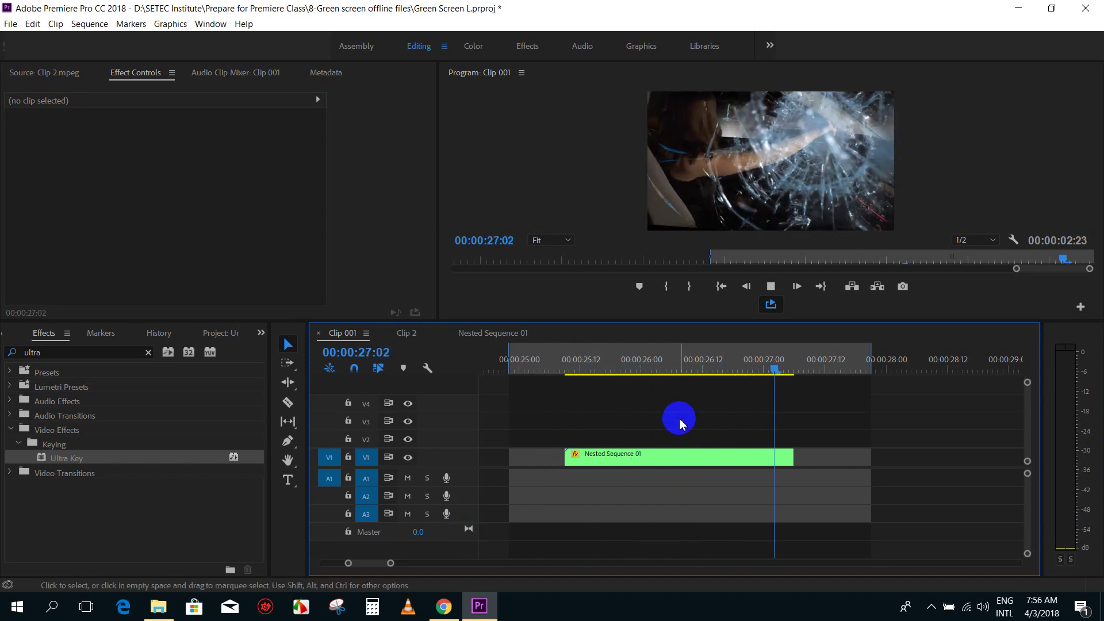
pyautogui.click(680, 424)
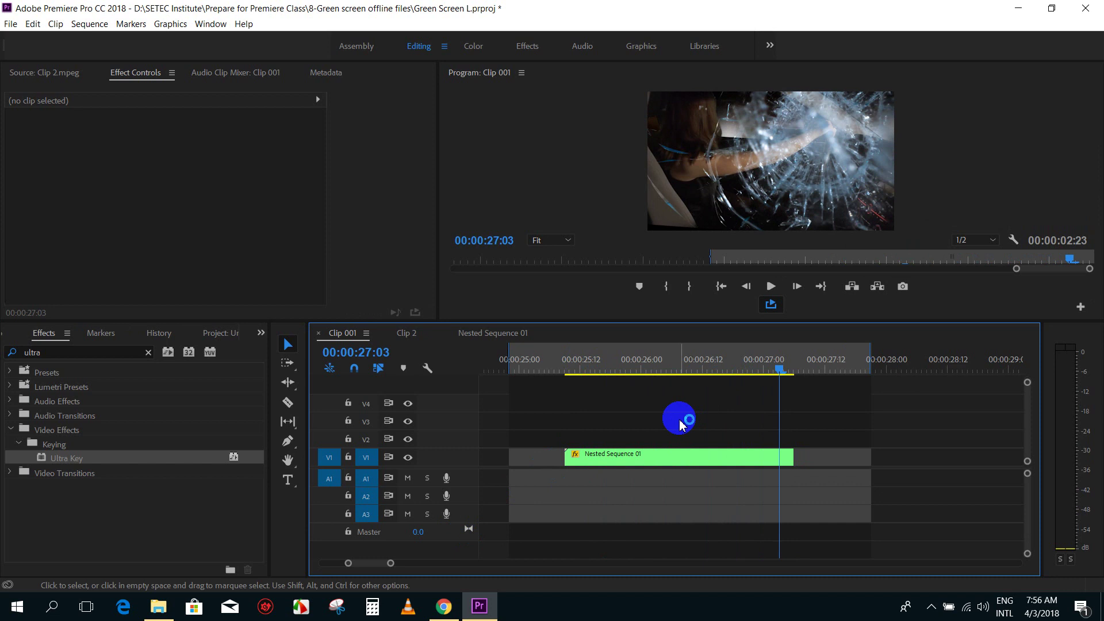
pyautogui.click(665, 367)
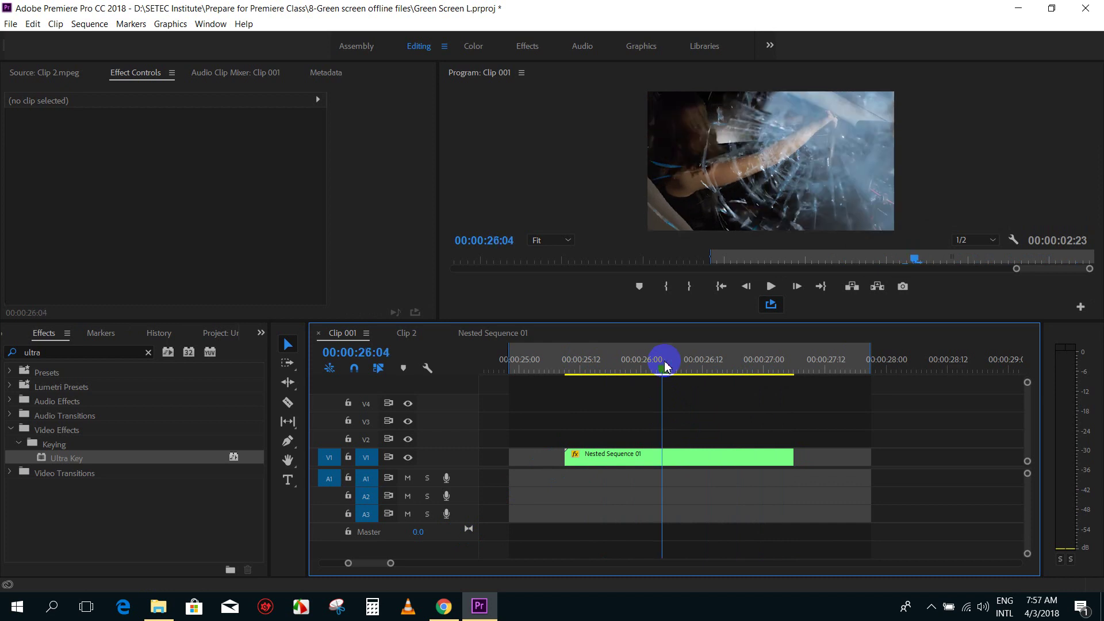
pyautogui.press('-')
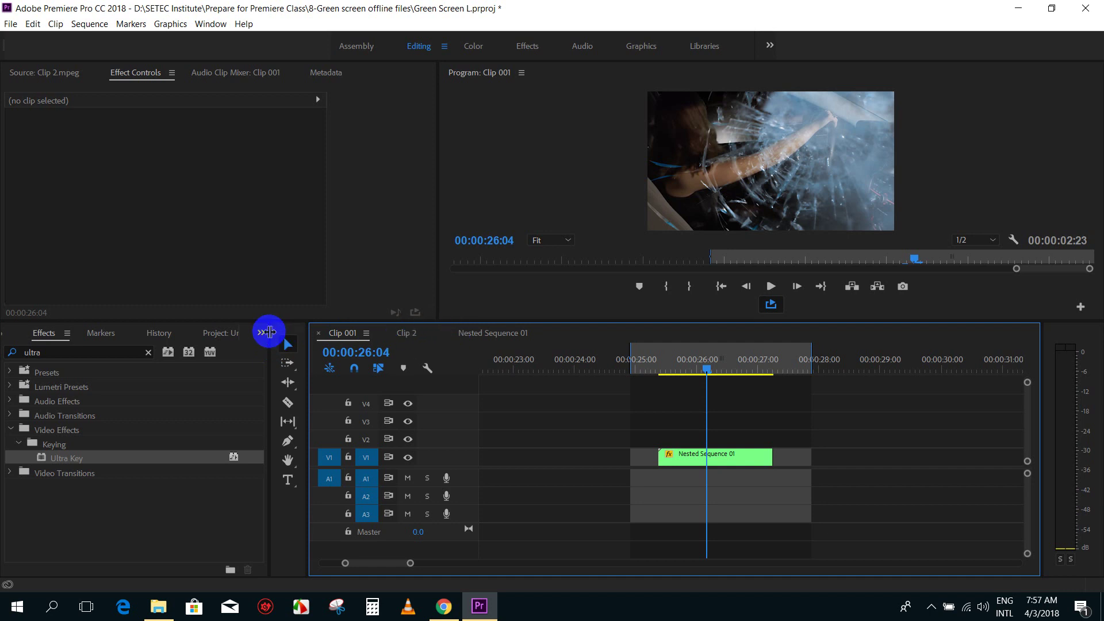
# Try Clip 2.mpeg after the nested sequence, scaled to frame size, then delete it
pyautogui.click(264, 332)
pyautogui.click(293, 462)
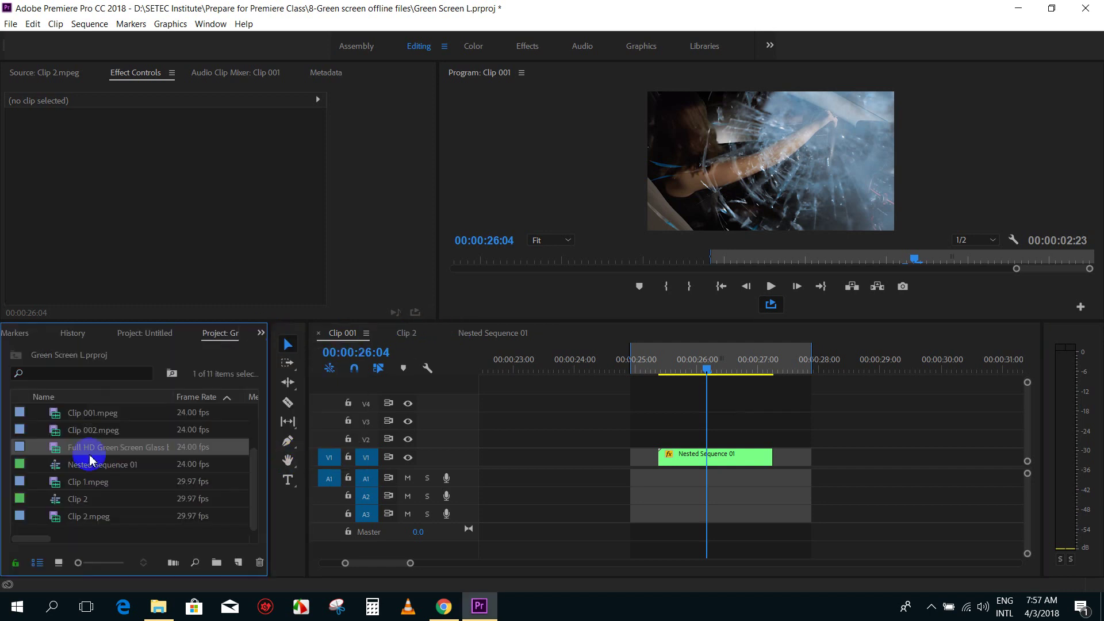
pyautogui.click(61, 500)
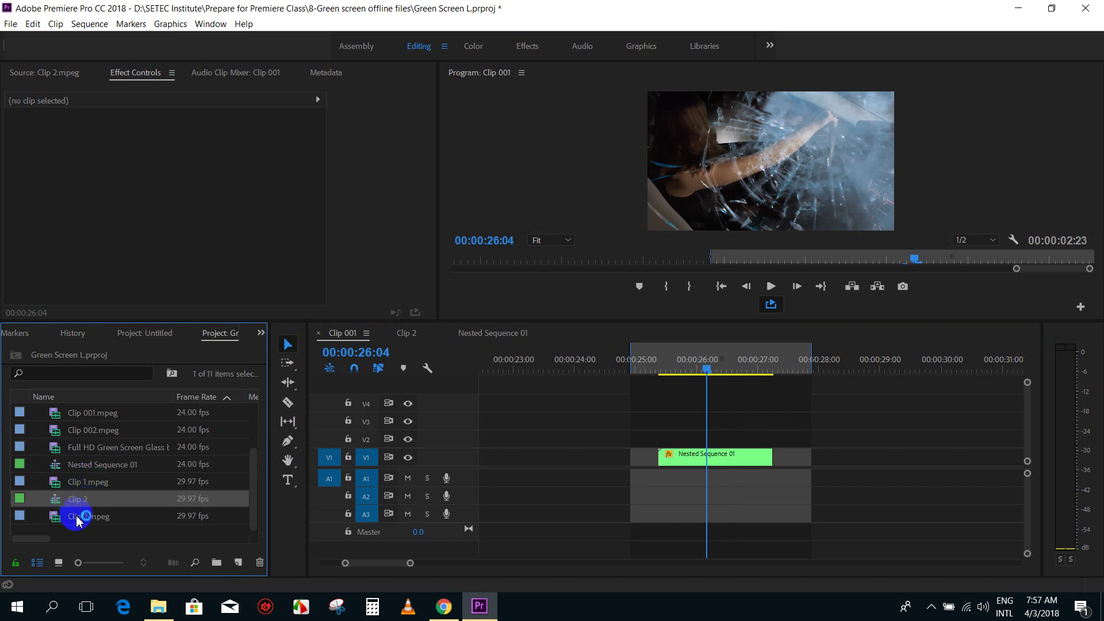
pyautogui.moveTo(56, 516); pyautogui.dragTo(909, 403)
pyautogui.click(921, 359)
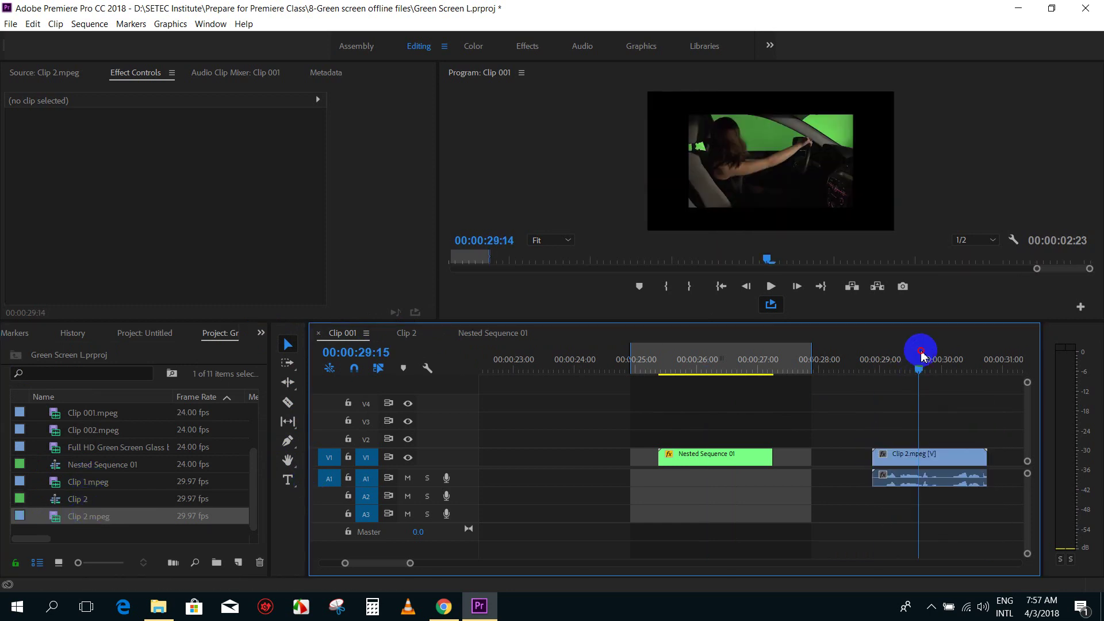
pyautogui.rightClick(946, 458)
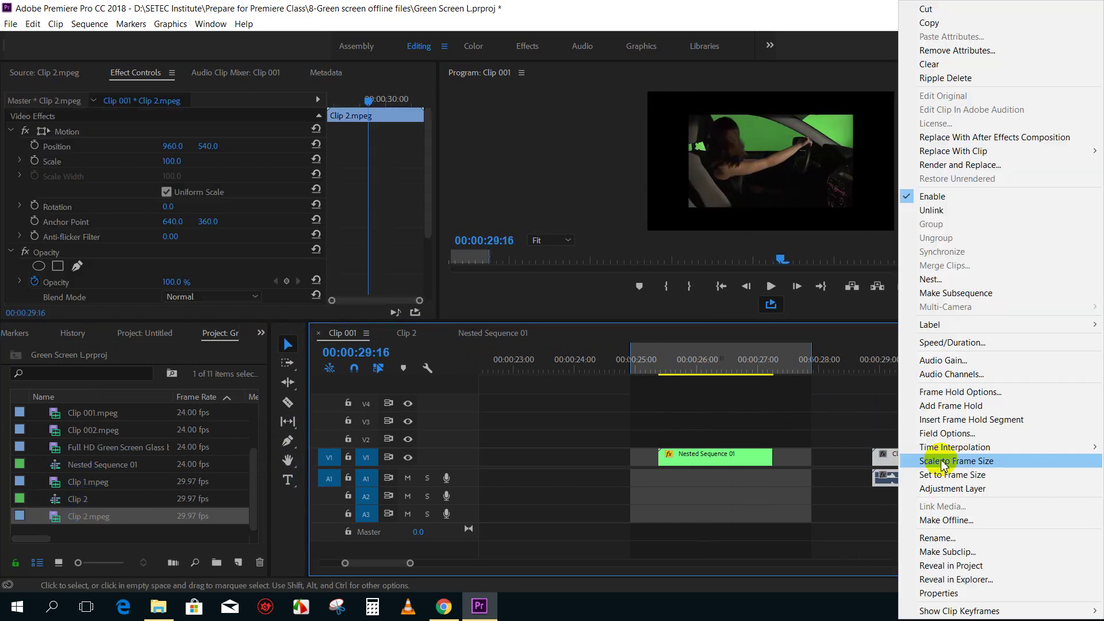
pyautogui.click(955, 471)
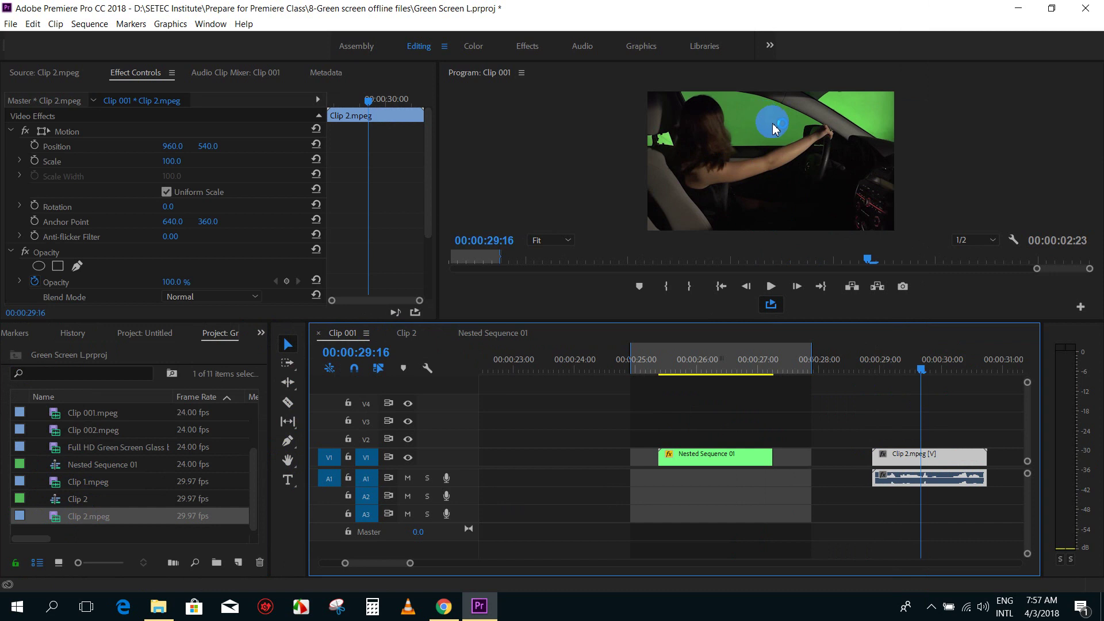
pyautogui.moveTo(924, 362); pyautogui.dragTo(950, 375)
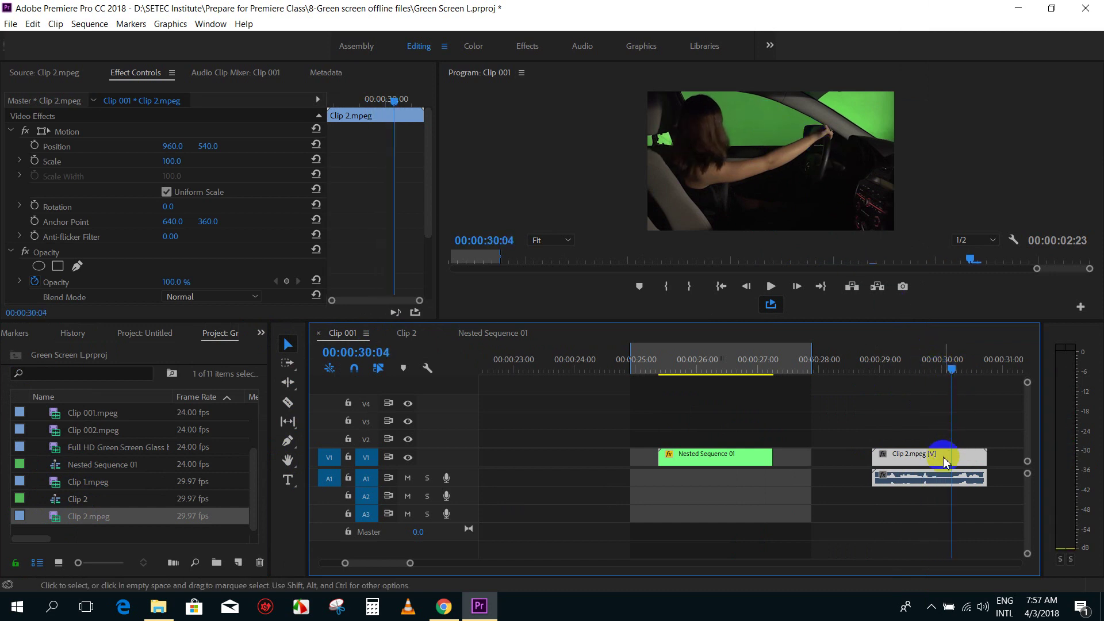
pyautogui.press('Delete')
# Try and remove Clip 002.mpeg, then place Clip 001.mpeg on V1 instead
pyautogui.moveTo(147, 432); pyautogui.dragTo(892, 446)
pyautogui.click(929, 368)
pyautogui.click(915, 448)
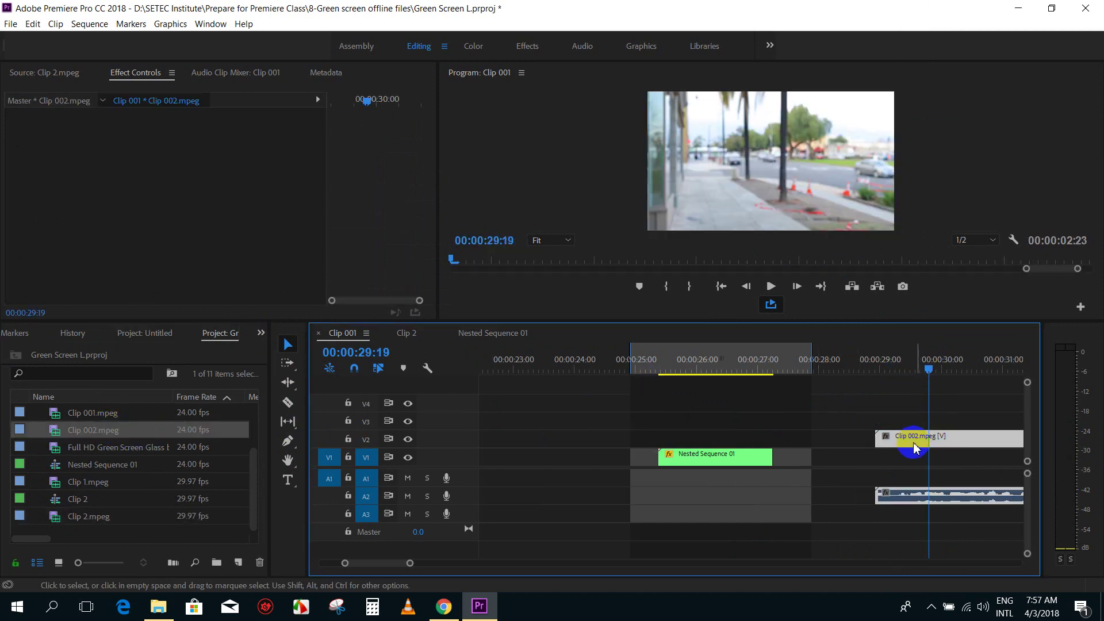
pyautogui.press('Delete')
pyautogui.moveTo(53, 413); pyautogui.dragTo(890, 433)
pyautogui.click(944, 368)
pyautogui.scroll(-3, 958, 388)
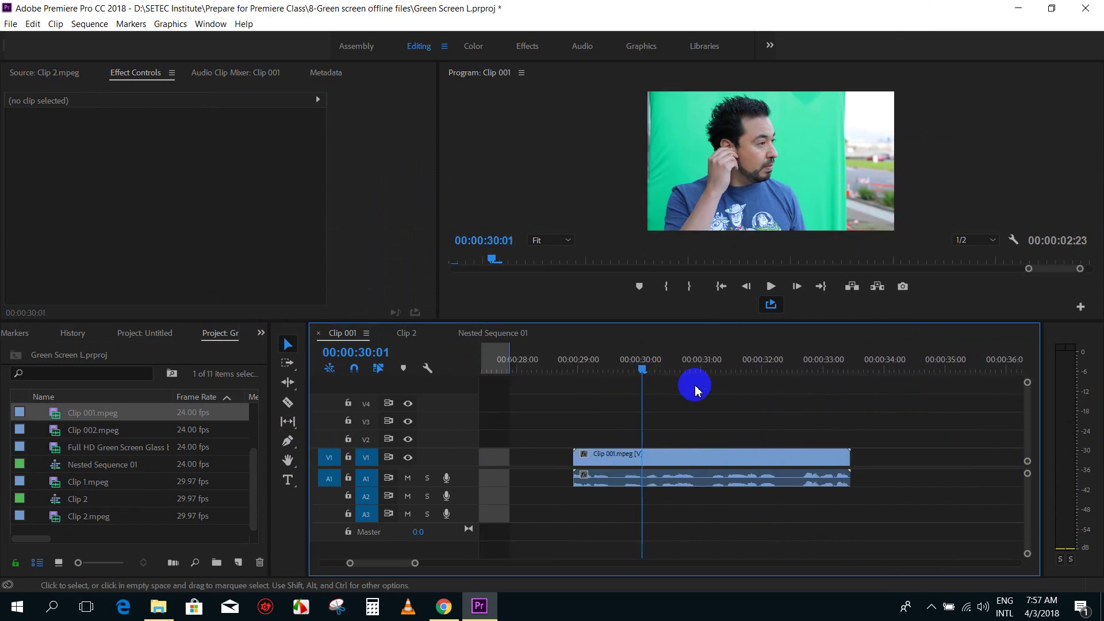
# Magnify the Program monitor to 150%, enlarge the preview area and scroll around the frame
pyautogui.click(544, 242)
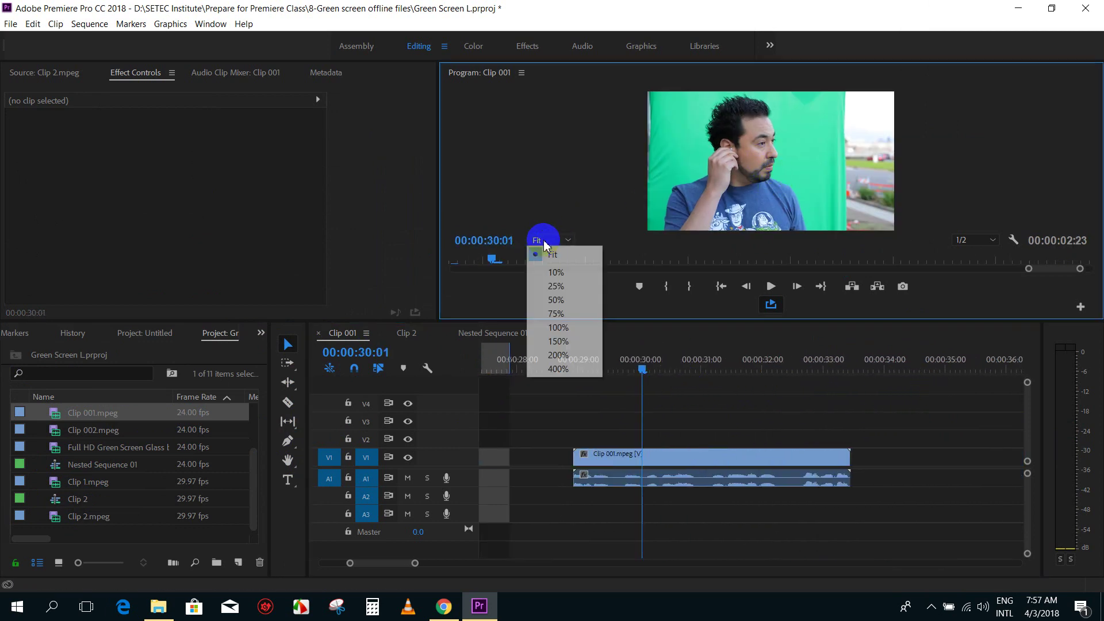
pyautogui.click(559, 342)
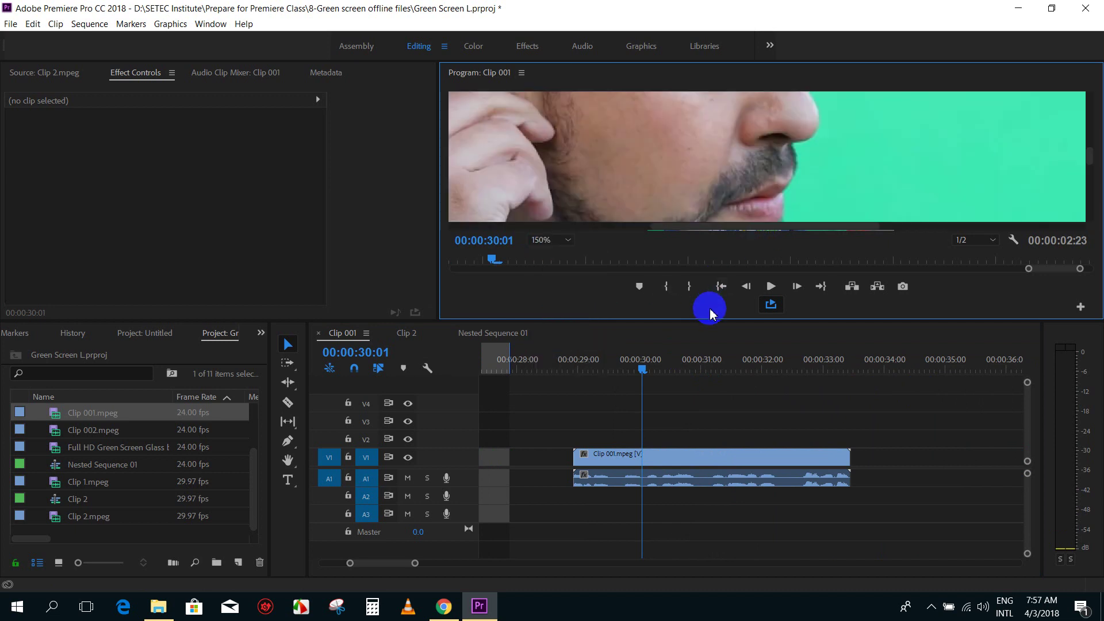
pyautogui.moveTo(710, 319); pyautogui.dragTo(709, 549)
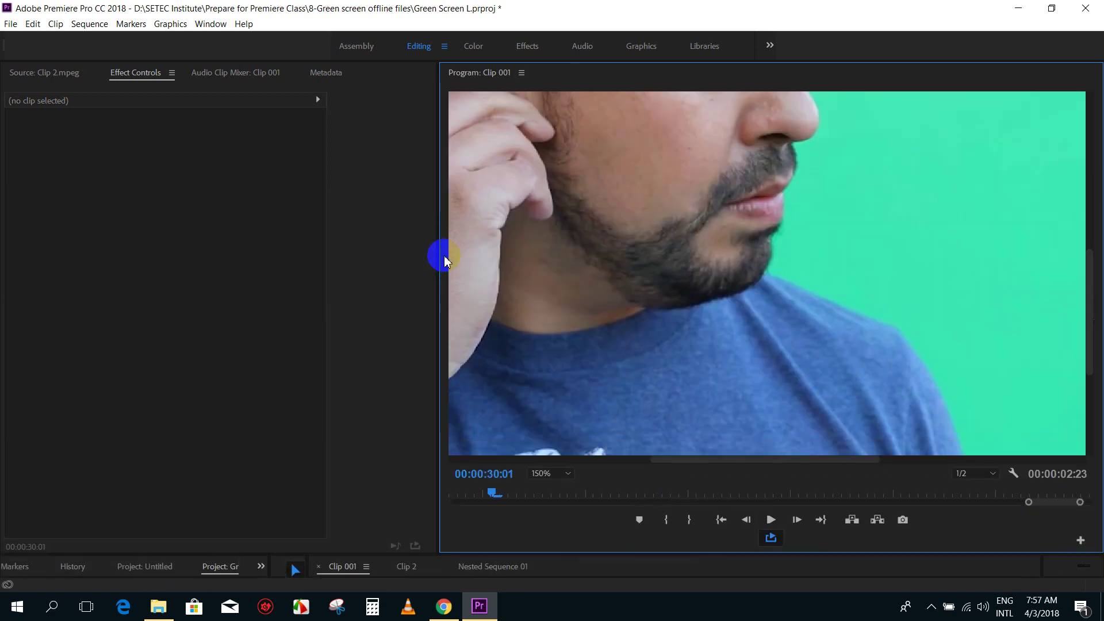
pyautogui.moveTo(439, 220); pyautogui.dragTo(203, 221)
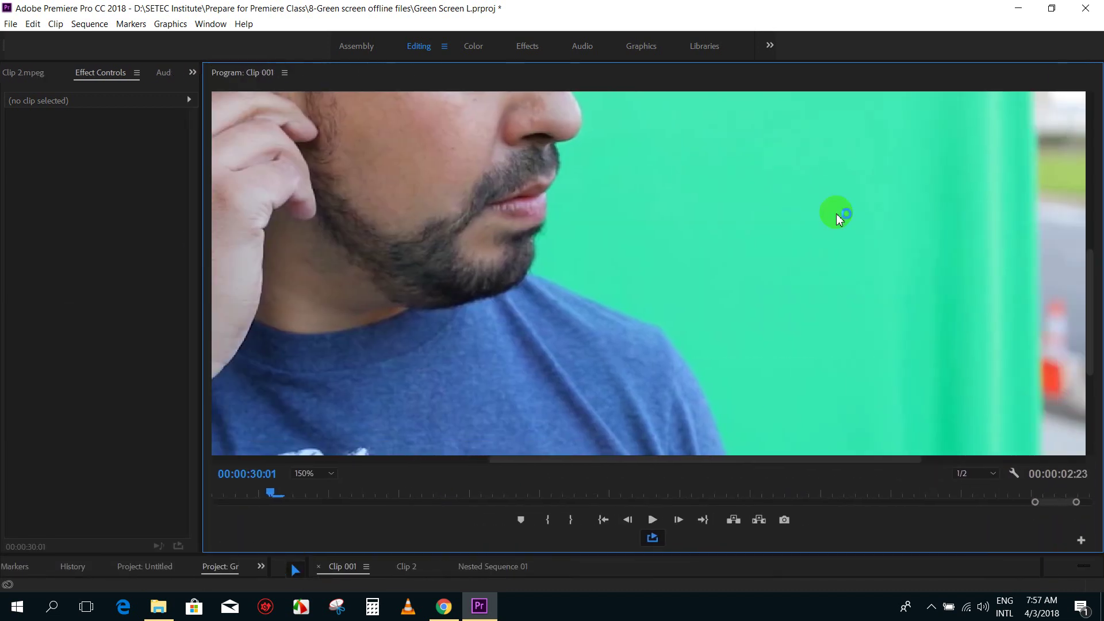
pyautogui.moveTo(1092, 255); pyautogui.dragTo(1093, 203)
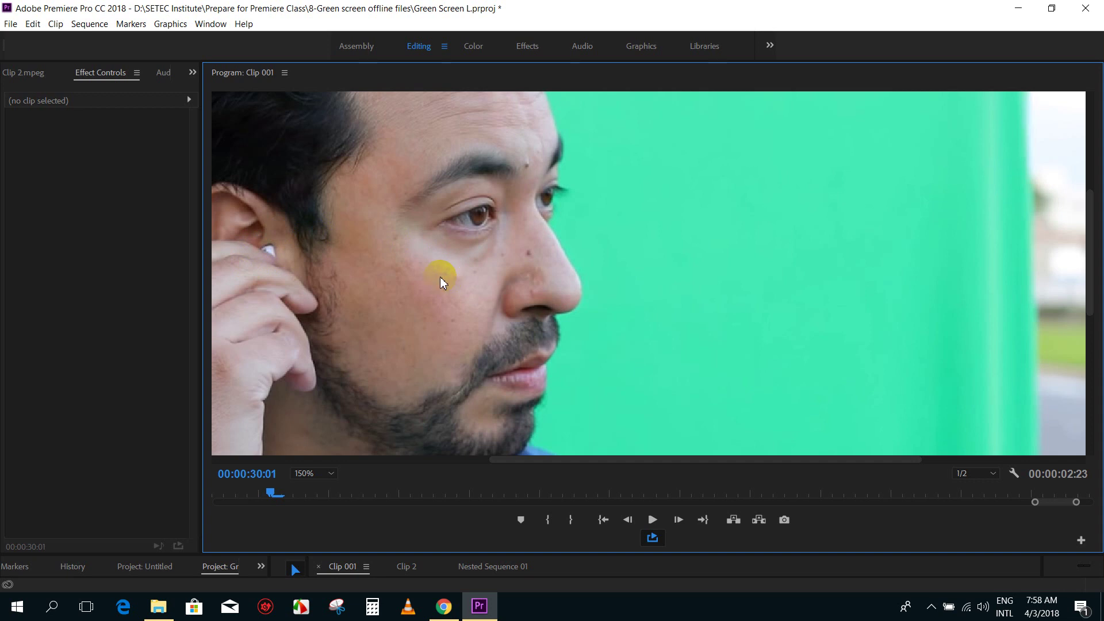
pyautogui.click(512, 305)
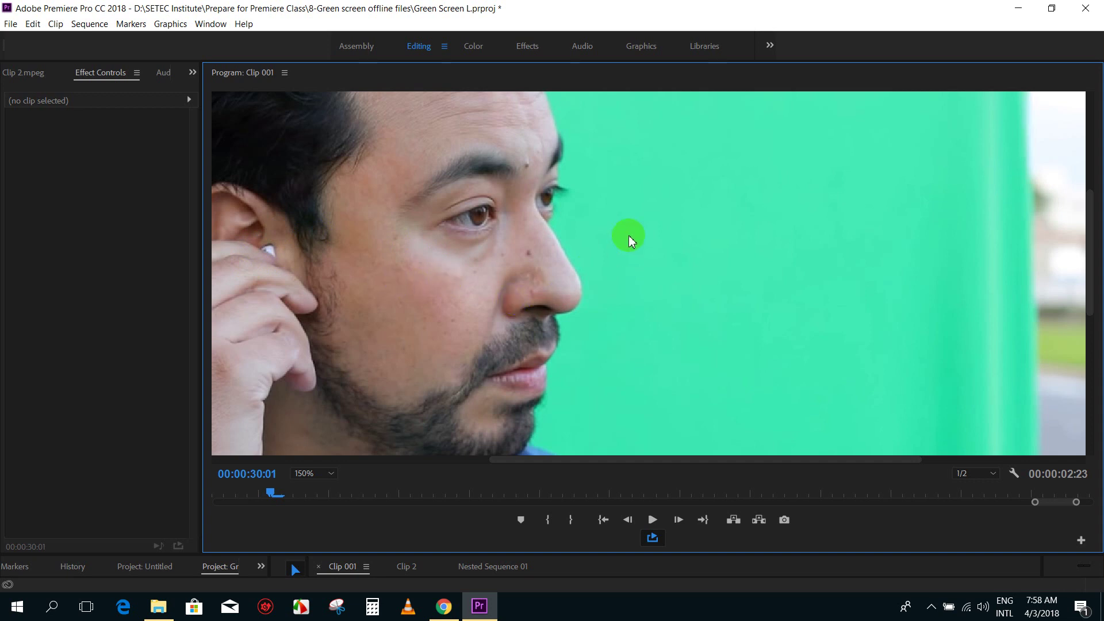
pyautogui.moveTo(549, 467); pyautogui.dragTo(480, 463)
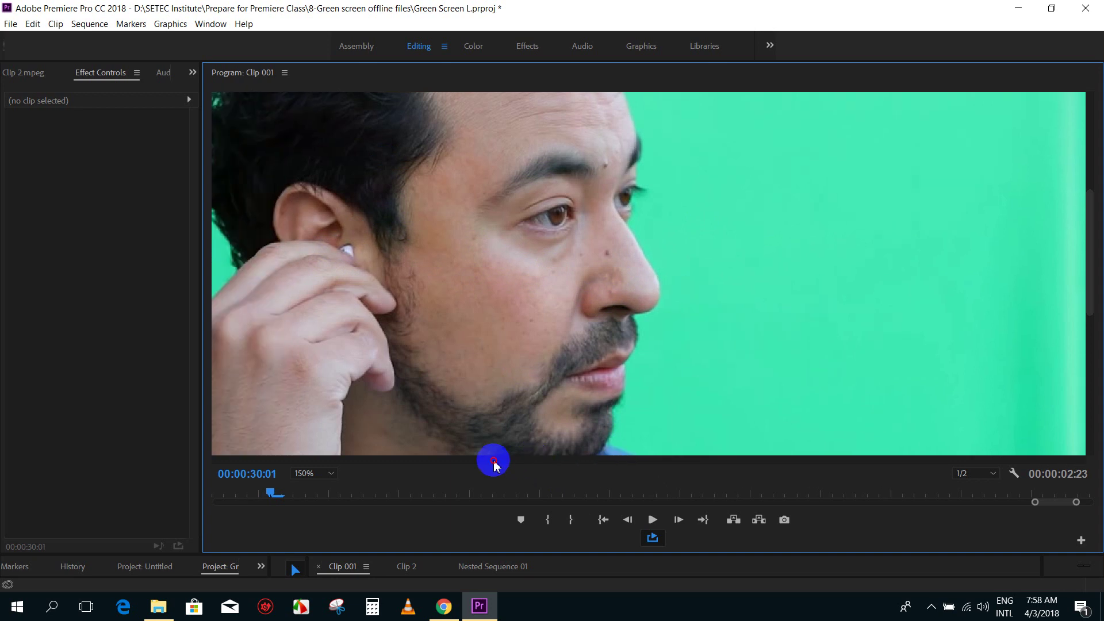
pyautogui.moveTo(1095, 226); pyautogui.dragTo(1094, 212)
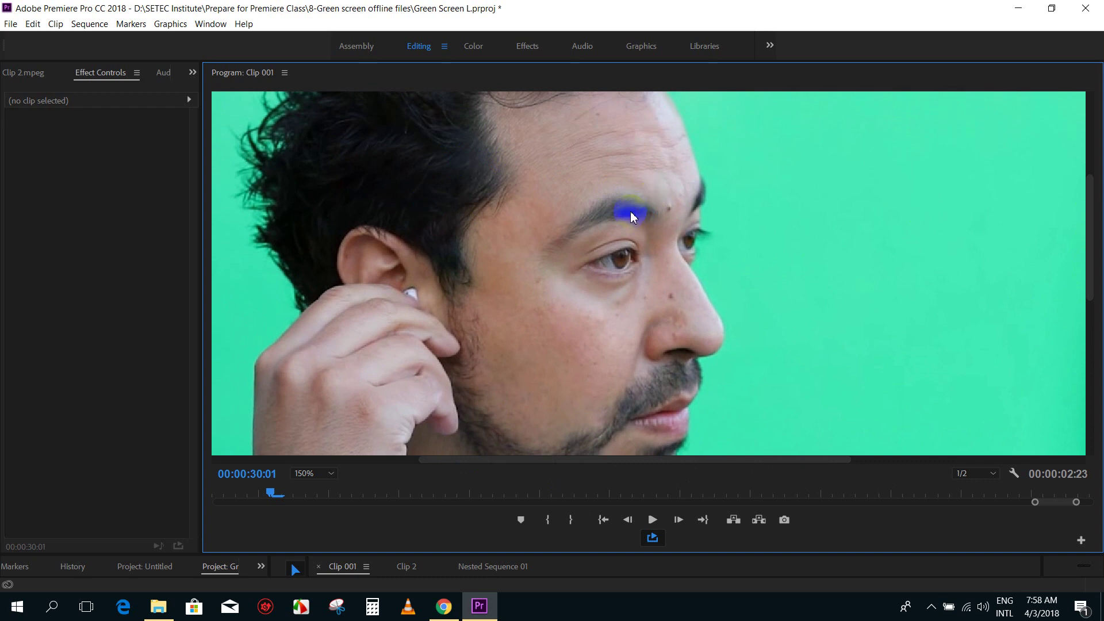
pyautogui.moveTo(616, 237); pyautogui.dragTo(629, 258)
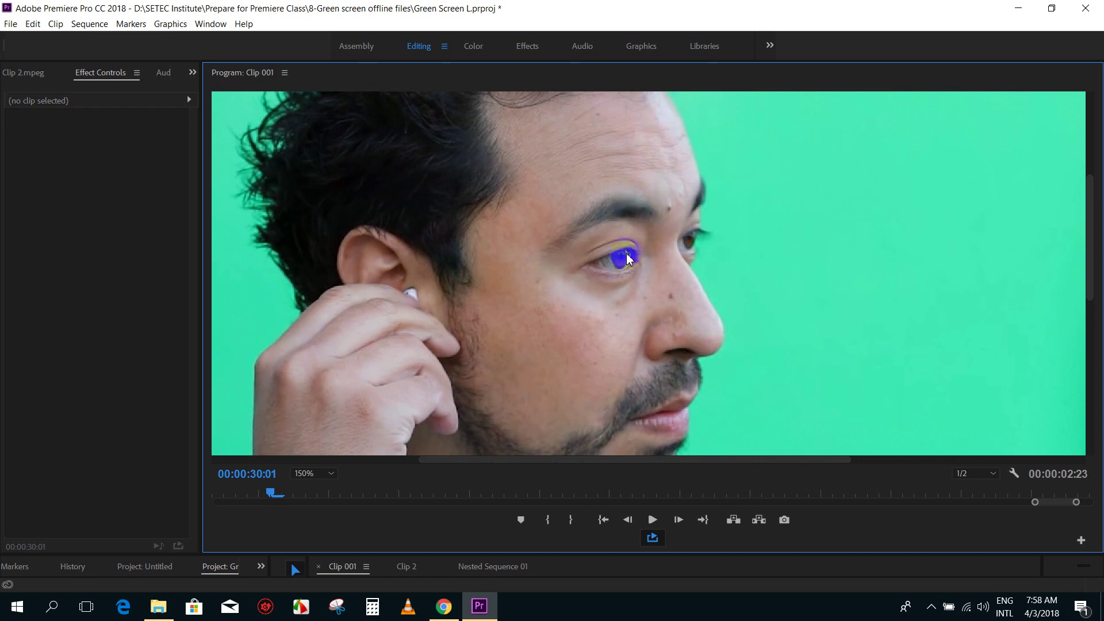
pyautogui.click(672, 390)
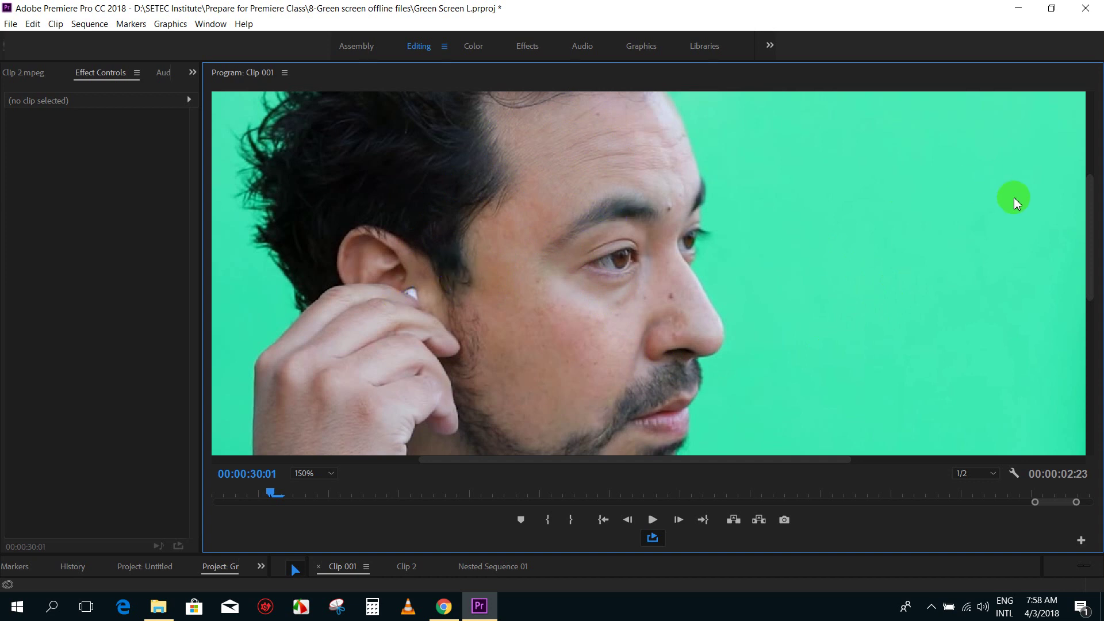
pyautogui.moveTo(1099, 273)
pyautogui.mouseDown()
pyautogui.moveTo(1082, 296)
pyautogui.moveTo(1091, 267)
pyautogui.mouseUp()
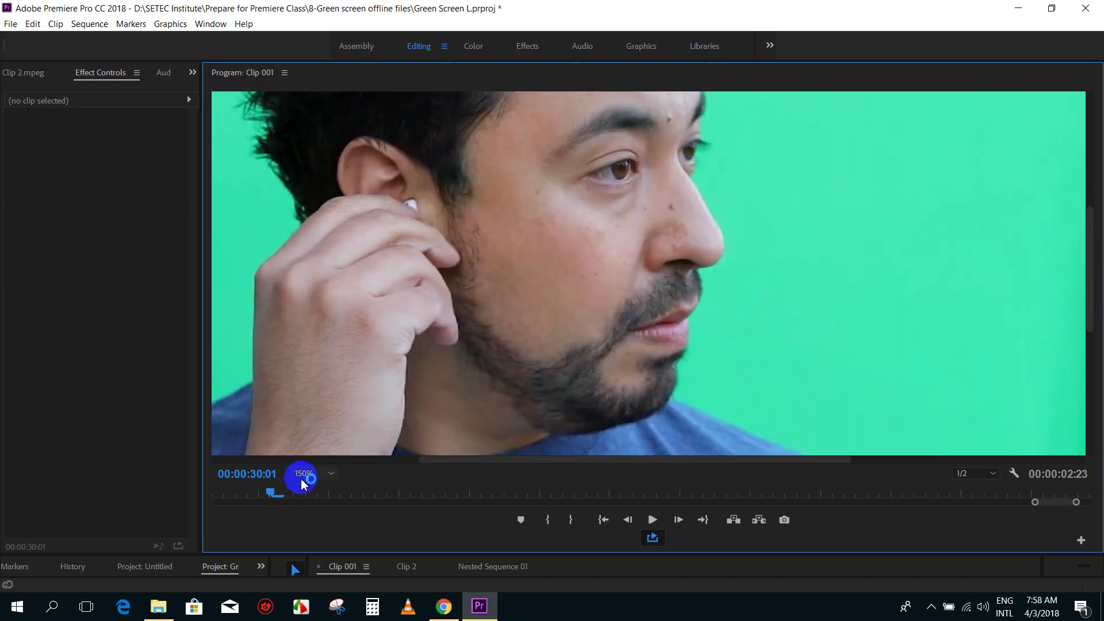
# Switch the Program monitor zoom to 100% and scroll to inspect the frame
pyautogui.click(326, 475)
pyautogui.click(321, 417)
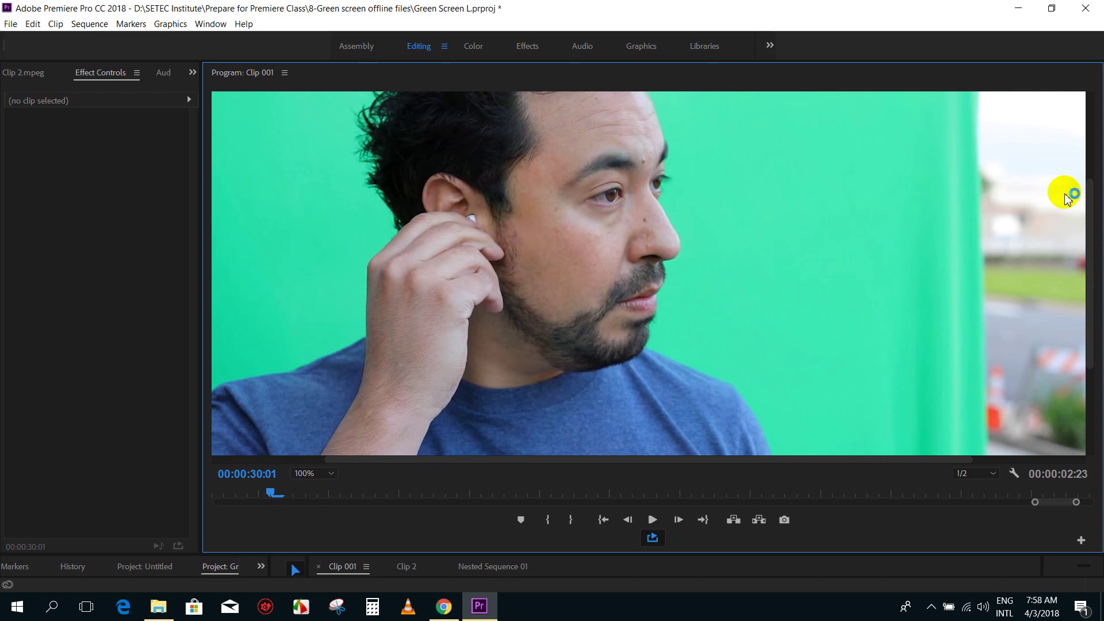
pyautogui.moveTo(1094, 283); pyautogui.dragTo(1092, 210)
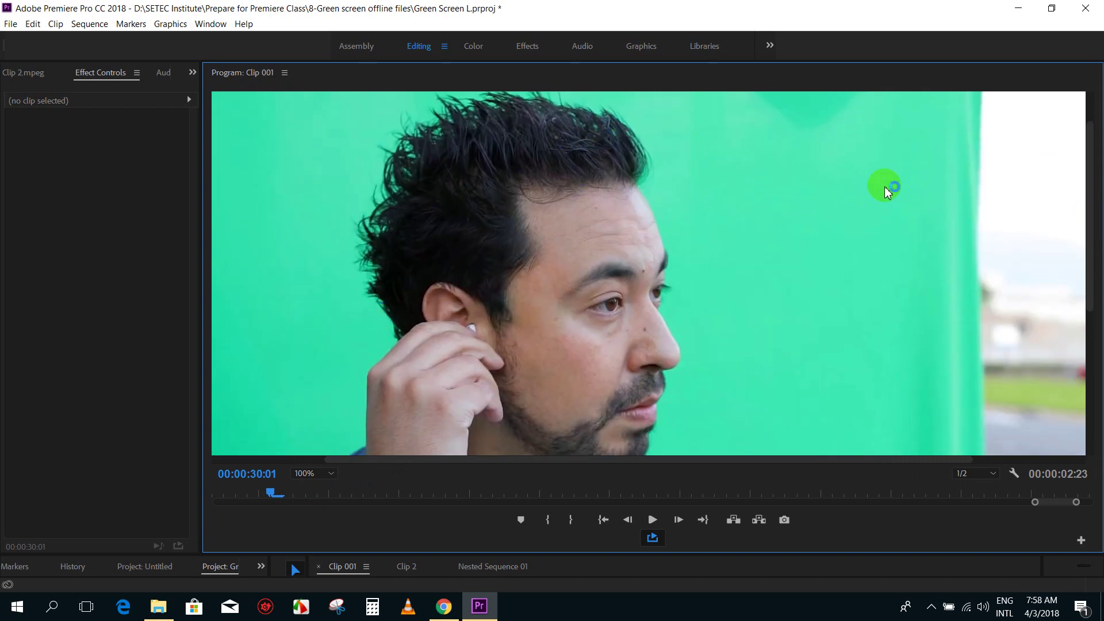
pyautogui.moveTo(1095, 147); pyautogui.dragTo(1096, 255)
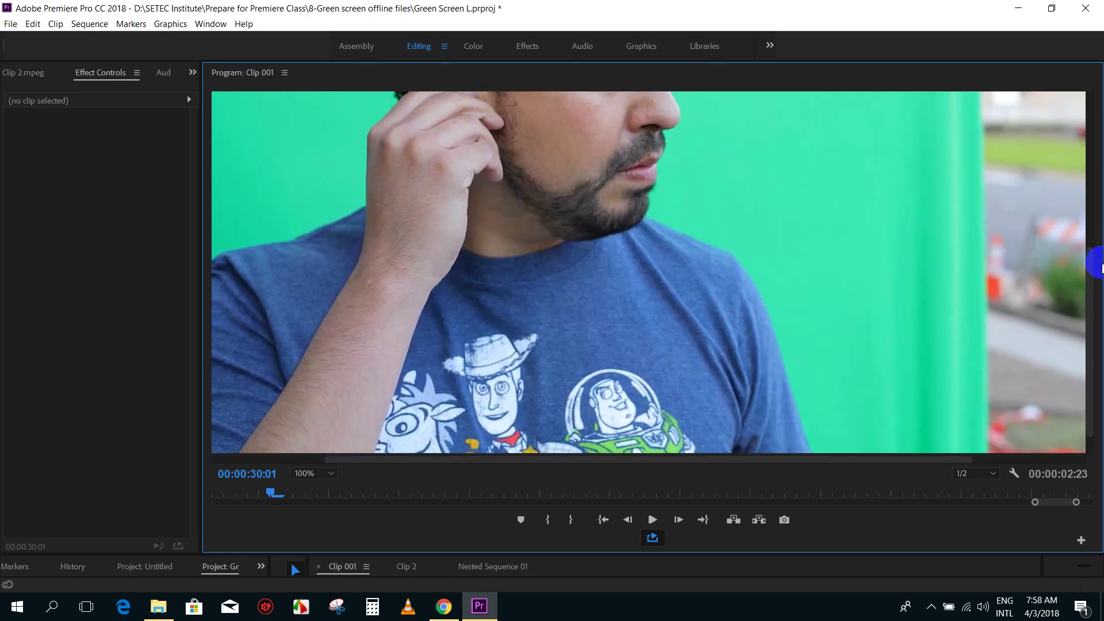
pyautogui.click(314, 473)
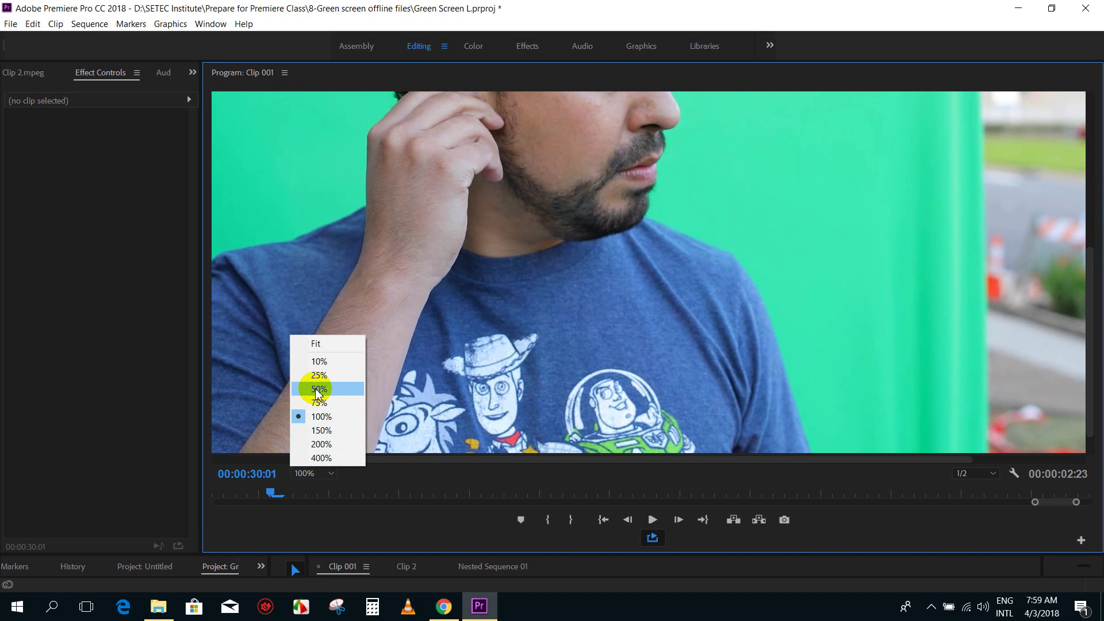
# Set the monitor zoom to Fit after trying 50%, save with Ctrl+S, and enlarge the Project and timeline panels
pyautogui.click(317, 390)
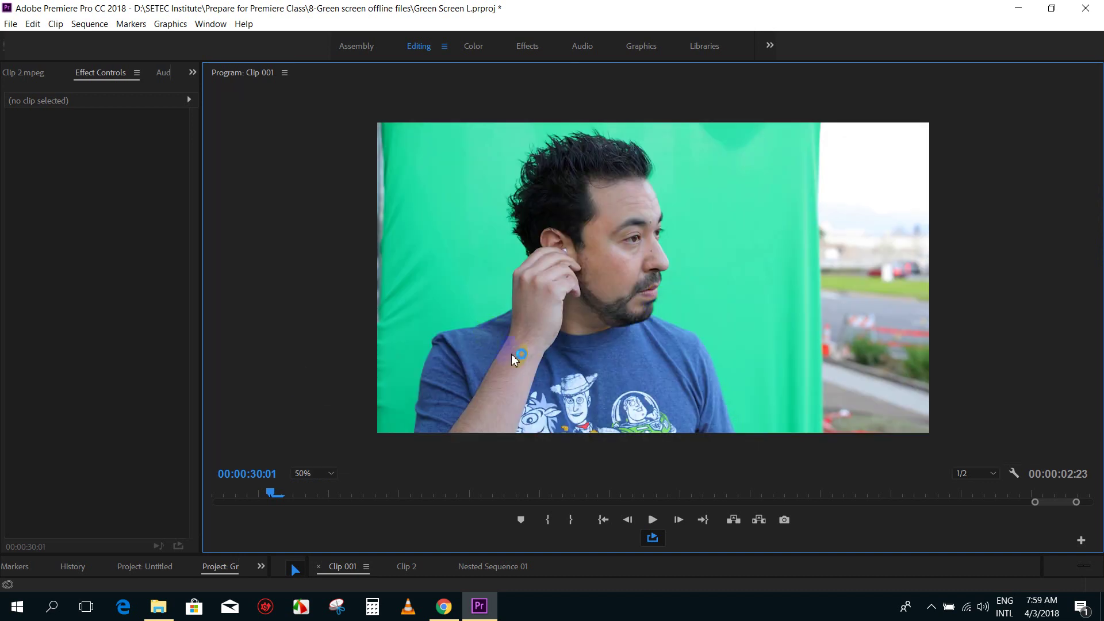
pyautogui.click(307, 474)
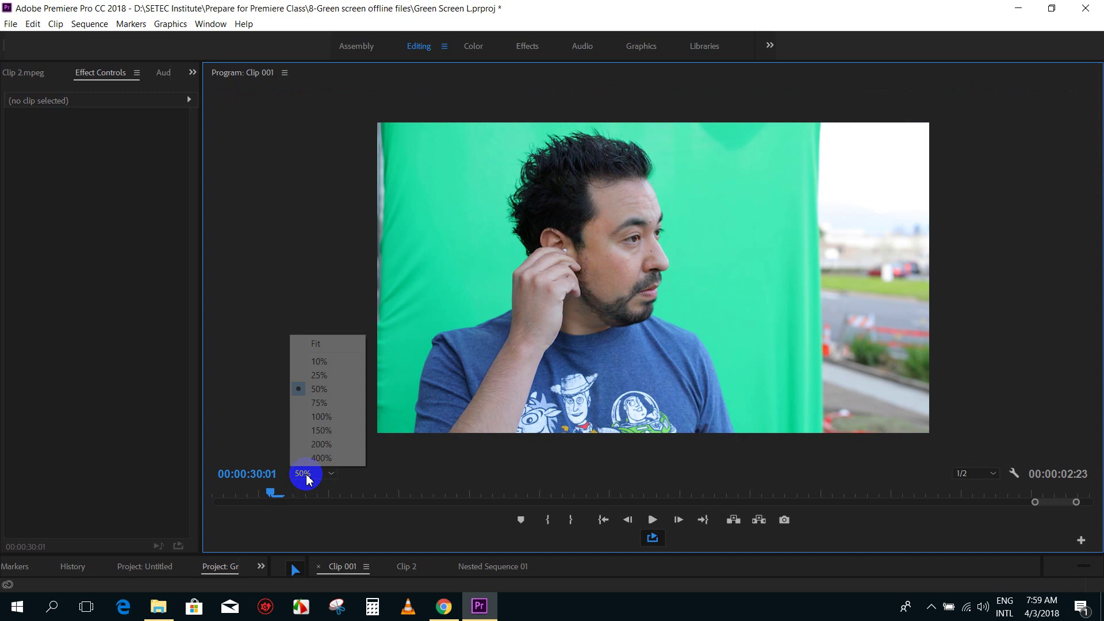
pyautogui.click(318, 345)
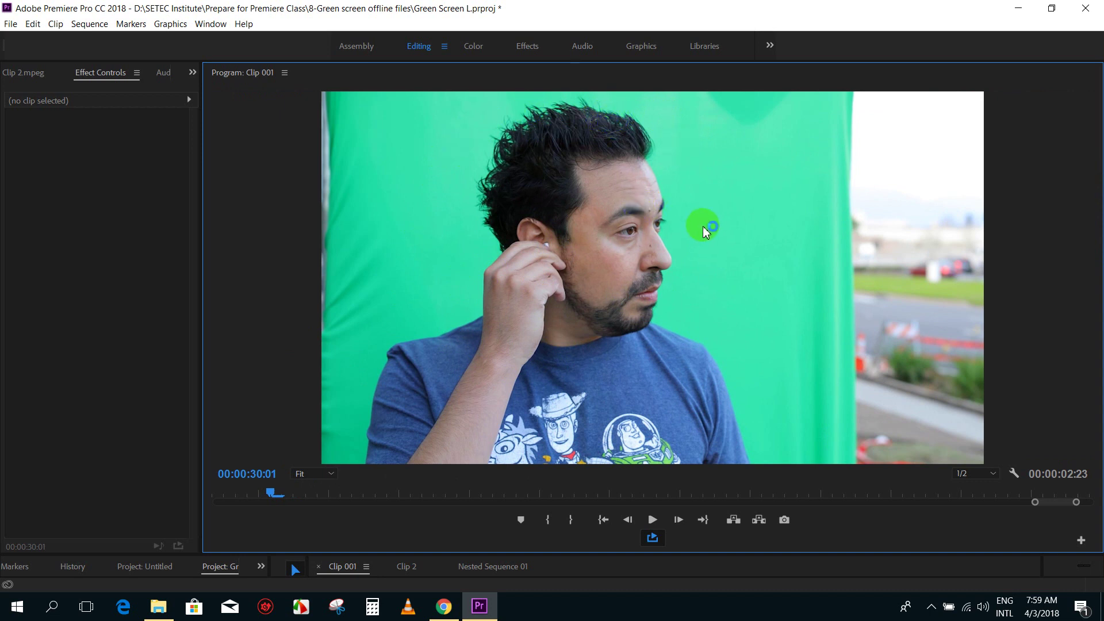
pyautogui.hotkey('ctrl', 's')
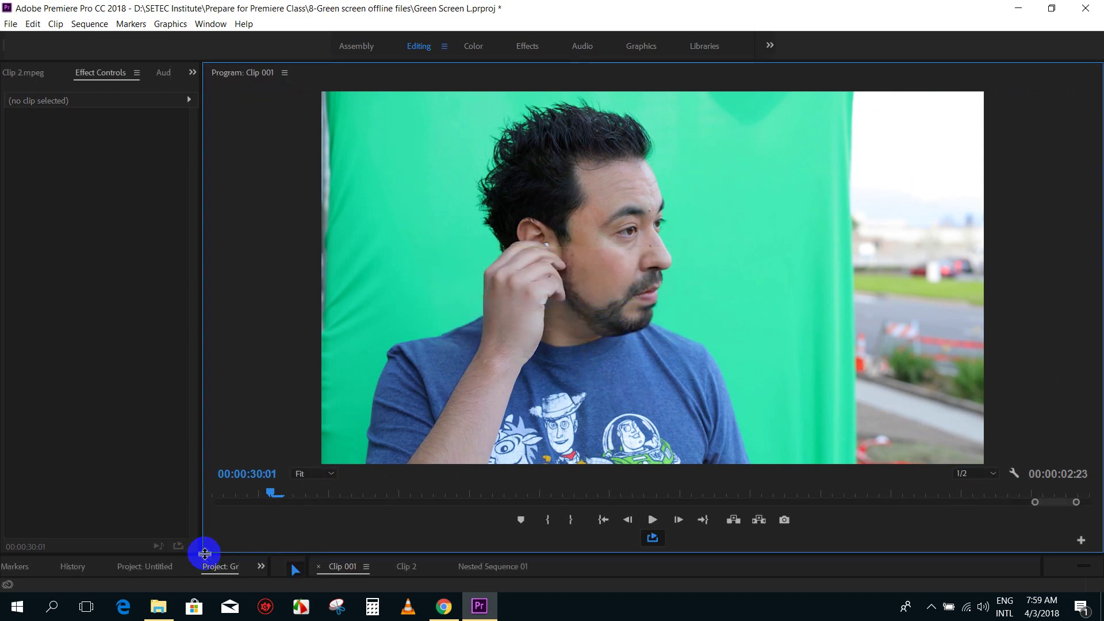
pyautogui.moveTo(204, 554)
pyautogui.mouseDown()
pyautogui.moveTo(481, 307)
pyautogui.moveTo(437, 360)
pyautogui.mouseUp()
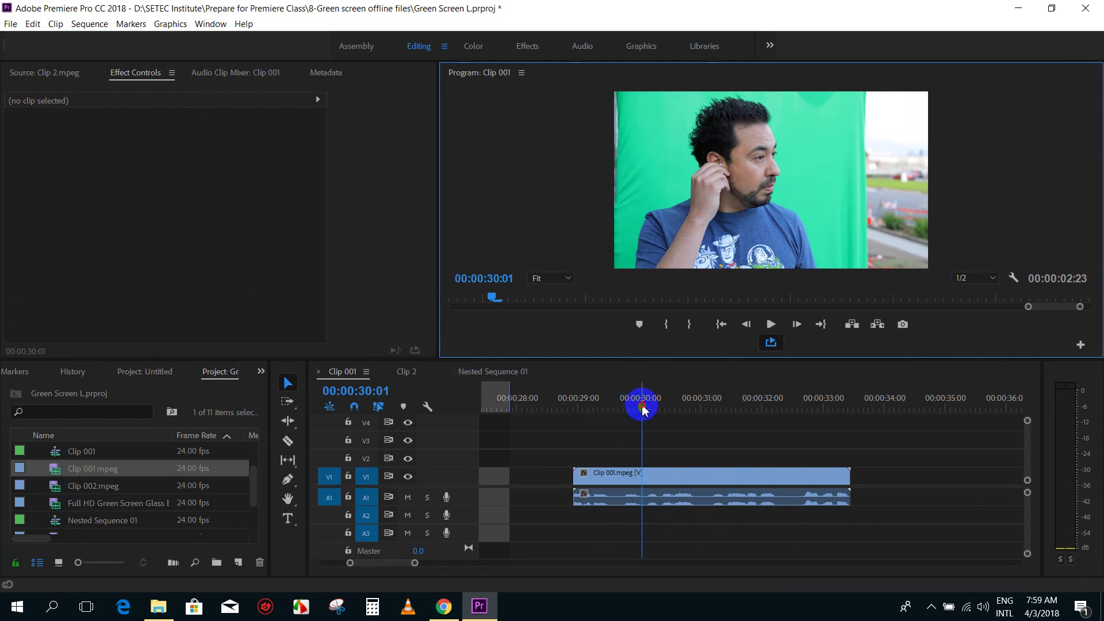
# Move Clip 001 up to V2 and place Clip 002 on V1, trimmed to end with it
pyautogui.moveTo(643, 407); pyautogui.dragTo(627, 409)
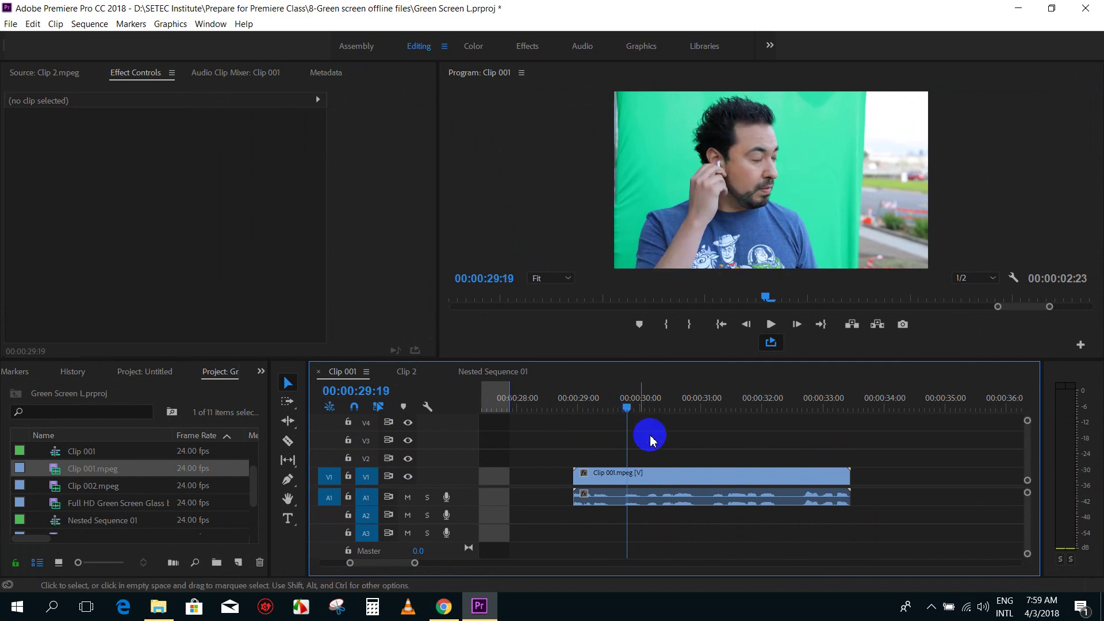
pyautogui.click(666, 474)
pyautogui.moveTo(681, 473); pyautogui.dragTo(681, 455)
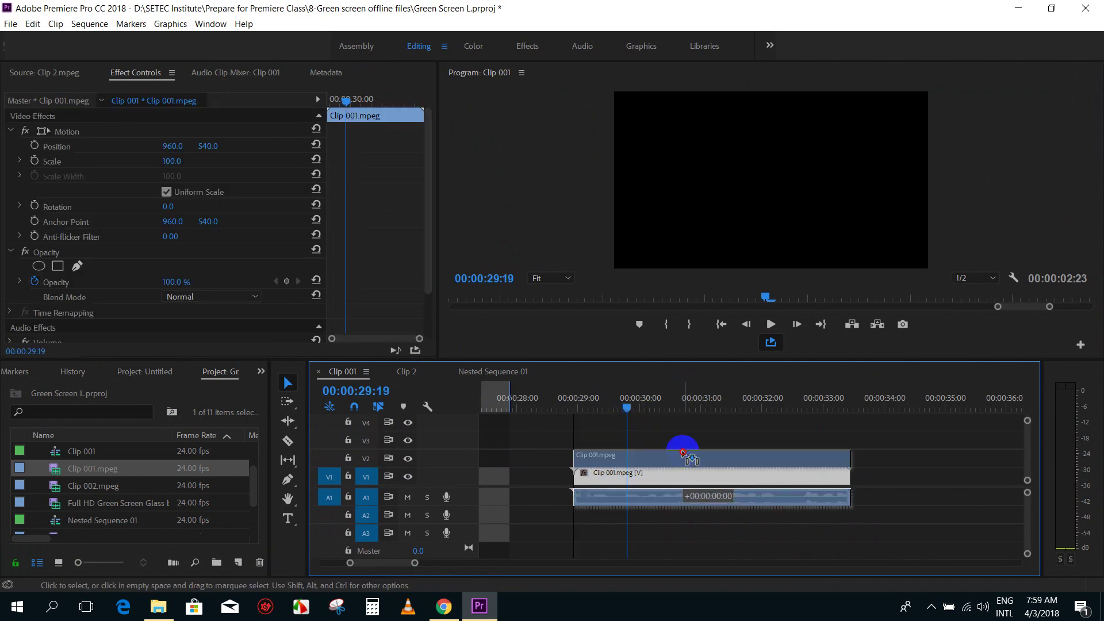
pyautogui.moveTo(72, 486)
pyautogui.mouseDown()
pyautogui.moveTo(587, 488)
pyautogui.moveTo(572, 487)
pyautogui.mouseUp()
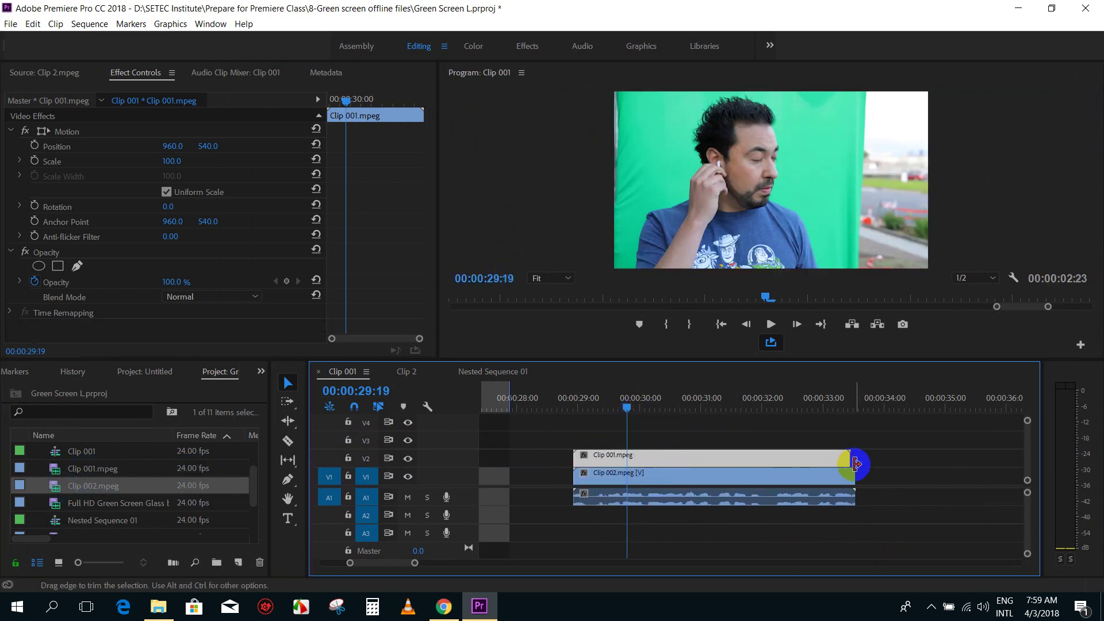
pyautogui.moveTo(847, 472); pyautogui.dragTo(843, 472)
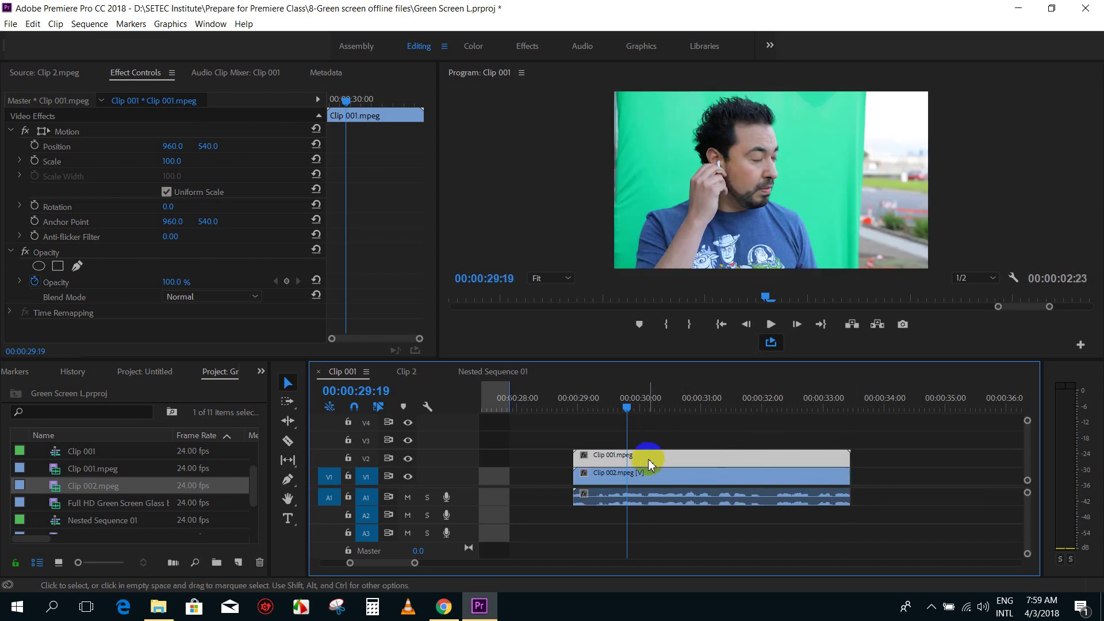
# Show the Effects panel and search it for 'ultra'
pyautogui.click(159, 412)
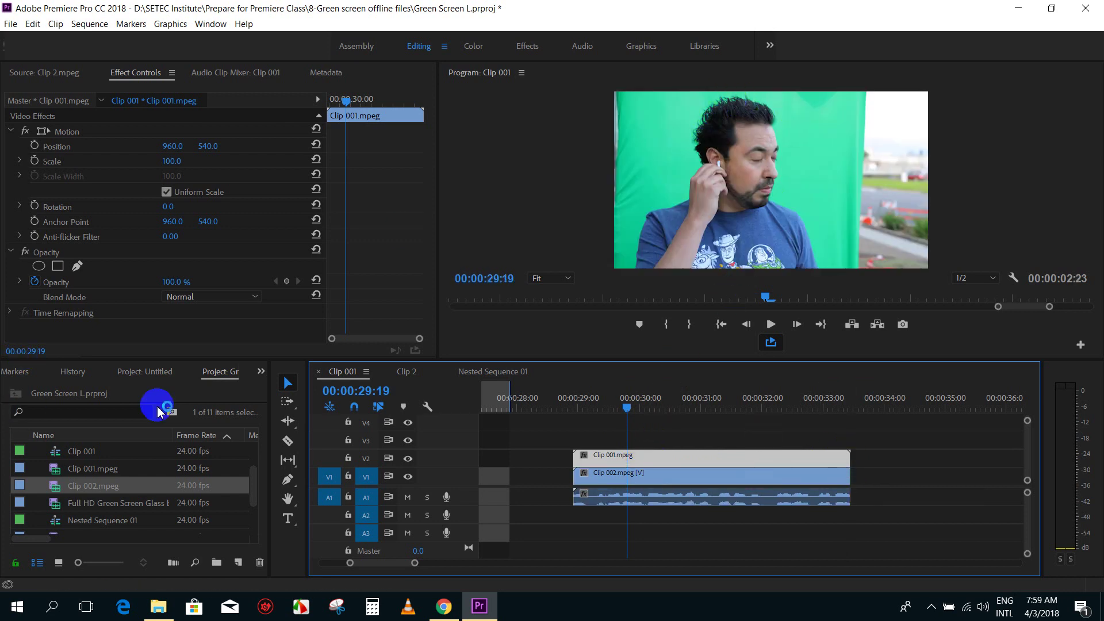
pyautogui.click(261, 371)
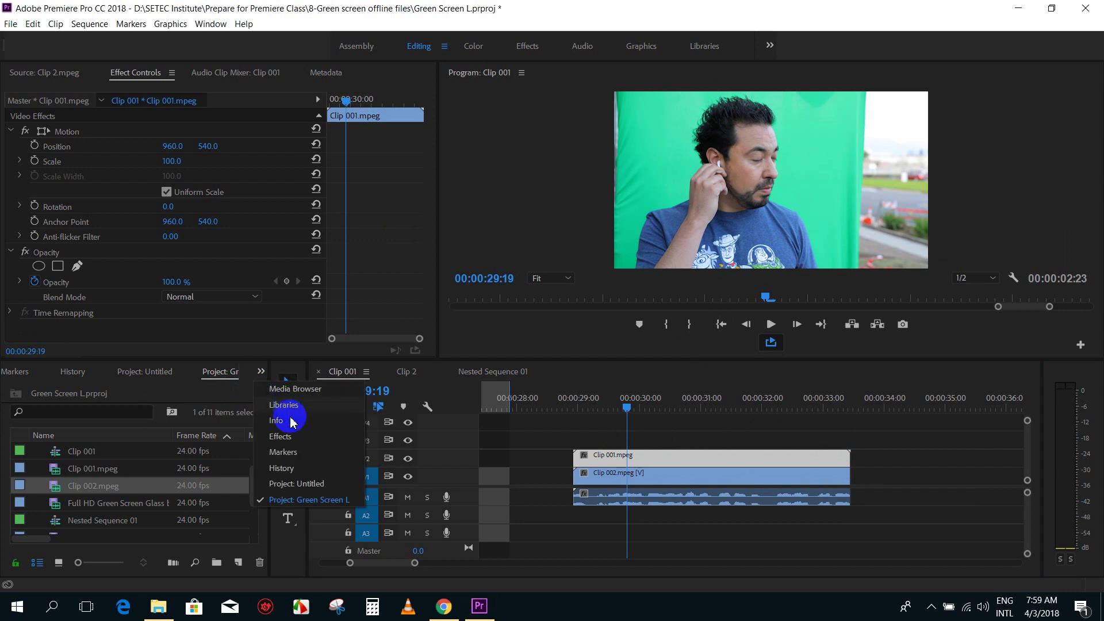
pyautogui.click(281, 436)
pyautogui.click(76, 393)
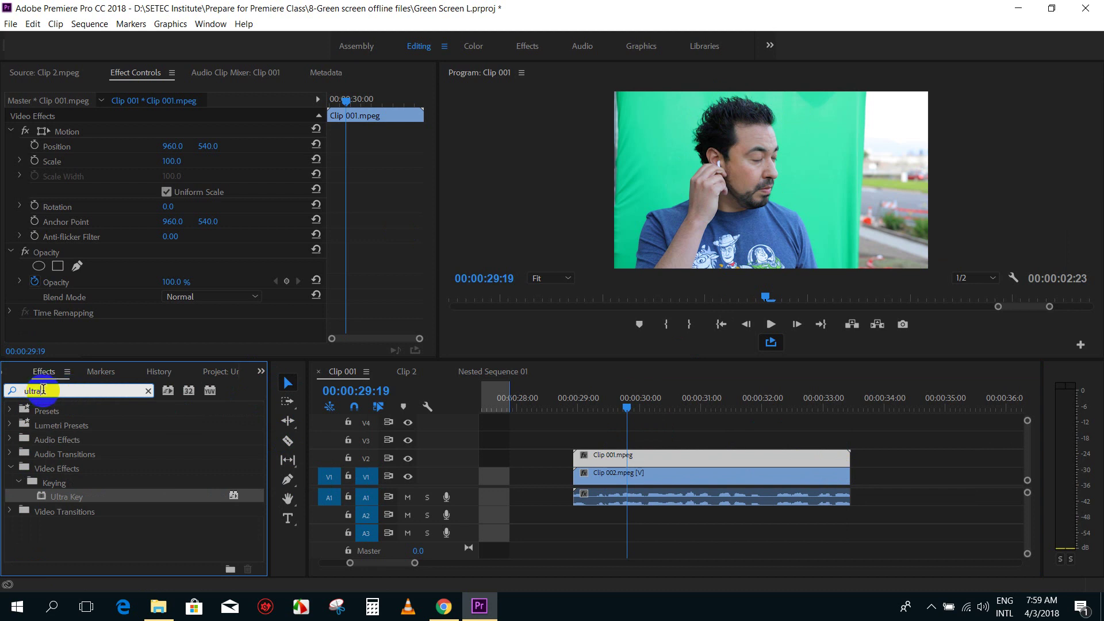
# Apply Ultra Key to Clip 001 and sample the green screen as its Key Color
pyautogui.moveTo(39, 498); pyautogui.dragTo(596, 459)
pyautogui.moveTo(426, 153); pyautogui.dragTo(425, 230)
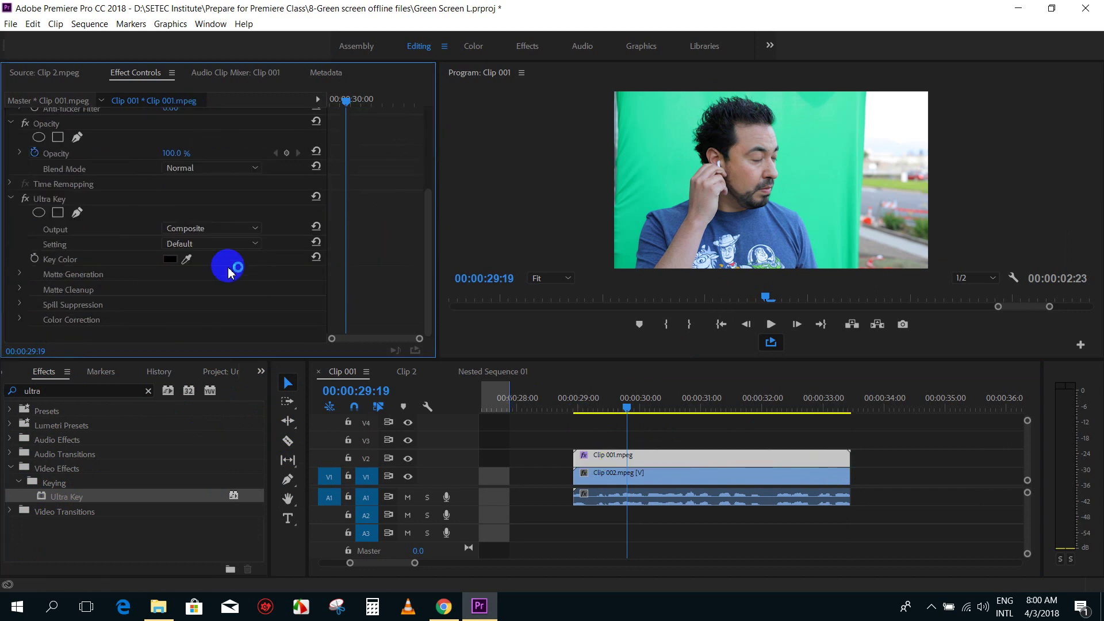
pyautogui.click(187, 259)
pyautogui.moveTo(187, 259); pyautogui.dragTo(806, 161)
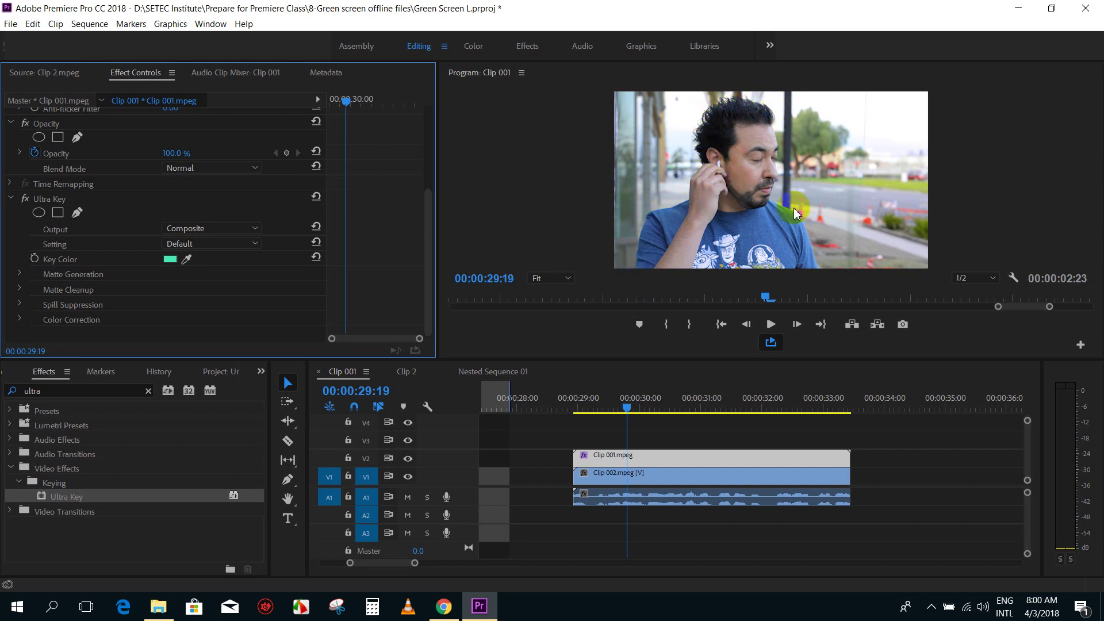
# Compare the keyed result with Ultra Key off and on across nearby frames
pyautogui.moveTo(636, 399)
pyautogui.mouseDown()
pyautogui.moveTo(689, 407)
pyautogui.moveTo(671, 407)
pyautogui.mouseUp()
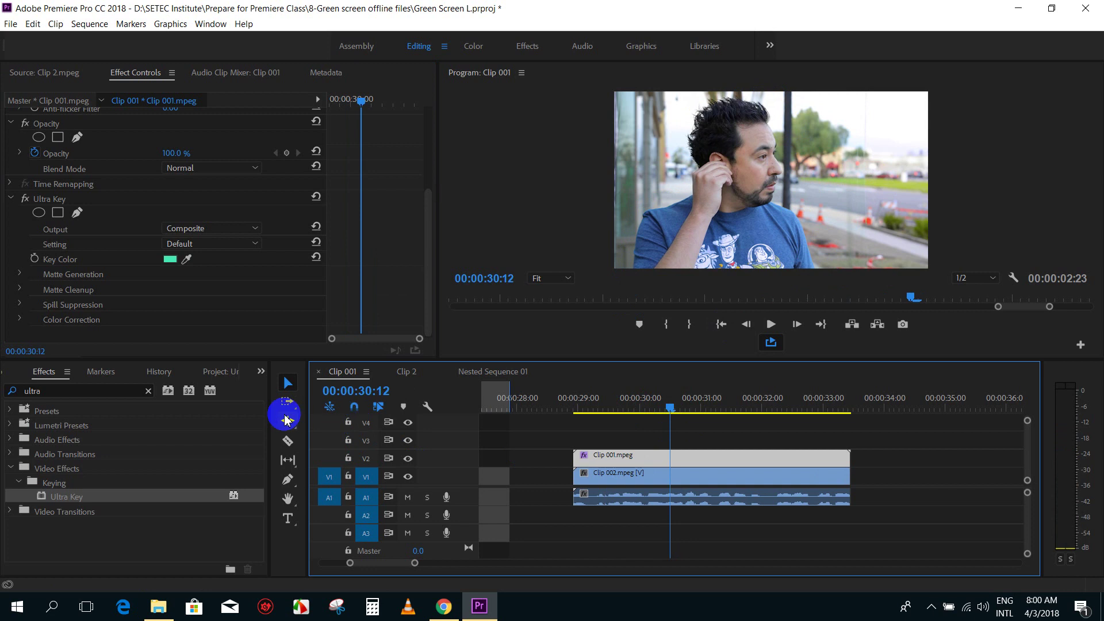
pyautogui.click(24, 199)
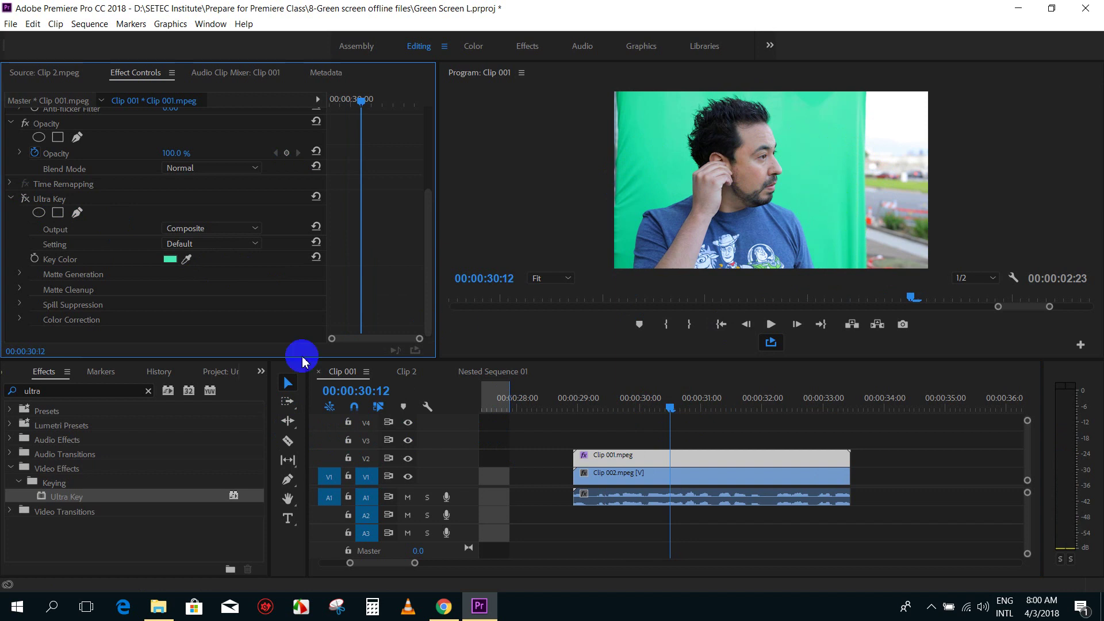
pyautogui.click(26, 199)
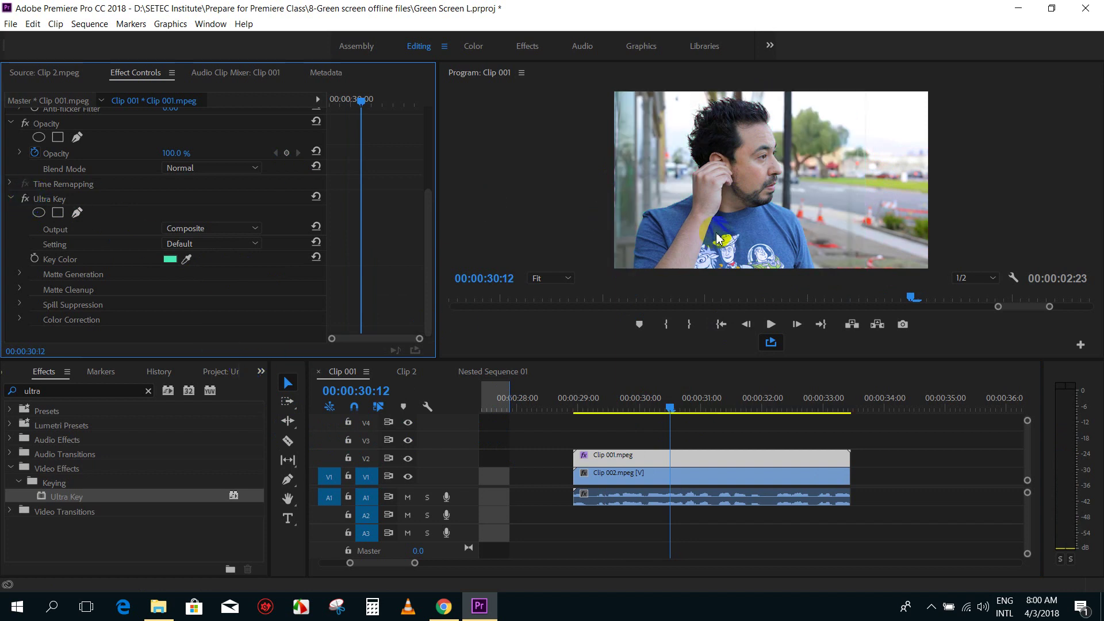
pyautogui.moveTo(670, 409)
pyautogui.mouseDown()
pyautogui.moveTo(632, 408)
pyautogui.moveTo(801, 394)
pyautogui.moveTo(734, 394)
pyautogui.mouseUp()
# Unlink Clip 002's audio from its video and delete the audio
pyautogui.click(771, 542)
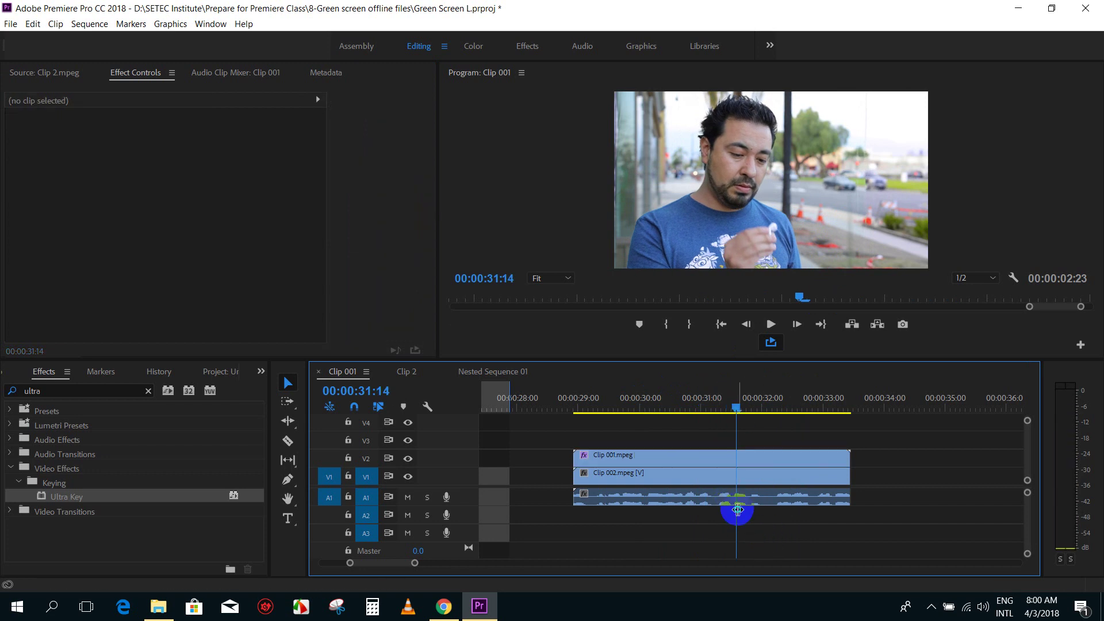
pyautogui.rightClick(708, 498)
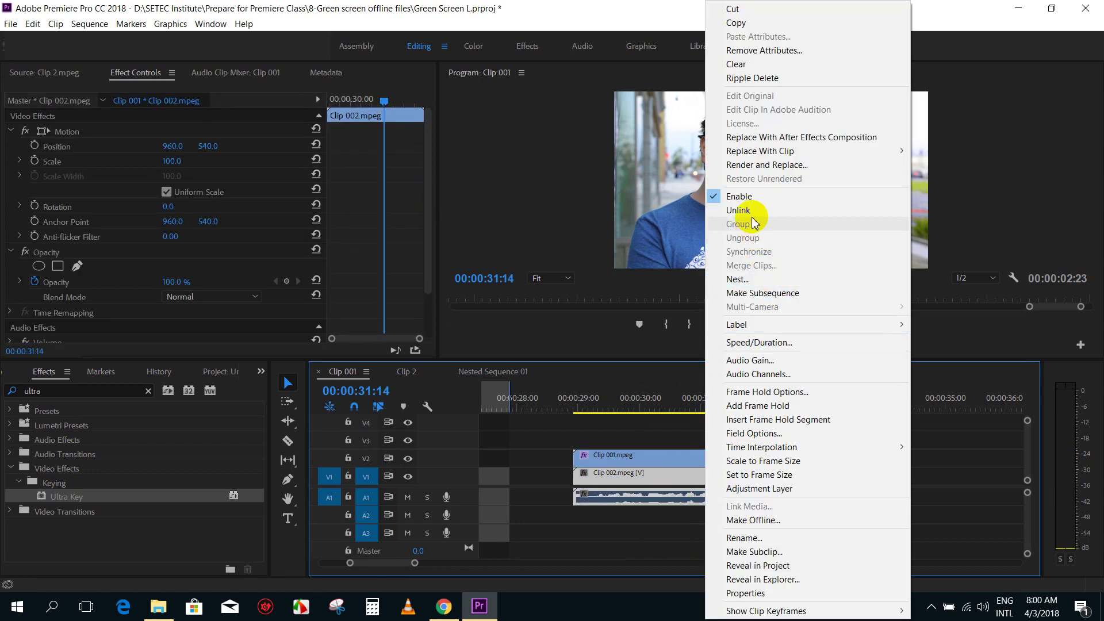
pyautogui.click(739, 210)
pyautogui.click(830, 520)
pyautogui.click(773, 500)
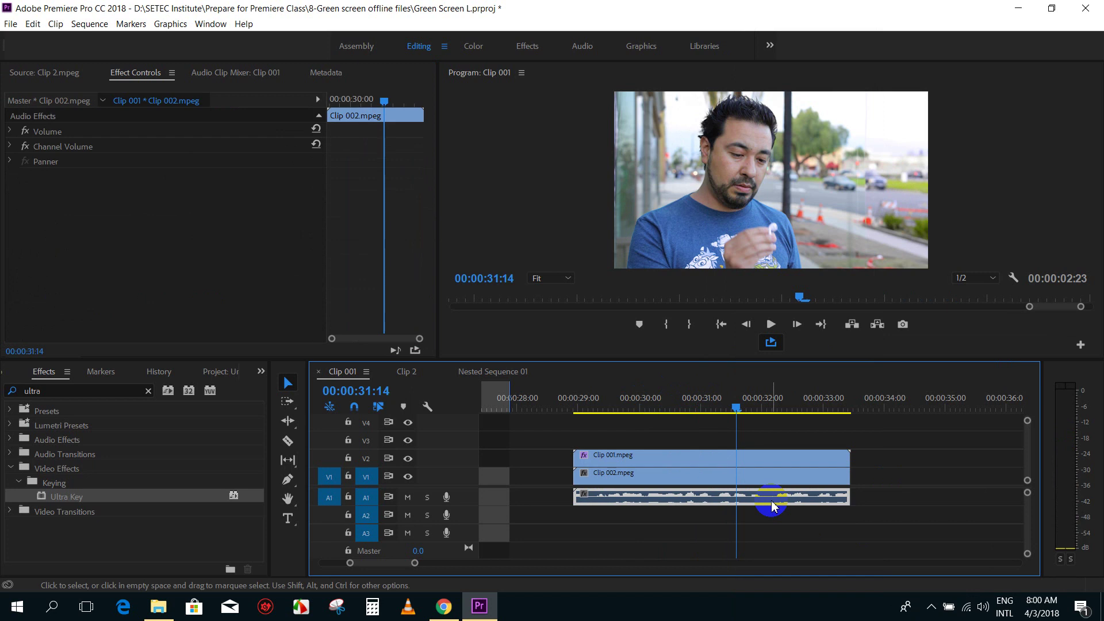
pyautogui.press('Delete')
# Select Clip 001 and start a pen mask on its Opacity effect
pyautogui.click(722, 464)
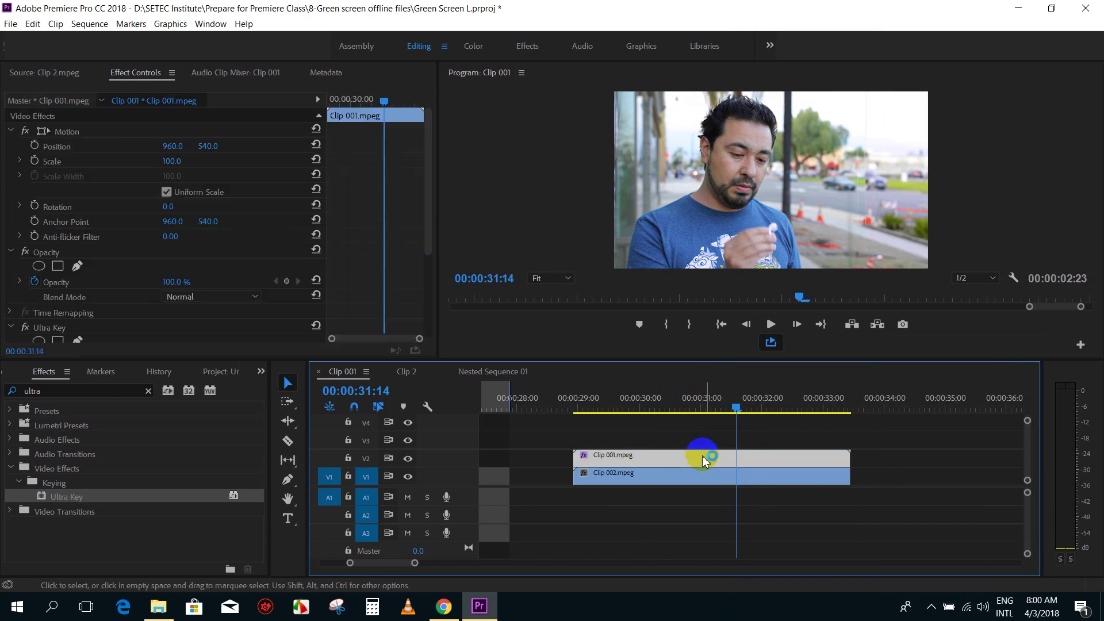
pyautogui.click(437, 116)
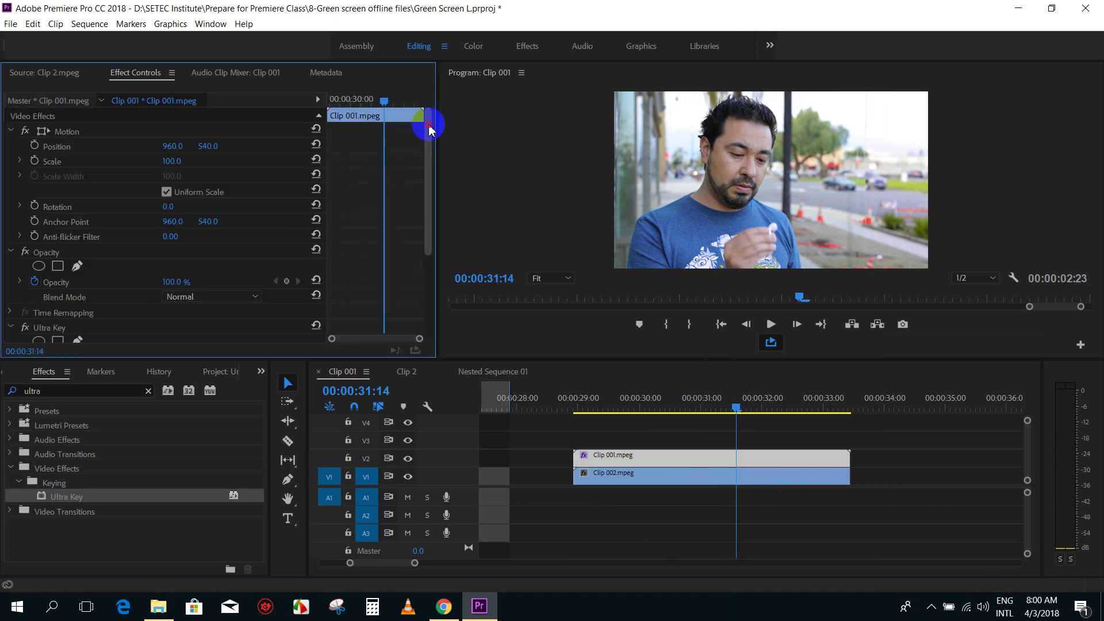
pyautogui.scroll(-2, 345, 185)
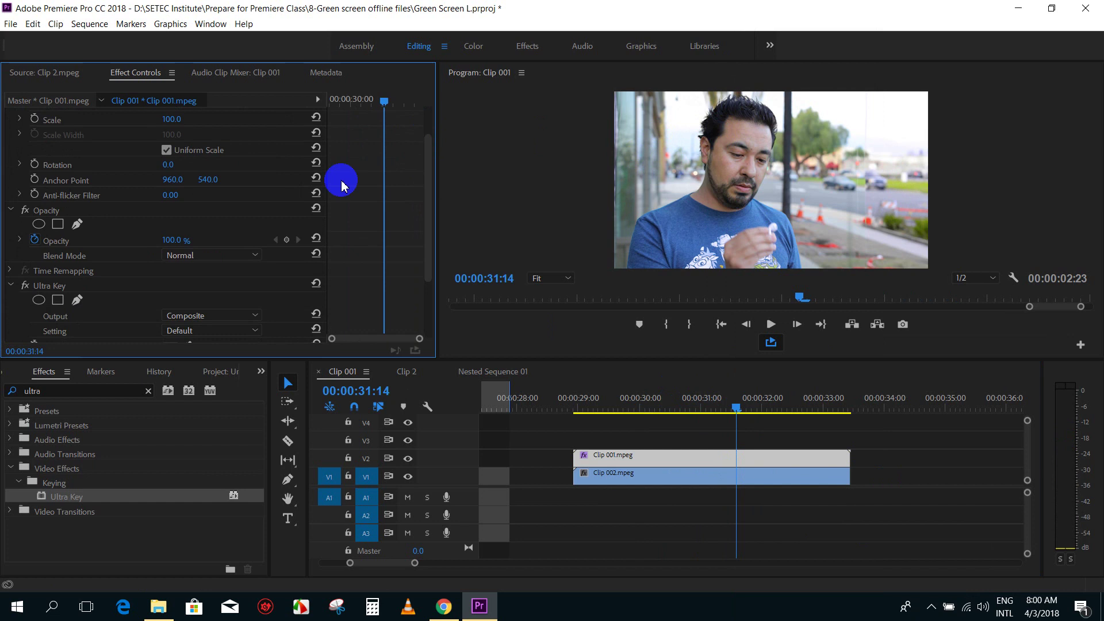
pyautogui.click(54, 212)
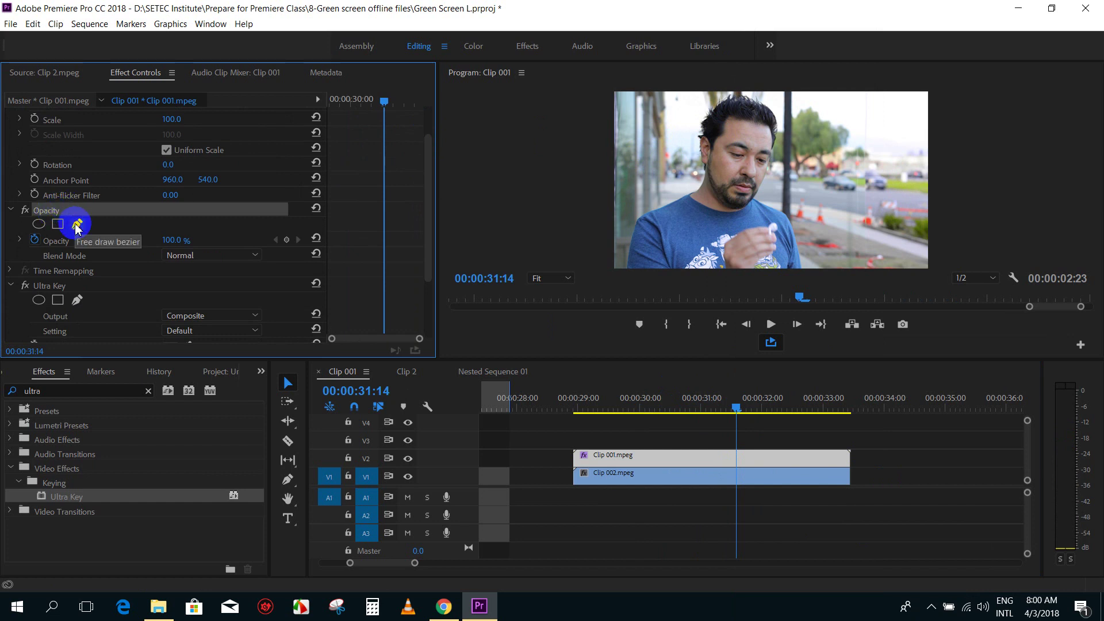
pyautogui.click(77, 225)
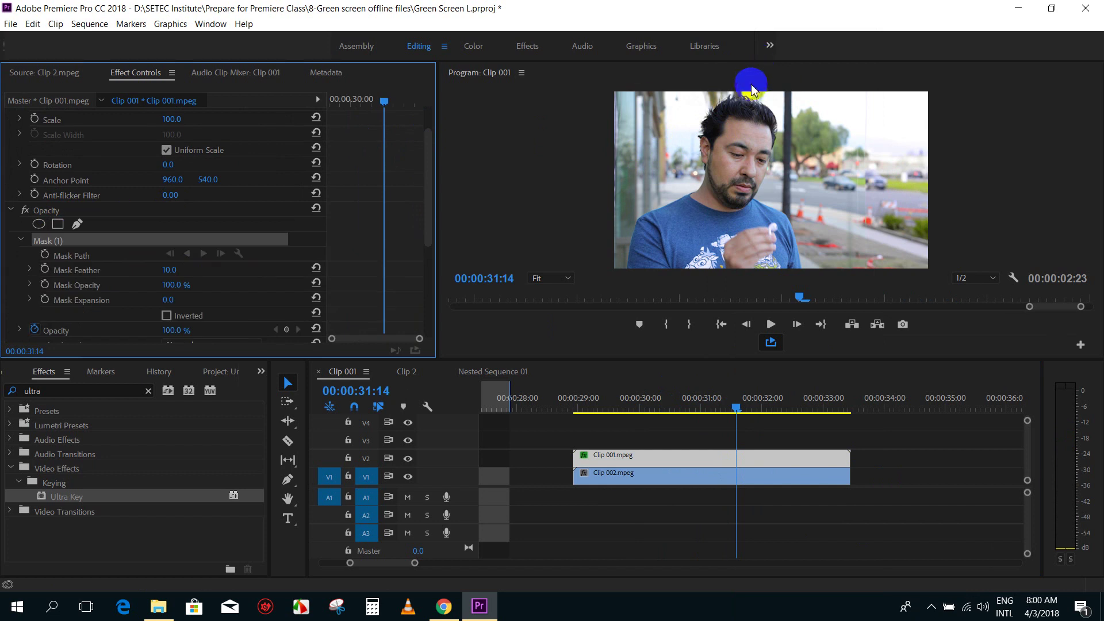
# Draw a closed mask outline around the man in the Program monitor
pyautogui.click(765, 111)
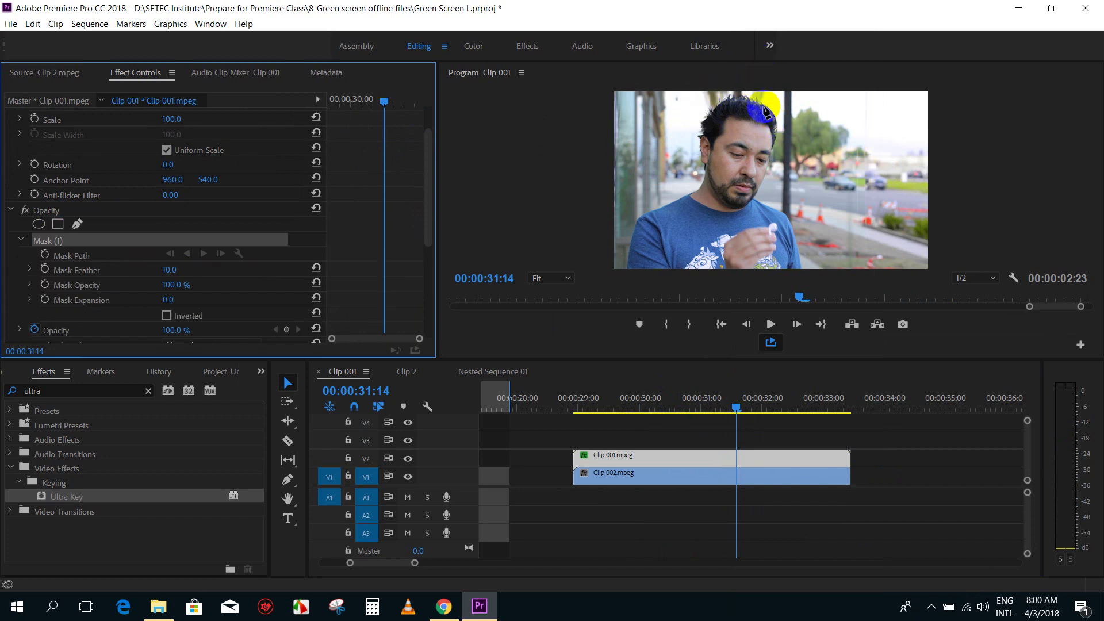
pyautogui.click(691, 95)
pyautogui.click(715, 93)
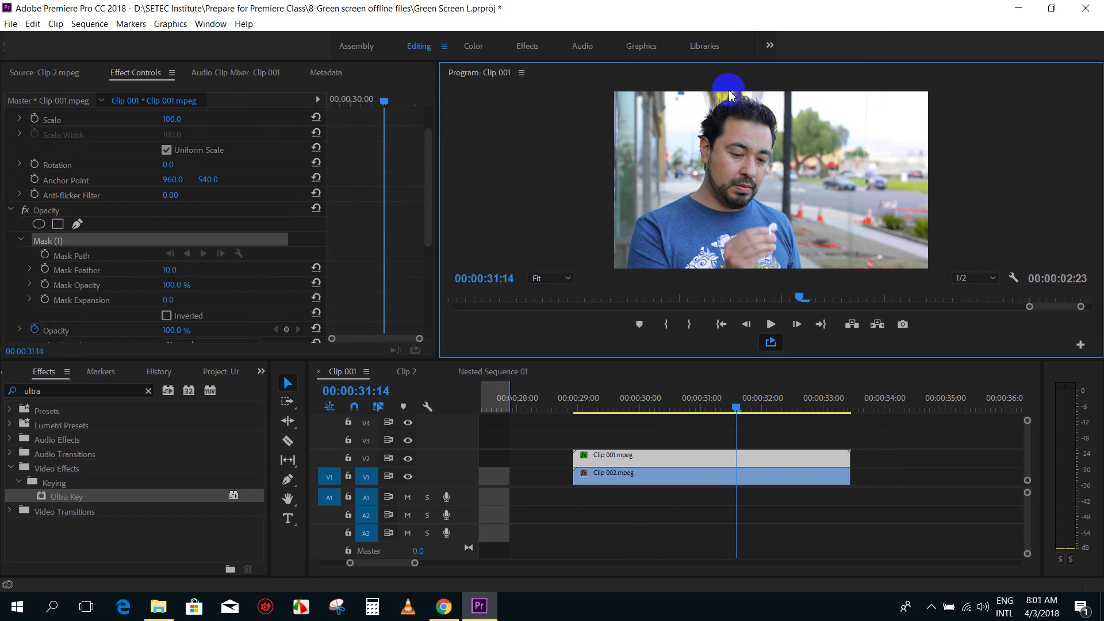
pyautogui.click(810, 93)
pyautogui.click(817, 168)
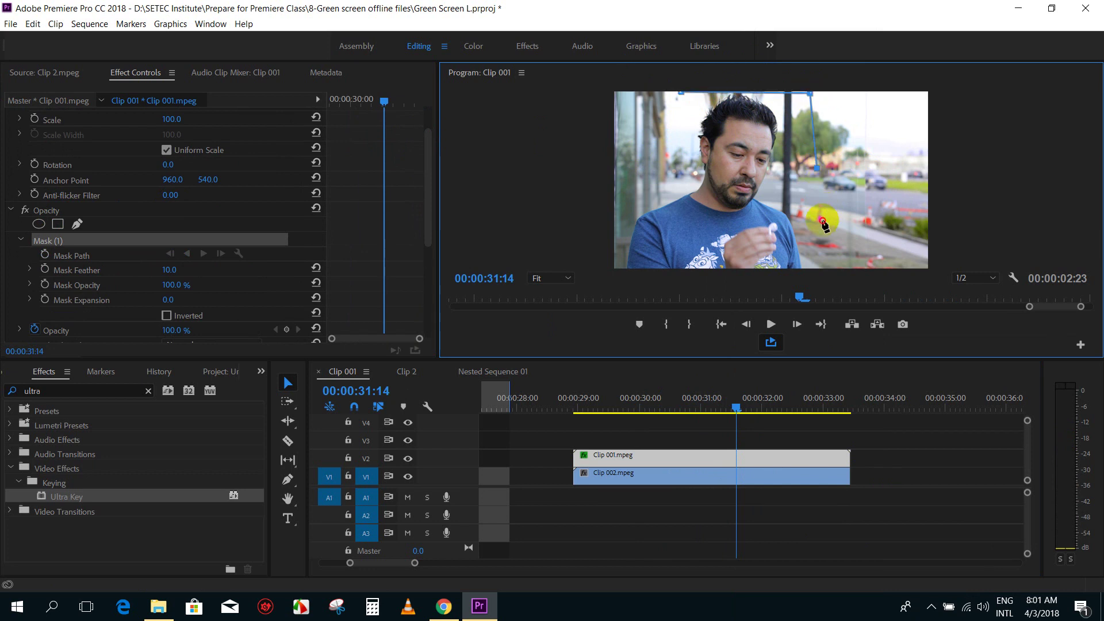
pyautogui.click(828, 268)
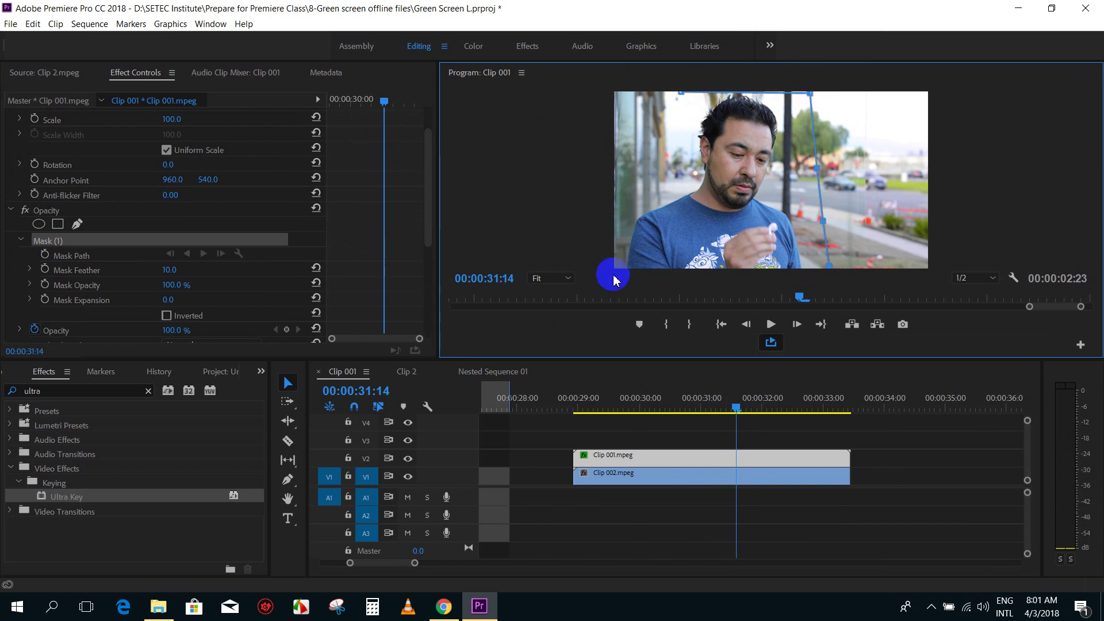
pyautogui.click(631, 206)
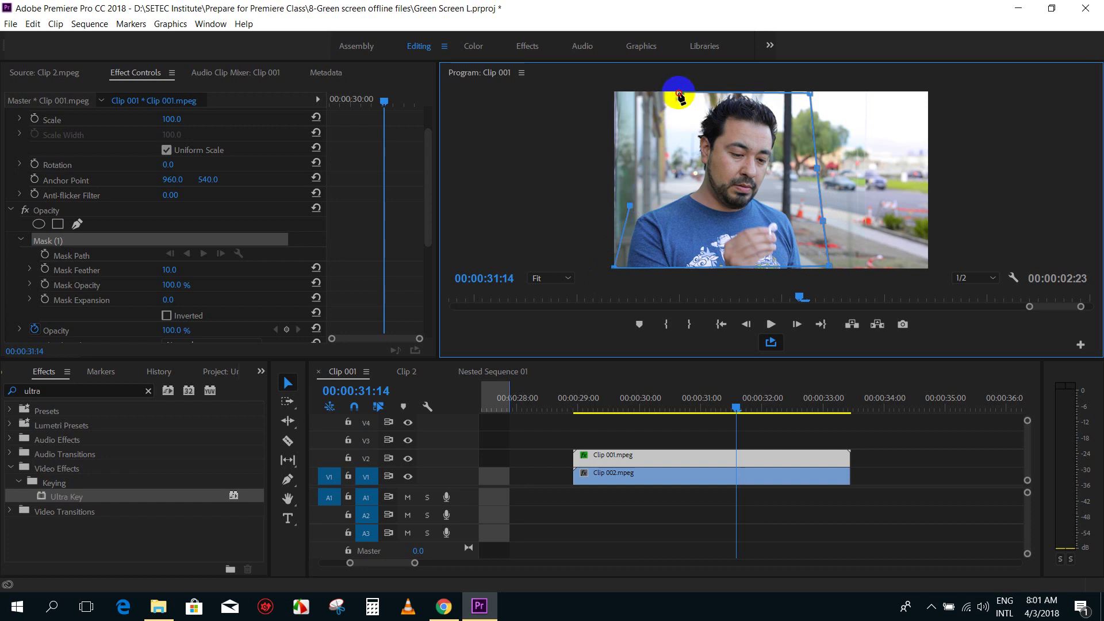
pyautogui.click(679, 95)
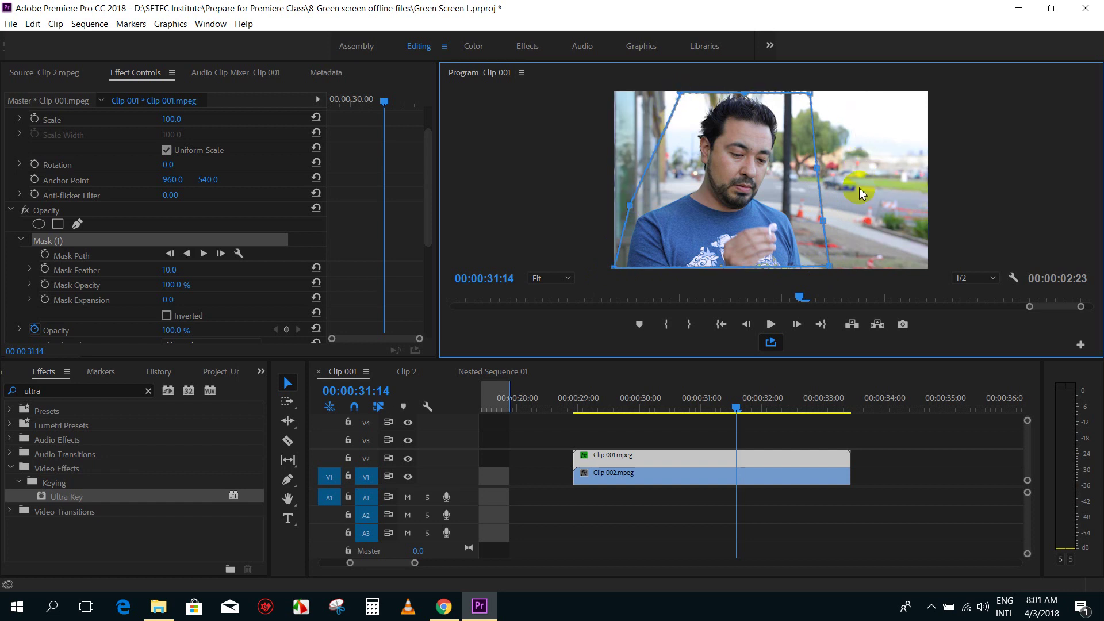
pyautogui.moveTo(129, 320)
pyautogui.mouseDown()
pyautogui.moveTo(438, 197)
pyautogui.moveTo(429, 275)
pyautogui.mouseUp()
# Resample the green background as Ultra Key's Key Color with the key temporarily off
pyautogui.click(23, 206)
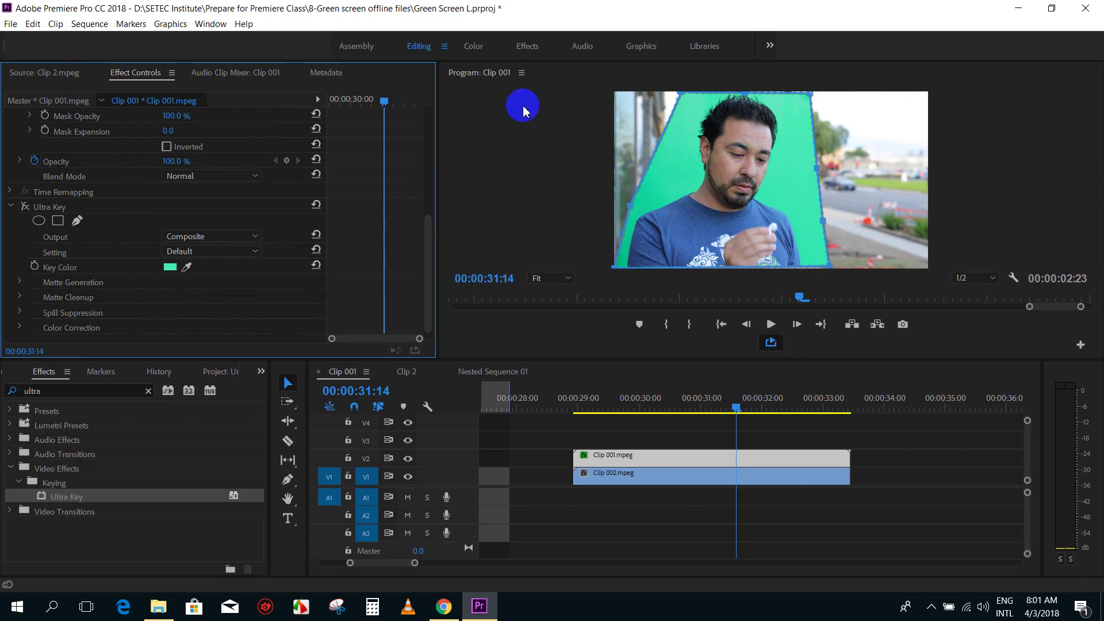
pyautogui.click(186, 266)
pyautogui.click(21, 195)
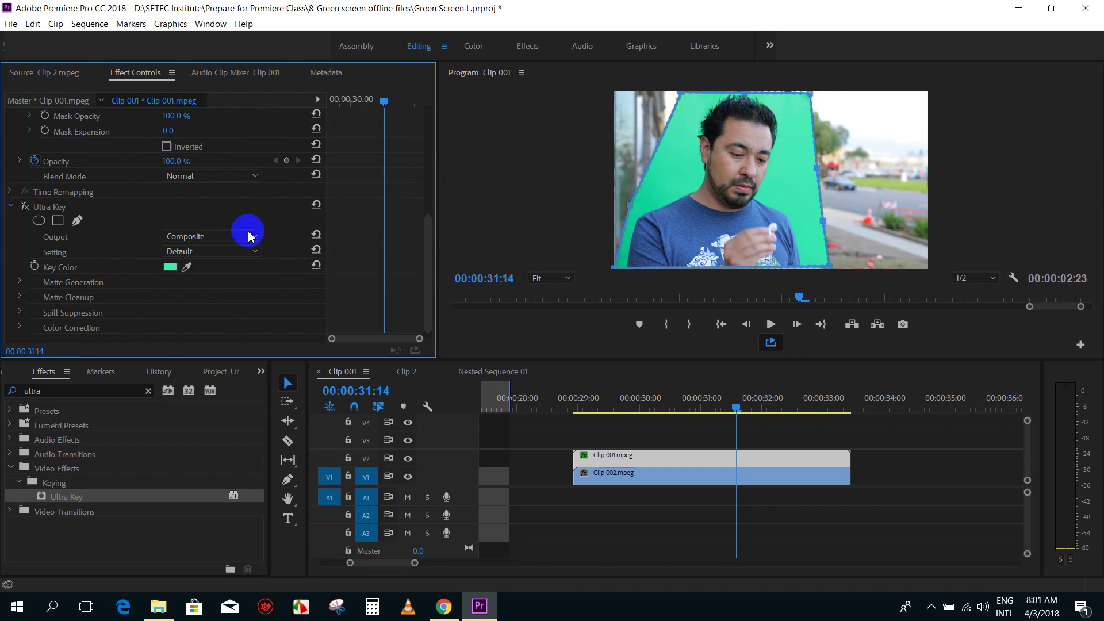
pyautogui.click(25, 208)
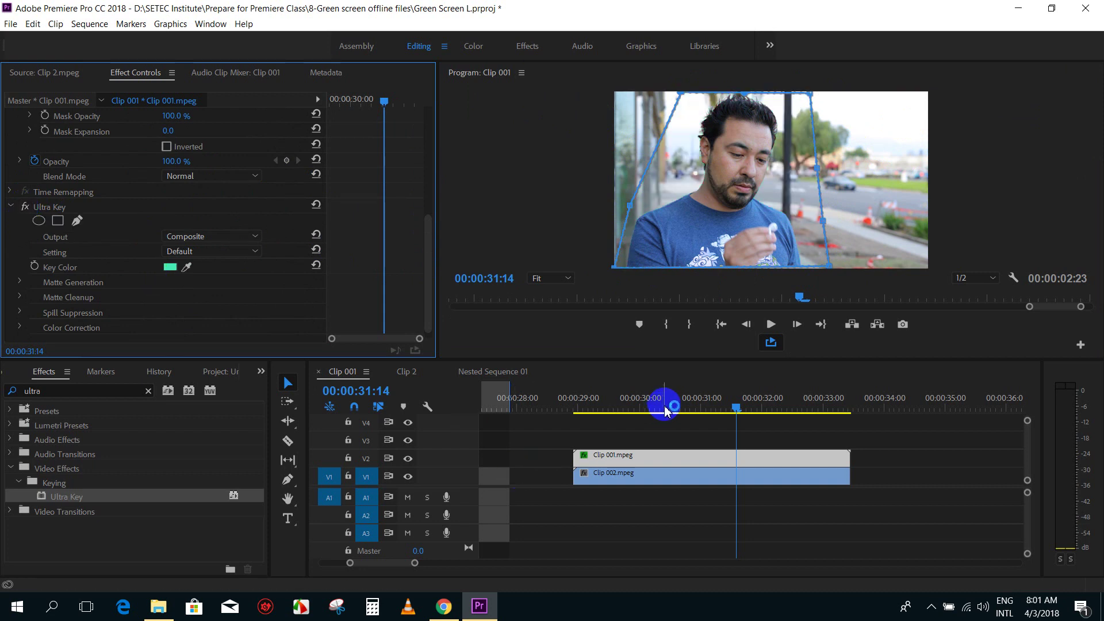
pyautogui.click(622, 403)
pyautogui.click(740, 440)
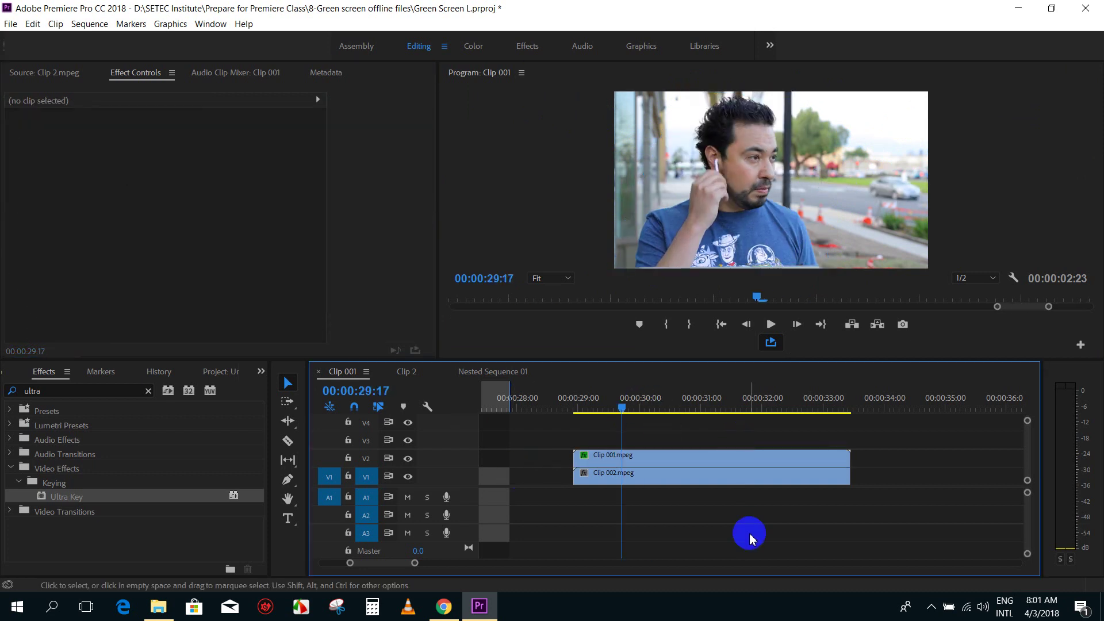
pyautogui.press('space')
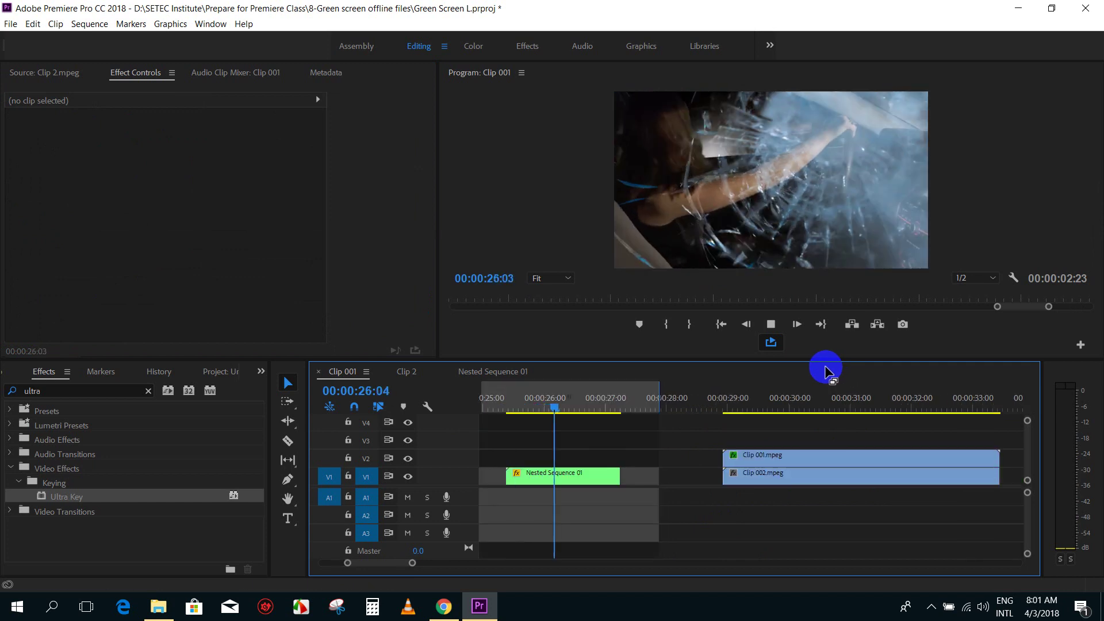
pyautogui.press('space')
pyautogui.scroll(-1, 808, 406)
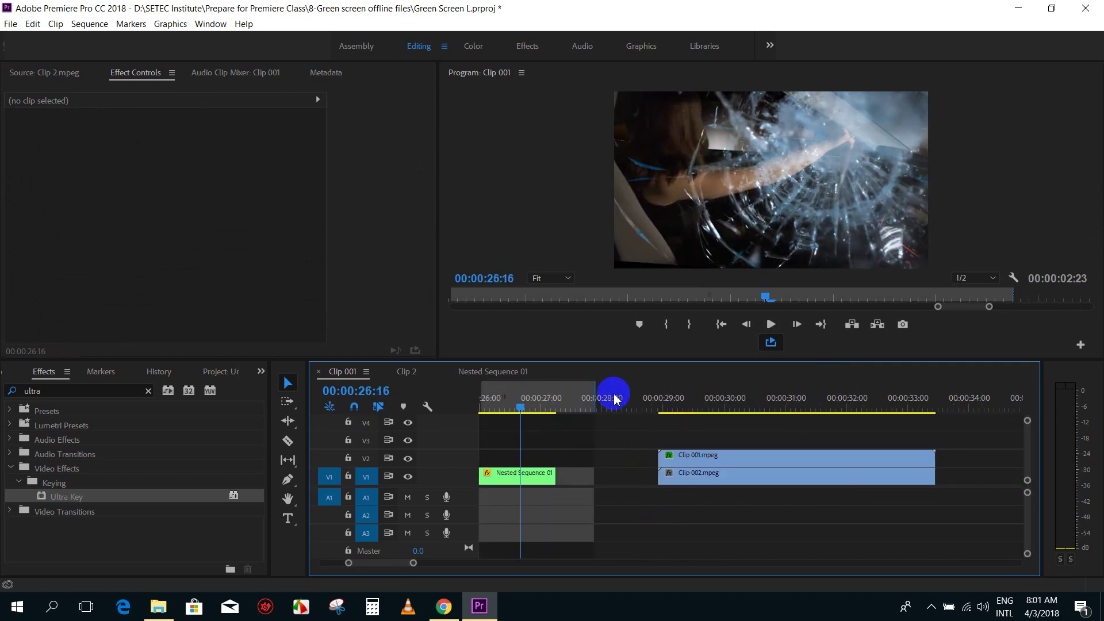
pyautogui.moveTo(592, 398); pyautogui.dragTo(796, 407)
pyautogui.click(772, 456)
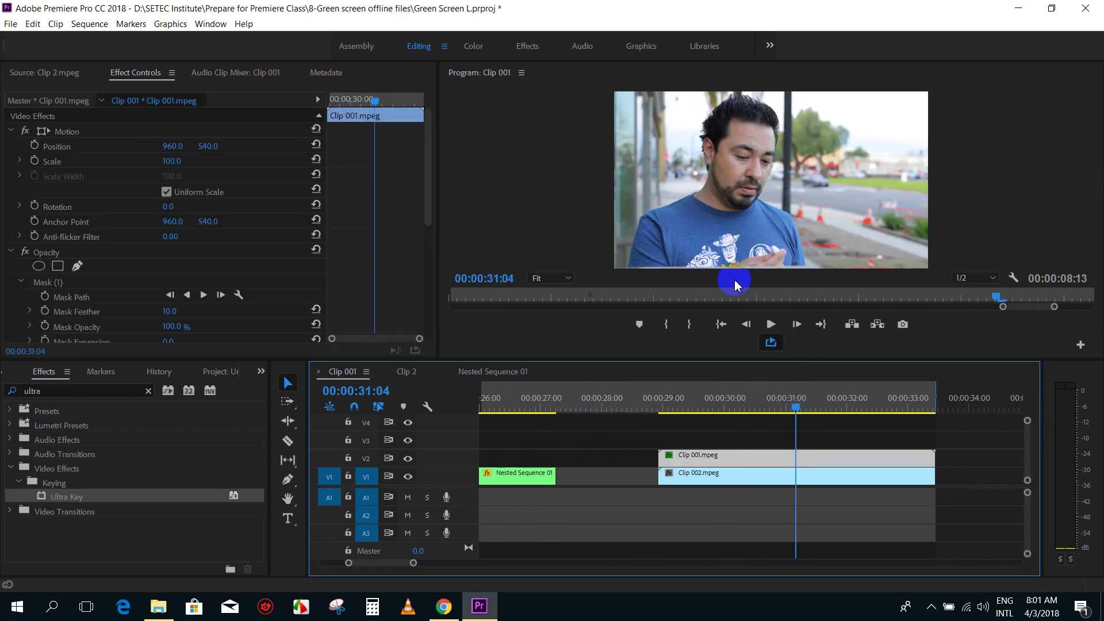
pyautogui.click(659, 410)
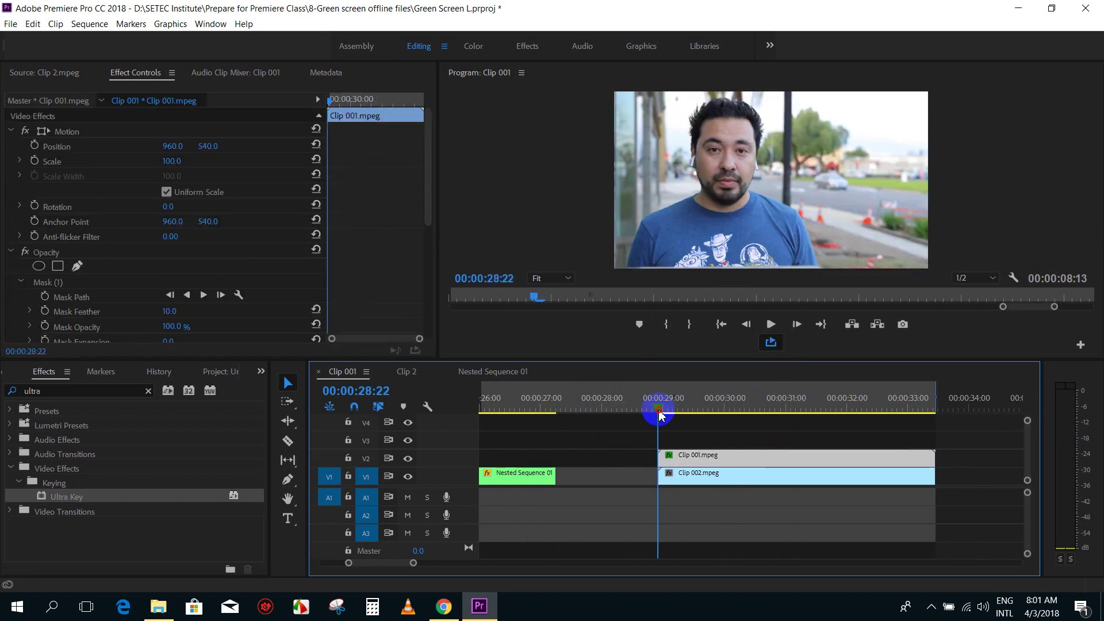
pyautogui.scroll(-1, 719, 415)
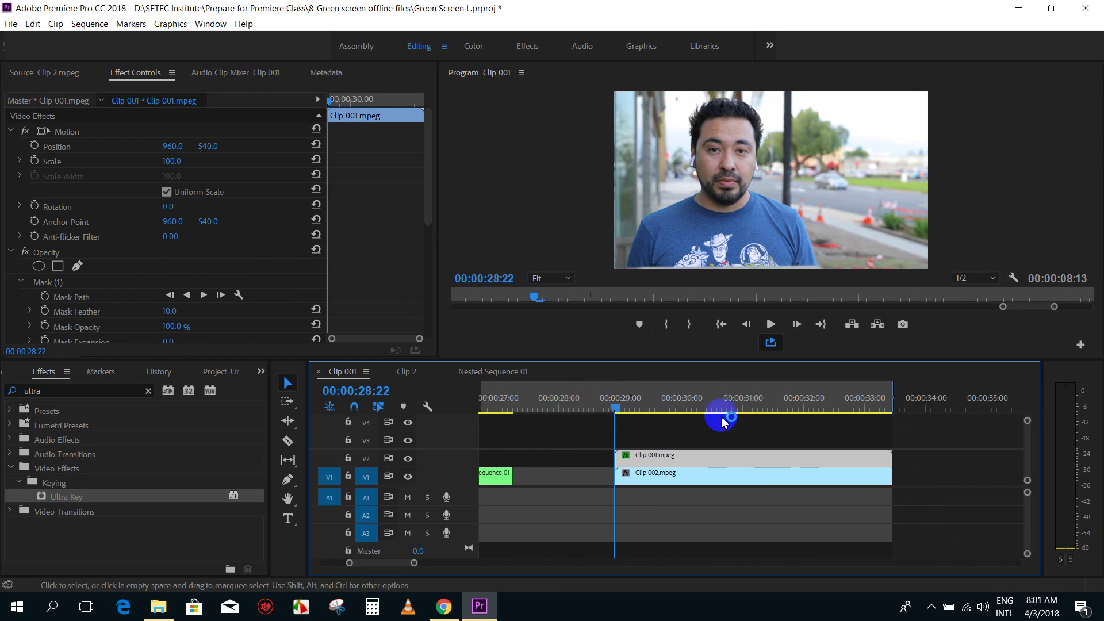
pyautogui.press('-')
pyautogui.scroll(-3, 723, 414)
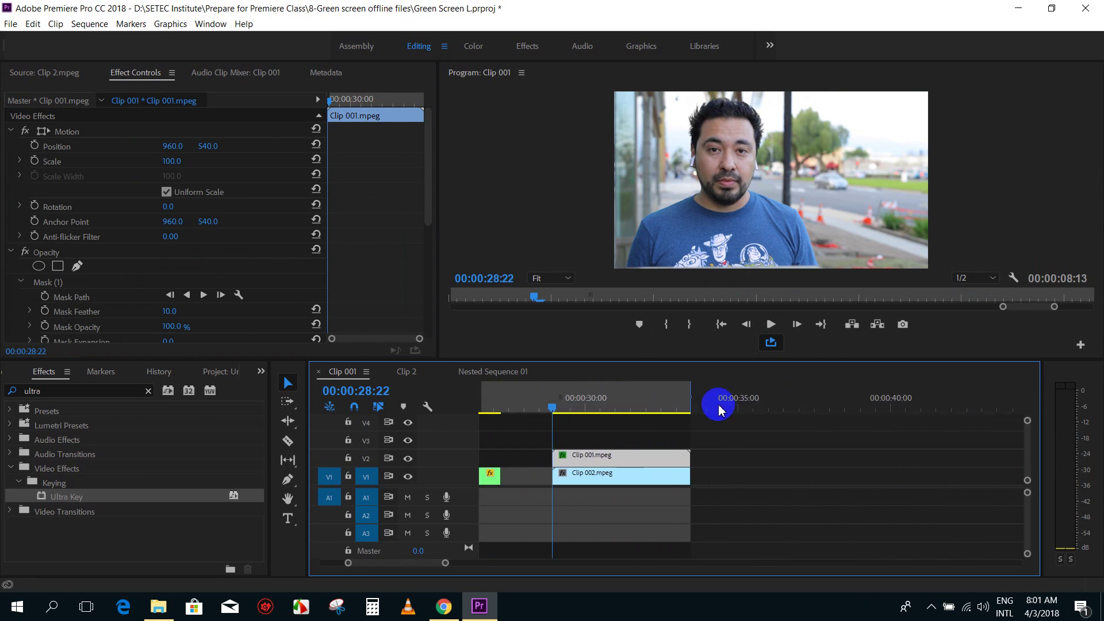
pyautogui.scroll(-6, 719, 411)
pyautogui.scroll(4, 748, 428)
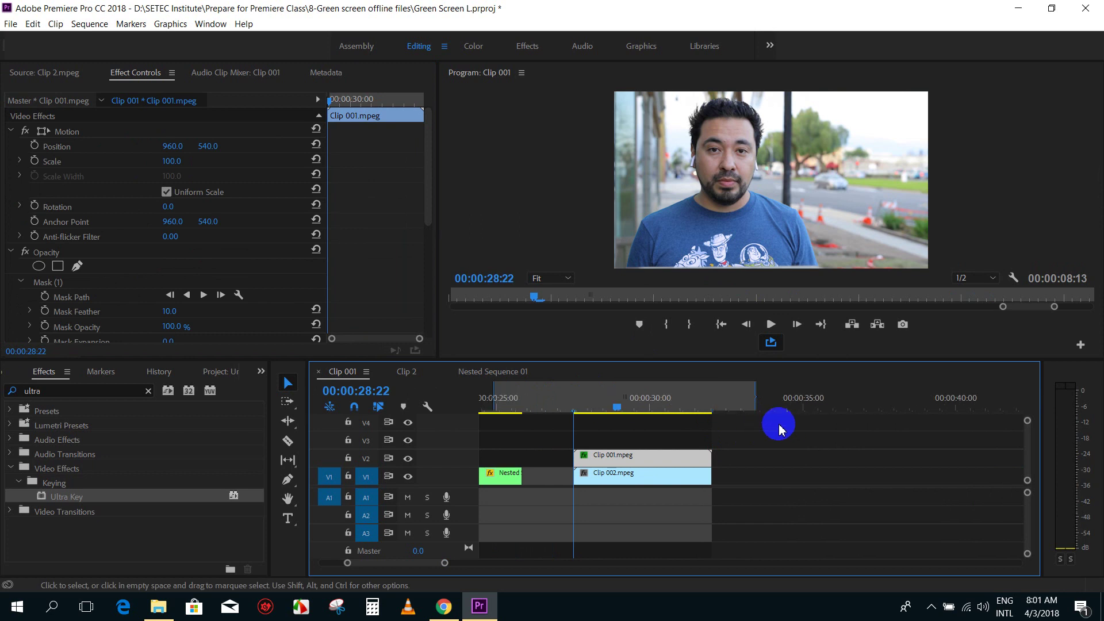
pyautogui.scroll(1, 759, 426)
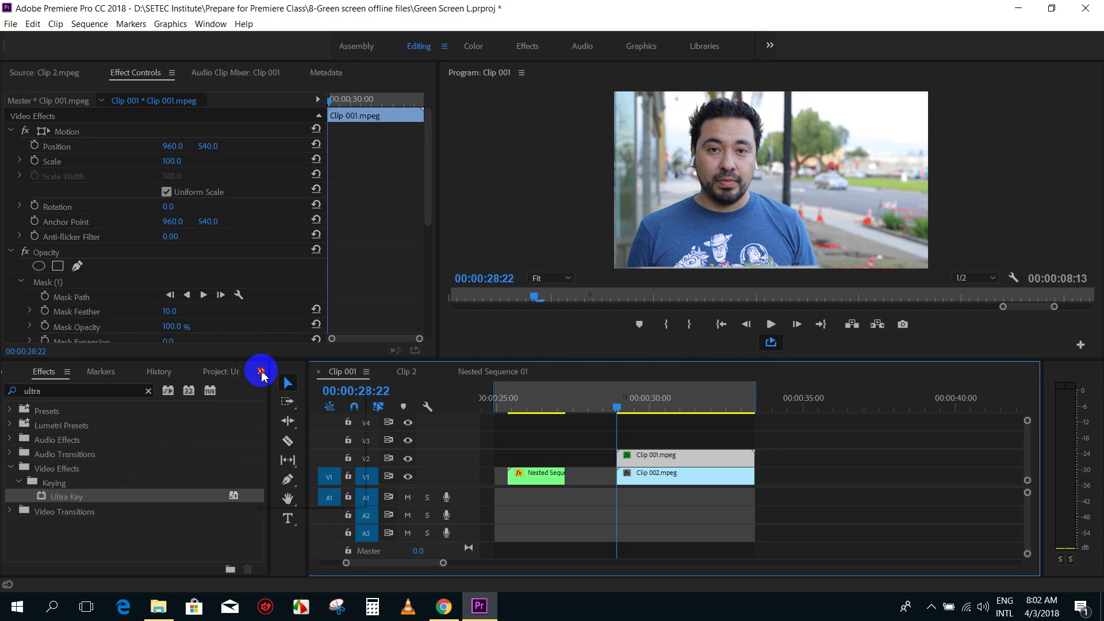
# Create a new Adjustment Layer from the Project panel's New Item menu
pyautogui.click(261, 372)
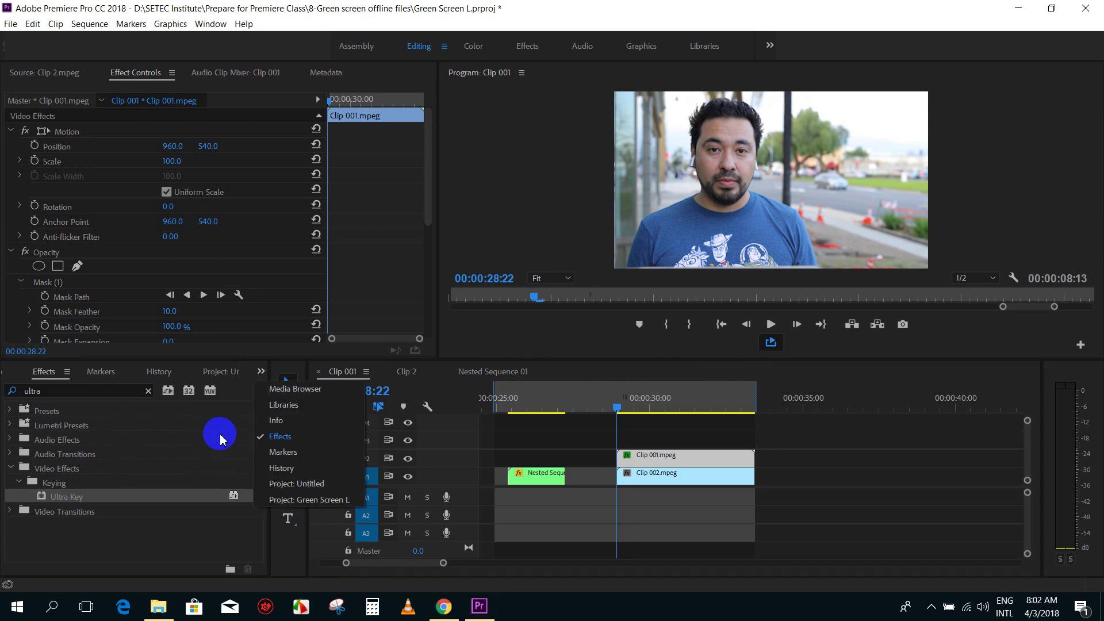
pyautogui.click(193, 536)
pyautogui.click(261, 372)
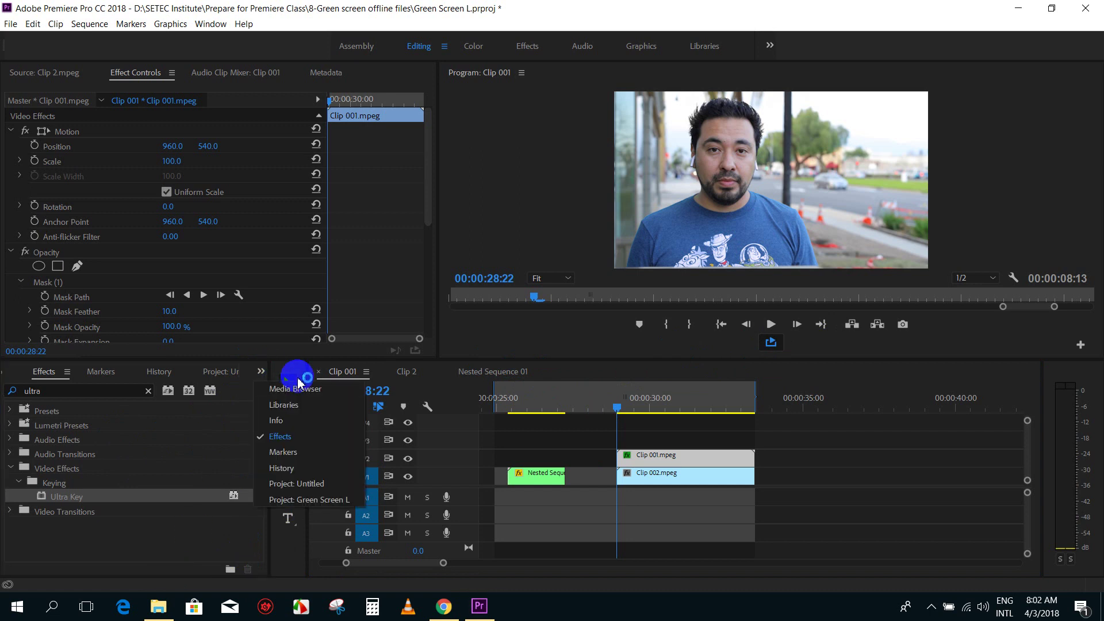
pyautogui.click(290, 498)
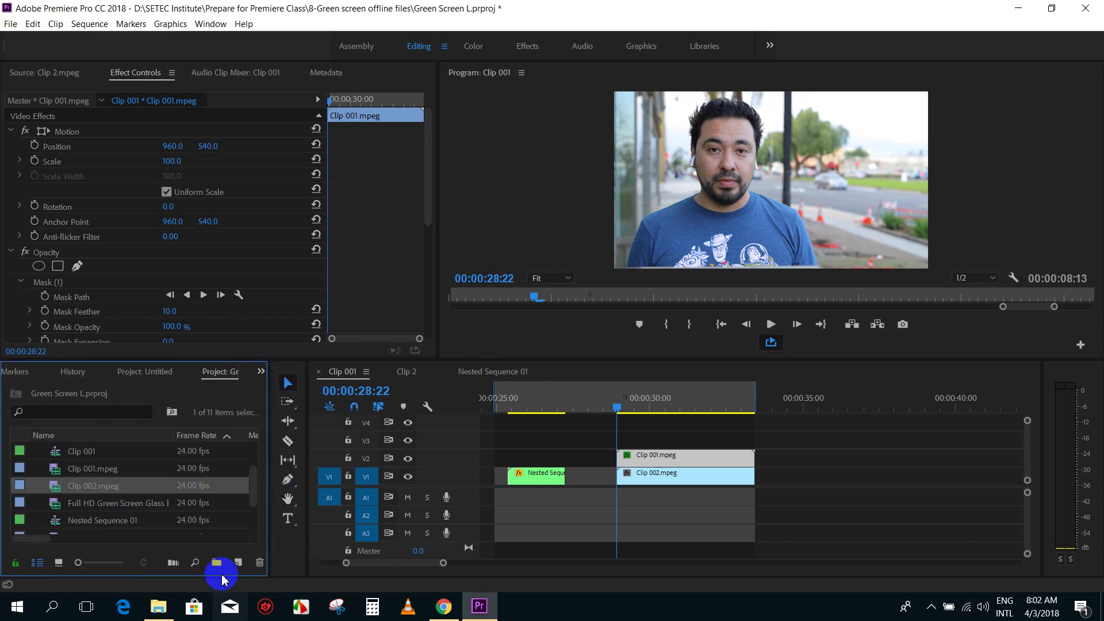
pyautogui.click(238, 563)
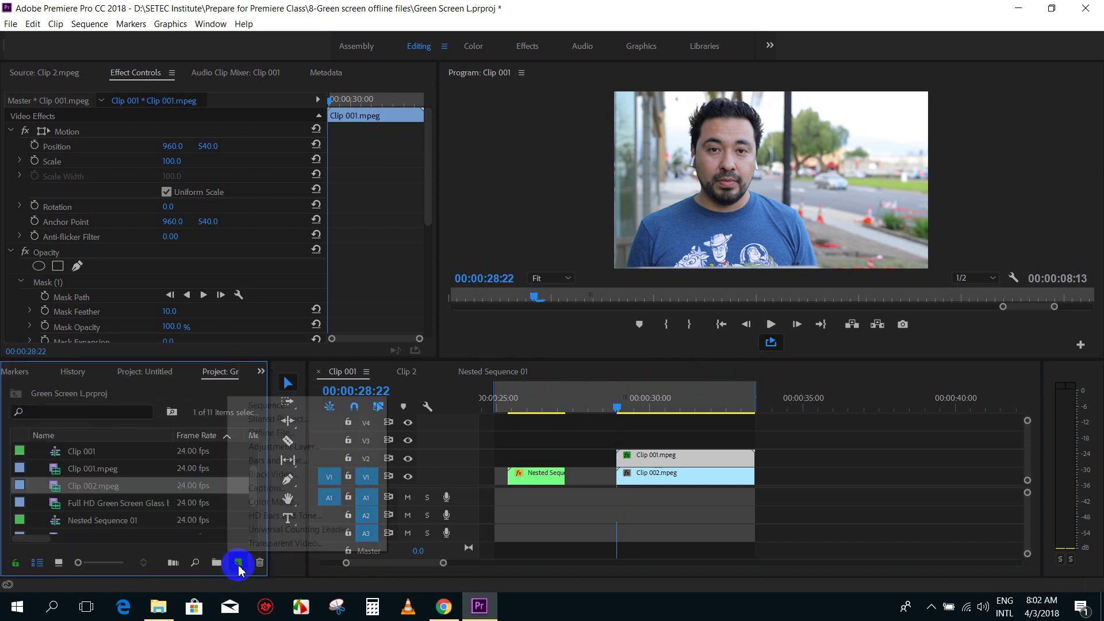
pyautogui.click(275, 447)
pyautogui.click(573, 352)
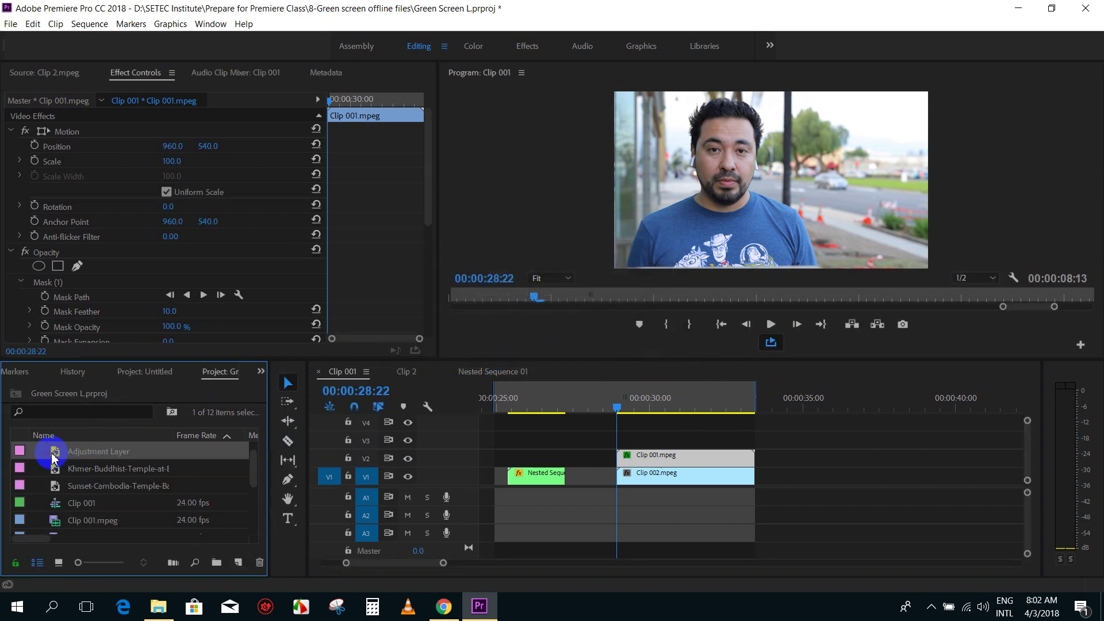
# Place the Adjustment Layer on V3 and trim it to end with the clips
pyautogui.moveTo(53, 458); pyautogui.dragTo(690, 444)
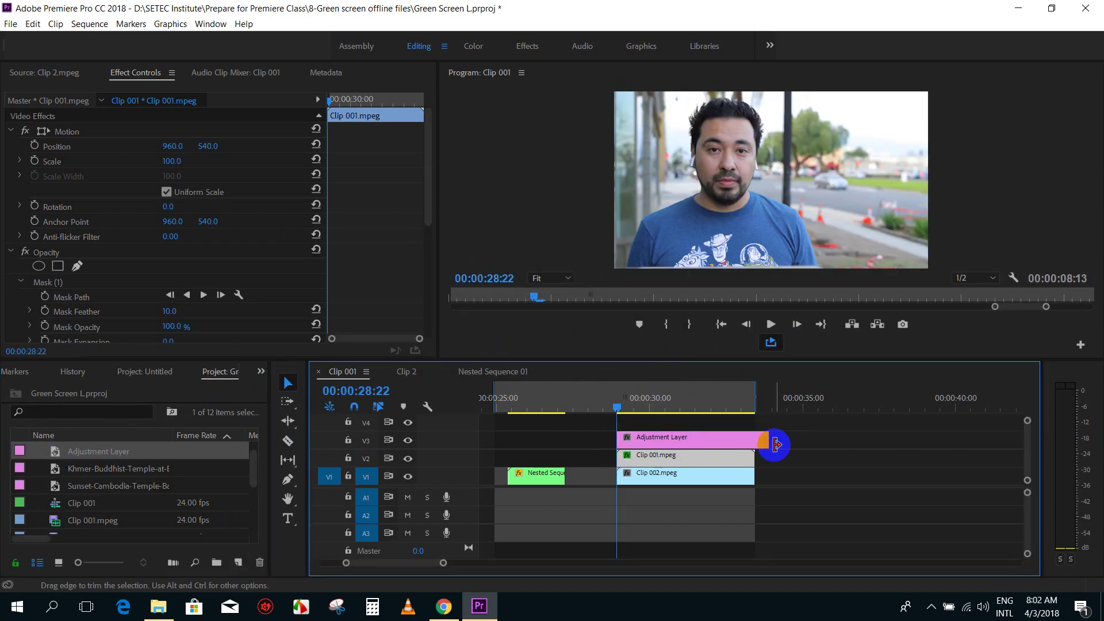
pyautogui.moveTo(776, 444); pyautogui.dragTo(755, 444)
pyautogui.click(668, 403)
pyautogui.click(670, 439)
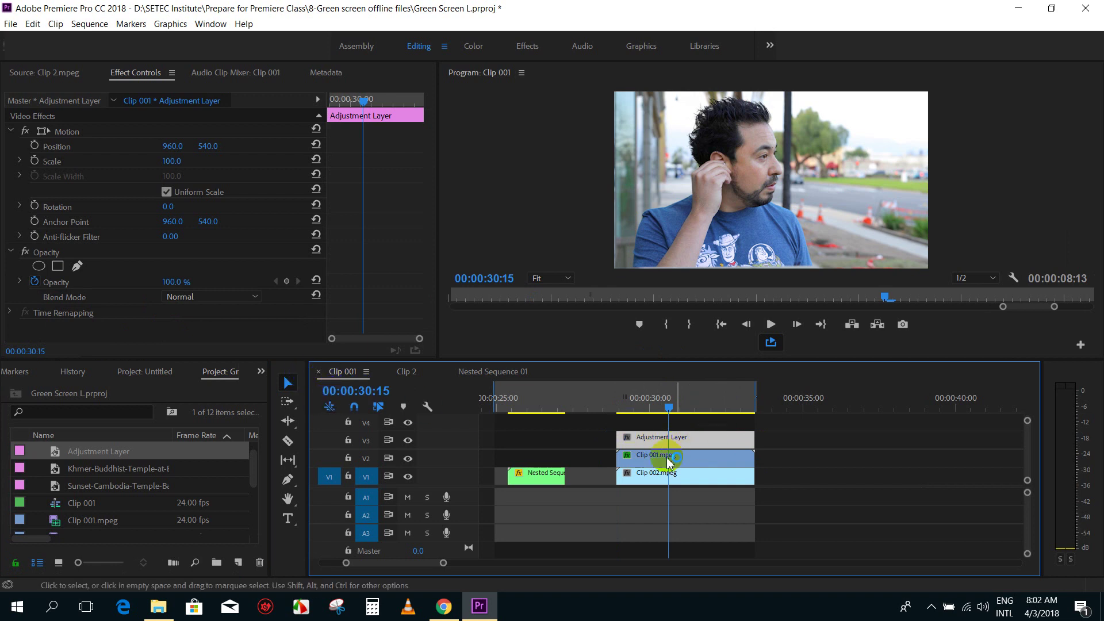
# Reselect the adjustment layer and clear the Effects panel search
pyautogui.click(649, 464)
pyautogui.click(657, 441)
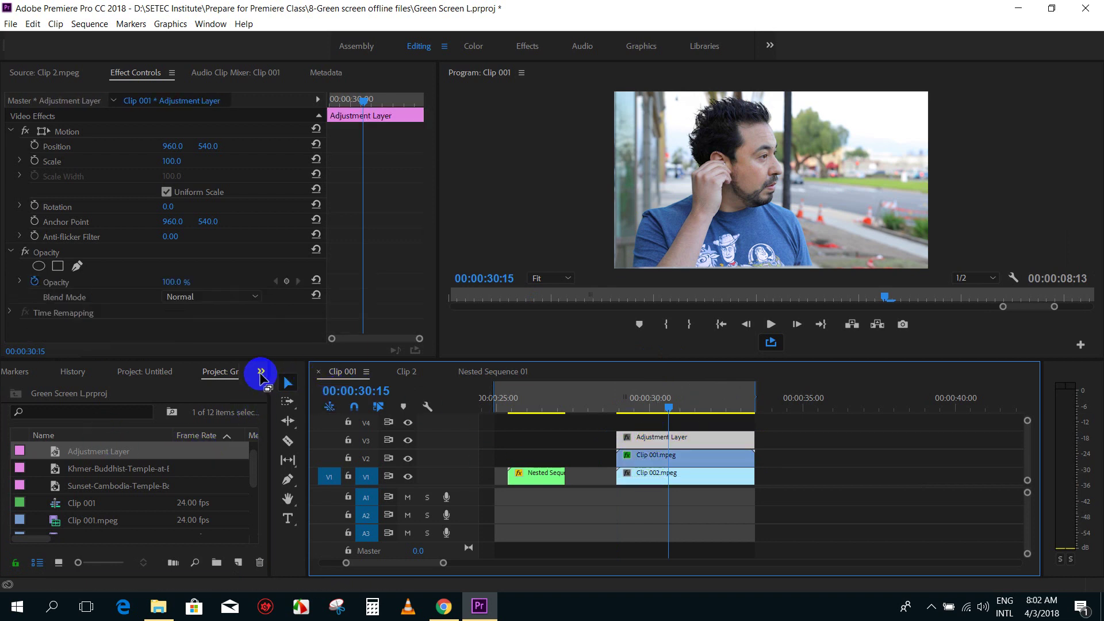
pyautogui.click(261, 372)
pyautogui.click(280, 436)
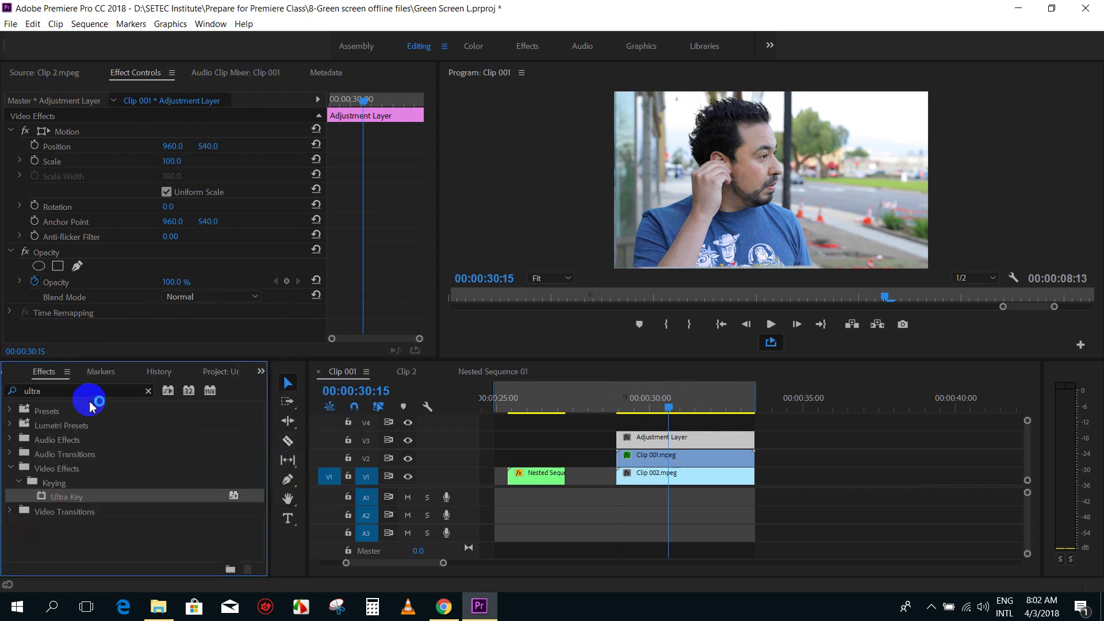
pyautogui.click(150, 392)
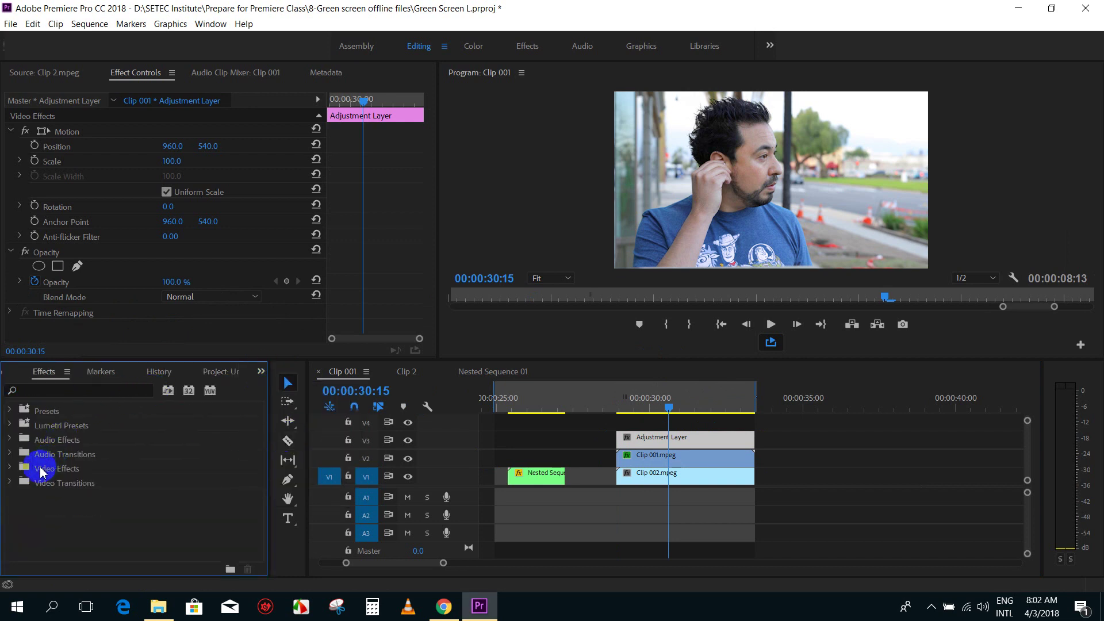
# Drag Looks from Video Effects > RG Magic Bullet onto the adjustment layer
pyautogui.click(11, 473)
pyautogui.scroll(-3, 92, 503)
pyautogui.scroll(-2, 89, 515)
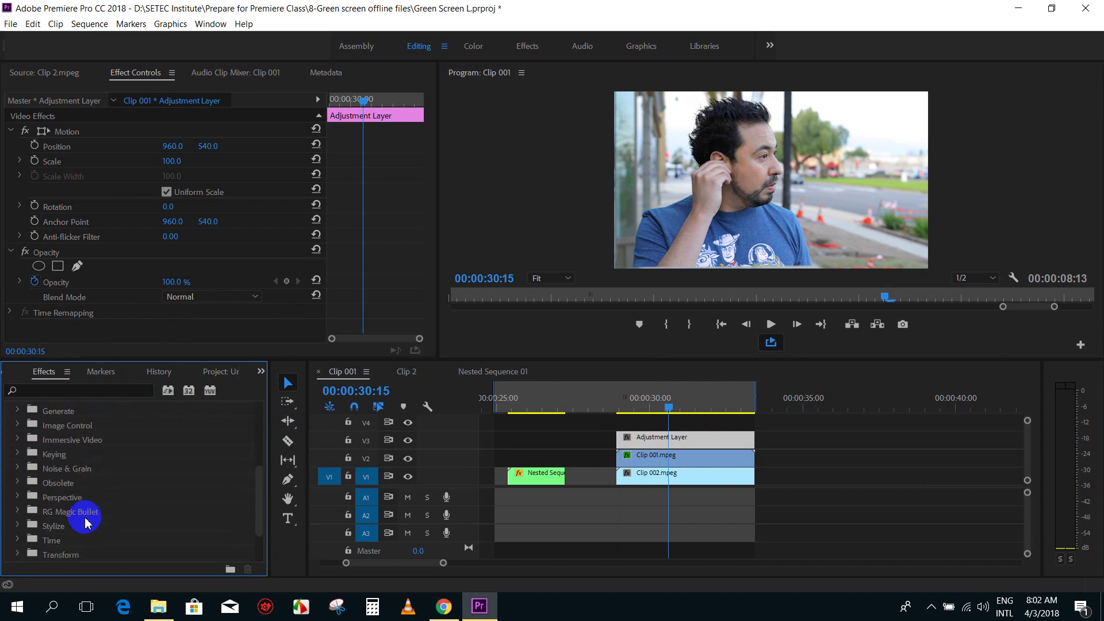
pyautogui.click(17, 511)
pyautogui.scroll(-3, 86, 489)
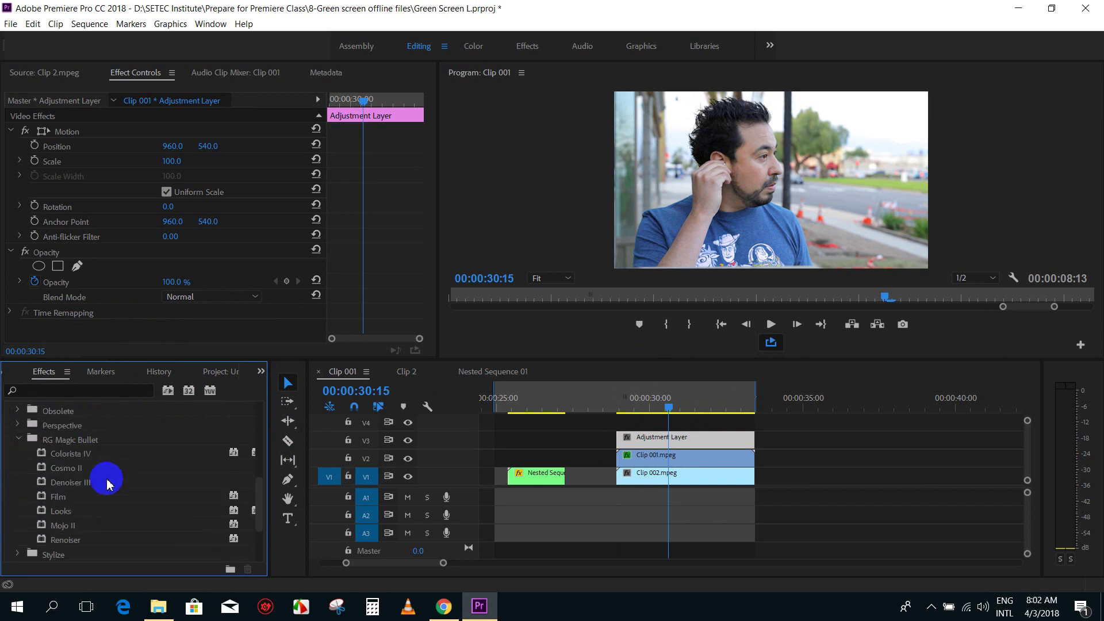
pyautogui.click(43, 512)
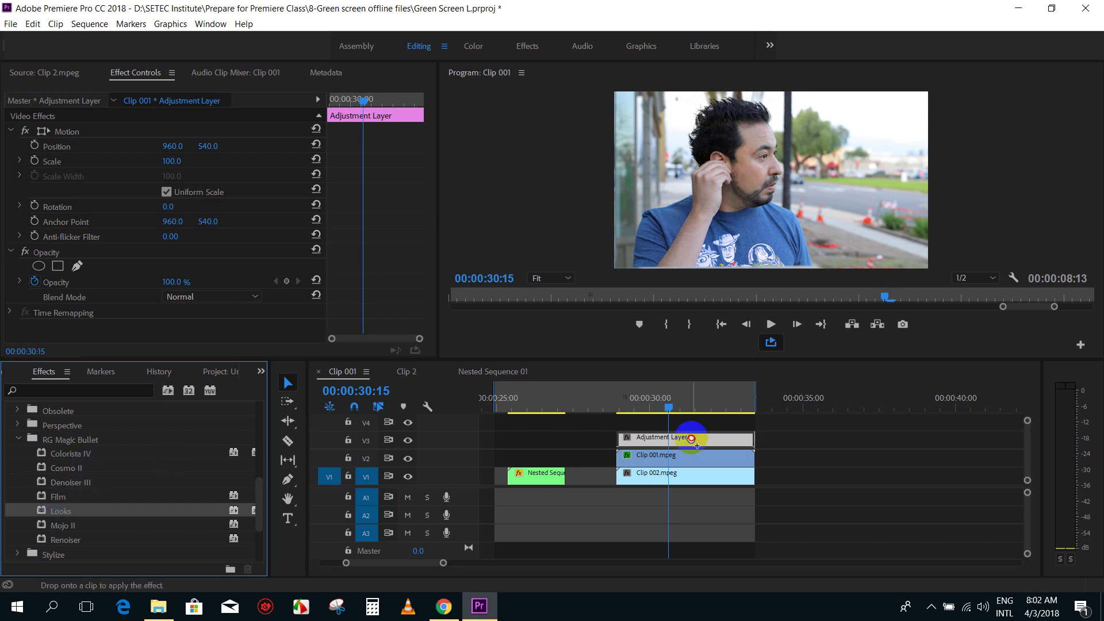
pyautogui.moveTo(40, 512); pyautogui.dragTo(690, 438)
pyautogui.moveTo(430, 145); pyautogui.dragTo(427, 246)
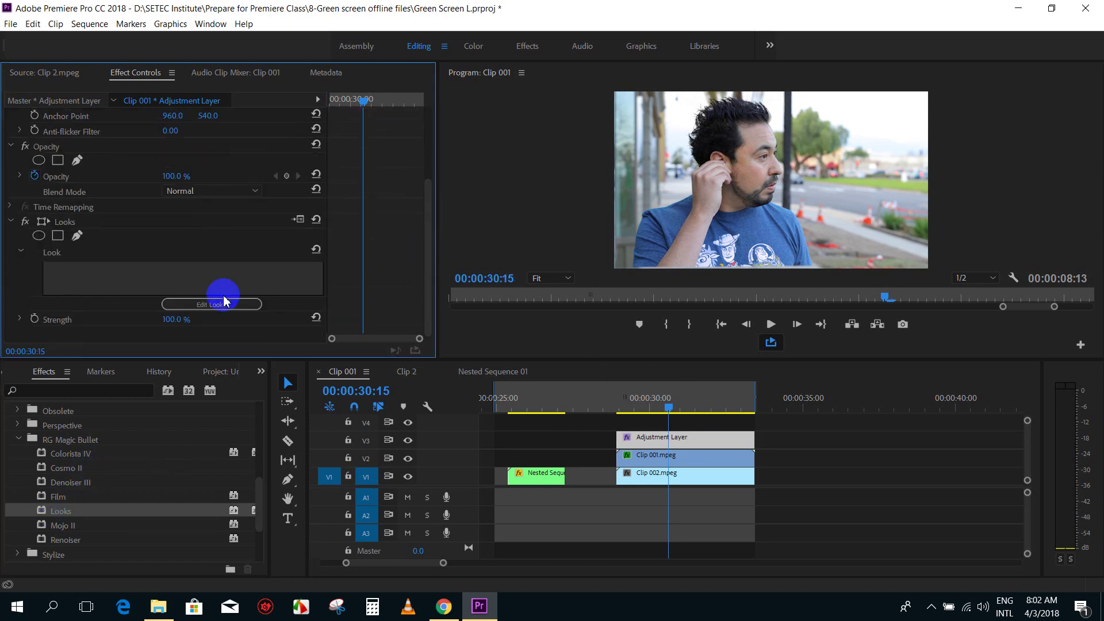
# Try a look preset from the Filters category and apply it
pyautogui.click(208, 310)
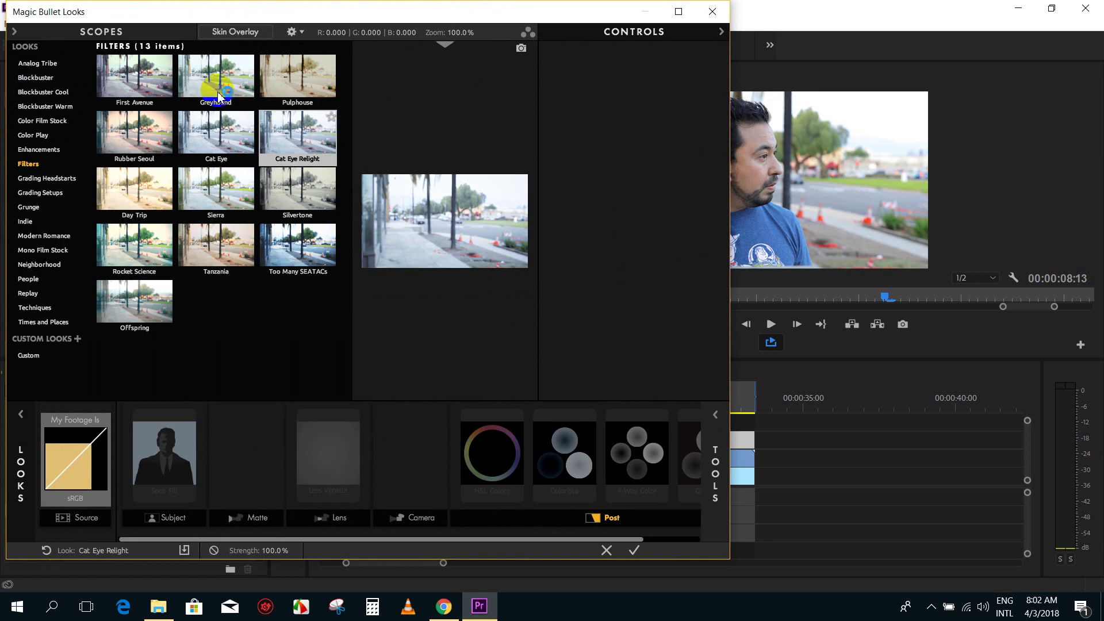
pyautogui.click(143, 86)
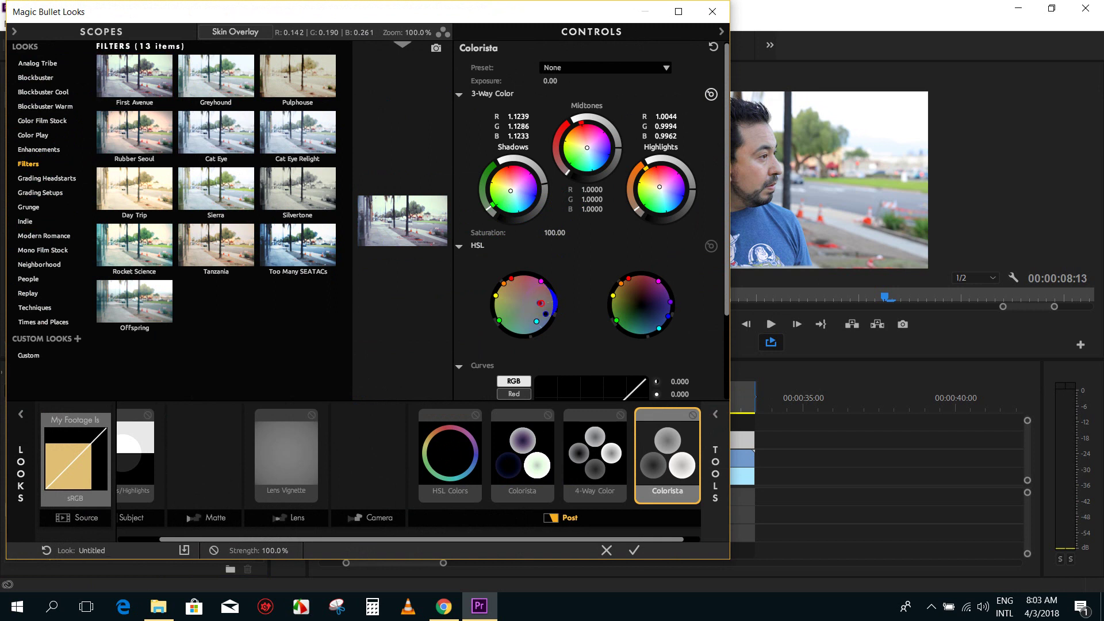
pyautogui.click(634, 550)
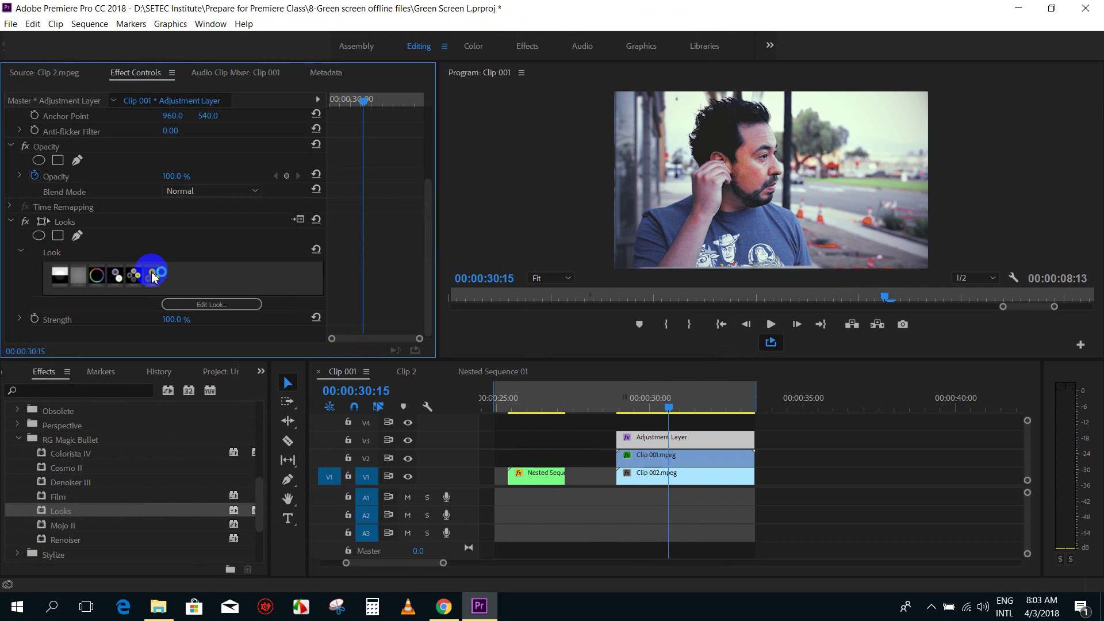
# Browse the look categories and apply Spot Focus from the People collection
pyautogui.click(65, 225)
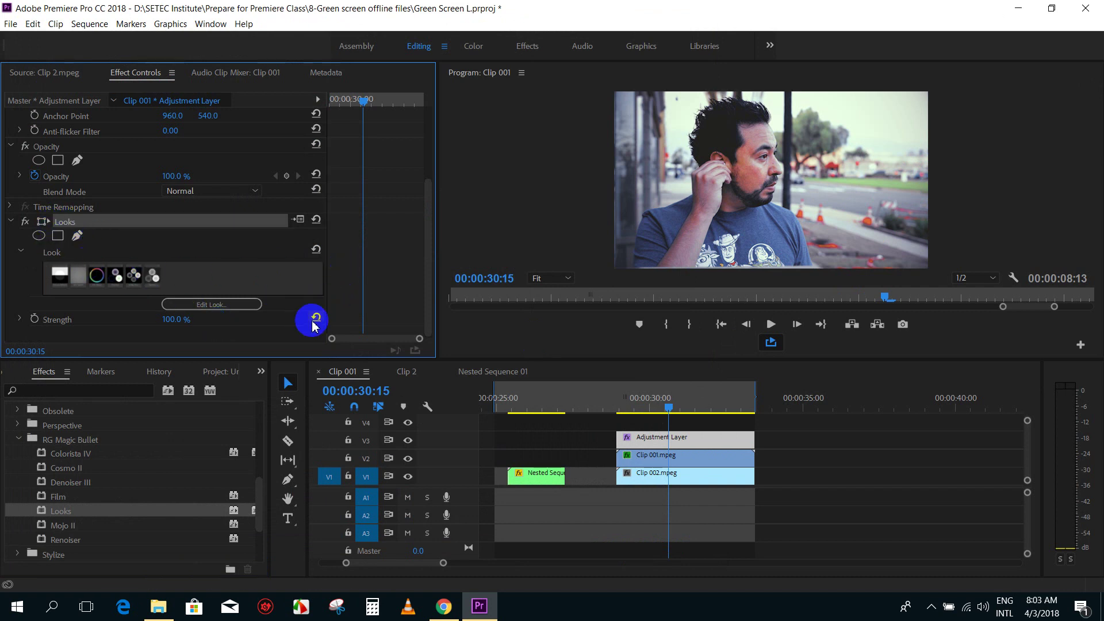
pyautogui.click(195, 304)
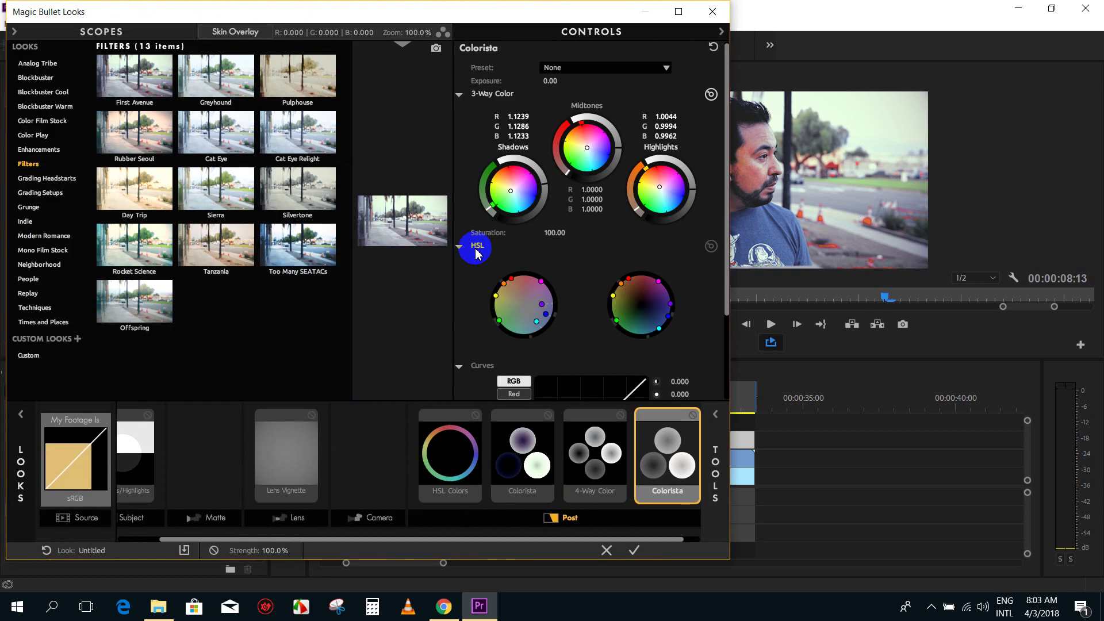
pyautogui.click(270, 207)
pyautogui.click(38, 177)
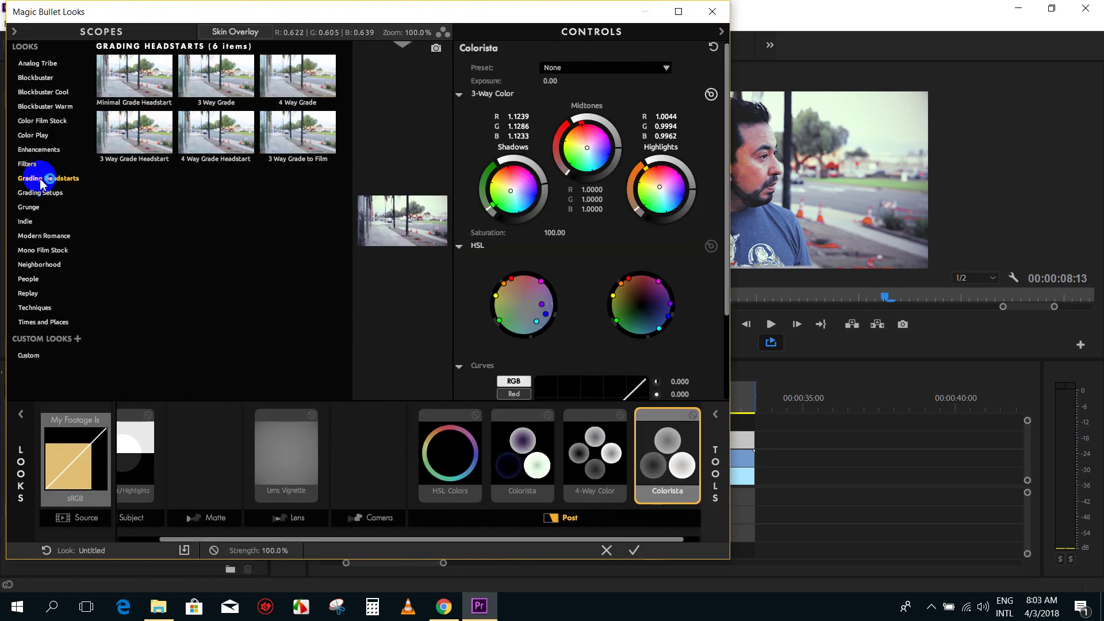
pyautogui.click(32, 208)
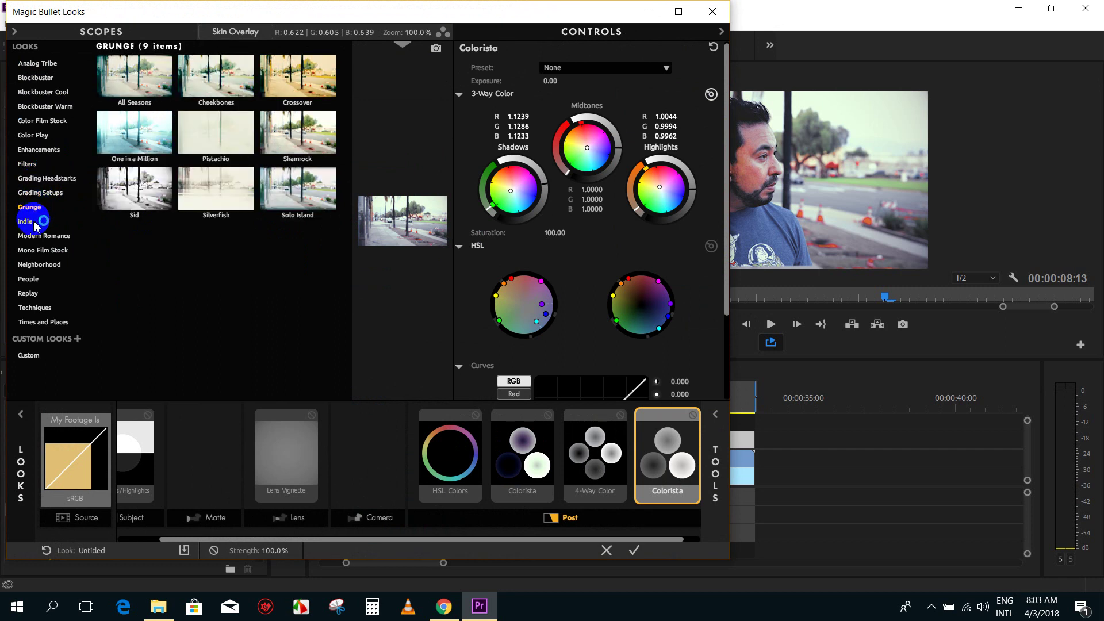
pyautogui.click(31, 279)
pyautogui.click(216, 78)
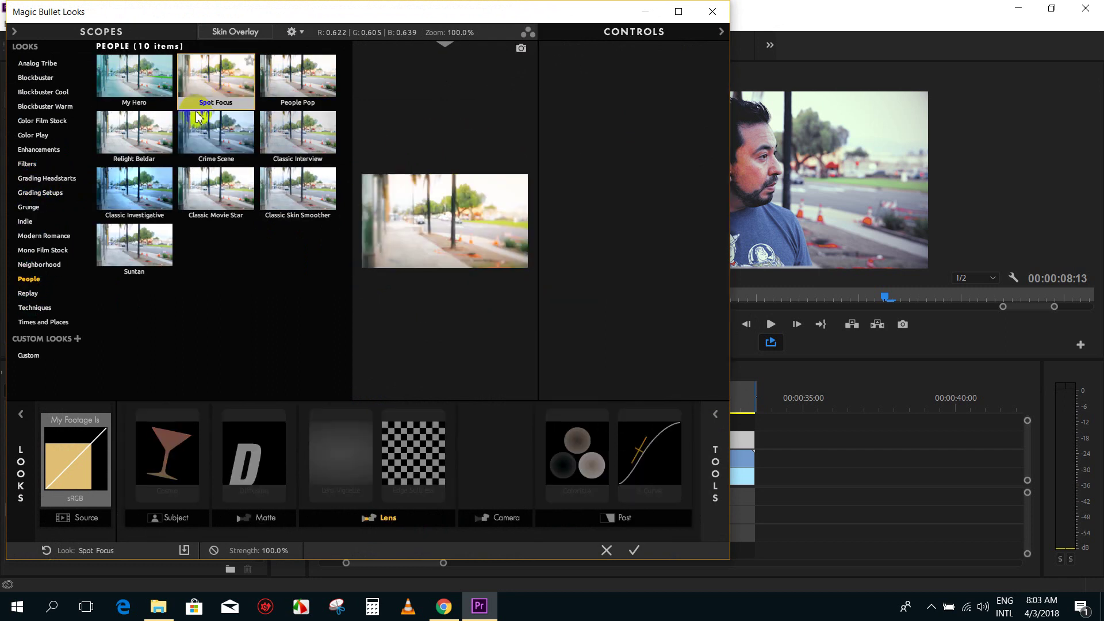
pyautogui.click(632, 552)
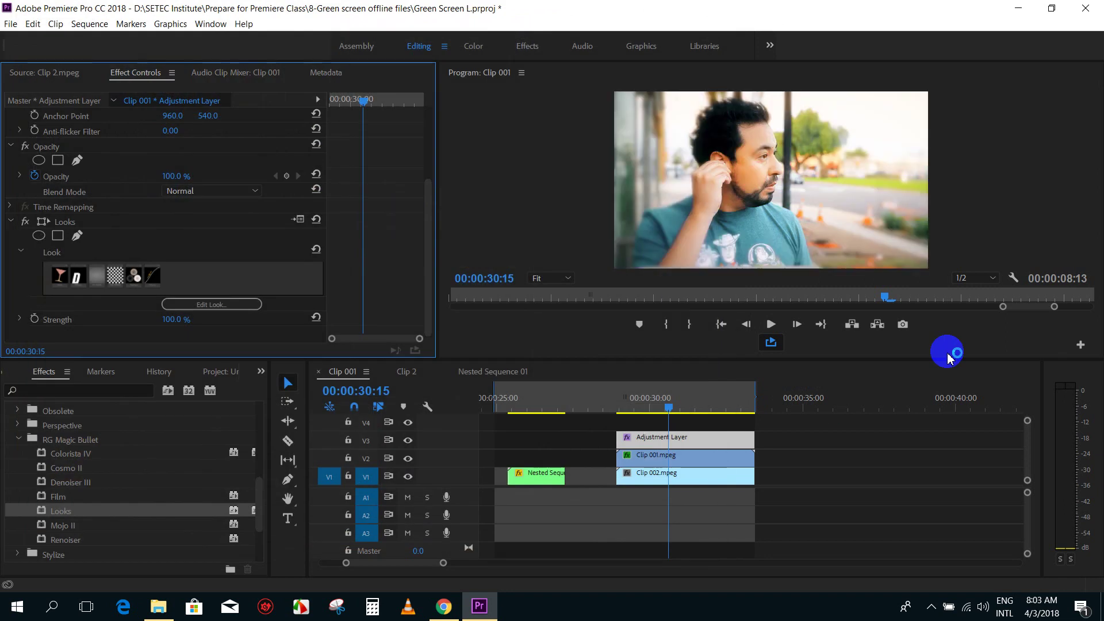
# Delete the adjustment layer's Looks effect and apply a fresh Looks effect
pyautogui.click(688, 449)
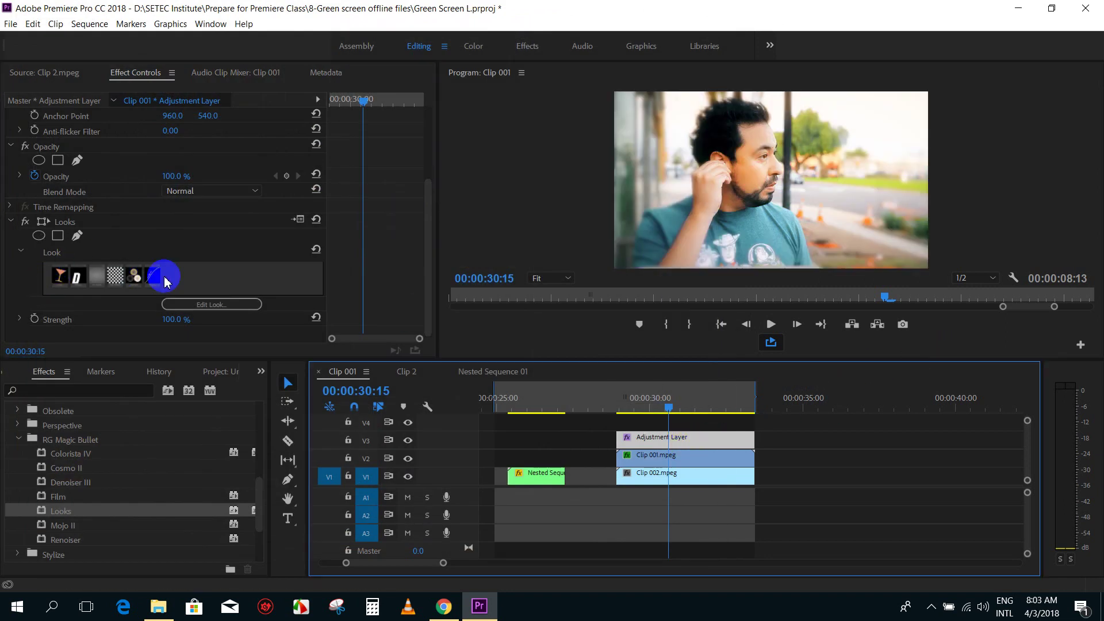
pyautogui.scroll(2, 155, 282)
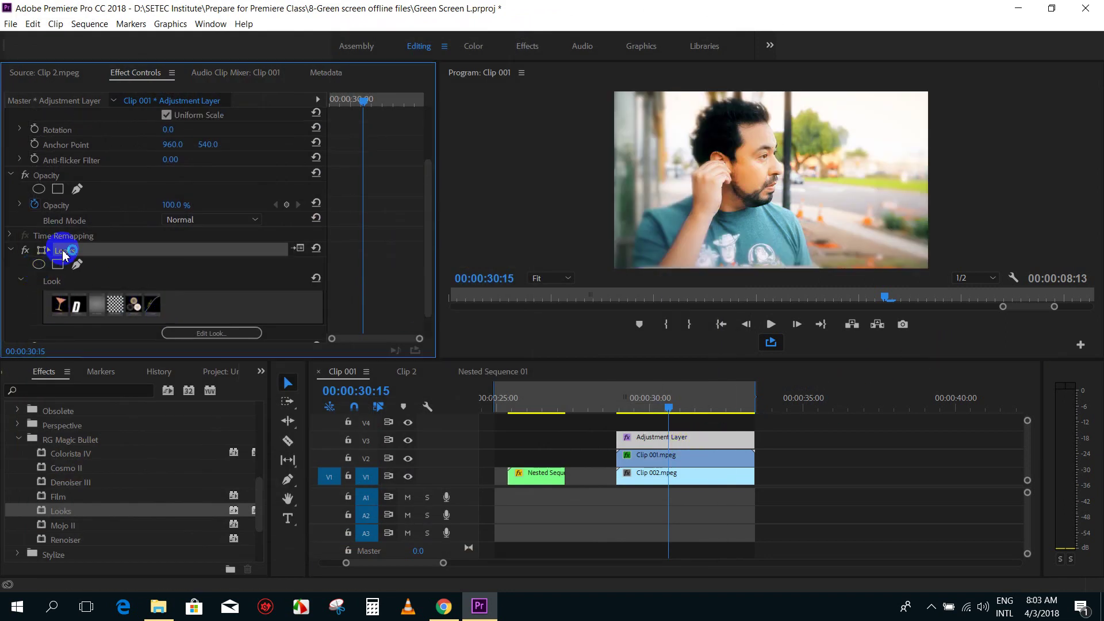
pyautogui.press('Delete')
pyautogui.moveTo(57, 510)
pyautogui.mouseDown()
pyautogui.moveTo(565, 419)
pyautogui.moveTo(644, 439)
pyautogui.mouseUp()
pyautogui.moveTo(428, 162); pyautogui.dragTo(429, 276)
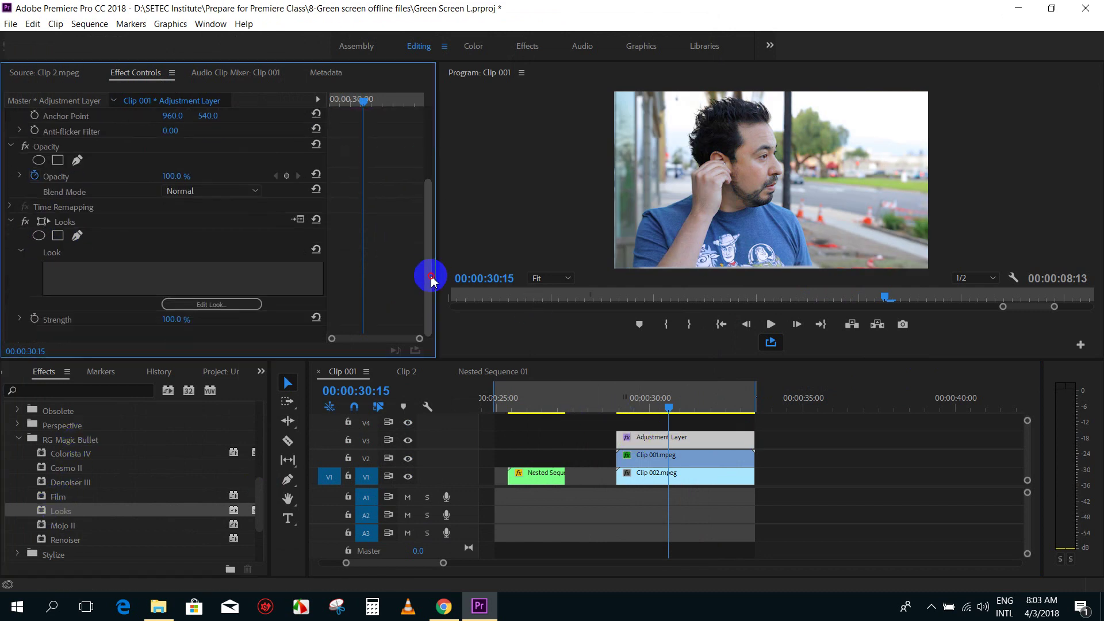
pyautogui.click(247, 304)
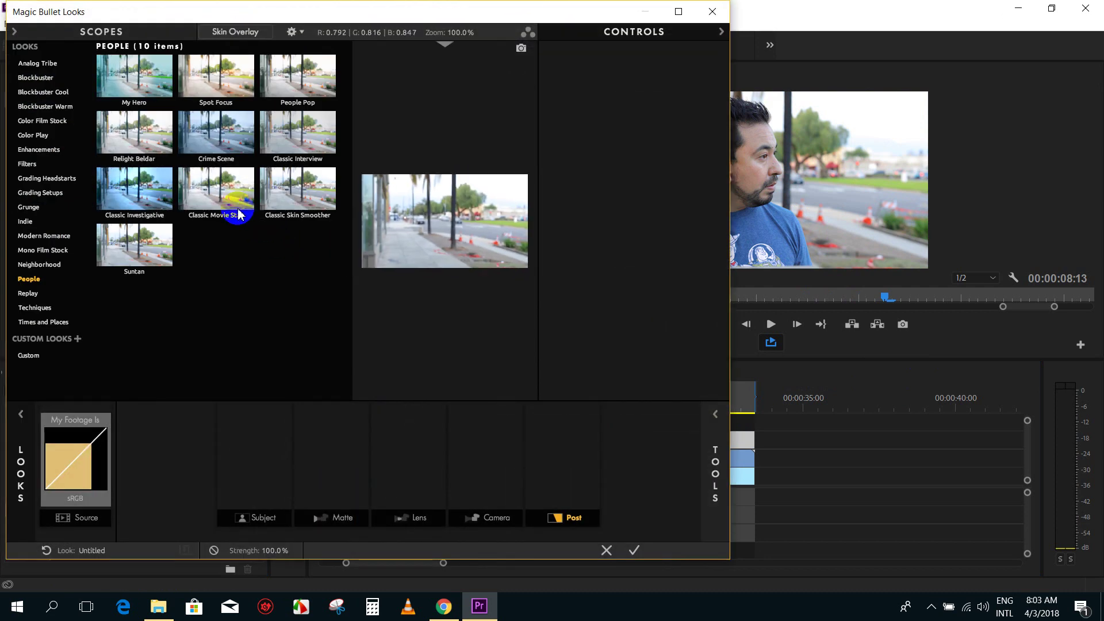
# Try the Classic Movie Star, Suntan, Spot Focus and People Pop looks
pyautogui.click(230, 196)
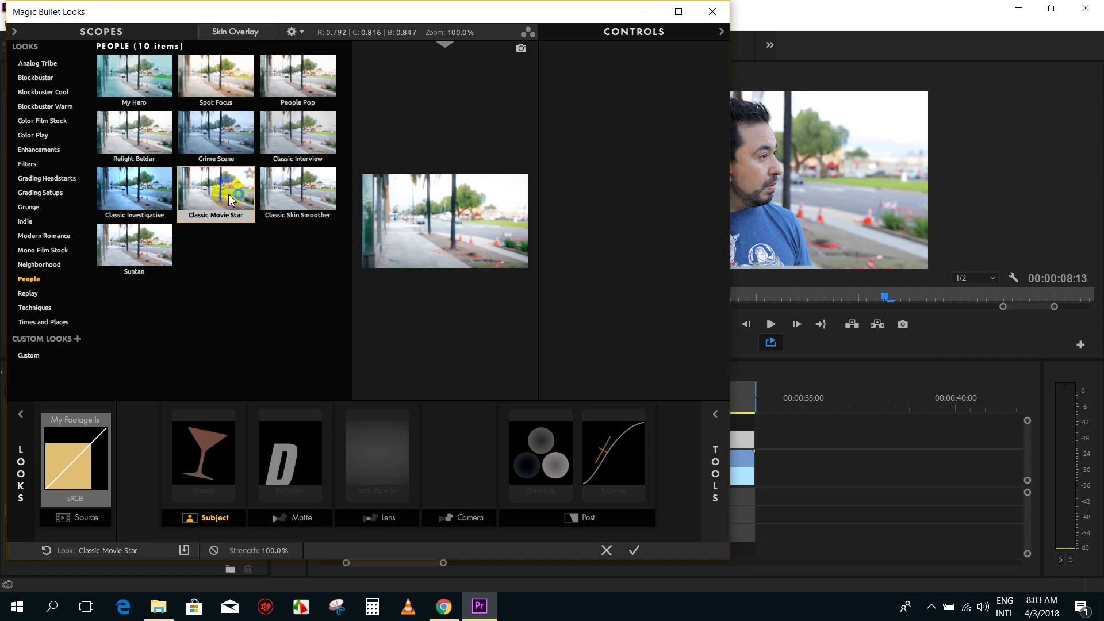
pyautogui.click(147, 252)
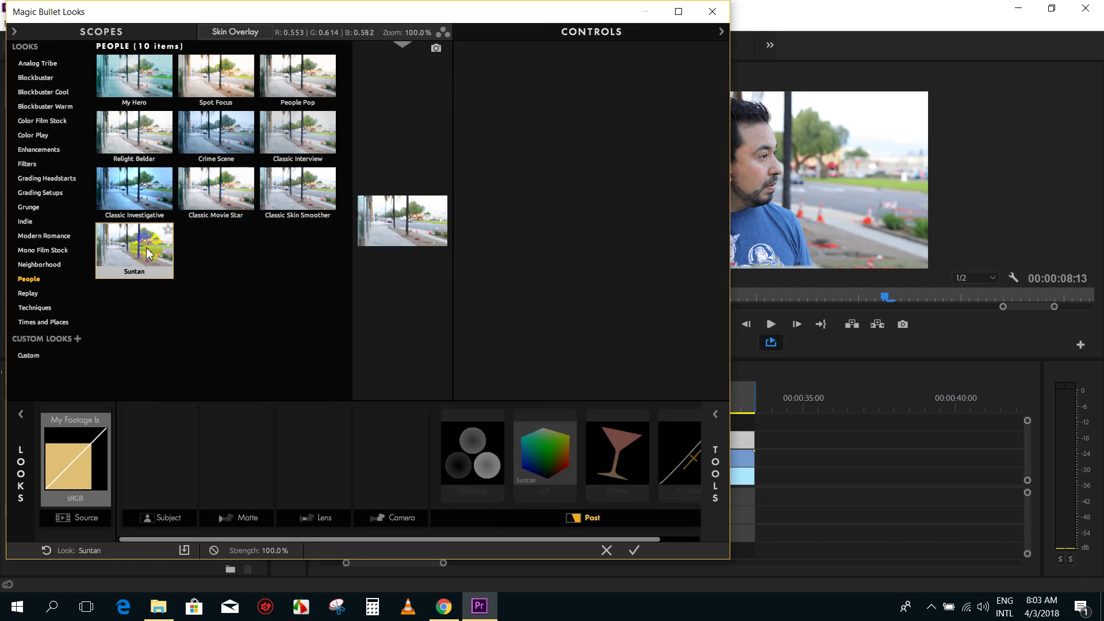
pyautogui.click(402, 167)
pyautogui.click(354, 256)
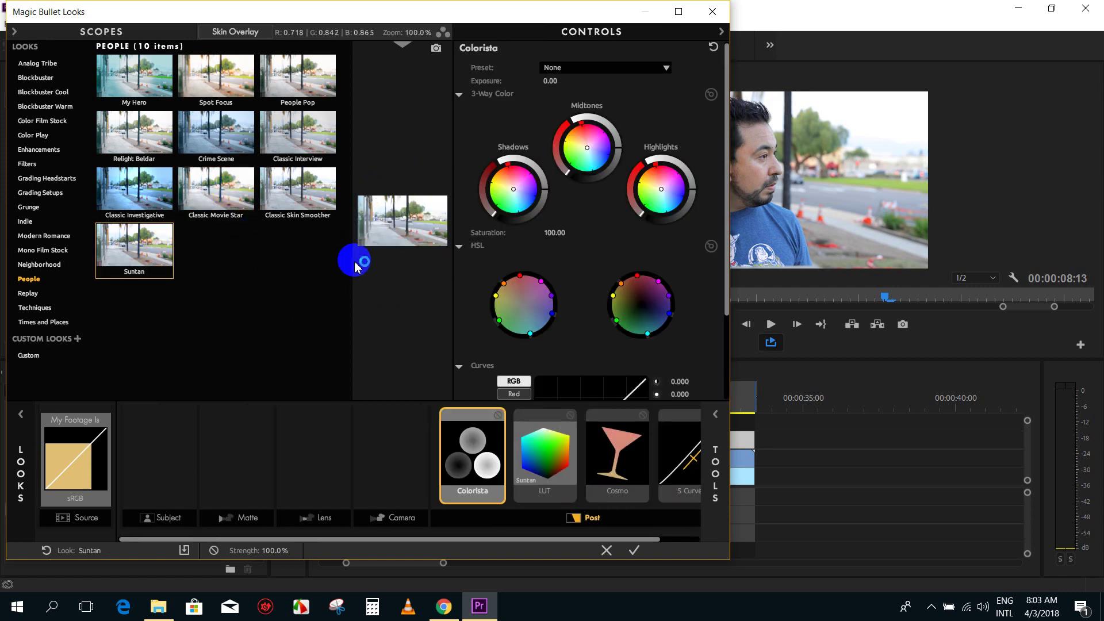
pyautogui.click(221, 92)
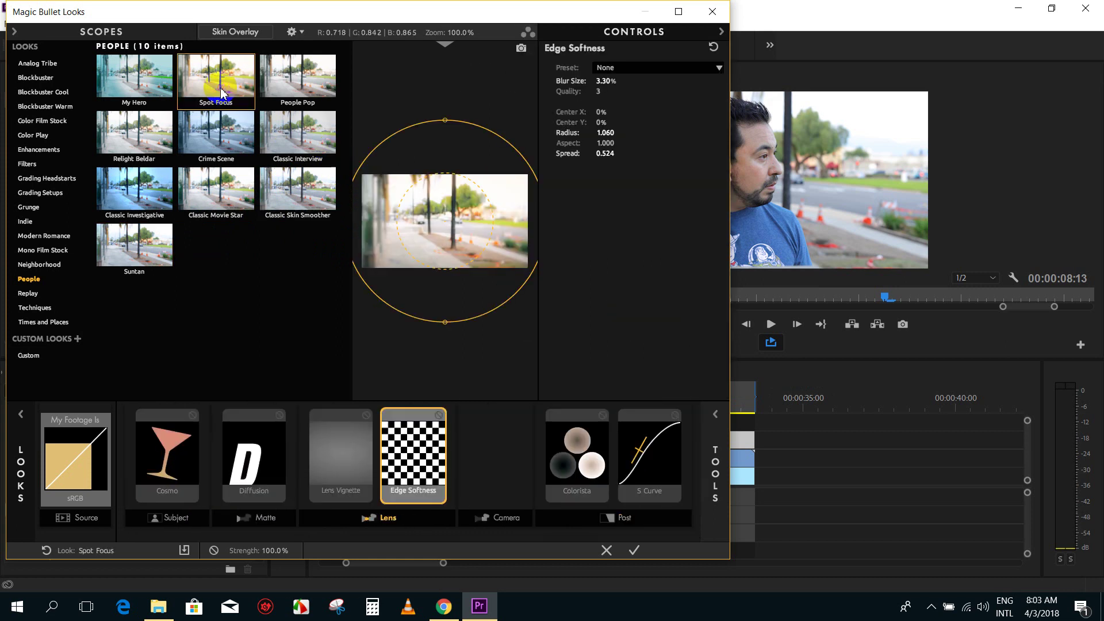
pyautogui.click(300, 87)
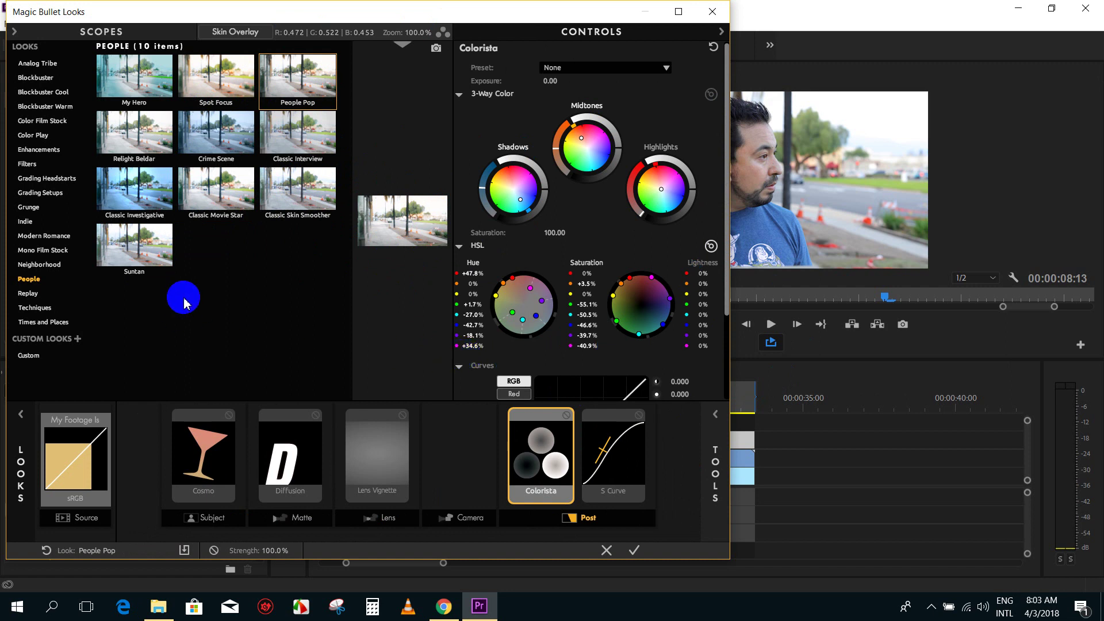
# Apply the Touchdown look from the Replay collection and review the graded composite
pyautogui.click(30, 265)
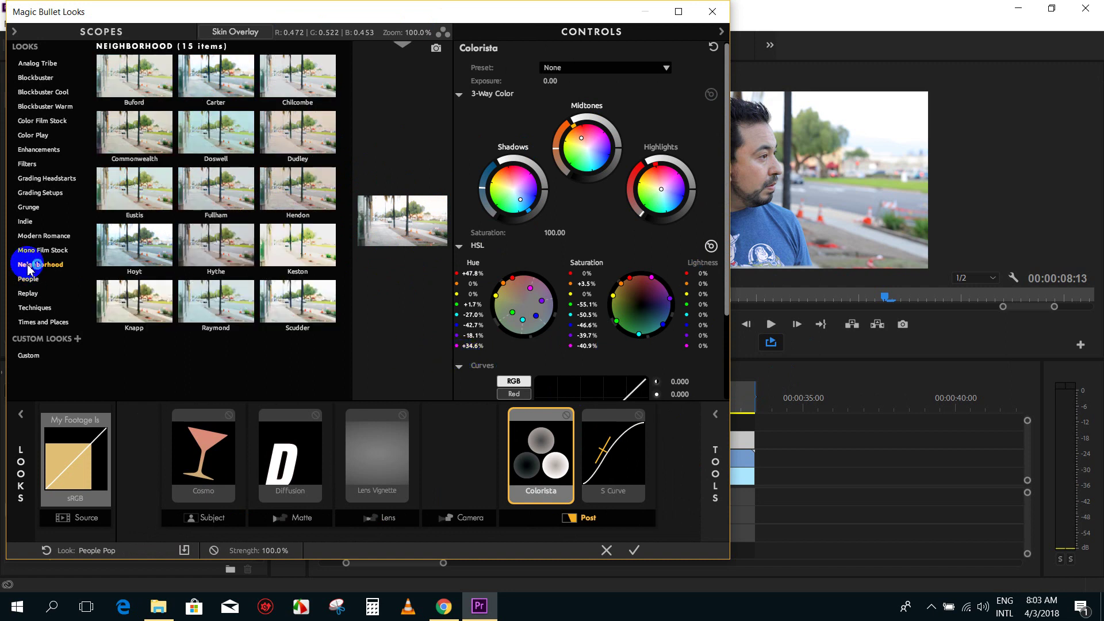
pyautogui.click(32, 293)
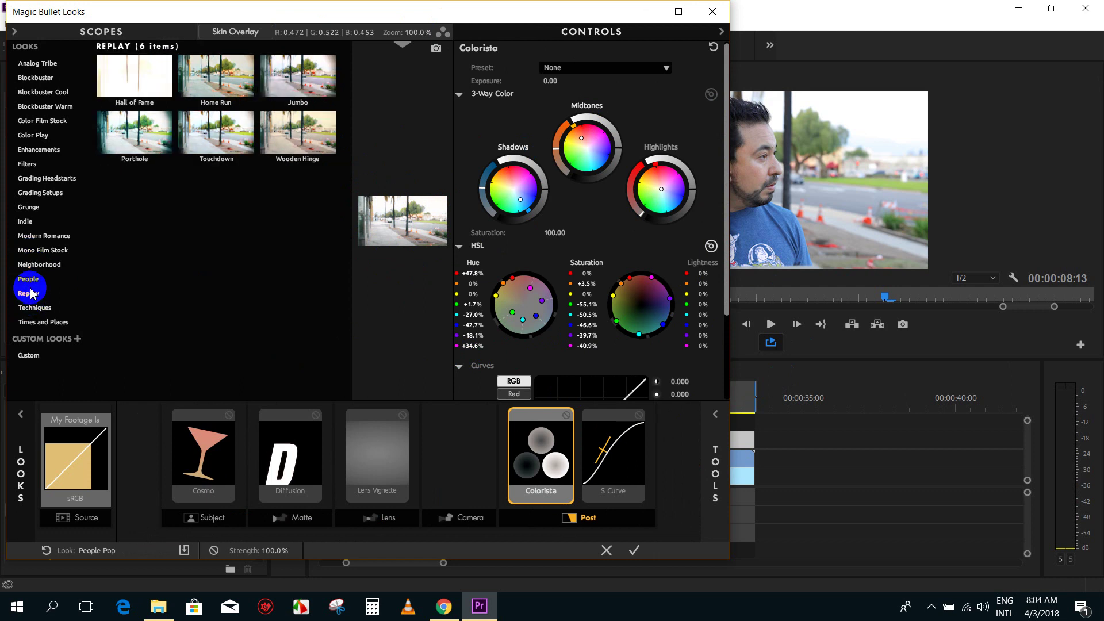
pyautogui.click(204, 147)
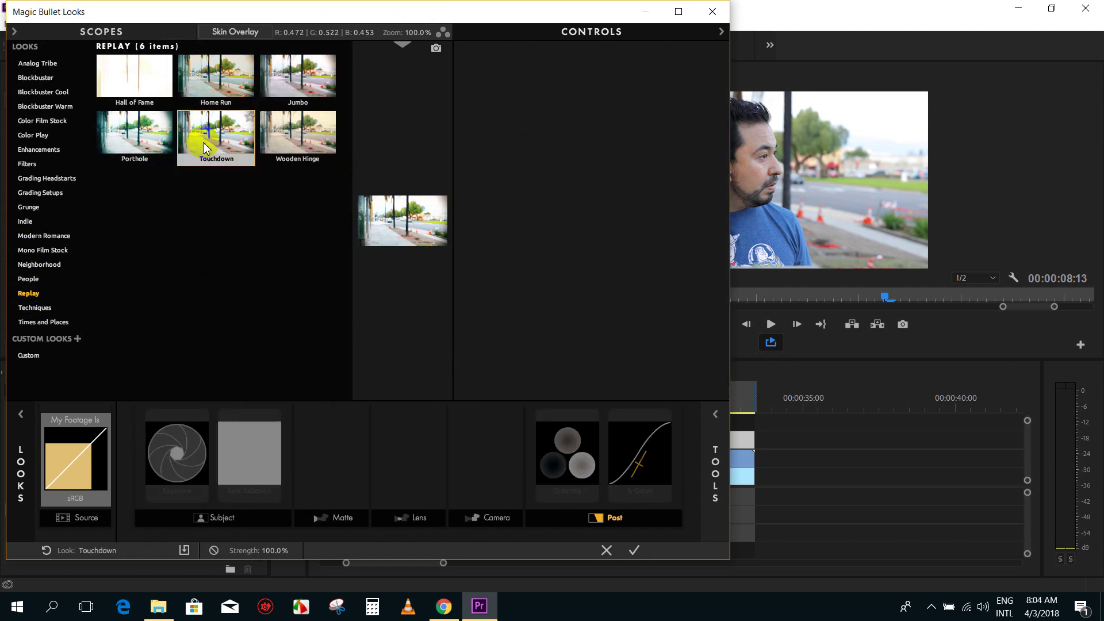
pyautogui.click(634, 551)
pyautogui.moveTo(646, 402)
pyautogui.mouseDown()
pyautogui.moveTo(643, 412)
pyautogui.moveTo(703, 408)
pyautogui.mouseUp()
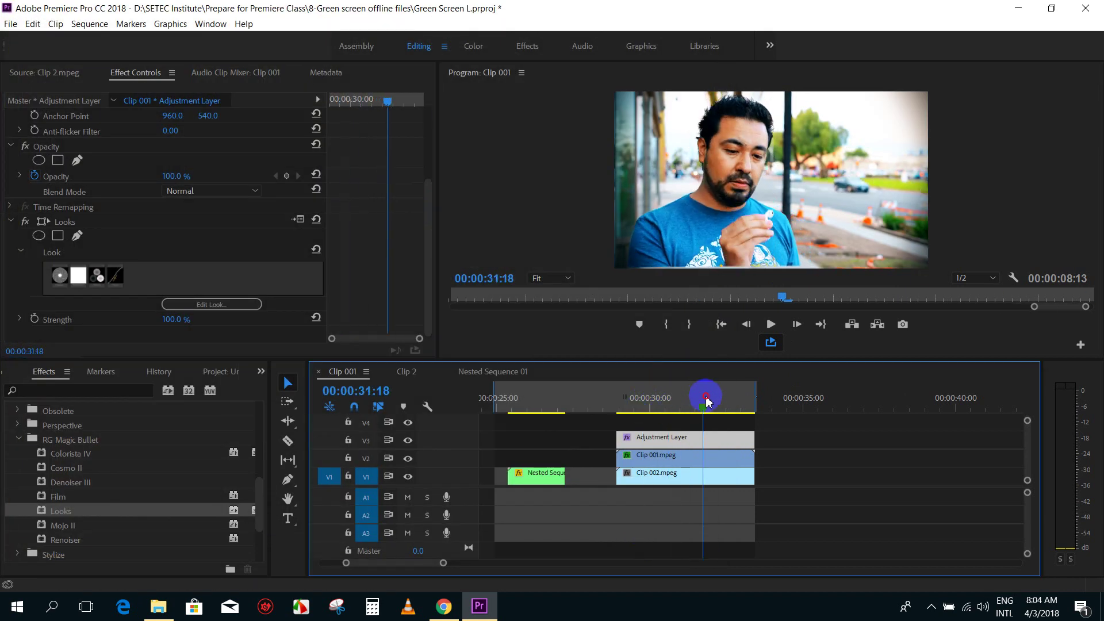
pyautogui.click(201, 306)
pyautogui.click(25, 222)
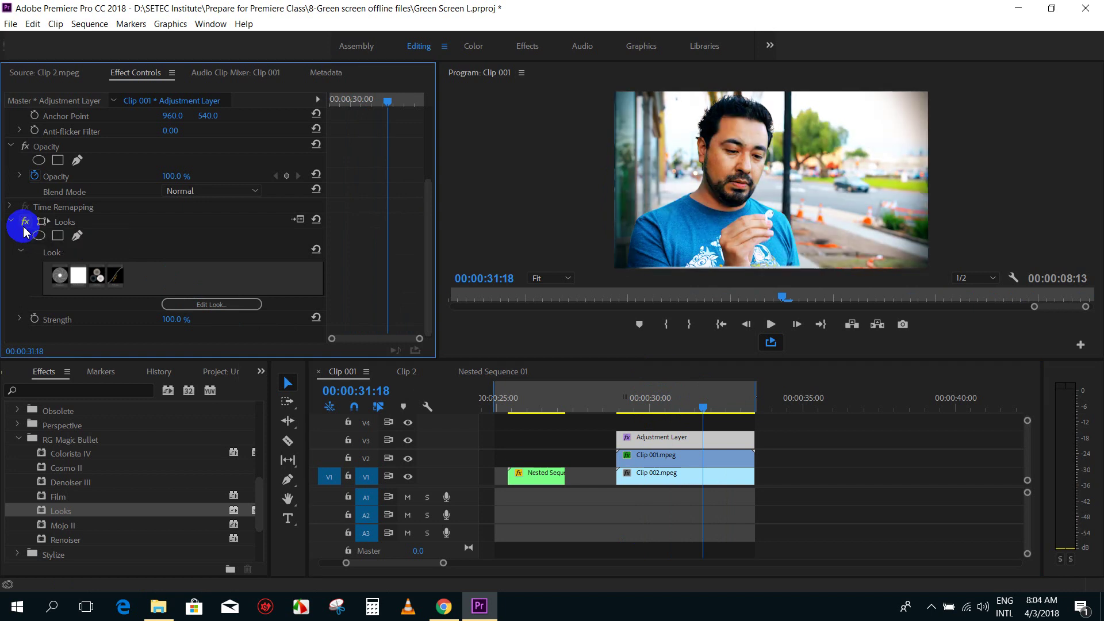
pyautogui.click(24, 222)
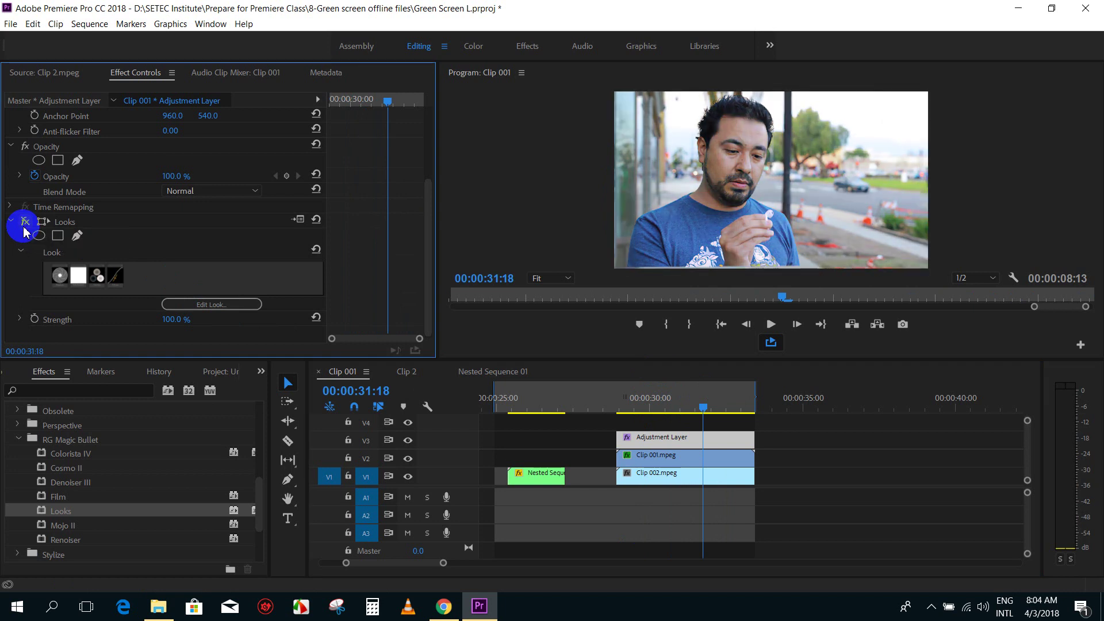
pyautogui.click(25, 223)
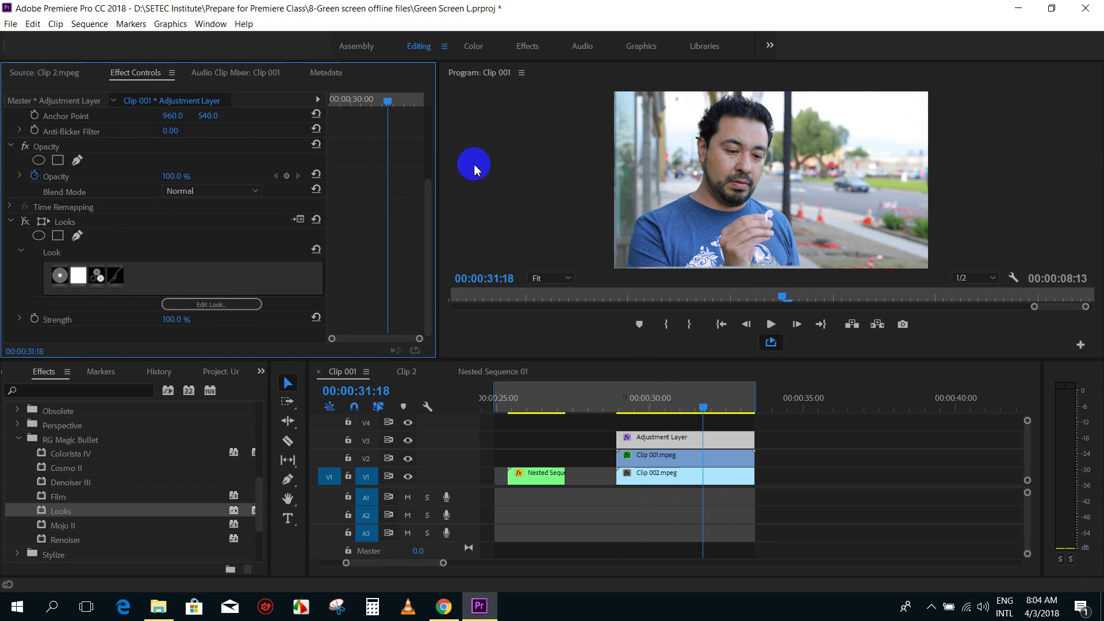
pyautogui.click(25, 222)
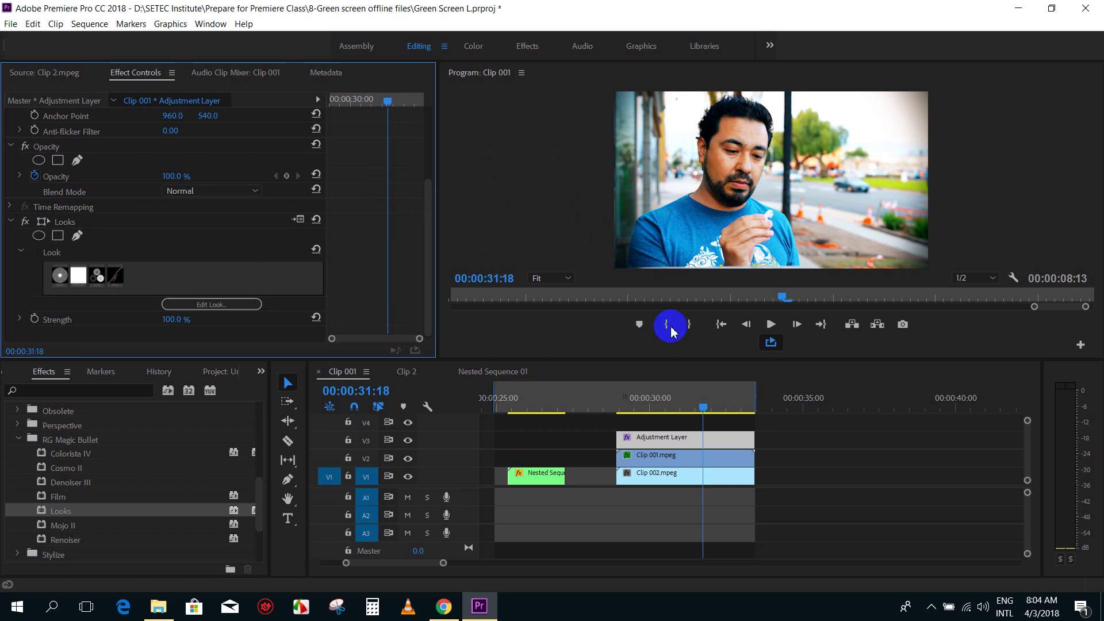
pyautogui.moveTo(699, 408); pyautogui.dragTo(688, 408)
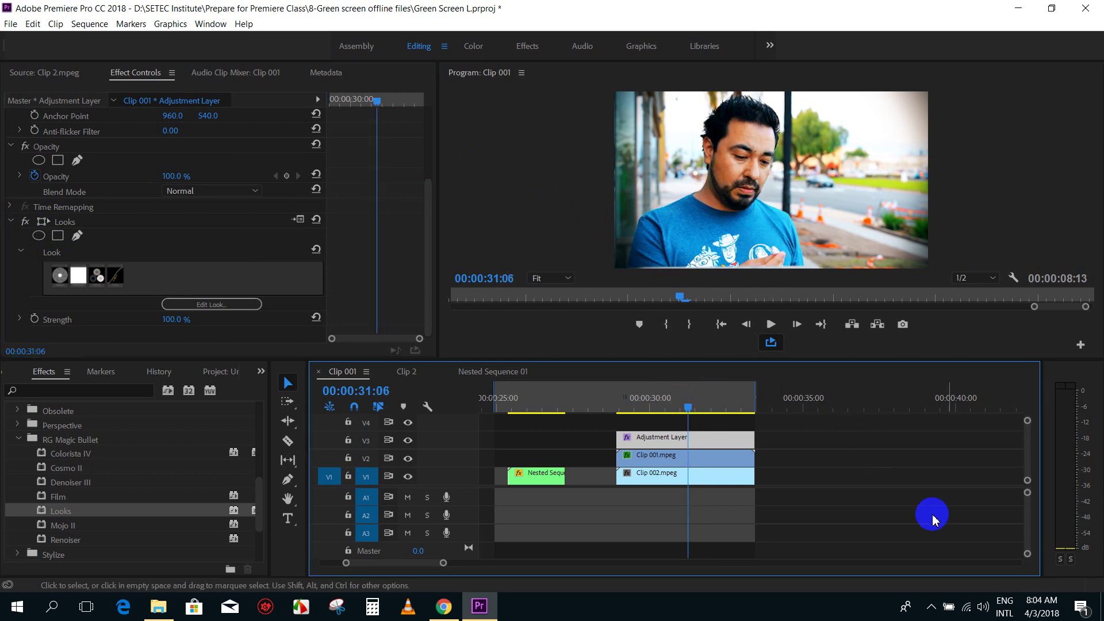